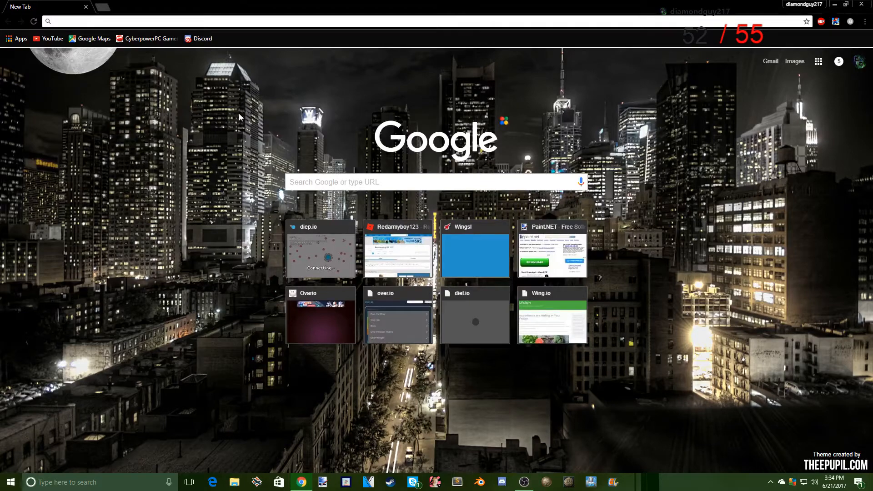
- Open the Paint.NET website at getpaint.net
{"action": "type", "text": "paint.net"}
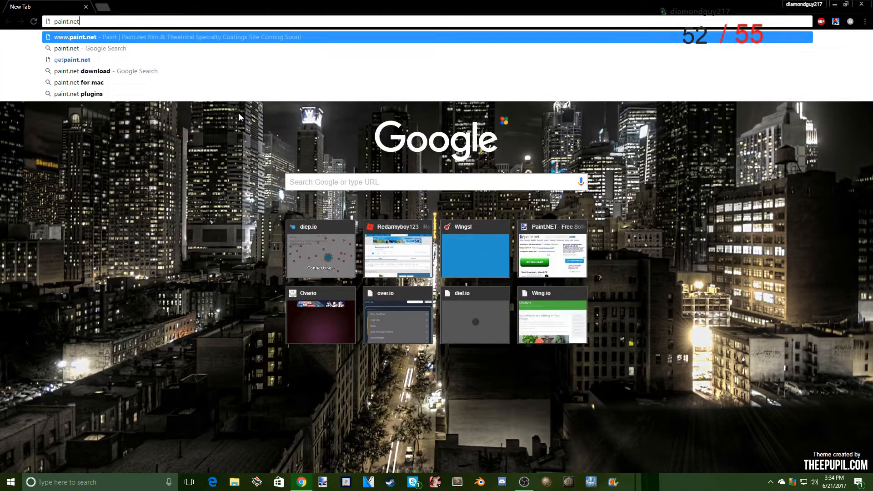
{"action": "key", "text": "Return"}
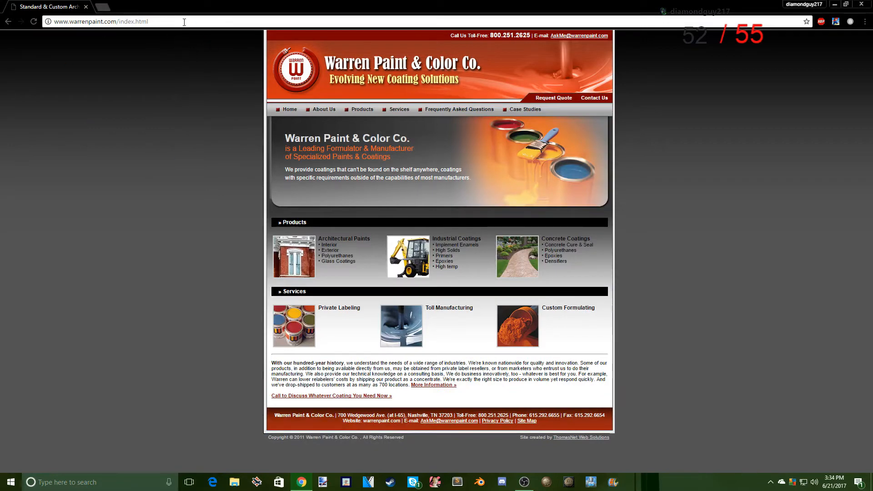
{"action": "key", "text": "ctrl+l"}
{"action": "type", "text": "paint.net"}
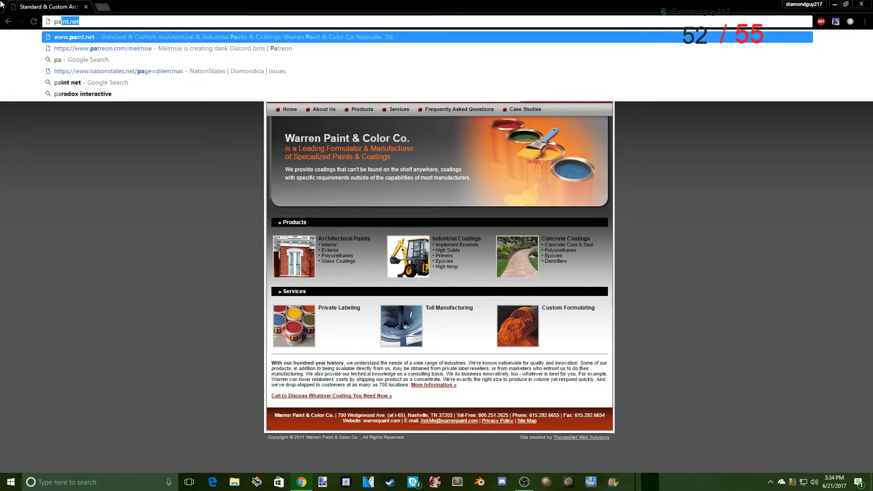
{"action": "key", "text": "Left"}
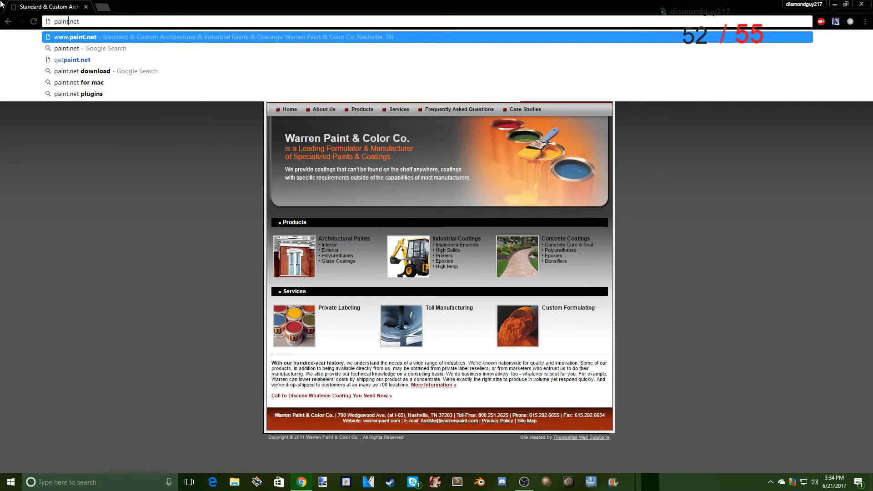
{"action": "type", "text": "get"}
{"action": "key", "text": "Return"}
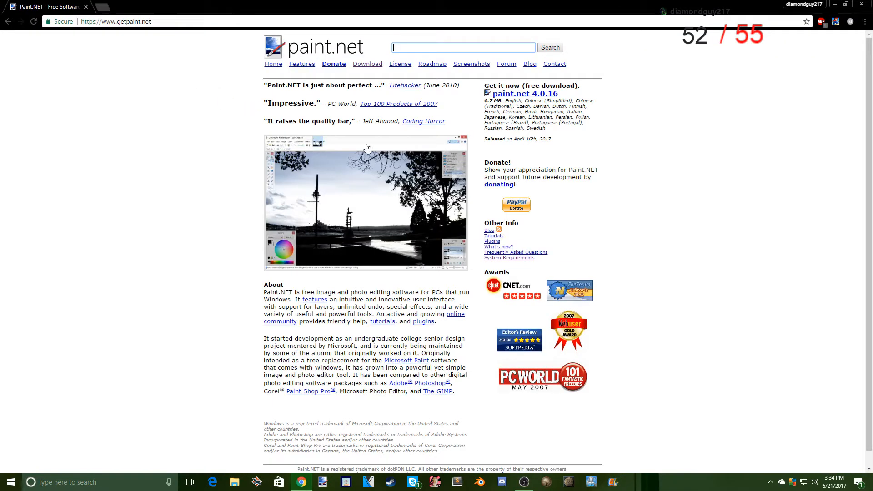
- View the Paint.NET download page and return to the Warren Paint & Color Co. page
{"action": "left_click", "coordinate": [360, 65]}
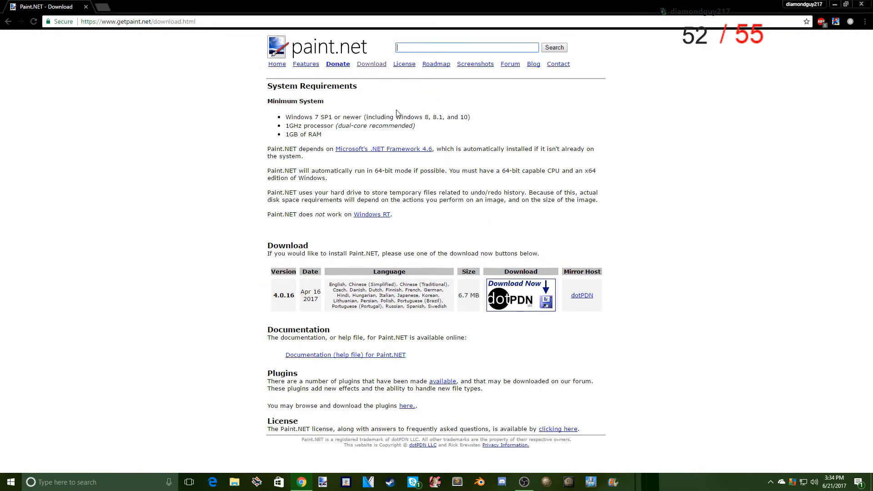
{"action": "left_click", "coordinate": [8, 21]}
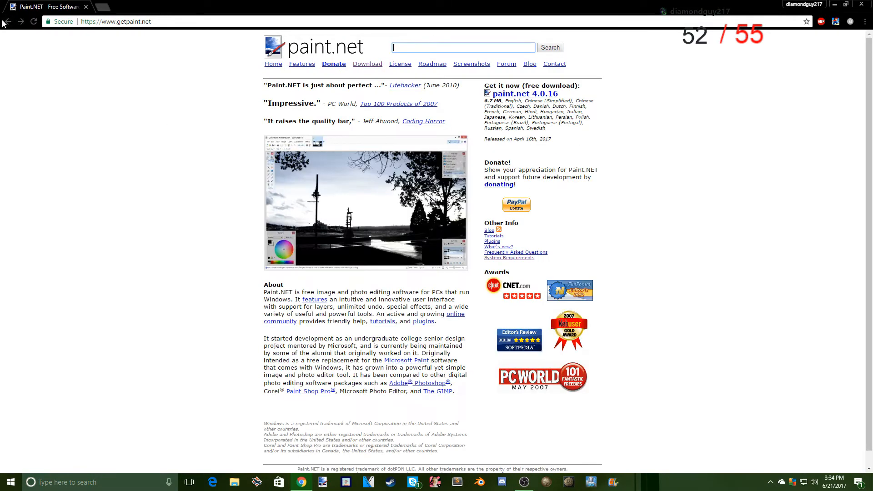
{"action": "left_click", "coordinate": [8, 21]}
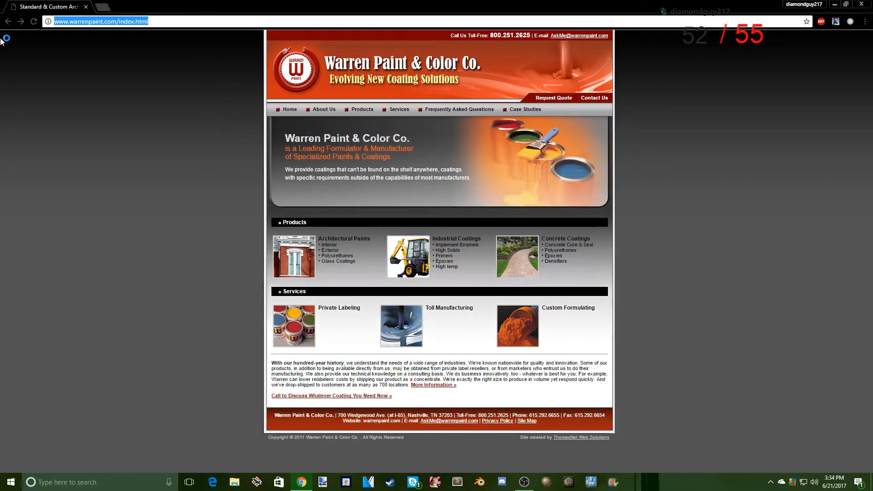
- Search the web for "paint net download"
{"action": "key", "text": "BackSpace"}
{"action": "type", "text": "paint."}
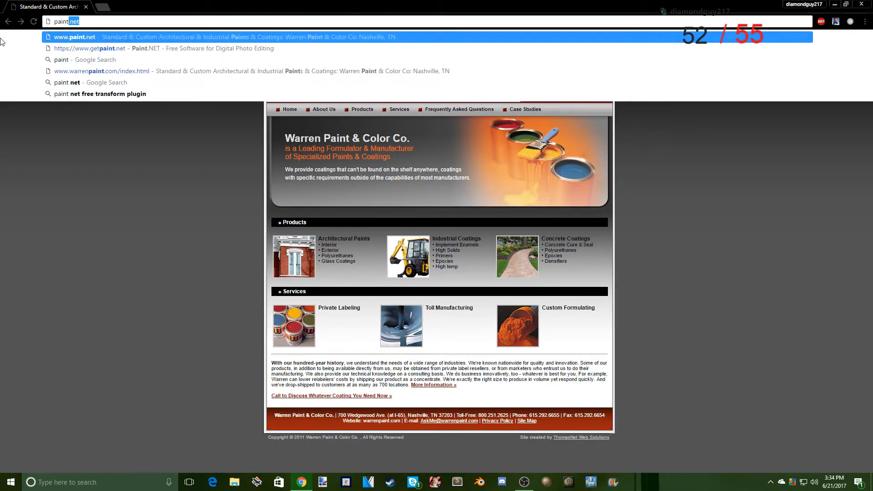
{"action": "type", "text": " net download"}
{"action": "key", "text": "Return"}
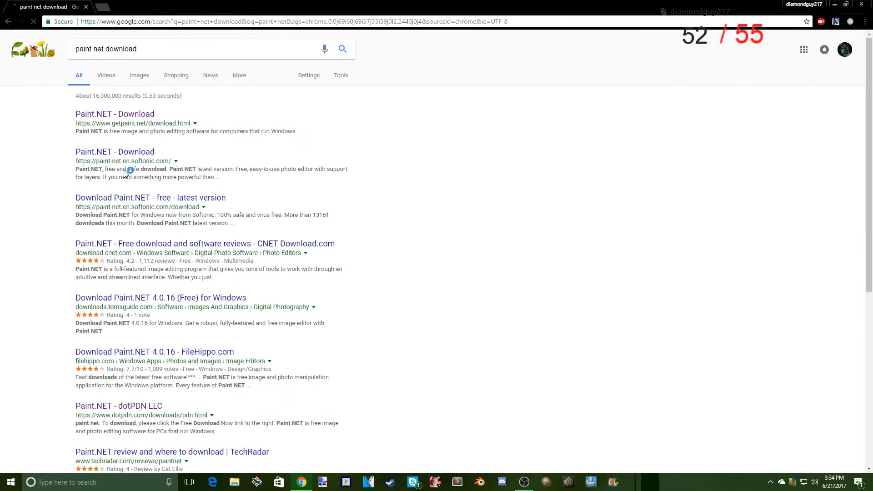
- Download paint.net 4.0.16 from the dotPDN LLC search result and dismiss the download notice
{"action": "scroll", "coordinate": [100, 325], "scroll_direction": "down", "scroll_amount": 3}
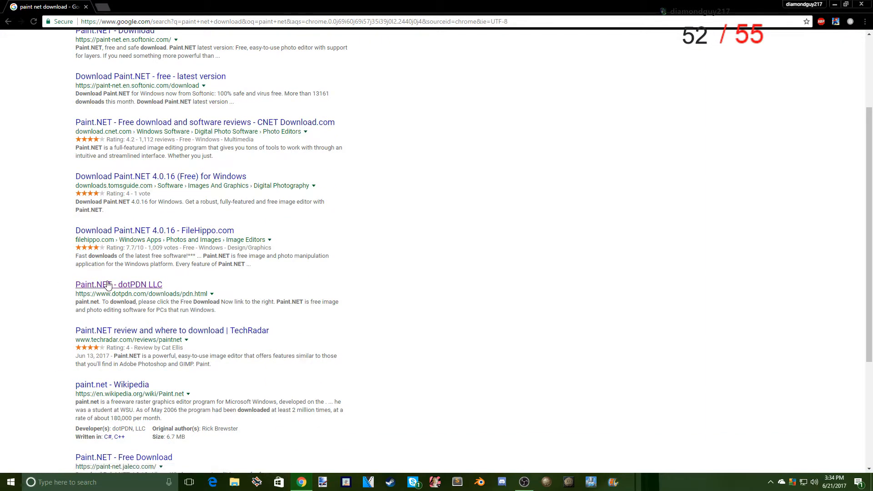
{"action": "left_click", "coordinate": [126, 287]}
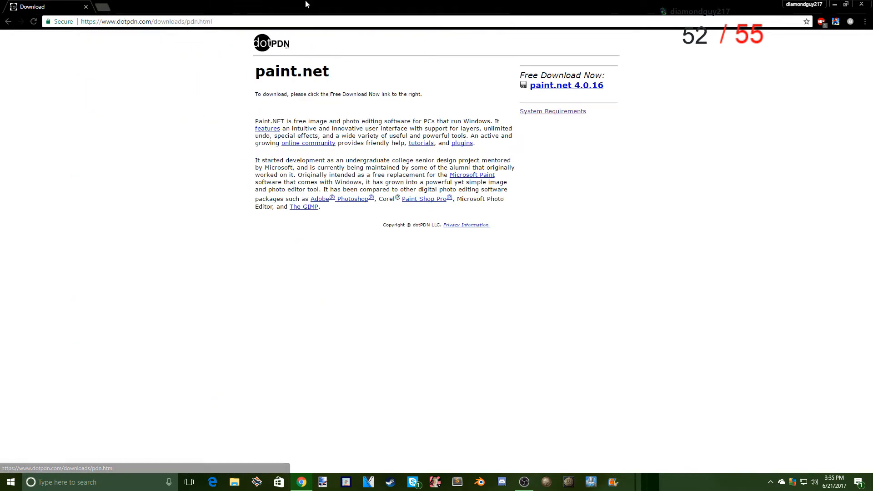
{"action": "left_click", "coordinate": [589, 89]}
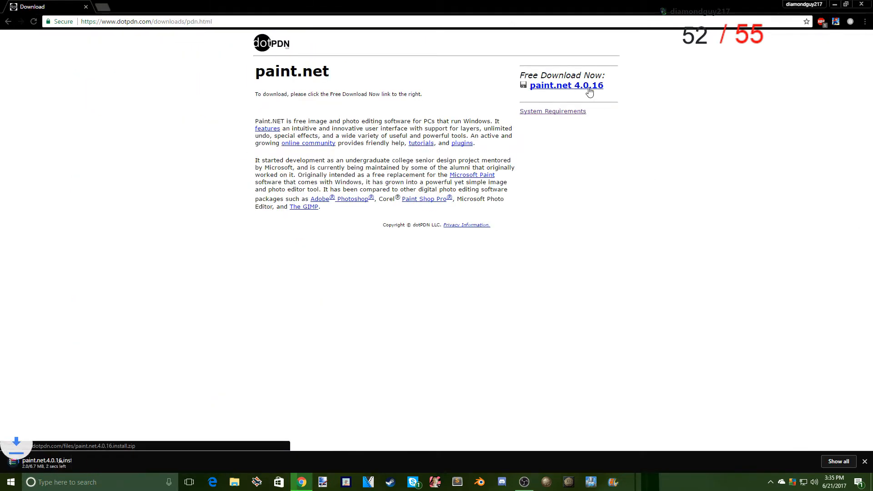
{"action": "left_click", "coordinate": [865, 461]}
- Search the web for "the blank atlas" in a new tab and look through the results for the map site
{"action": "left_click", "coordinate": [103, 8]}
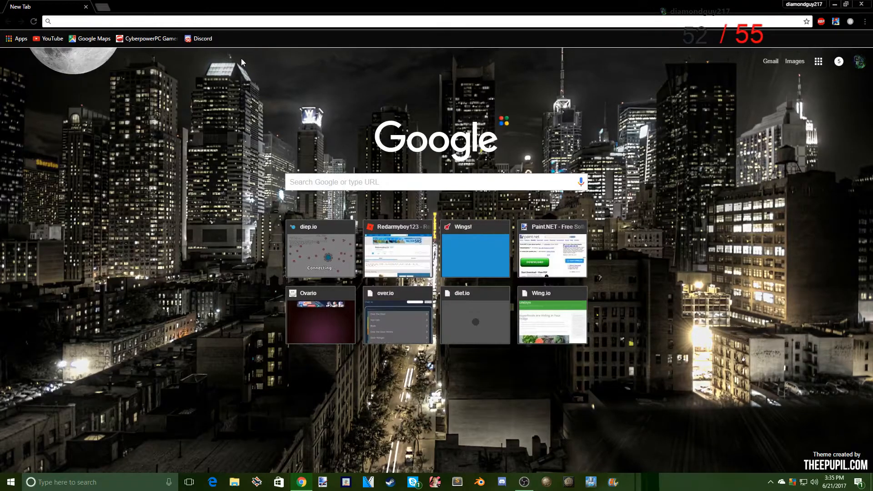
{"action": "type", "text": "theblanka"}
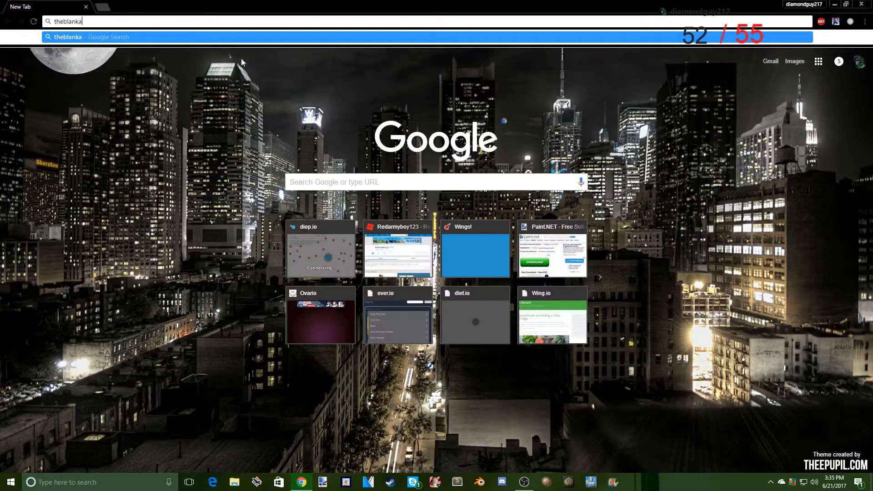
{"action": "type", "text": "t"}
{"action": "key", "text": "BackSpace"}
{"action": "key", "text": "BackSpace"}
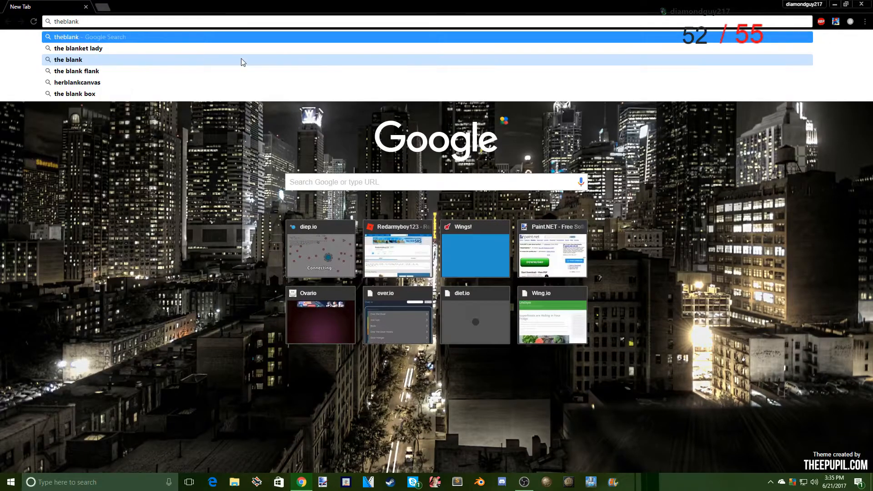
{"action": "type", "text": "atlas"}
{"action": "key", "text": "Return"}
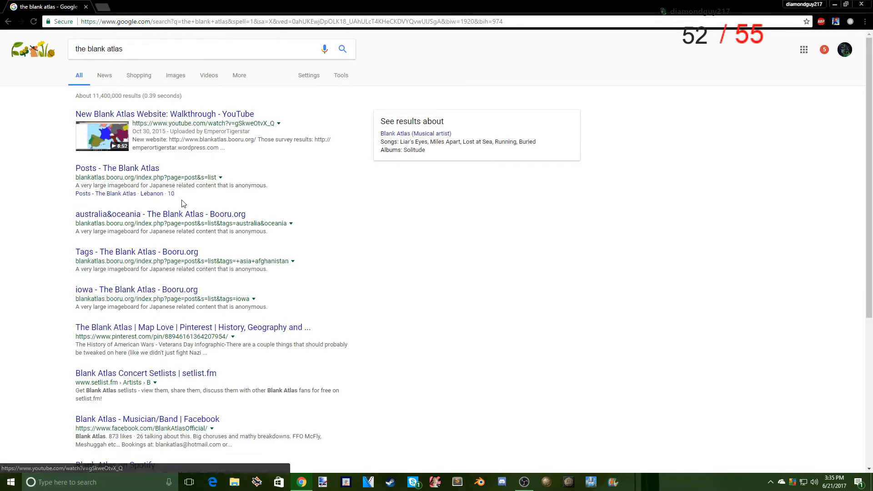
{"action": "scroll", "coordinate": [182, 201], "scroll_direction": "down", "scroll_amount": 1}
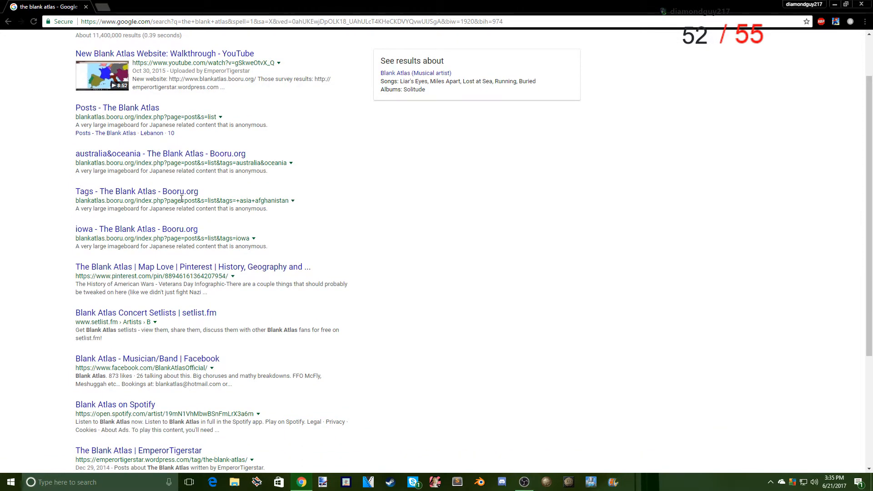
{"action": "scroll", "coordinate": [179, 200], "scroll_direction": "down", "scroll_amount": 3}
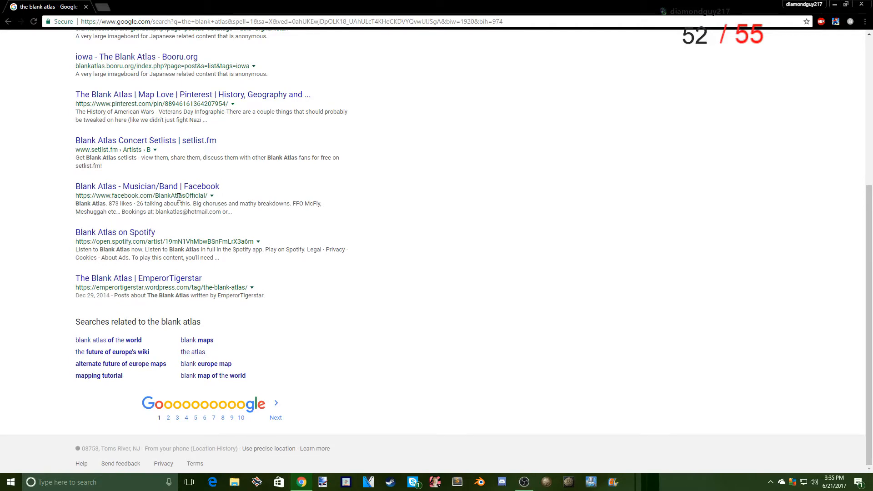
{"action": "scroll", "coordinate": [178, 197], "scroll_direction": "up", "scroll_amount": 4}
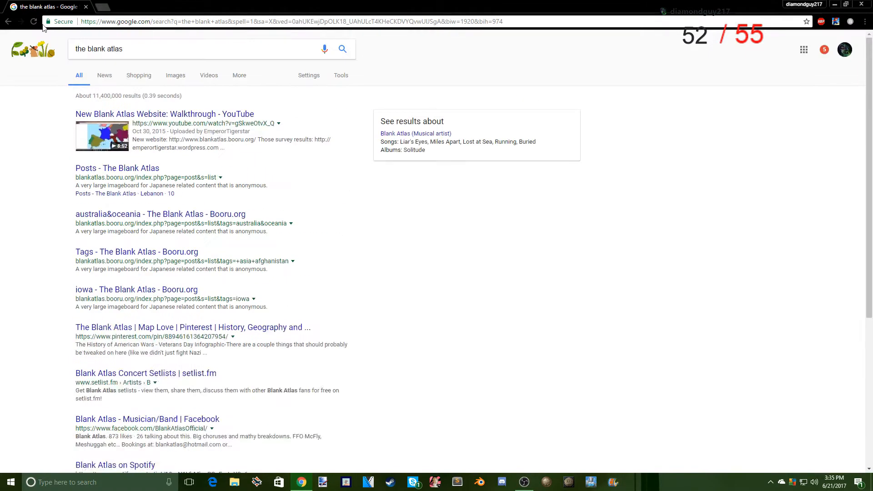
{"action": "left_click", "coordinate": [44, 24]}
{"action": "type", "text": "theblankatlas"}
{"action": "key", "text": "Return"}
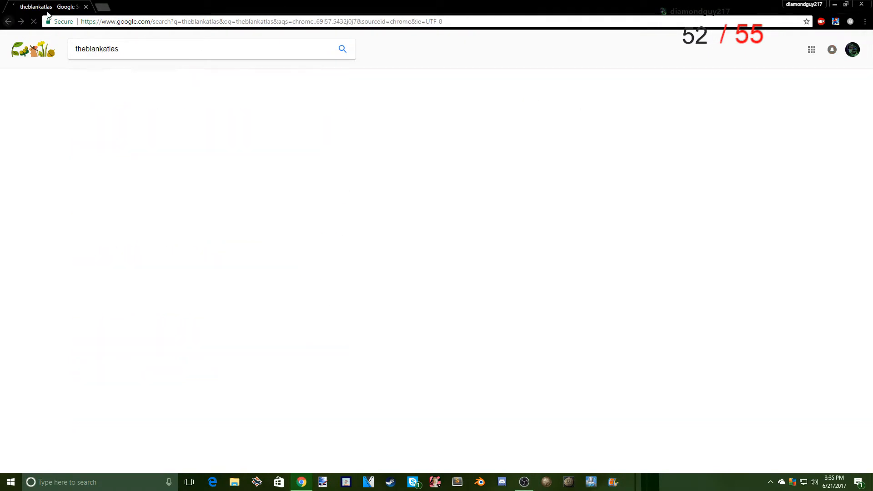
{"action": "left_click", "coordinate": [103, 7]}
{"action": "left_click", "coordinate": [86, 7]}
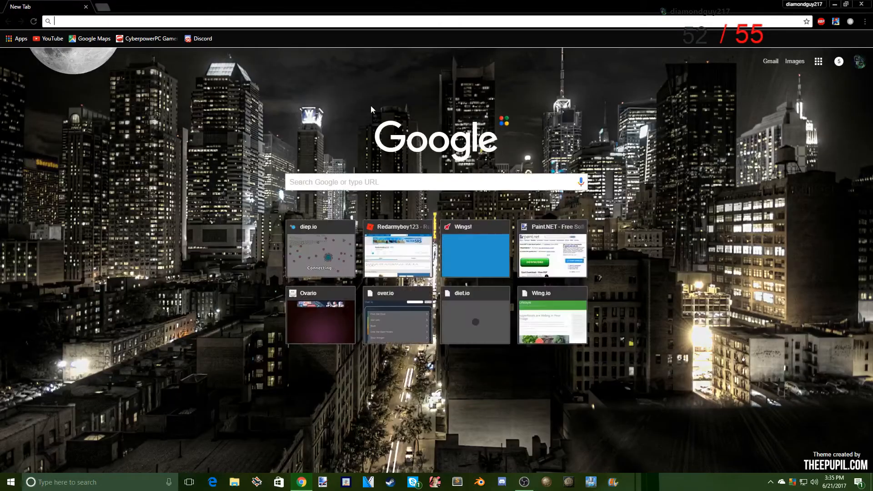
- Search the web for "thefutureofeuropes" and open the TheFutureOfEuropes Wiki home page
{"action": "type", "text": "thefututr"}
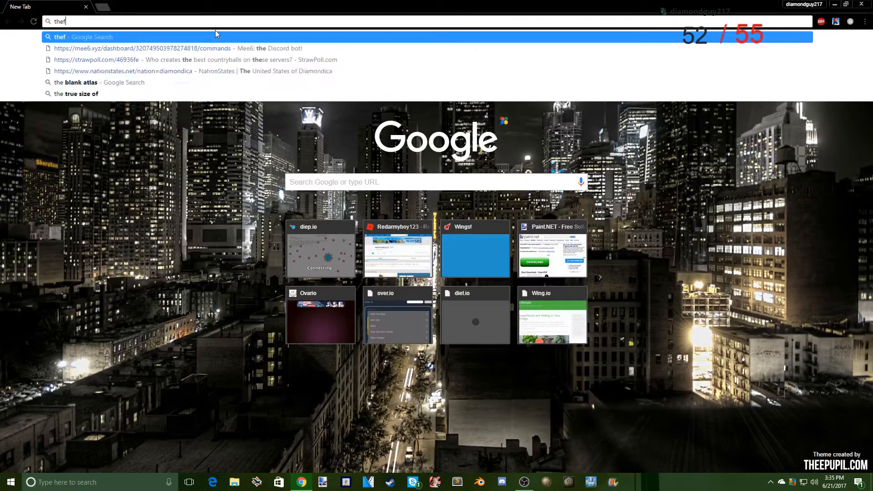
{"action": "key", "text": "BackSpace"}
{"action": "key", "text": "BackSpace"}
{"action": "type", "text": "re"}
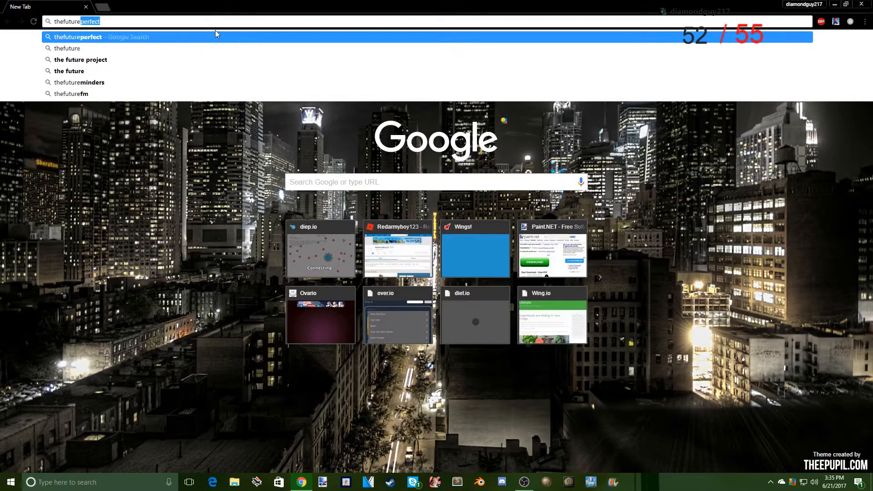
{"action": "type", "text": "oferuope"}
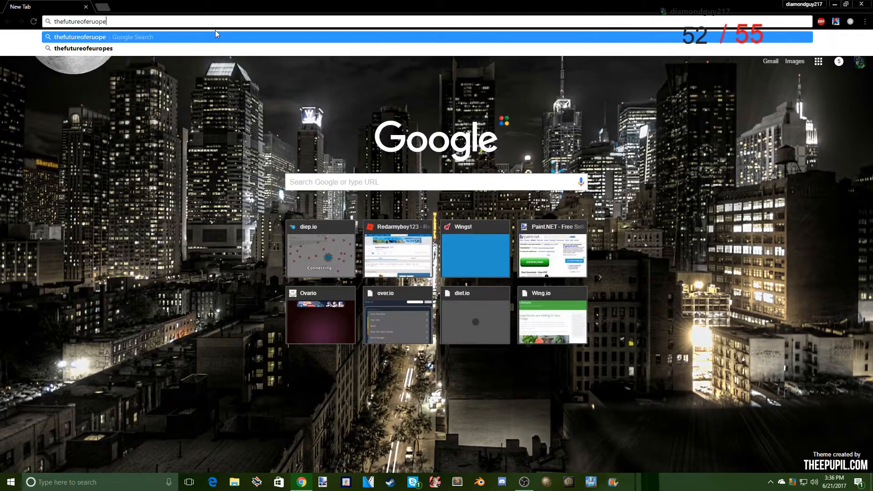
{"action": "key", "text": "Return"}
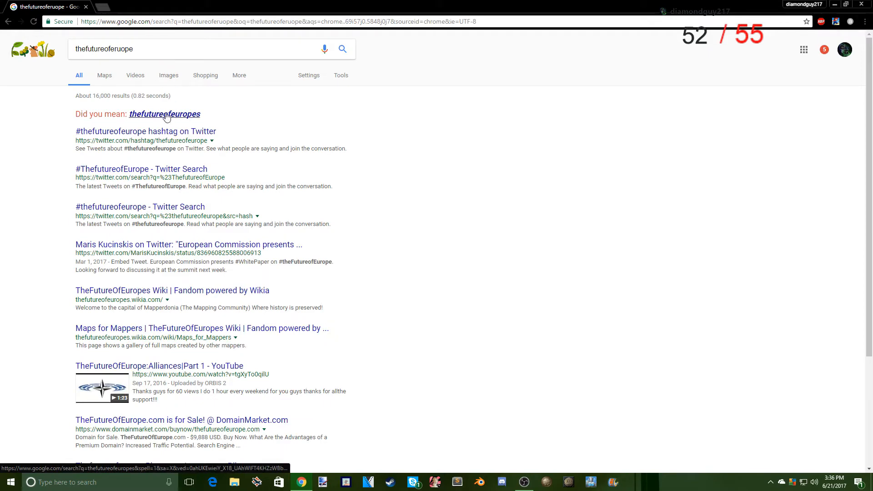
{"action": "left_click", "coordinate": [164, 114]}
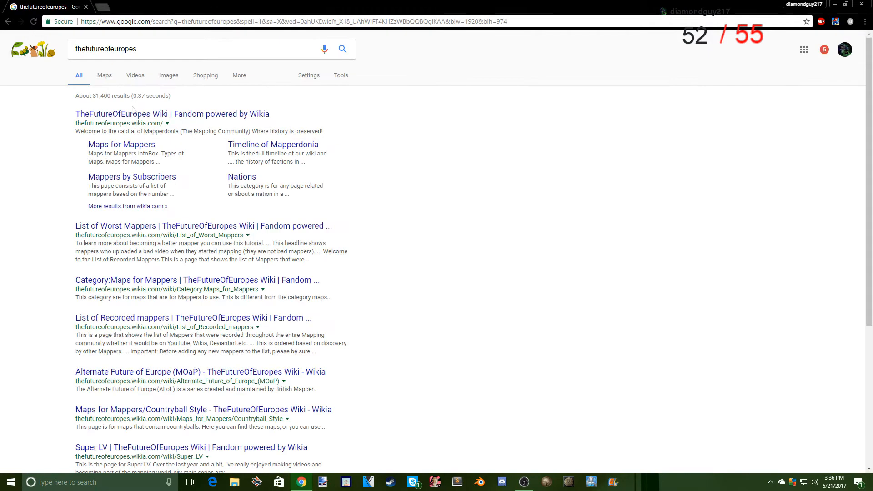
{"action": "left_click", "coordinate": [116, 114]}
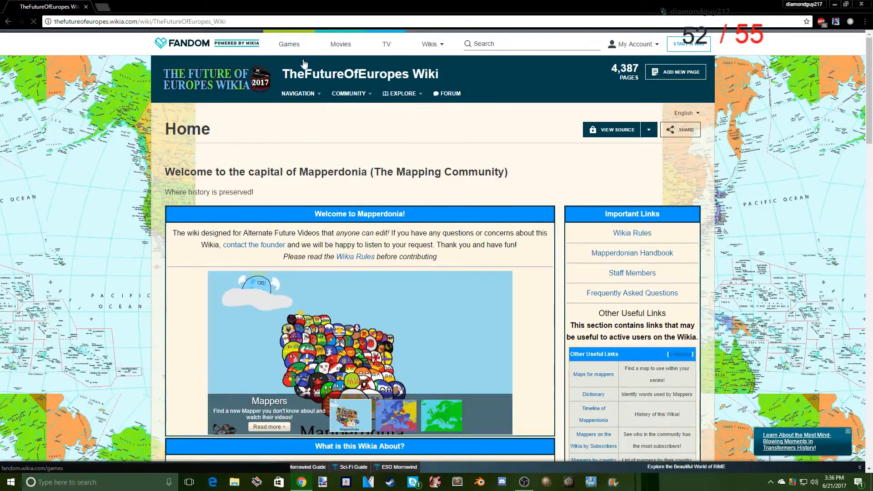
- Look through the TheFutureOfEuropes Wiki home page for map resources, including the Mappers and Making Your Own slides of its slideshow
{"action": "mouse_move", "coordinate": [351, 95]}
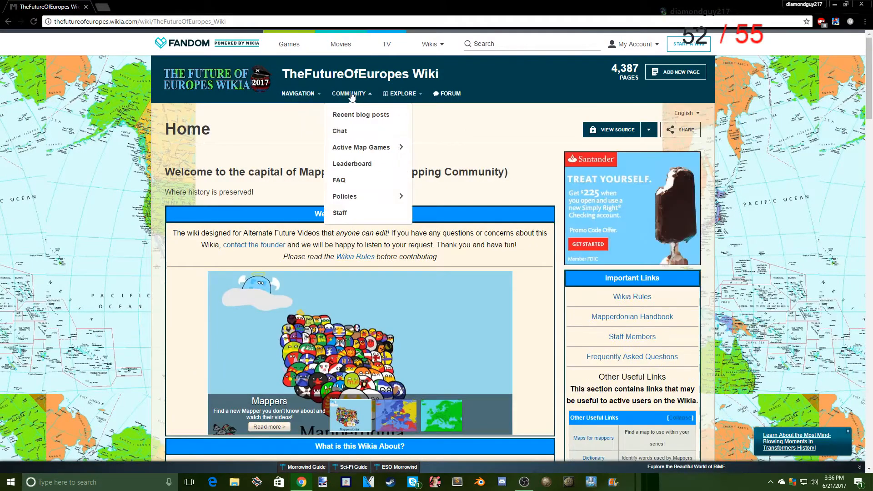
{"action": "mouse_move", "coordinate": [281, 171]}
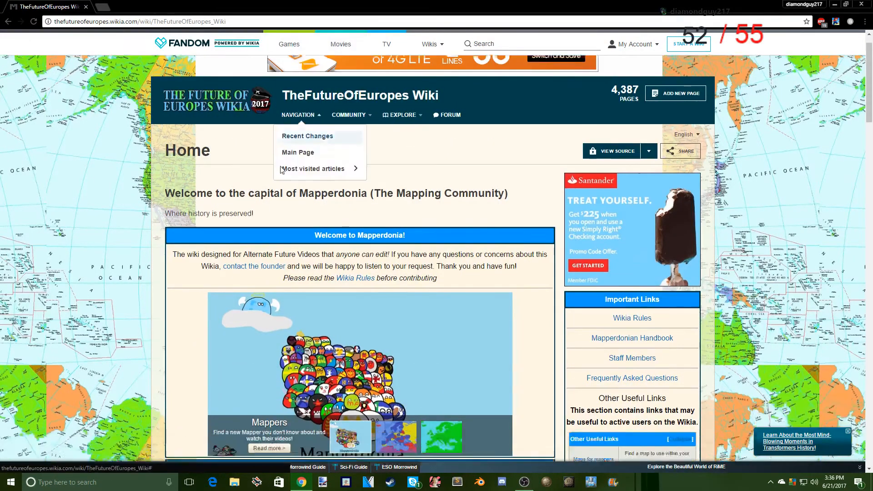
{"action": "scroll", "coordinate": [280, 169], "scroll_direction": "down", "scroll_amount": 5}
{"action": "scroll", "coordinate": [280, 167], "scroll_direction": "down", "scroll_amount": 5}
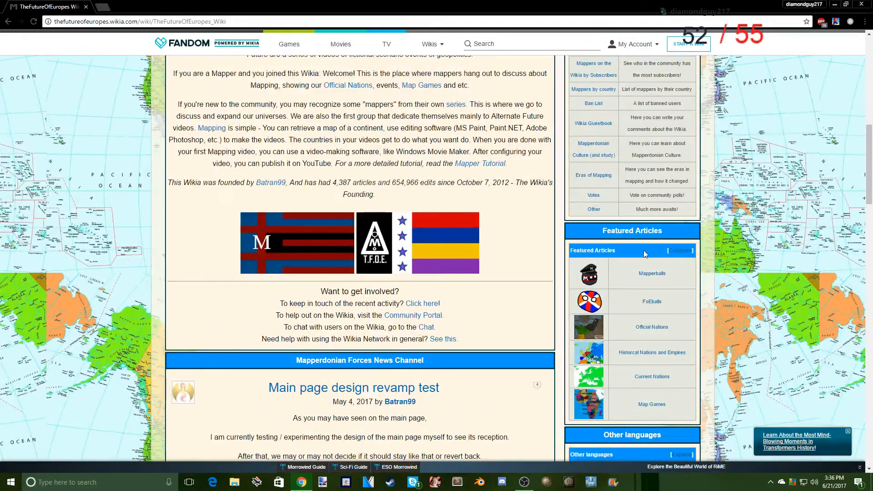
{"action": "scroll", "coordinate": [643, 250], "scroll_direction": "down", "scroll_amount": 8}
{"action": "scroll", "coordinate": [502, 237], "scroll_direction": "down", "scroll_amount": 10}
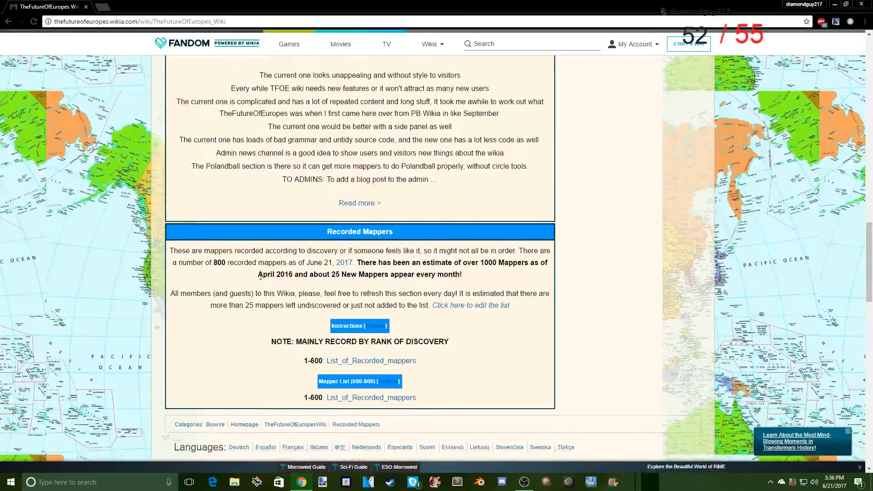
{"action": "scroll", "coordinate": [250, 223], "scroll_direction": "down", "scroll_amount": 2}
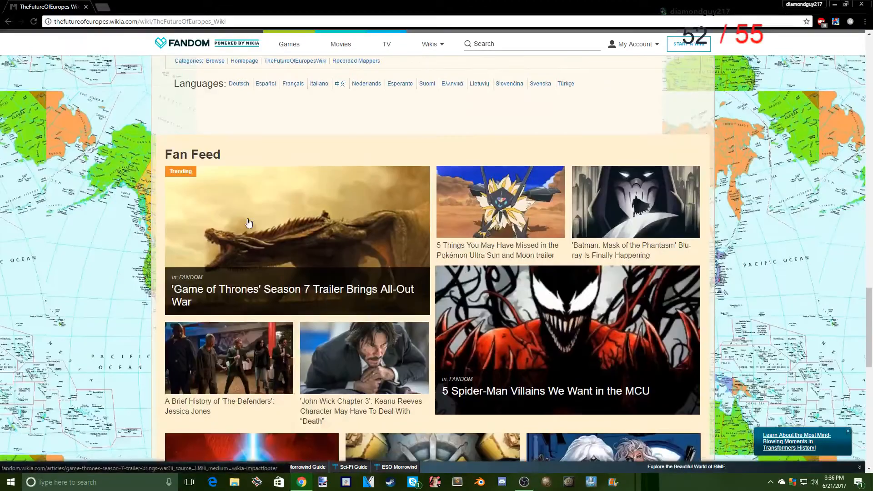
{"action": "scroll", "coordinate": [253, 214], "scroll_direction": "up", "scroll_amount": 20}
{"action": "scroll", "coordinate": [255, 196], "scroll_direction": "up", "scroll_amount": 3}
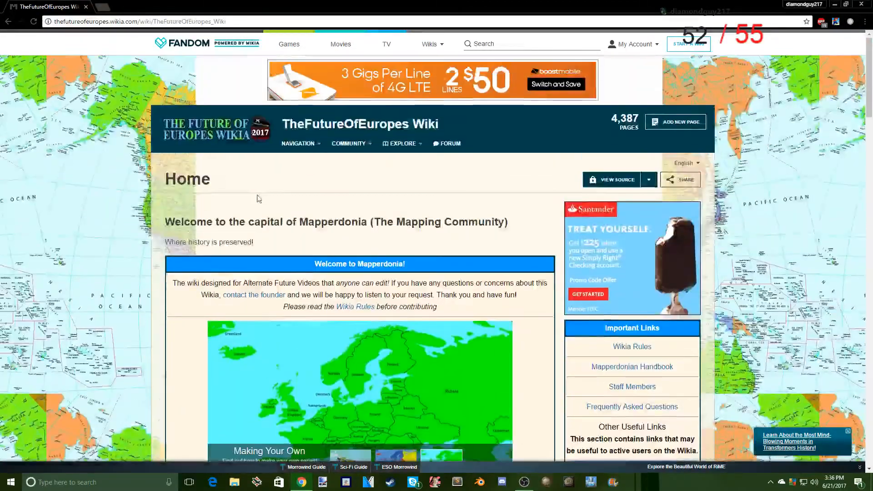
{"action": "scroll", "coordinate": [254, 196], "scroll_direction": "down", "scroll_amount": 3}
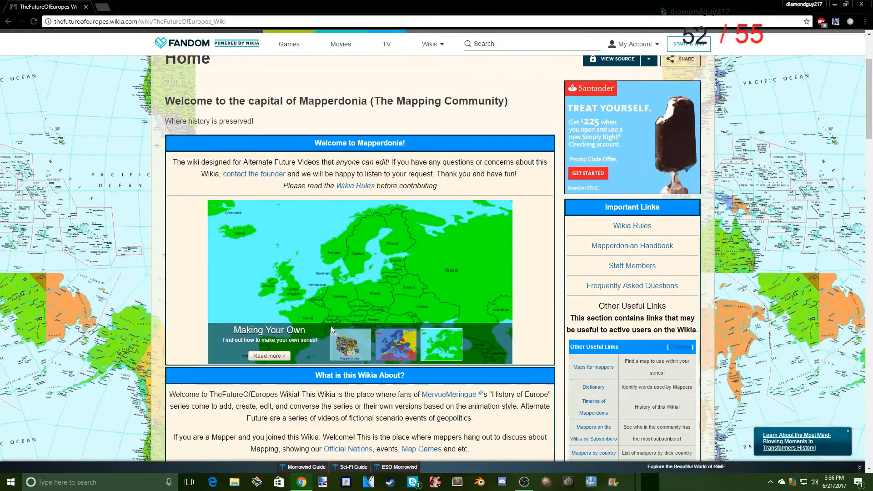
{"action": "left_click", "coordinate": [355, 348]}
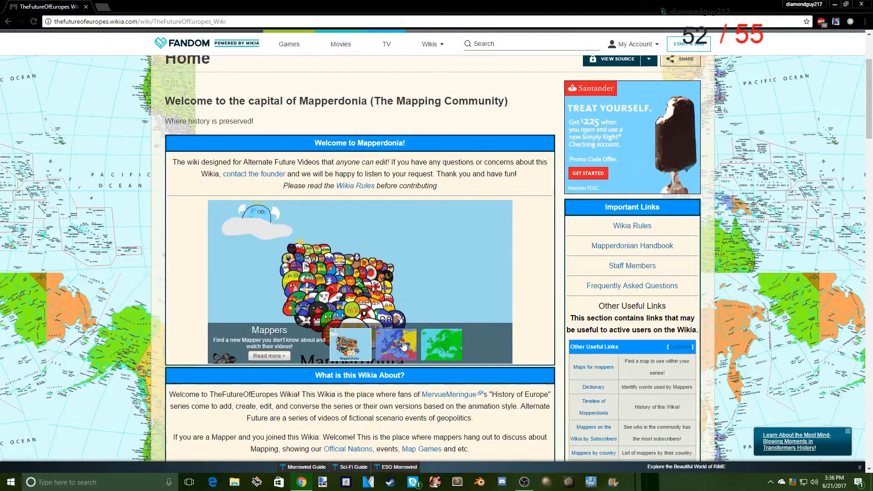
{"action": "left_click", "coordinate": [443, 342]}
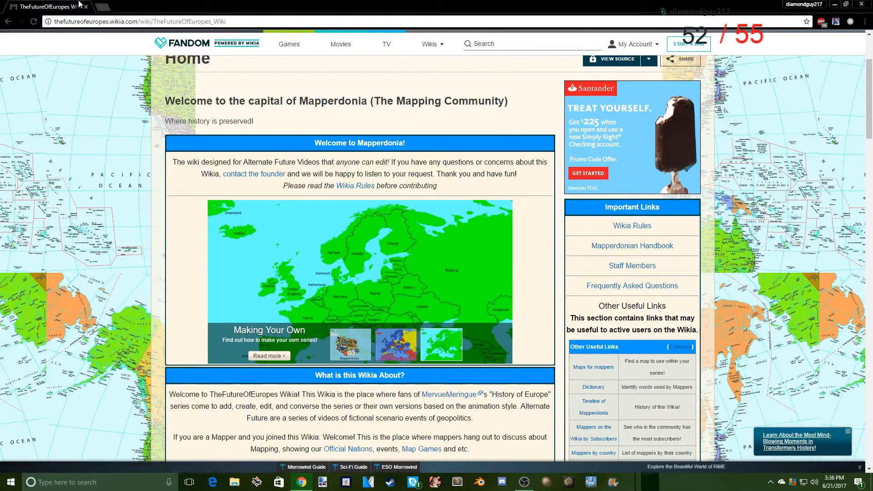
- Replace the wiki tab with a new one and search Google Images for "europe map"
{"action": "left_click", "coordinate": [103, 7]}
{"action": "left_click", "coordinate": [87, 6]}
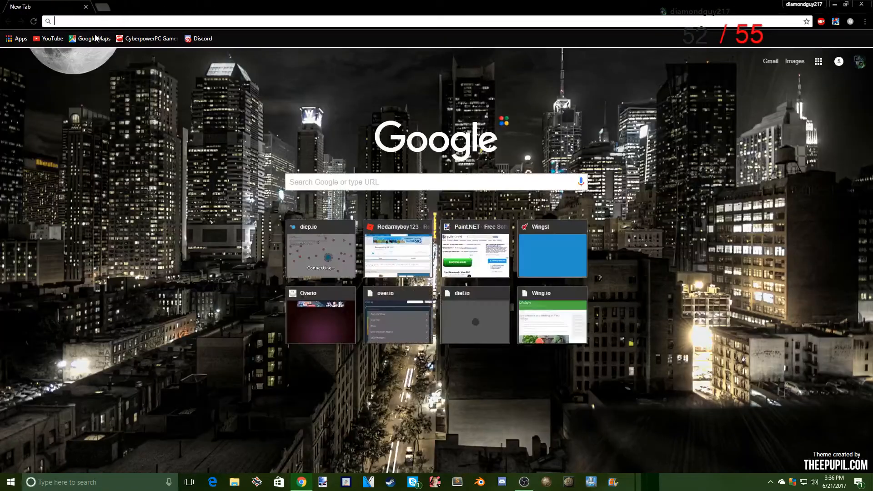
{"action": "type", "text": "europe map"}
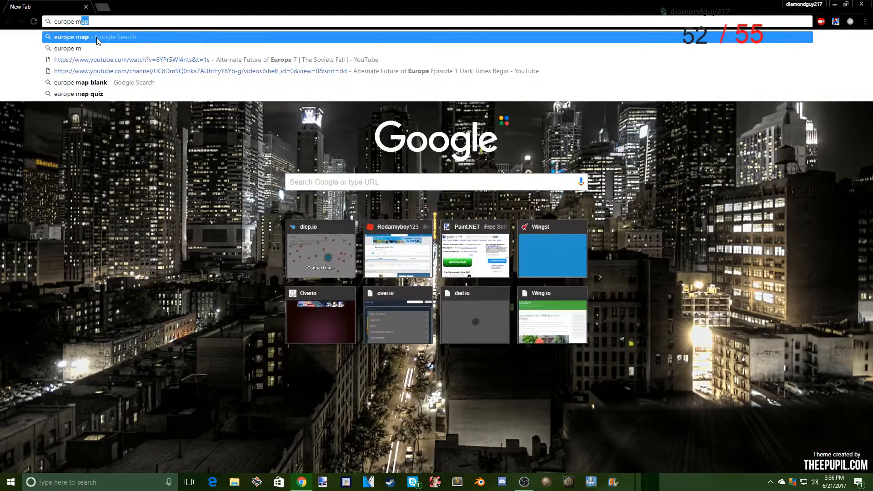
{"action": "key", "text": "Return"}
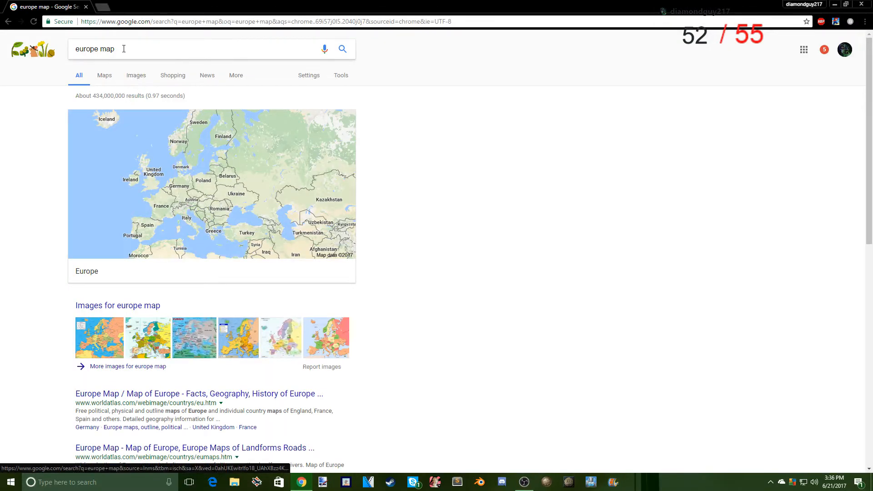
{"action": "left_click", "coordinate": [137, 78]}
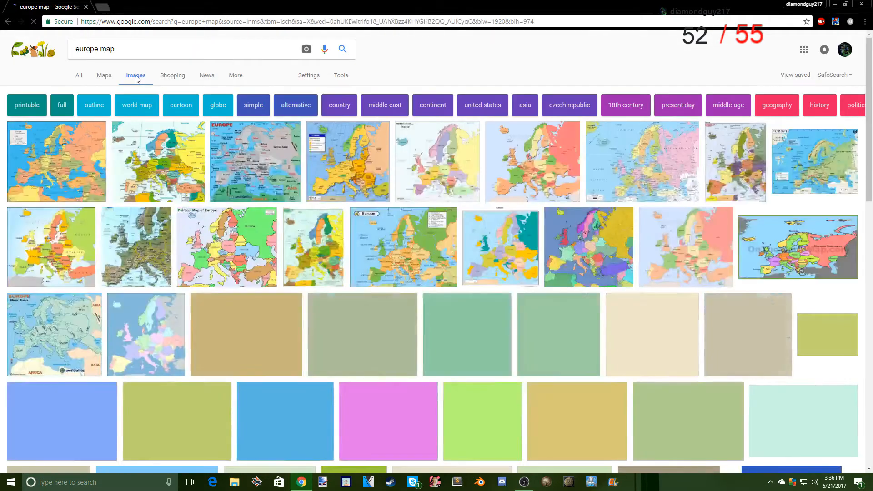
- Browse the Europe map image results and preview a pastel map and one of its related images as possible base maps
{"action": "scroll", "coordinate": [167, 219], "scroll_direction": "down", "scroll_amount": 2}
{"action": "scroll", "coordinate": [167, 220], "scroll_direction": "down", "scroll_amount": 1}
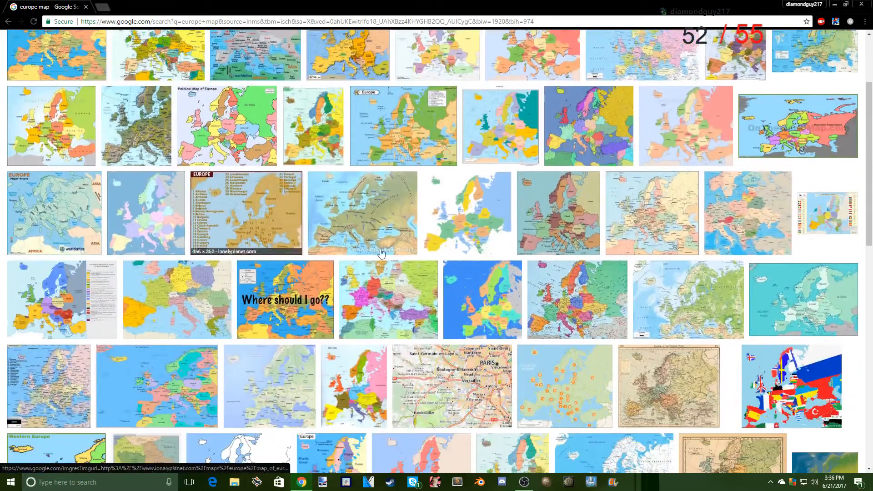
{"action": "scroll", "coordinate": [436, 172], "scroll_direction": "down", "scroll_amount": 1}
{"action": "scroll", "coordinate": [436, 173], "scroll_direction": "down", "scroll_amount": 4}
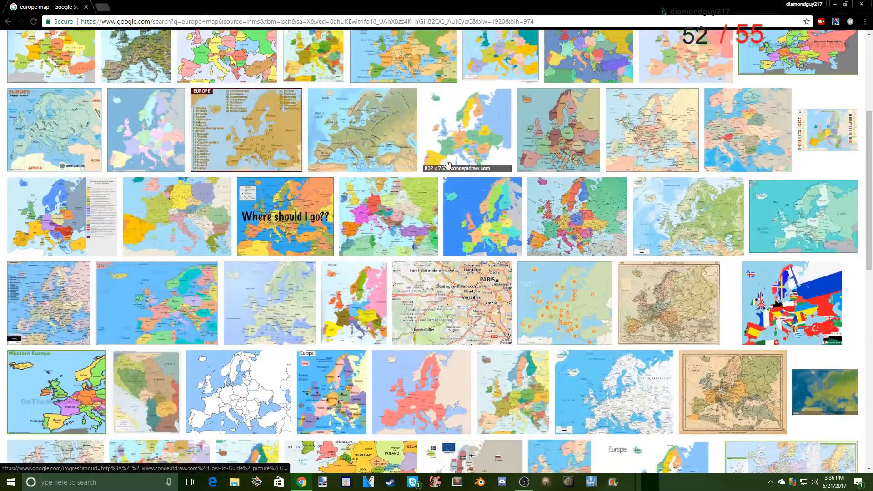
{"action": "scroll", "coordinate": [334, 214], "scroll_direction": "down", "scroll_amount": 2}
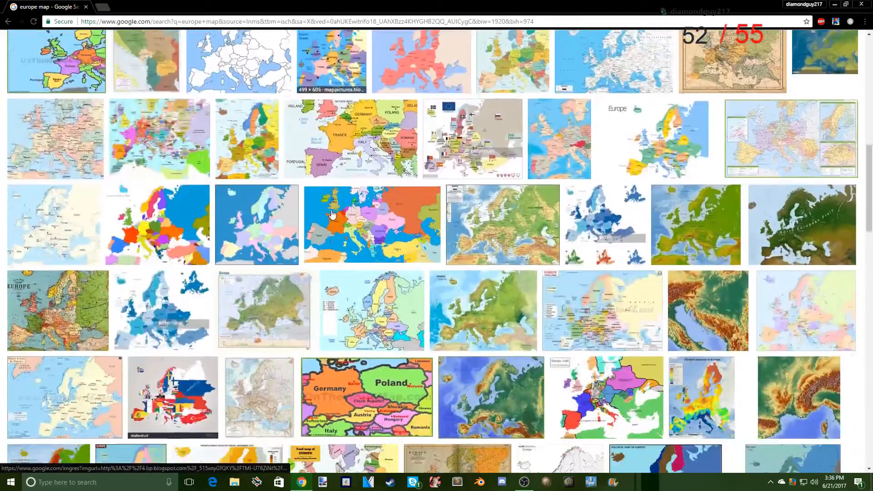
{"action": "left_click", "coordinate": [262, 219]}
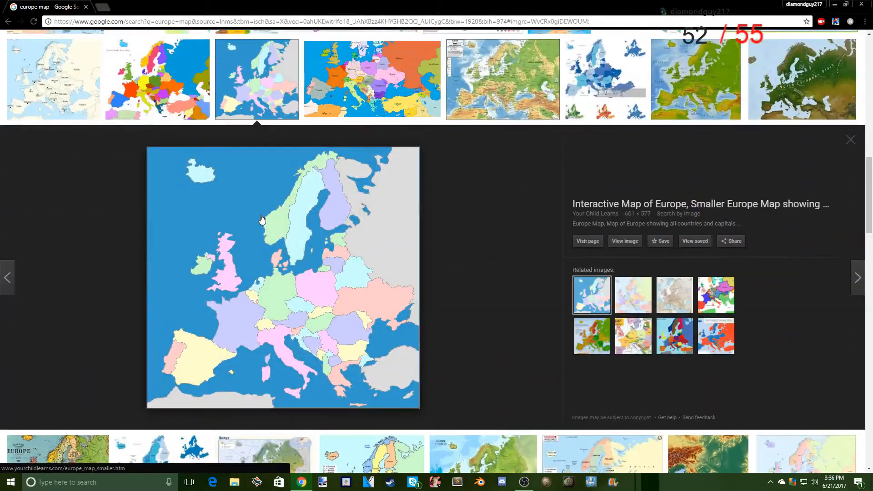
{"action": "left_click", "coordinate": [634, 294]}
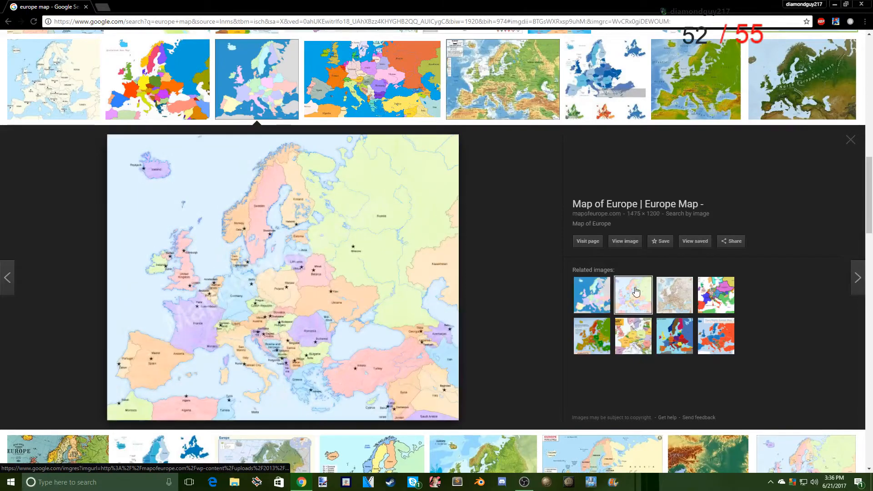
{"action": "scroll", "coordinate": [626, 299], "scroll_direction": "down", "scroll_amount": 5}
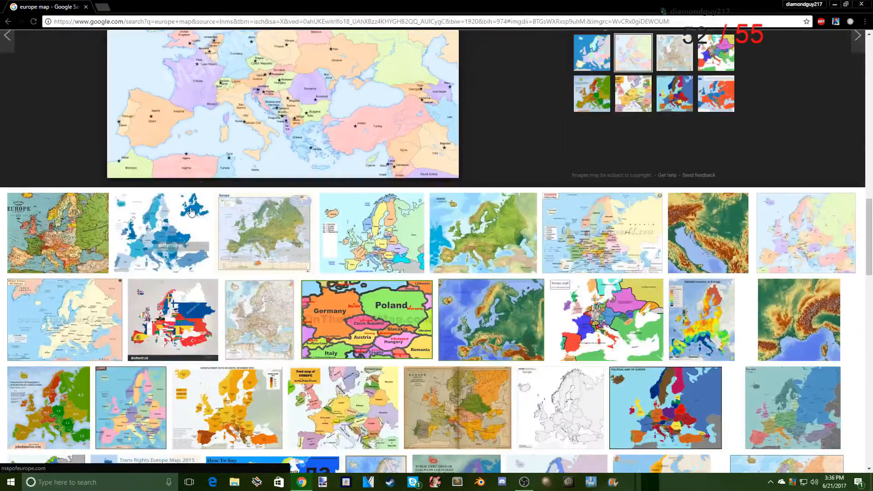
{"action": "scroll", "coordinate": [432, 154], "scroll_direction": "up", "scroll_amount": 10}
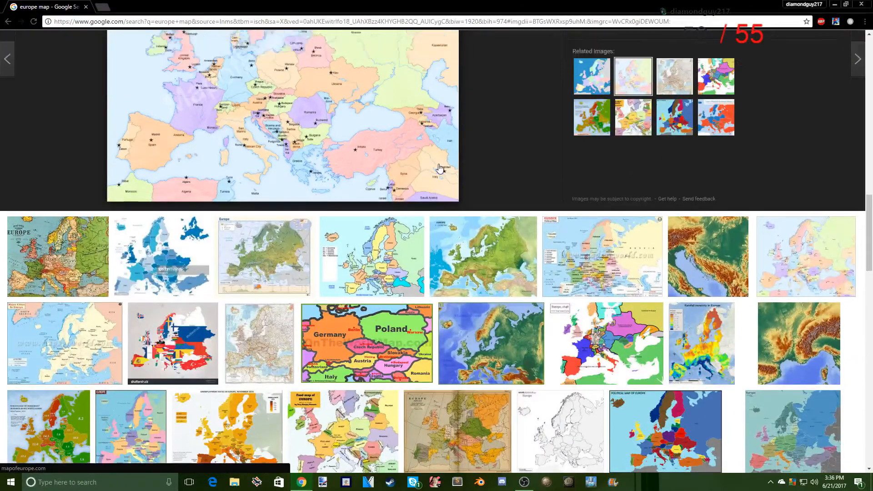
- Minimize the browser and move the Drex's map of Europe without names file to the middle of the desktop, beside the nukes file
{"action": "left_click", "coordinate": [834, 3]}
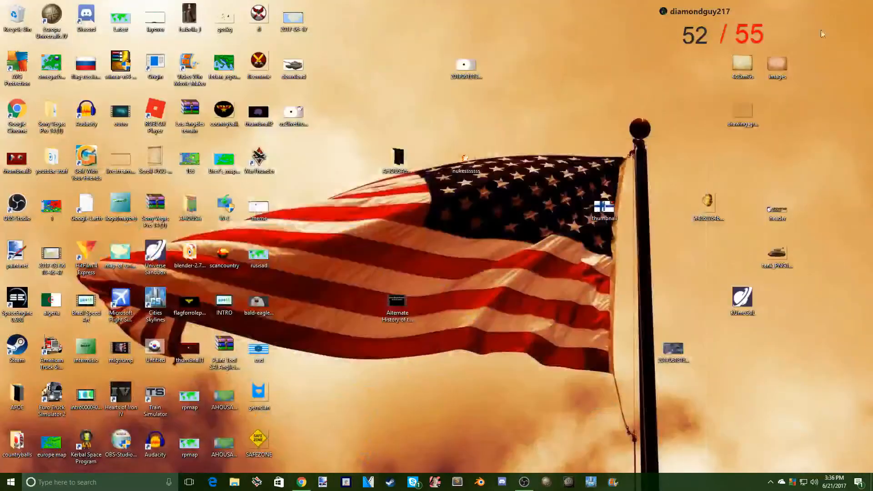
{"action": "left_click", "coordinate": [220, 162]}
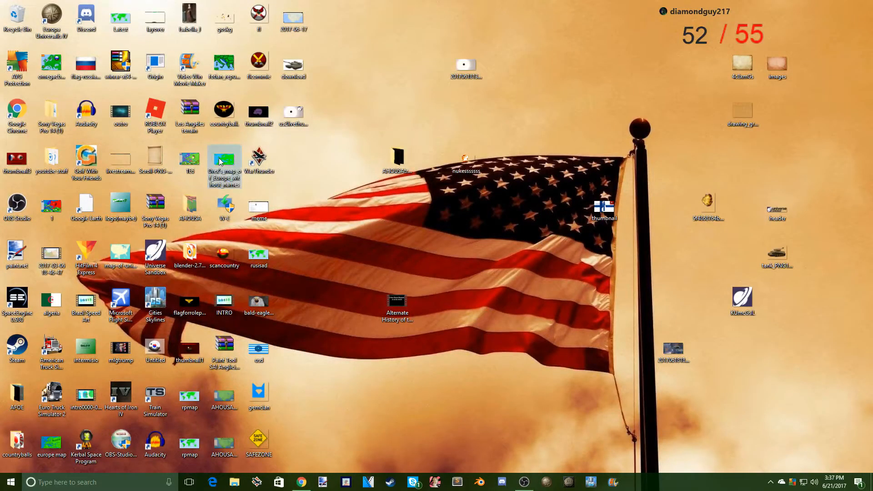
{"action": "left_click_drag", "start_coordinate": [223, 161], "coordinate": [500, 162]}
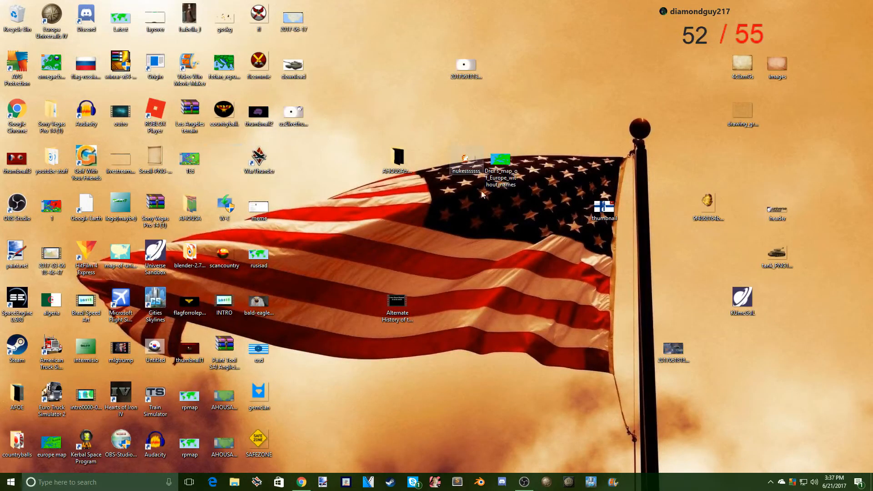
- Launch paint.net, open Drex's_map_of_Europe_without_names.png from the desktop as an image, and maximize the window
{"action": "left_click", "coordinate": [323, 482]}
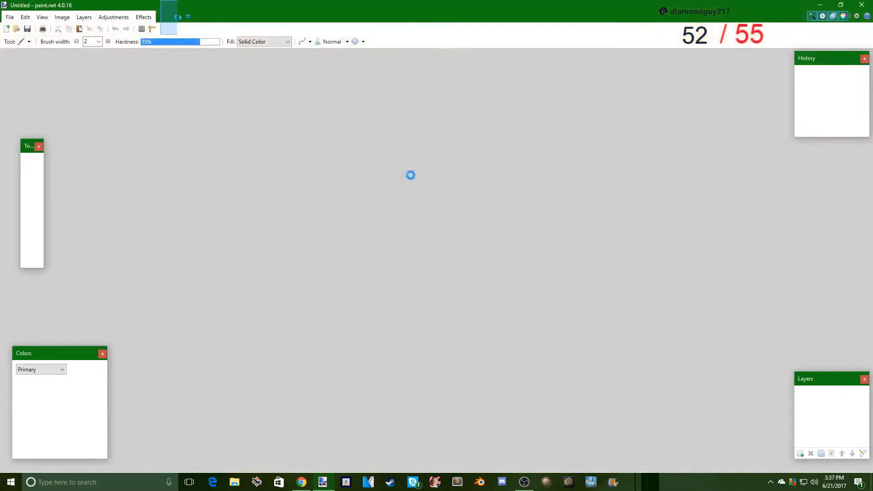
{"action": "left_click_drag", "start_coordinate": [370, 5], "coordinate": [257, 56]}
{"action": "left_click_drag", "start_coordinate": [500, 162], "coordinate": [267, 181]}
{"action": "left_click", "coordinate": [230, 232]}
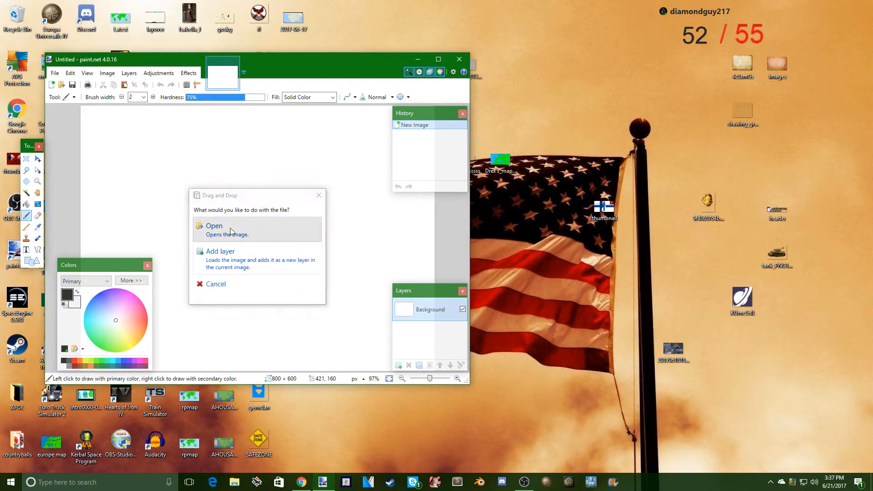
{"action": "left_click", "coordinate": [506, 162]}
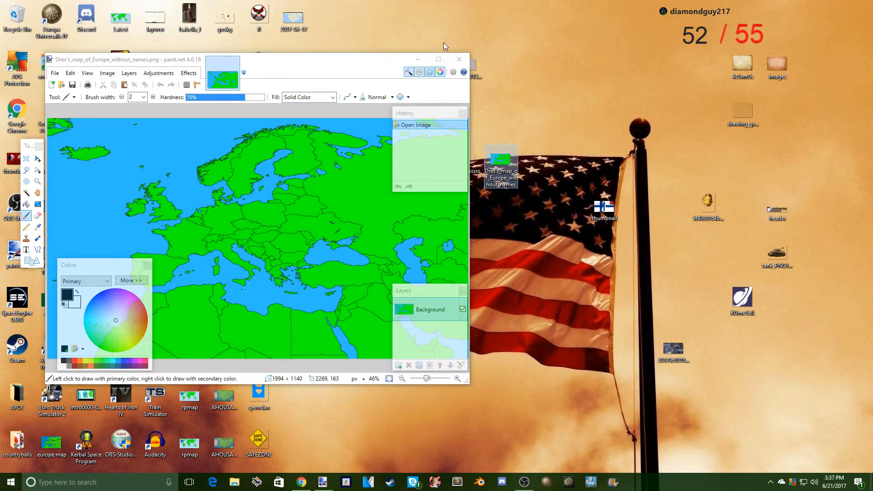
{"action": "left_click", "coordinate": [438, 60]}
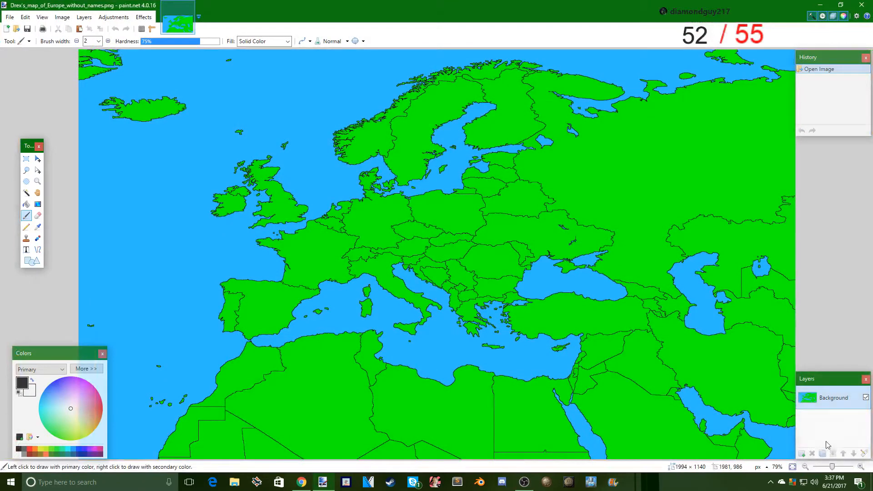
- Add a new layer above the map and start a text entry over Germany
{"action": "left_click", "coordinate": [802, 453]}
{"action": "left_click", "coordinate": [26, 249]}
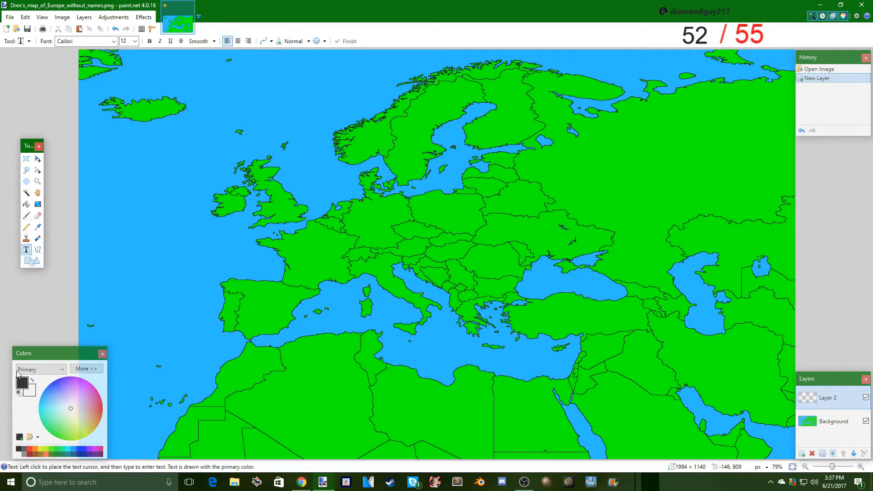
{"action": "left_click", "coordinate": [363, 214]}
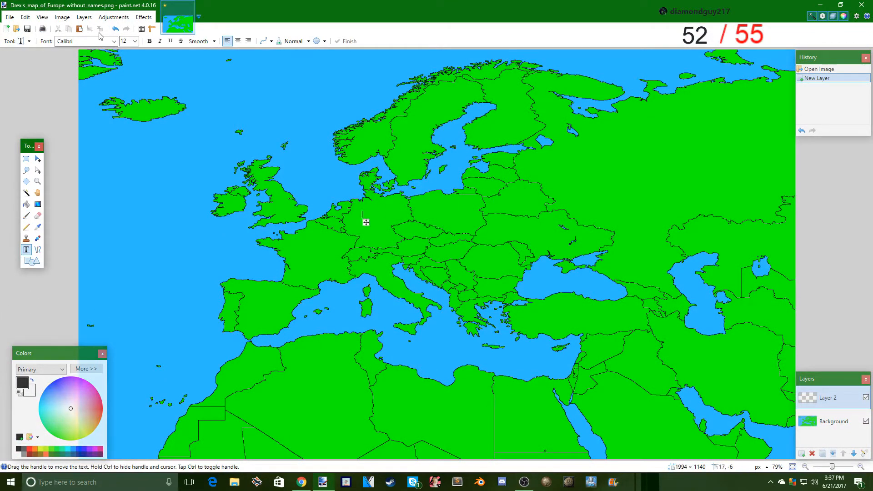
- Set the text font to Rockwell at size 18
{"action": "double_click", "coordinate": [125, 41]}
{"action": "type", "text": "9"}
{"action": "key", "text": "Up"}
{"action": "key", "text": "Up"}
{"action": "key", "text": "Up"}
{"action": "left_click", "coordinate": [86, 42]}
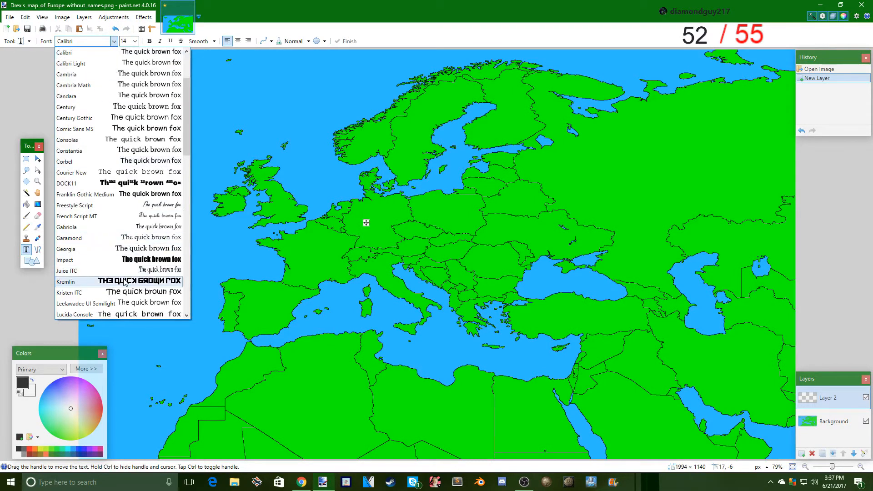
{"action": "scroll", "coordinate": [123, 278], "scroll_direction": "down", "scroll_amount": 4}
{"action": "scroll", "coordinate": [117, 283], "scroll_direction": "down", "scroll_amount": 5}
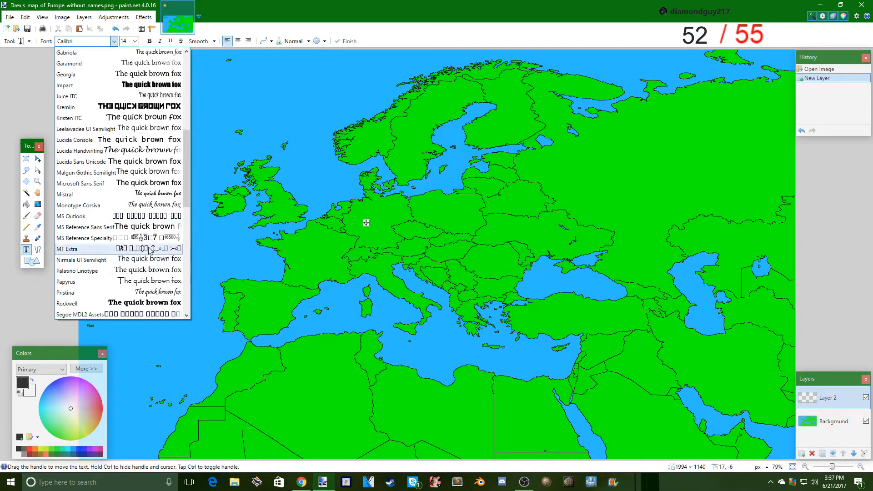
{"action": "left_click", "coordinate": [117, 296]}
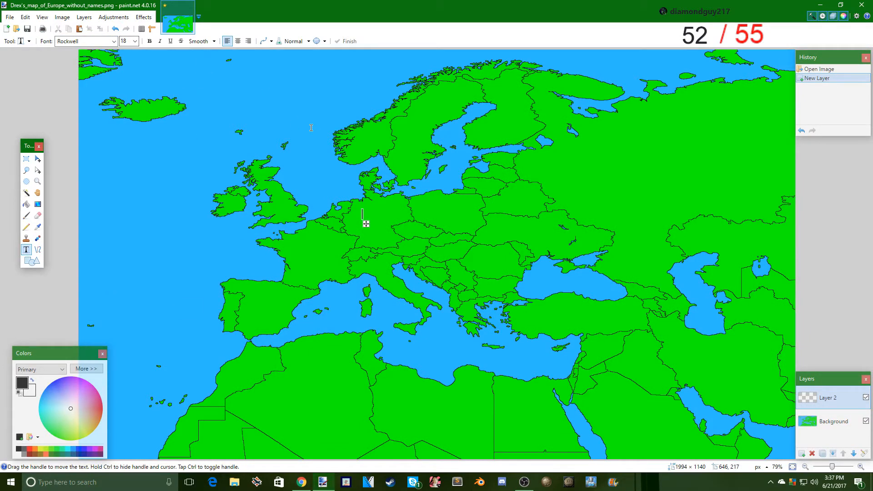
- Enter the label "Germany" on the map and enlarge its text to size 22
{"action": "type", "text": "German"}
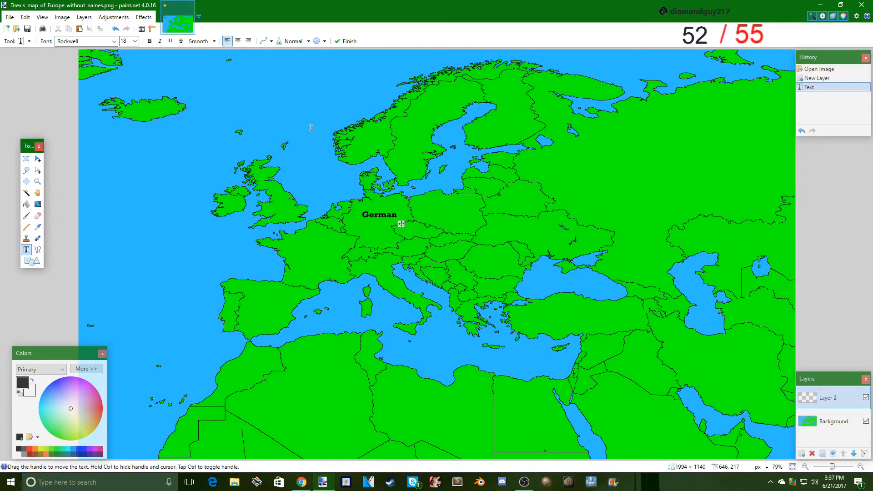
{"action": "type", "text": "y"}
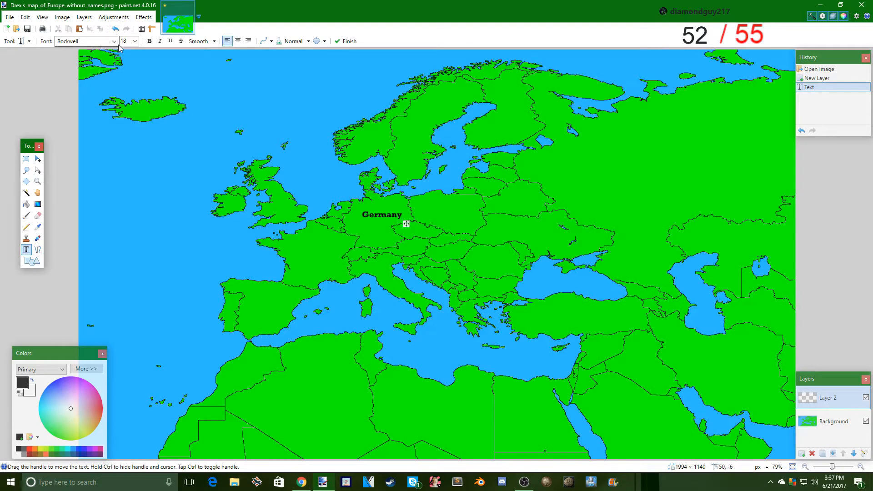
{"action": "scroll", "coordinate": [123, 42], "scroll_direction": "down", "scroll_amount": 2}
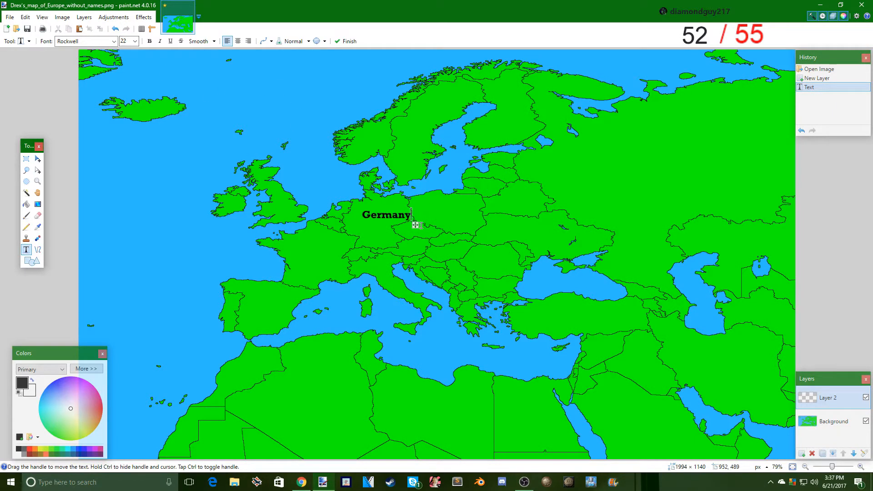
- Shift the "Germany" label west to center it within Germany, and add a "Poland" label centered over Poland
{"action": "left_click_drag", "start_coordinate": [416, 226], "coordinate": [405, 226]}
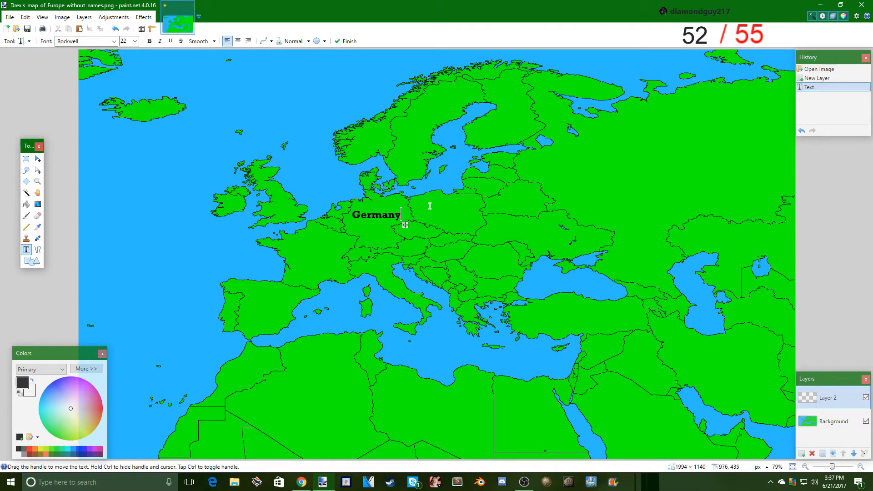
{"action": "type", "text": "P"}
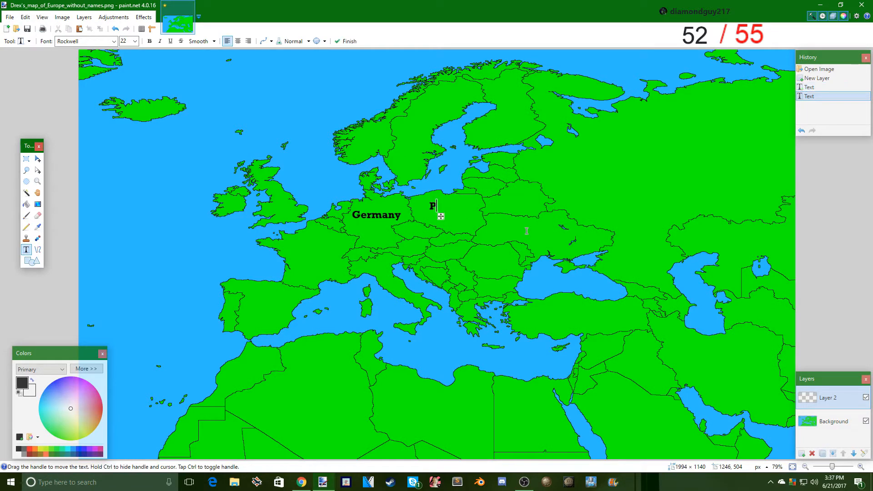
{"action": "type", "text": "oland"}
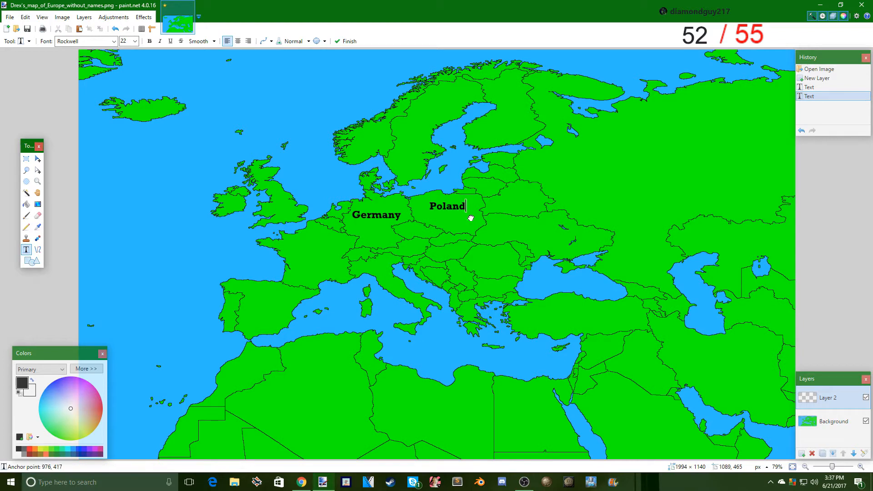
{"action": "left_click_drag", "start_coordinate": [469, 216], "coordinate": [467, 220]}
- Add a "Belarus" label over Belarus at size 22 and a "Russia" label over western Russia at size 96
{"action": "type", "text": "B"}
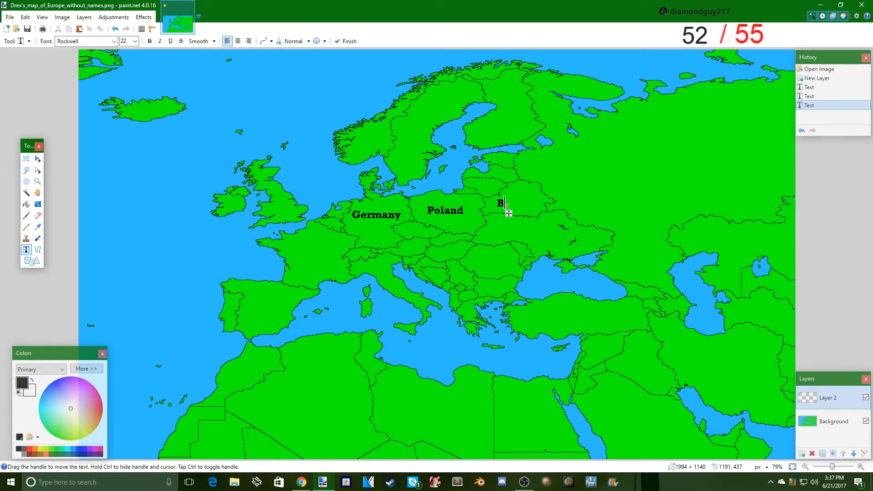
{"action": "type", "text": "elarus"}
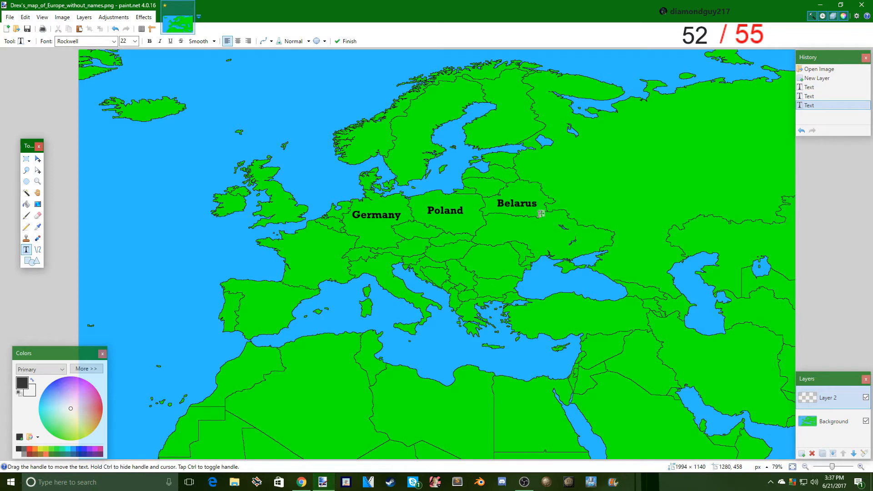
{"action": "left_click_drag", "start_coordinate": [542, 214], "coordinate": [542, 213]}
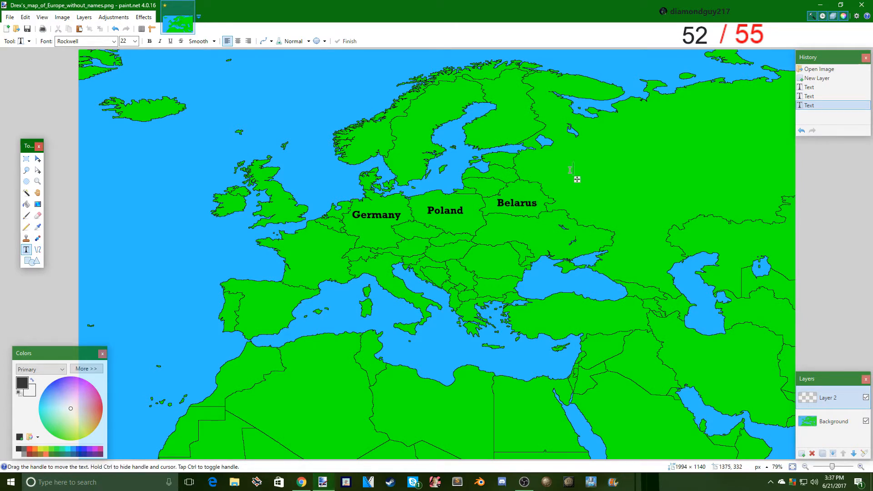
{"action": "type", "text": "96"}
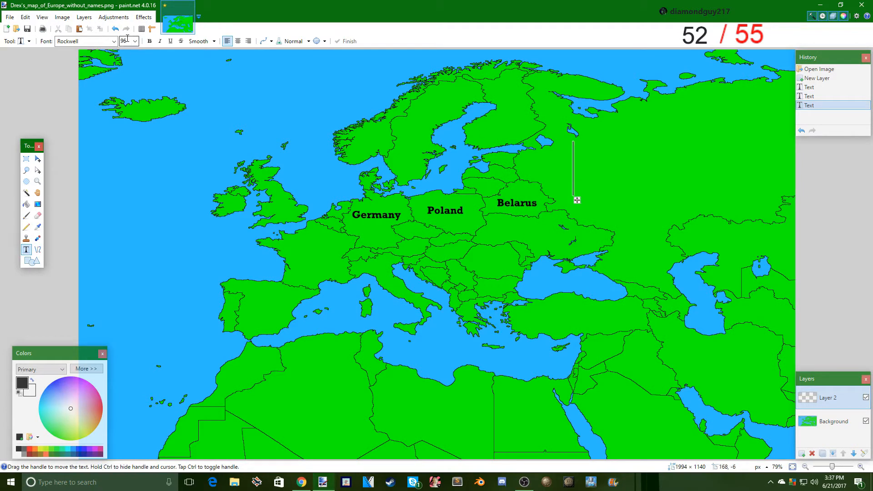
{"action": "type", "text": "Russia"}
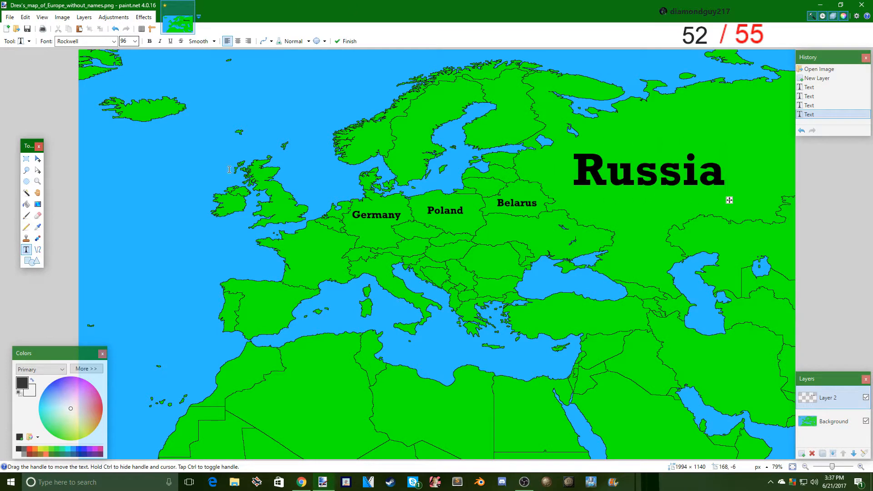
- Select the "Russia" label, rotate it about 15° counterclockwise, enlarge it across the country's area and deselect it
{"action": "left_click", "coordinate": [28, 160]}
{"action": "mouse_move", "coordinate": [741, 203]}
{"action": "left_mouse_down"}
{"action": "mouse_move", "coordinate": [654, 156]}
{"action": "mouse_move", "coordinate": [547, 142]}
{"action": "mouse_move", "coordinate": [734, 196]}
{"action": "left_mouse_up"}
{"action": "key", "text": "m"}
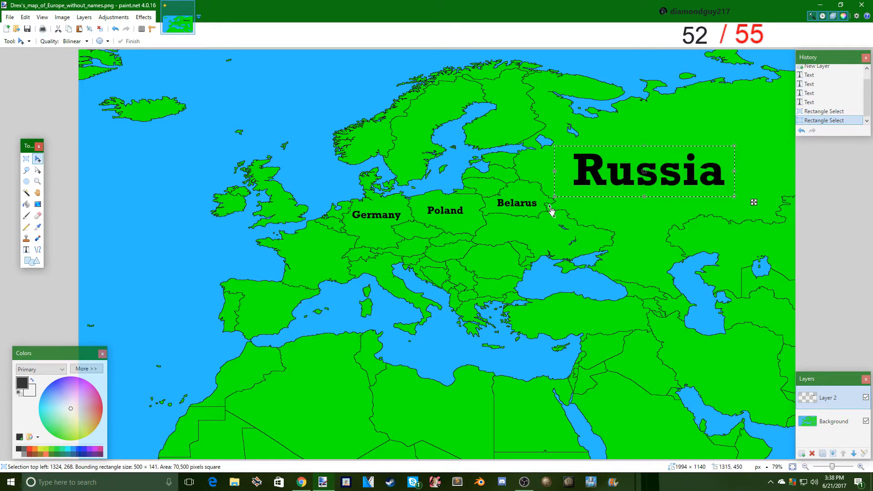
{"action": "left_click_drag", "start_coordinate": [621, 235], "coordinate": [600, 187]}
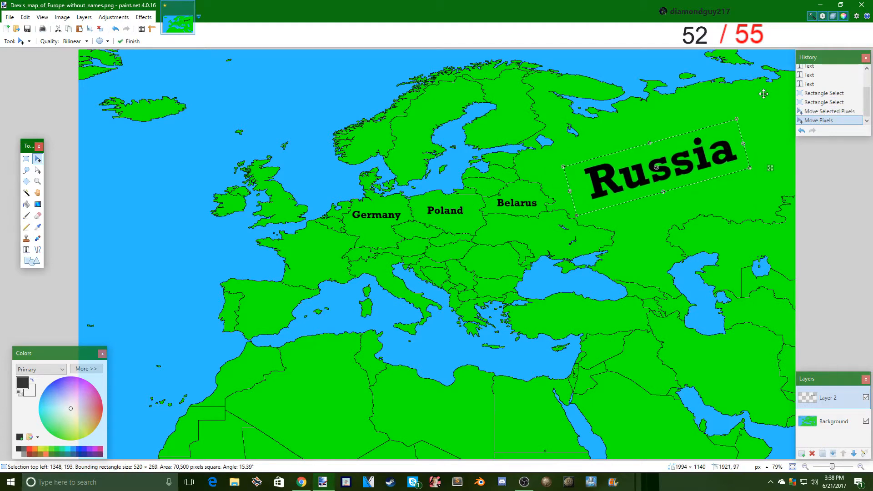
{"action": "left_click_drag", "start_coordinate": [736, 118], "coordinate": [772, 96]}
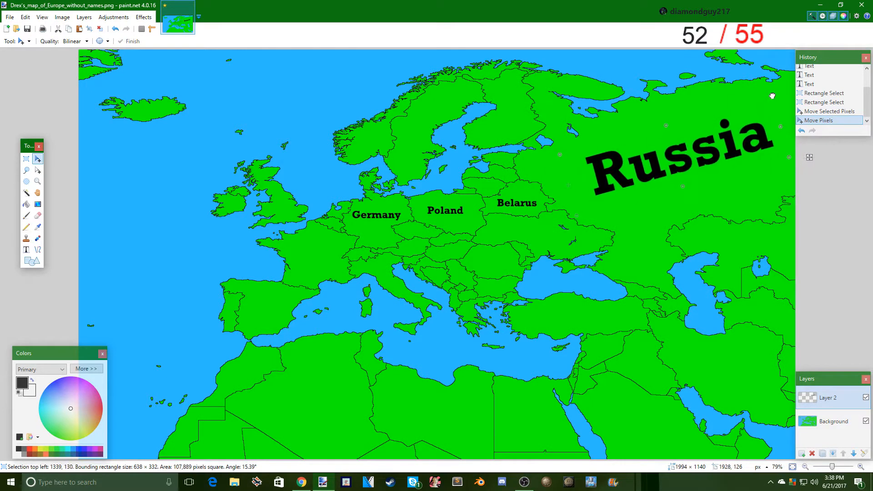
{"action": "left_click_drag", "start_coordinate": [695, 154], "coordinate": [694, 162]}
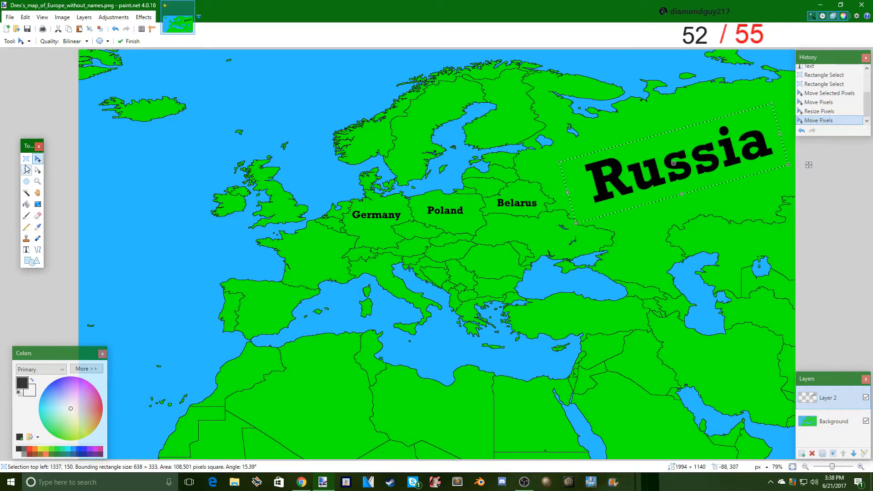
{"action": "left_click", "coordinate": [616, 143]}
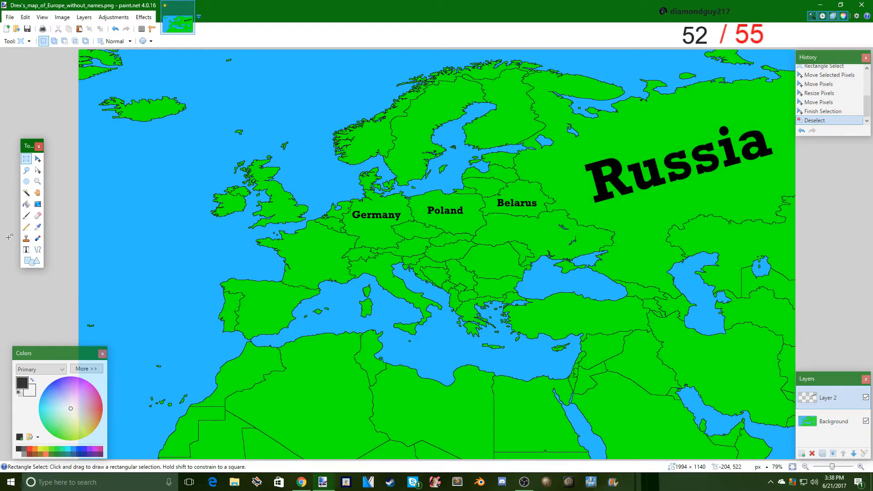
- Add a "France" label at size 36 and position it over France
{"action": "left_click", "coordinate": [26, 250]}
{"action": "left_click", "coordinate": [294, 245]}
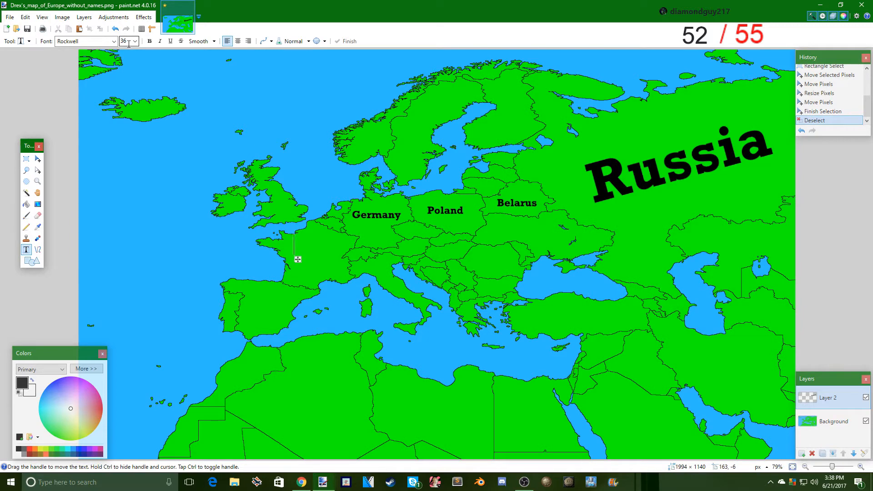
{"action": "type", "text": "France"}
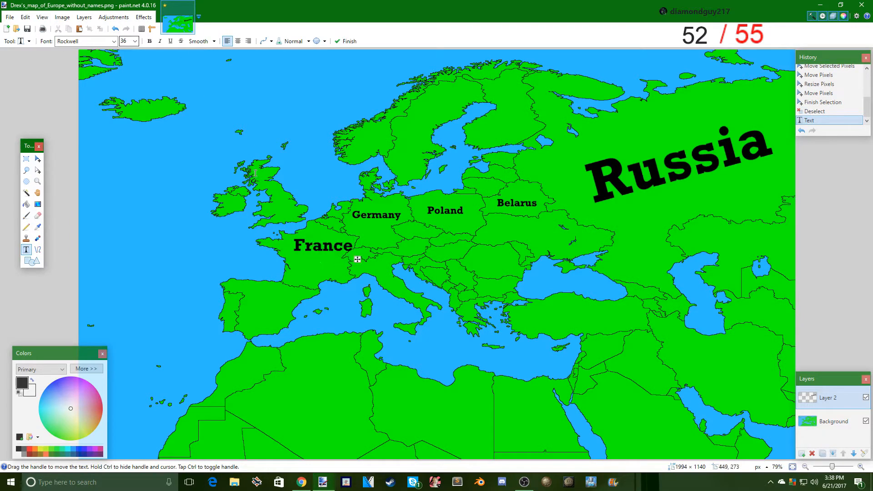
{"action": "scroll", "coordinate": [130, 43], "scroll_direction": "down", "scroll_amount": 1}
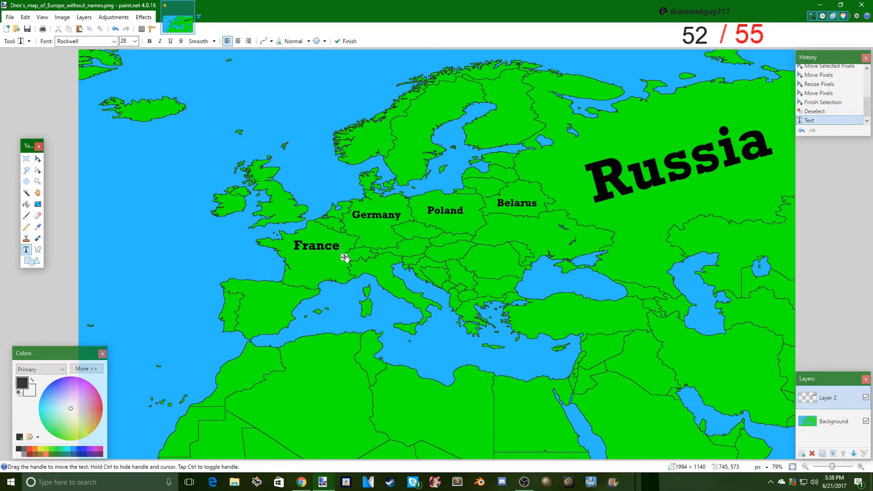
{"action": "left_click_drag", "start_coordinate": [345, 258], "coordinate": [350, 267]}
{"action": "scroll", "coordinate": [128, 44], "scroll_direction": "up", "scroll_amount": 1}
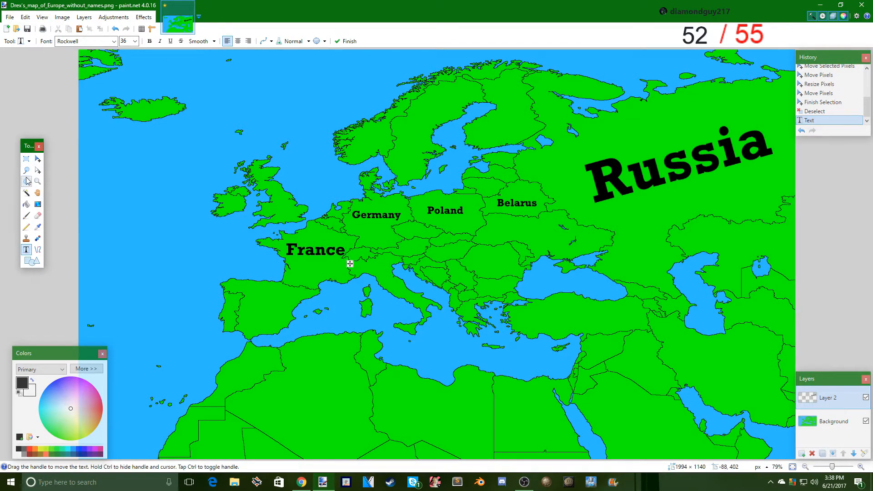
- Select the "France" label, rotate it about 32° clockwise, resize it to fit diagonally inside France and deselect it
{"action": "key", "text": "s"}
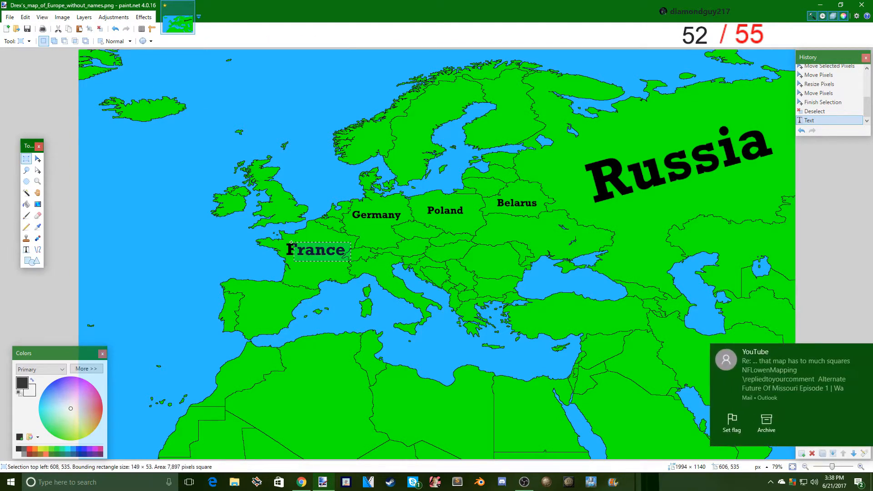
{"action": "left_click_drag", "start_coordinate": [279, 242], "coordinate": [352, 262]}
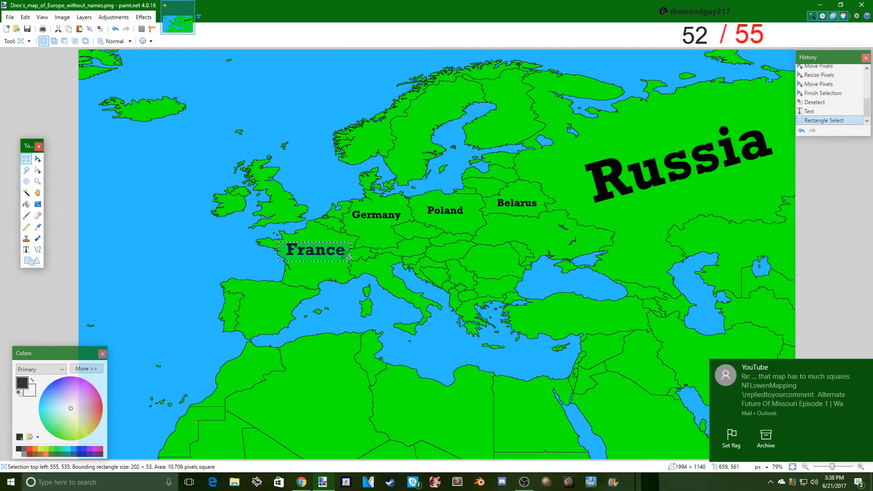
{"action": "left_click", "coordinate": [866, 366]}
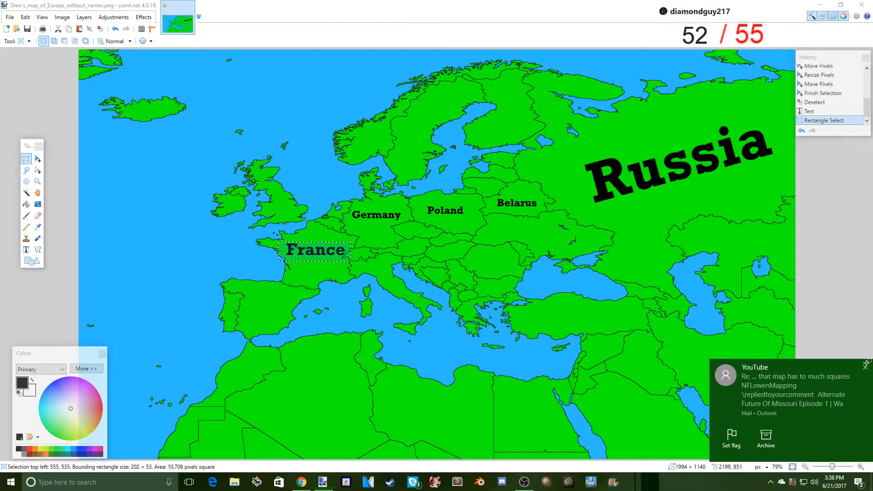
{"action": "left_click", "coordinate": [38, 159]}
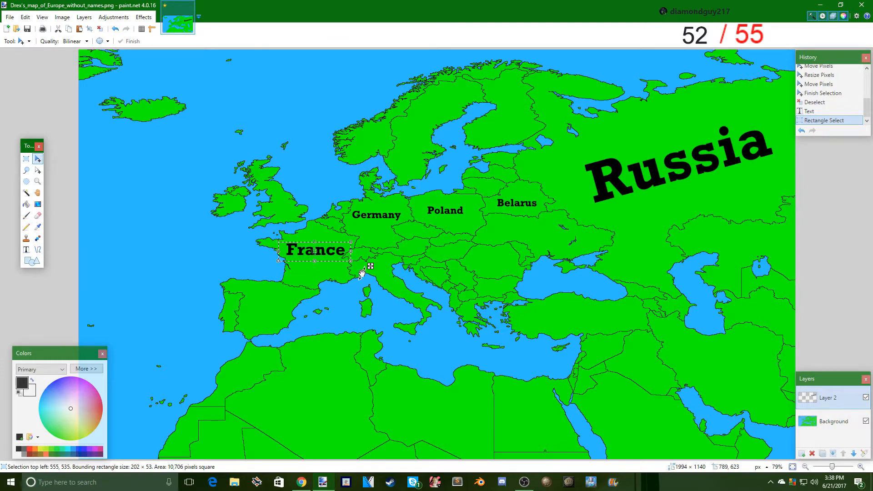
{"action": "left_click_drag", "start_coordinate": [362, 273], "coordinate": [348, 311]}
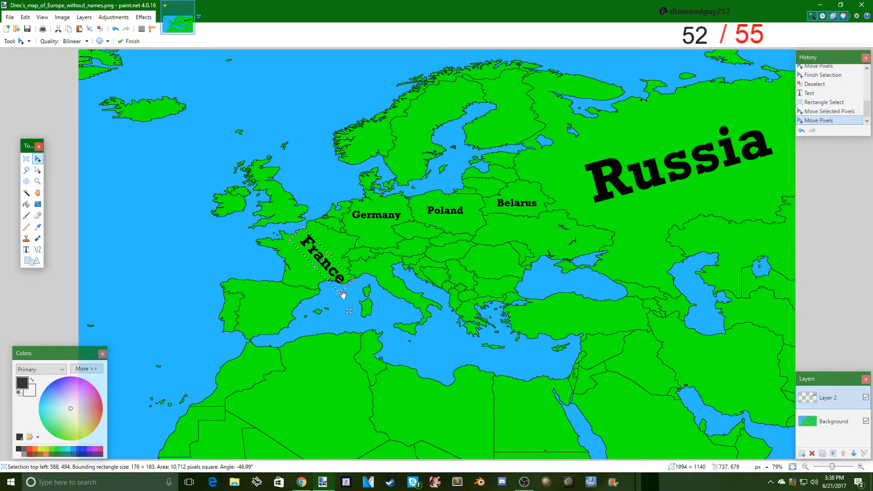
{"action": "left_click_drag", "start_coordinate": [336, 281], "coordinate": [354, 266]}
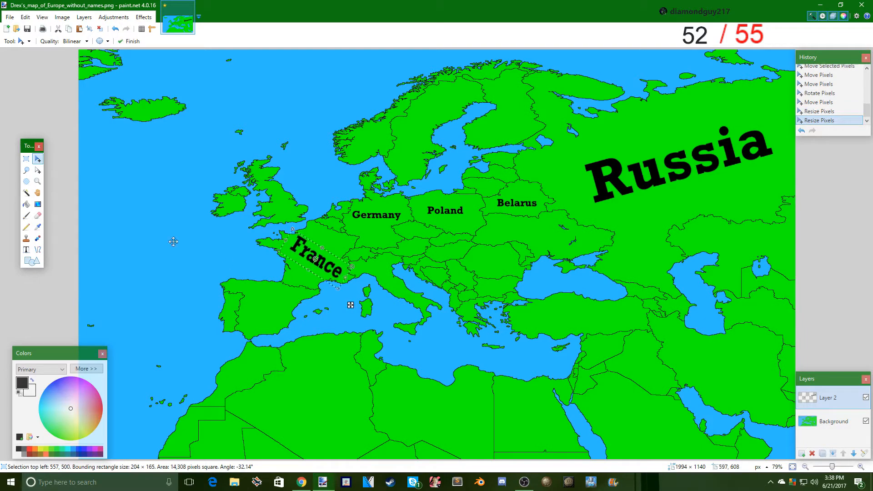
{"action": "left_click", "coordinate": [26, 159]}
{"action": "key", "text": "ctrl+d"}
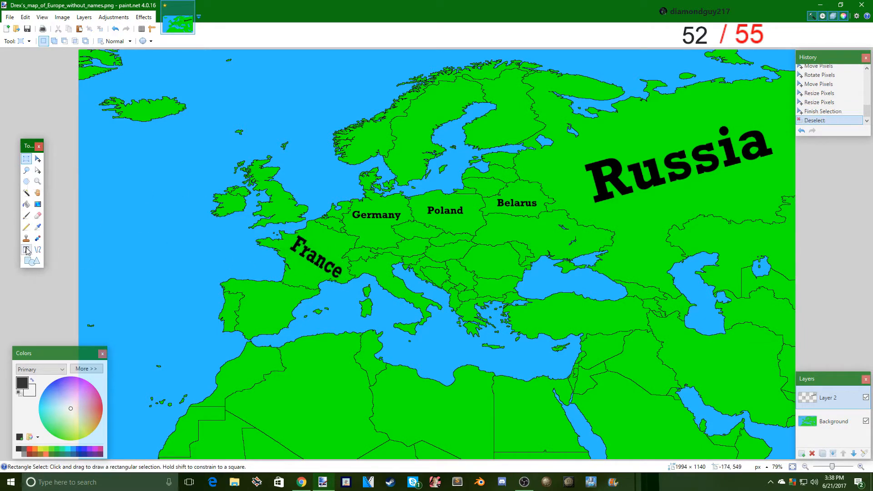
- Add a "U.K" label over Great Britain and a "Spain" label over Spain, both at size 36
{"action": "left_click", "coordinate": [27, 250]}
{"action": "left_click", "coordinate": [256, 180]}
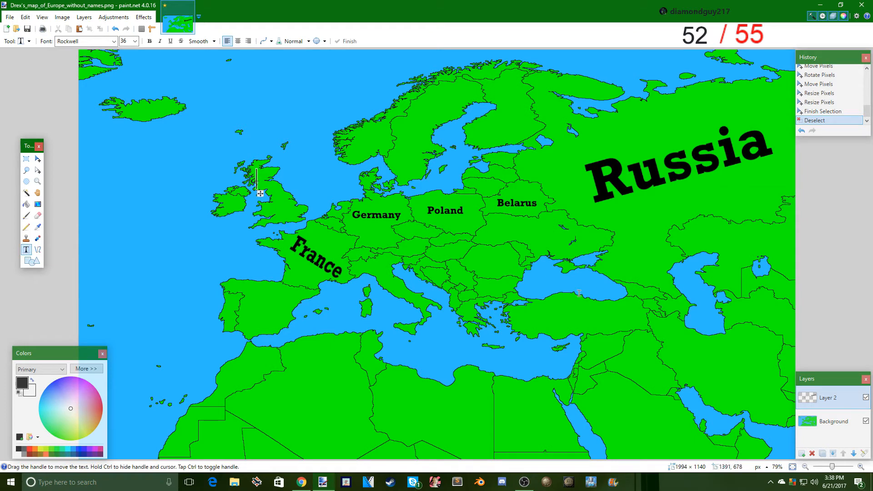
{"action": "type", "text": "U"}
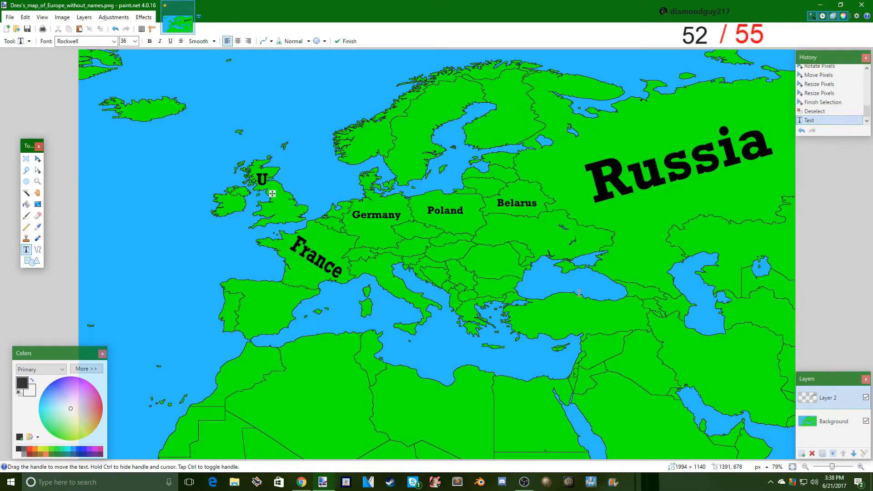
{"action": "type", "text": ".K"}
{"action": "left_click_drag", "start_coordinate": [292, 193], "coordinate": [291, 210]}
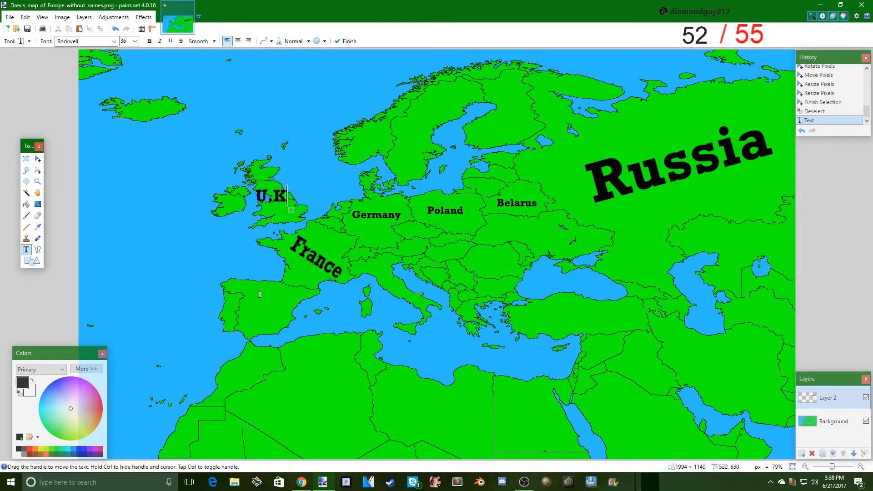
{"action": "type", "text": "Spain"}
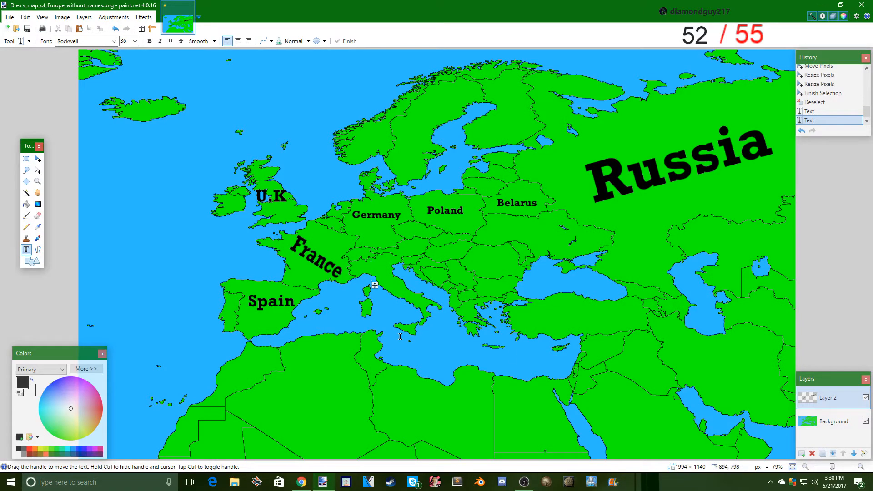
{"action": "type", "text": "Italy"}
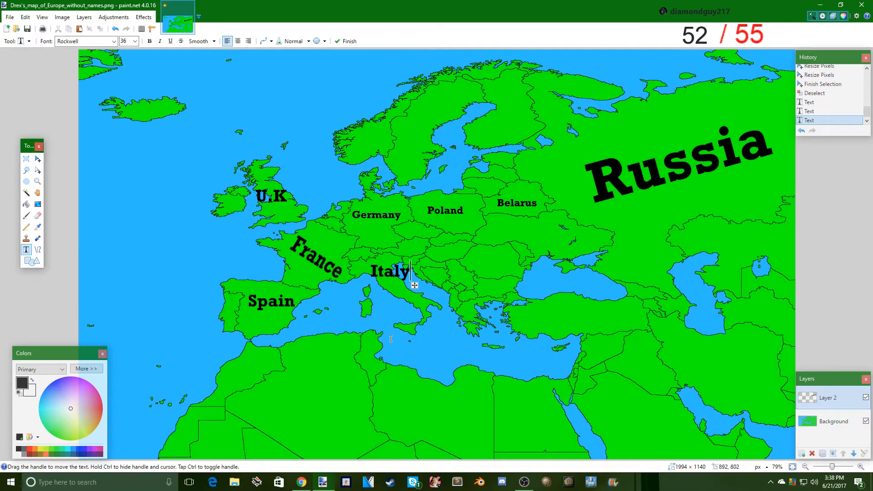
- Add an "Italy" label at size 36, rotate it about 30° clockwise to follow the peninsula, and deselect it
{"action": "left_click_drag", "start_coordinate": [415, 286], "coordinate": [363, 270]}
{"action": "left_click", "coordinate": [26, 158]}
{"action": "left_click", "coordinate": [38, 159]}
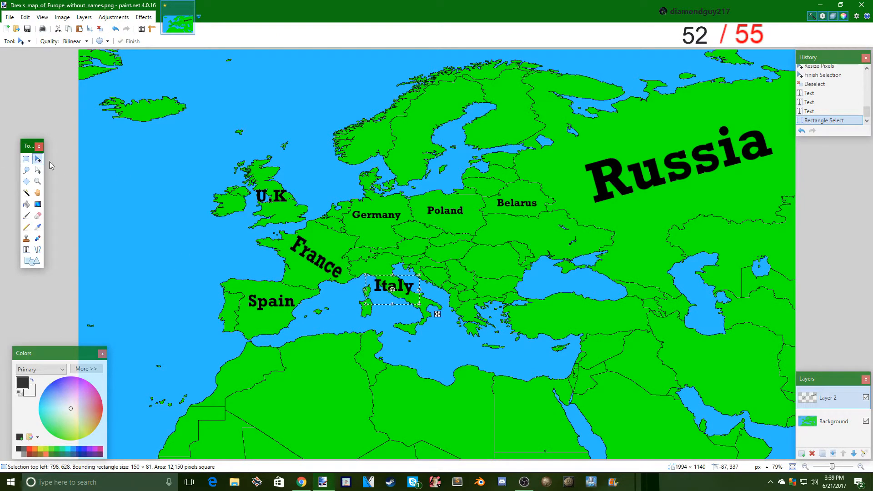
{"action": "left_click_drag", "start_coordinate": [420, 314], "coordinate": [420, 332]}
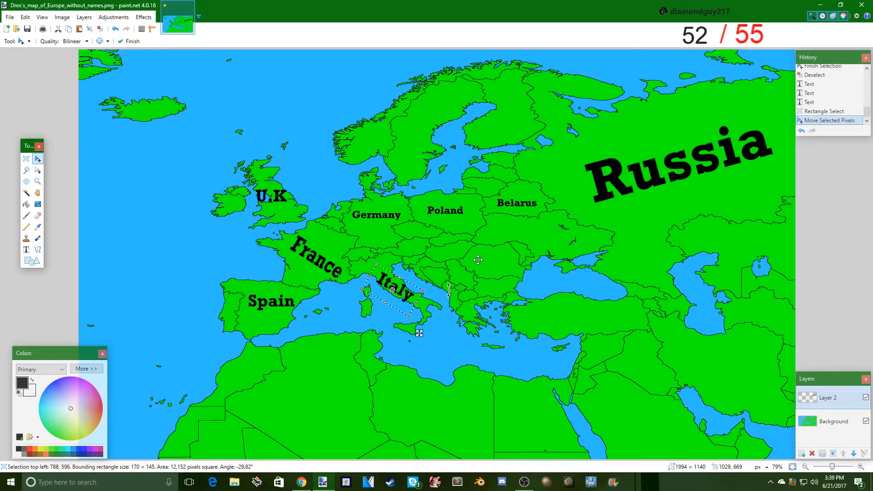
{"action": "key", "text": "s"}
{"action": "left_click", "coordinate": [460, 291]}
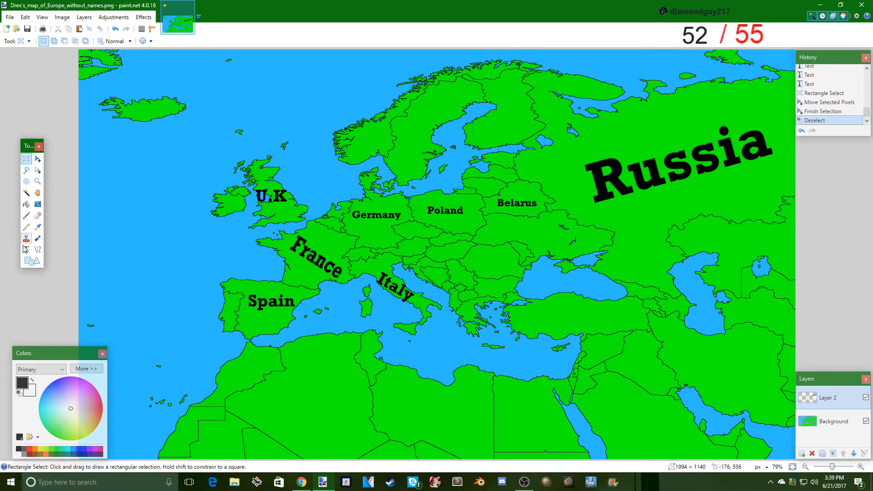
{"action": "left_click", "coordinate": [27, 250]}
{"action": "left_click", "coordinate": [473, 256]}
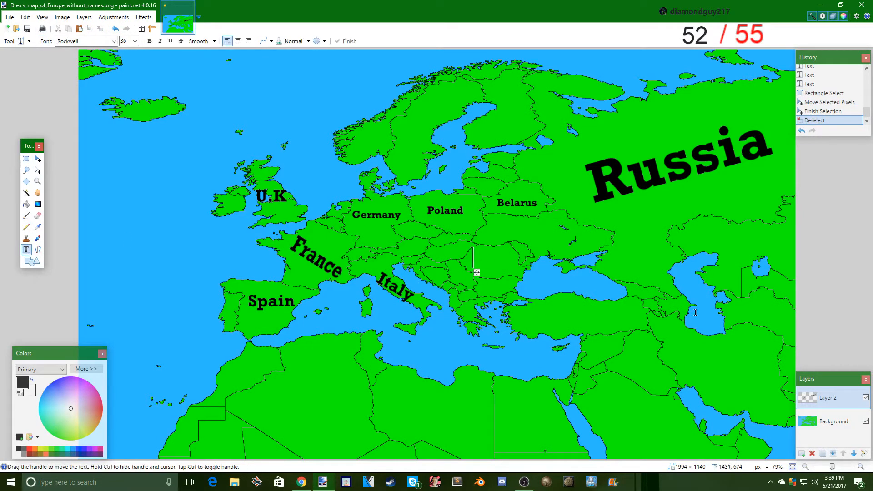
{"action": "type", "text": "ROma"}
{"action": "key", "text": "BackSpace"}
{"action": "key", "text": "BackSpace"}
{"action": "key", "text": "BackSpace"}
{"action": "key", "text": "BackSpace"}
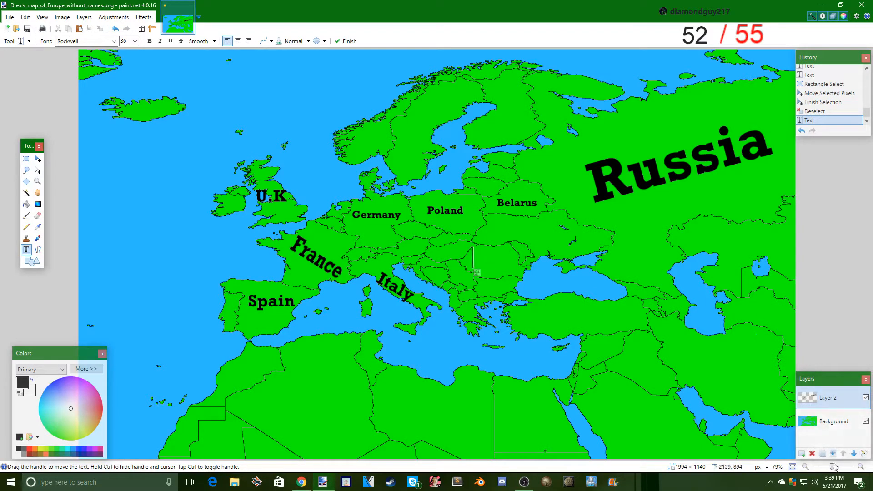
- Add a "Cezch" label at size 36 starting at the western edge of the country south of Poland
{"action": "key", "text": "ctrl+plus"}
{"action": "key", "text": "ctrl+plus"}
{"action": "key", "text": "ctrl+plus"}
{"action": "key", "text": "ctrl+plus"}
{"action": "key", "text": "ctrl+plus"}
{"action": "scroll", "coordinate": [742, 448], "scroll_direction": "up", "scroll_amount": 2}
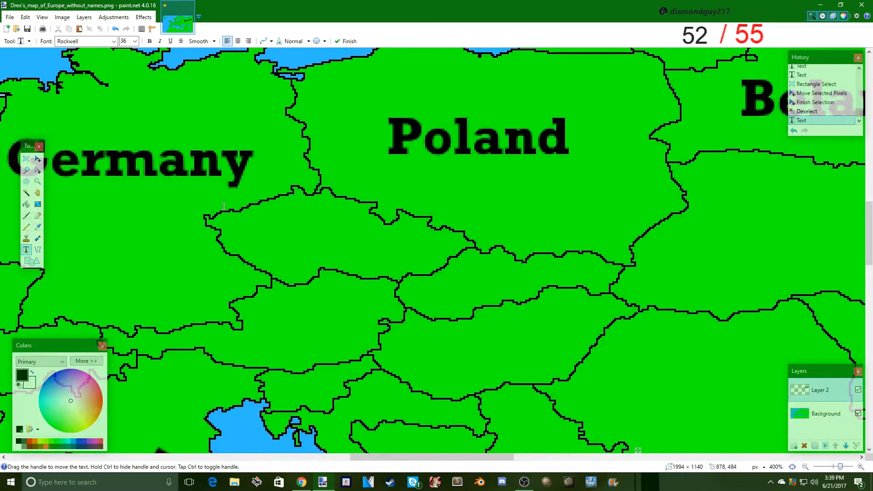
{"action": "left_click", "coordinate": [234, 223]}
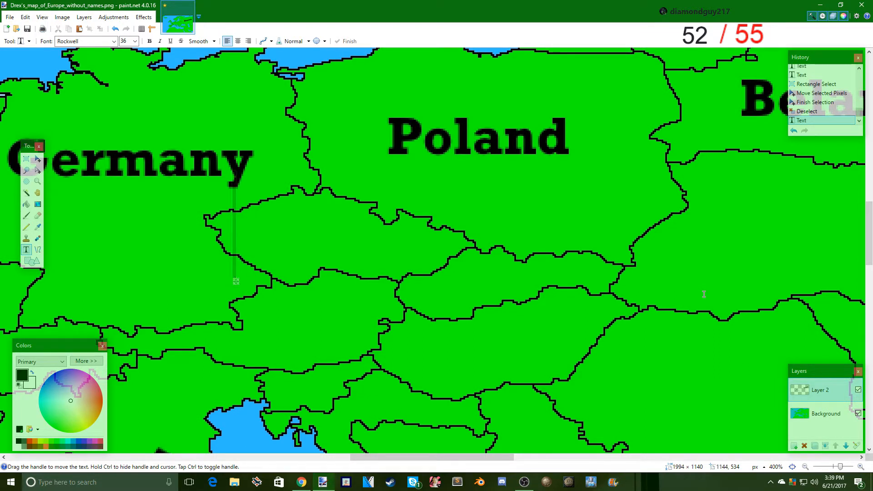
{"action": "type", "text": "Cezh"}
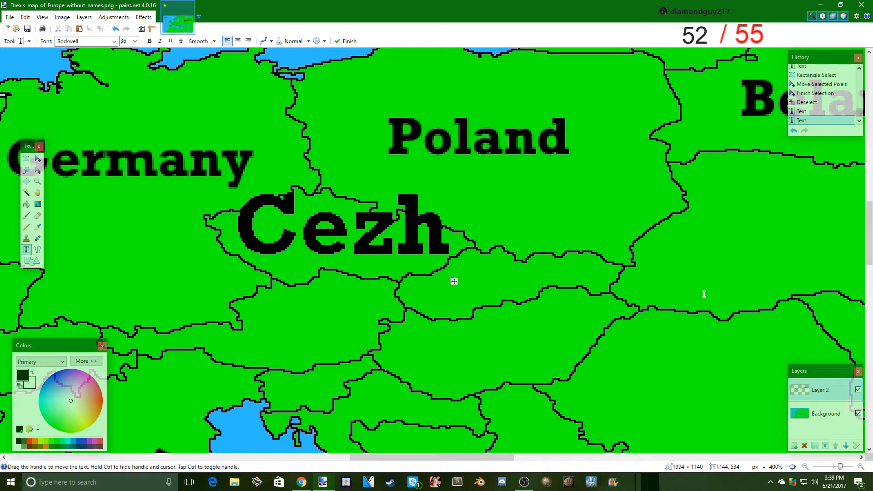
{"action": "key", "text": "BackSpace"}
{"action": "type", "text": "xh"}
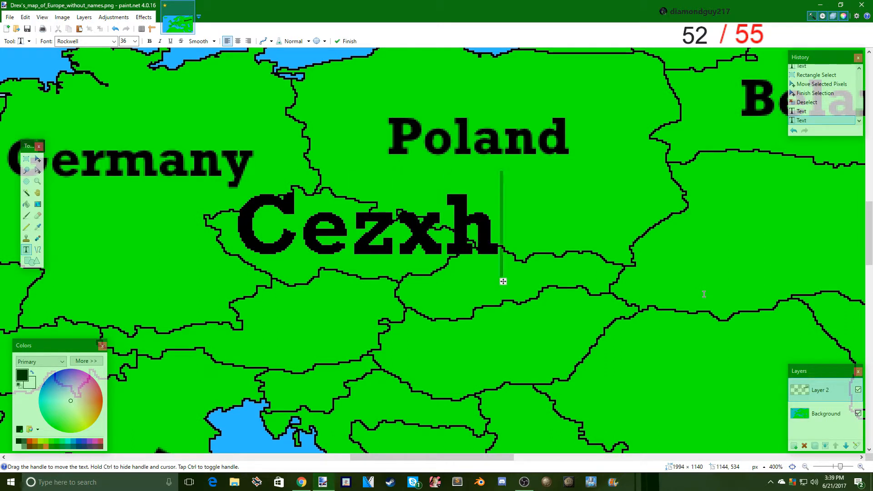
{"action": "key", "text": "BackSpace"}
{"action": "key", "text": "BackSpace"}
{"action": "type", "text": "ch"}
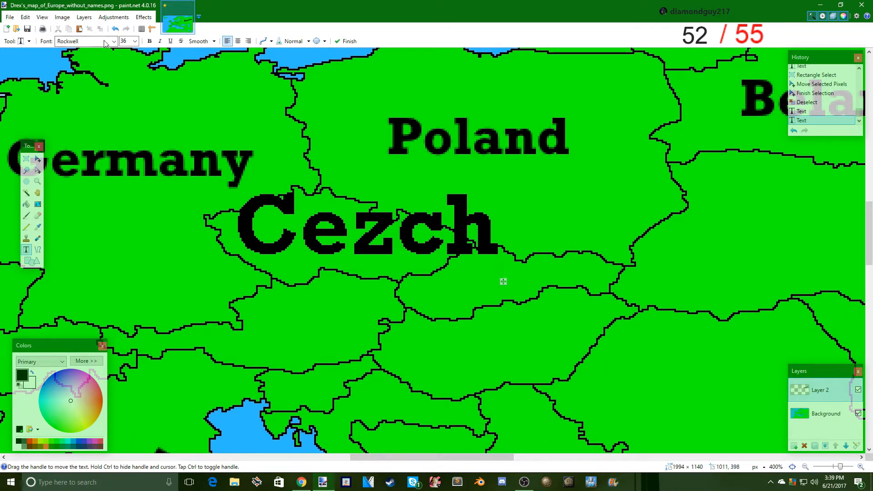
- Reduce the "Cezch" label to size 12 and move it inside the country's borders
{"action": "scroll", "coordinate": [124, 41], "scroll_direction": "up", "scroll_amount": 2}
{"action": "scroll", "coordinate": [124, 41], "scroll_direction": "up", "scroll_amount": 2}
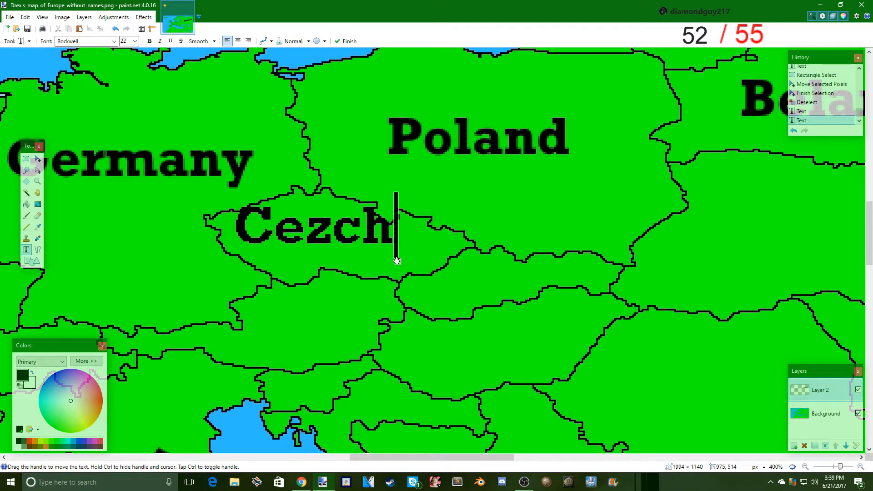
{"action": "left_click_drag", "start_coordinate": [395, 260], "coordinate": [427, 279]}
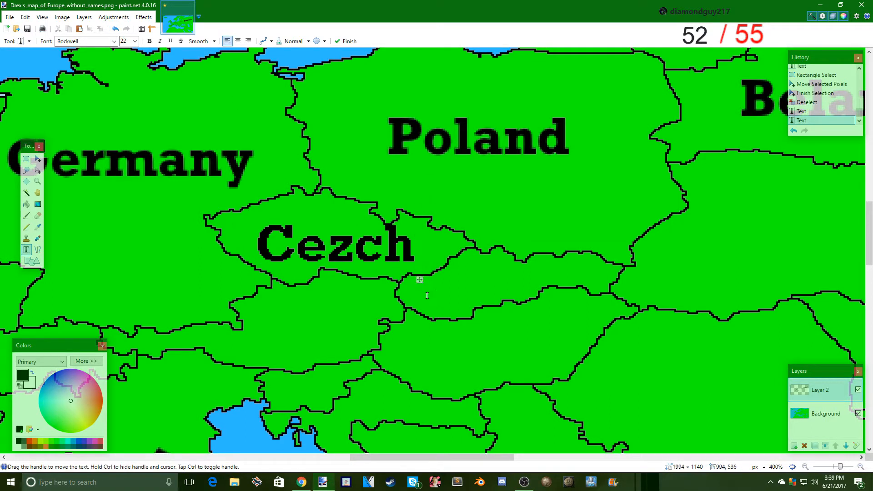
{"action": "scroll", "coordinate": [128, 41], "scroll_direction": "up", "scroll_amount": 5}
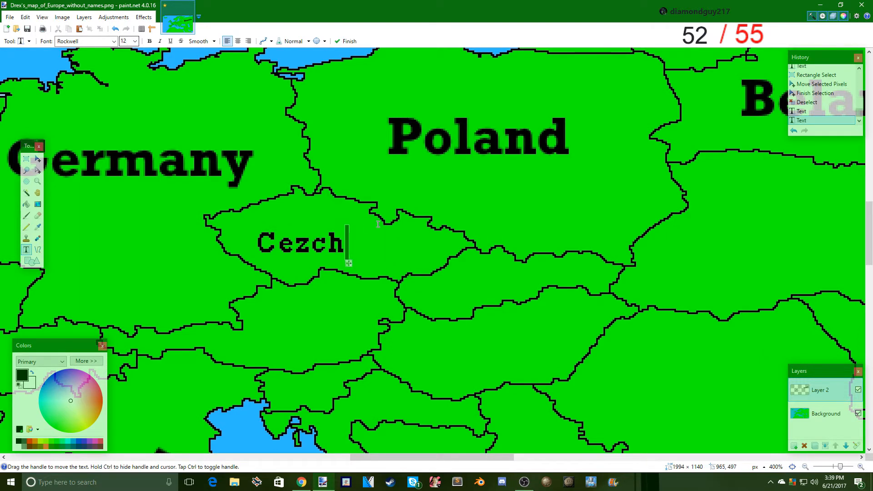
{"action": "left_click_drag", "start_coordinate": [349, 263], "coordinate": [346, 261]}
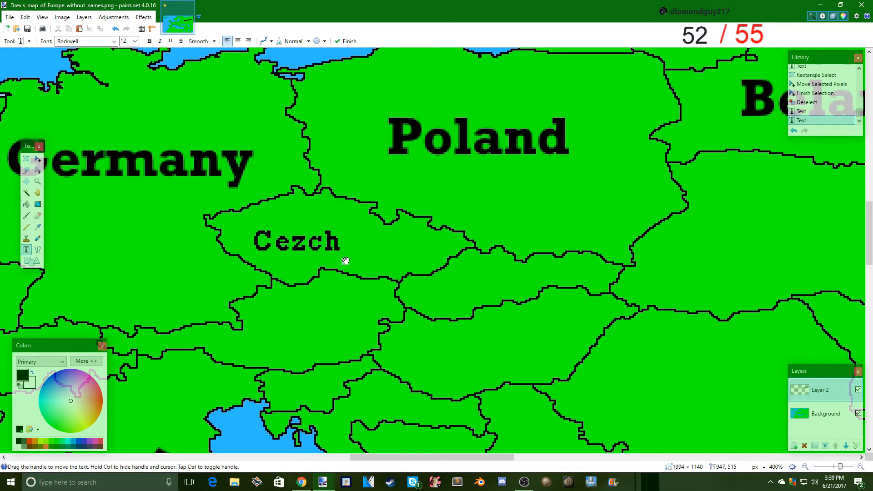
- Extend the label to "Cezch Republic" and shift it west to fit within the country
{"action": "type", "text": "Z"}
{"action": "key", "text": "BackSpace"}
{"action": "type", "text": "Re"}
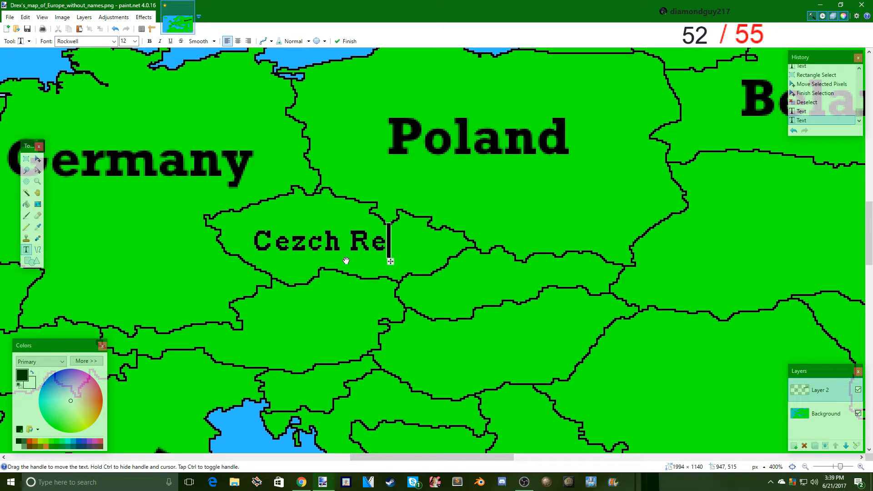
{"action": "type", "text": "public"}
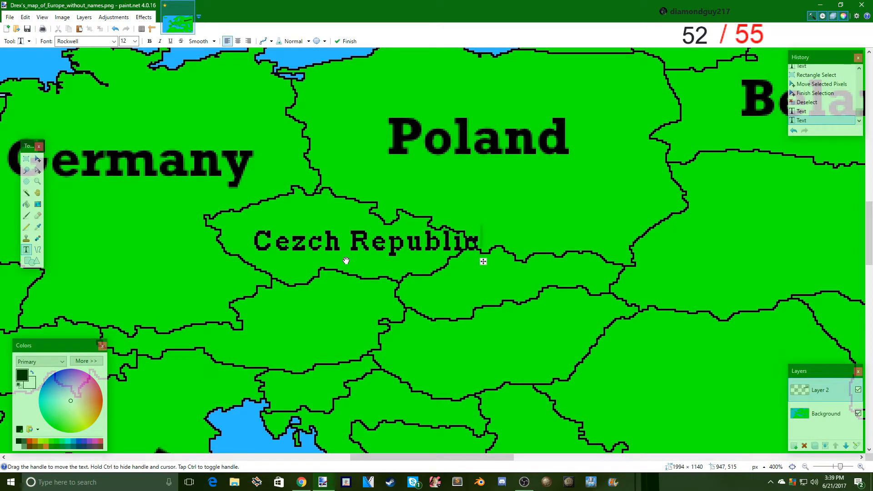
{"action": "left_click_drag", "start_coordinate": [484, 261], "coordinate": [464, 261]}
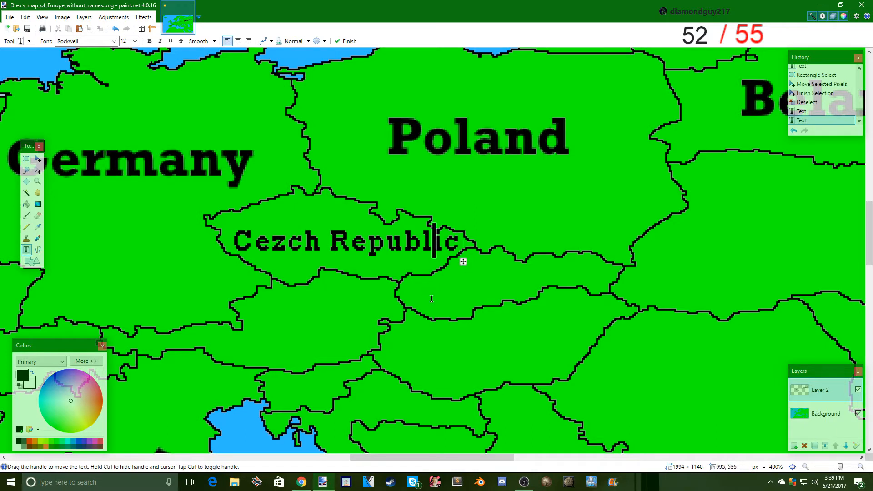
- Add a "Slovokia" label at size 12 and position it over the country southeast of the Czech Republic
{"action": "left_click", "coordinate": [375, 318]}
{"action": "type", "text": "Slo"}
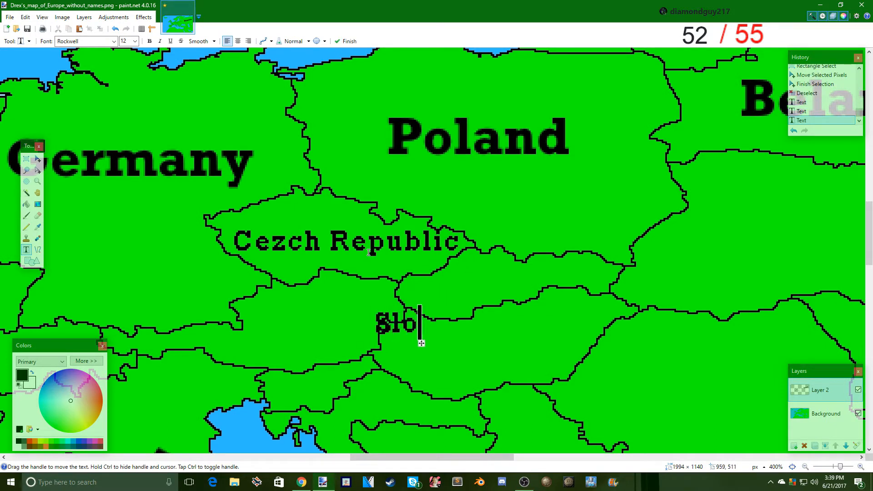
{"action": "type", "text": "vokia"}
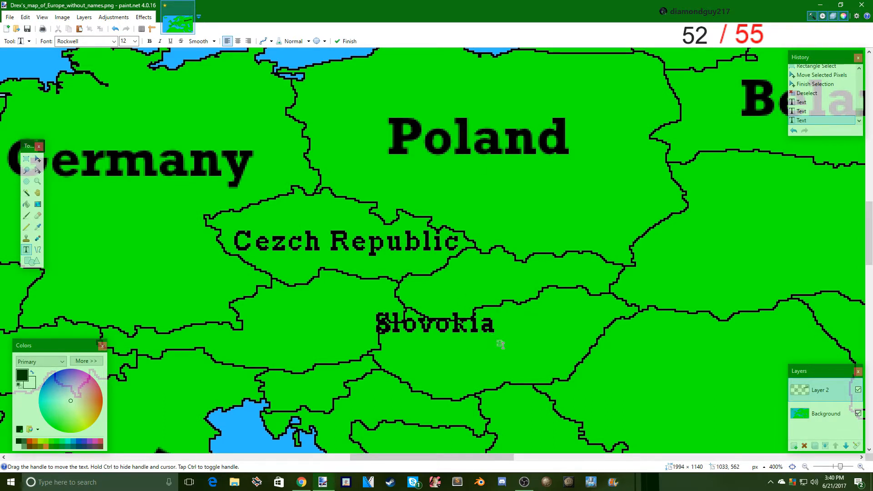
{"action": "left_click_drag", "start_coordinate": [499, 344], "coordinate": [580, 300]}
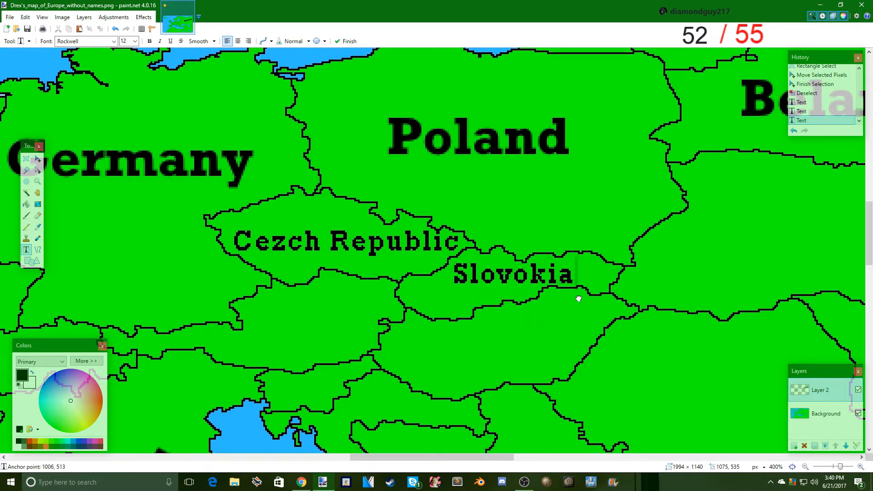
- Draw a 276 × 355 px rectangle outline with brush width 3 on the Background layer, over the Atlantic and past the map's west edge
{"action": "left_click", "coordinate": [26, 158]}
{"action": "left_click_drag", "start_coordinate": [841, 468], "coordinate": [837, 467]}
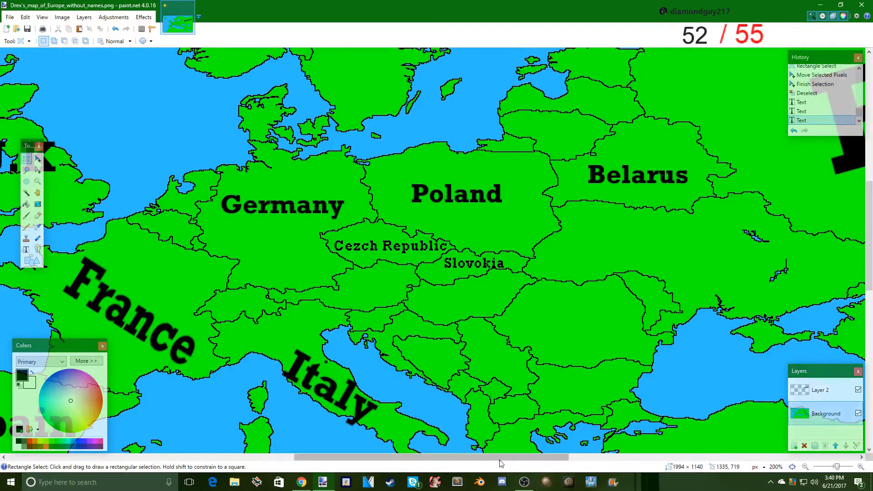
{"action": "left_click_drag", "start_coordinate": [483, 457], "coordinate": [246, 437]}
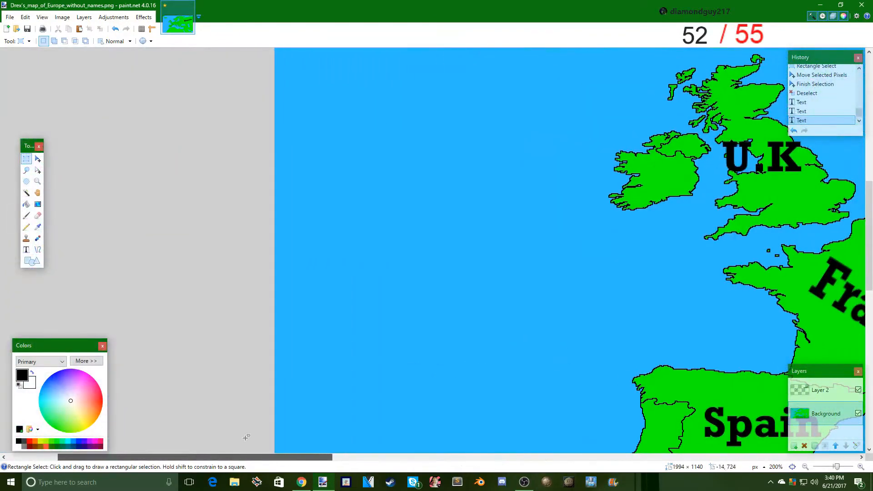
{"action": "left_click", "coordinate": [32, 260]}
{"action": "scroll", "coordinate": [203, 92], "scroll_direction": "down", "scroll_amount": 3}
{"action": "scroll", "coordinate": [408, 212], "scroll_direction": "up", "scroll_amount": 2}
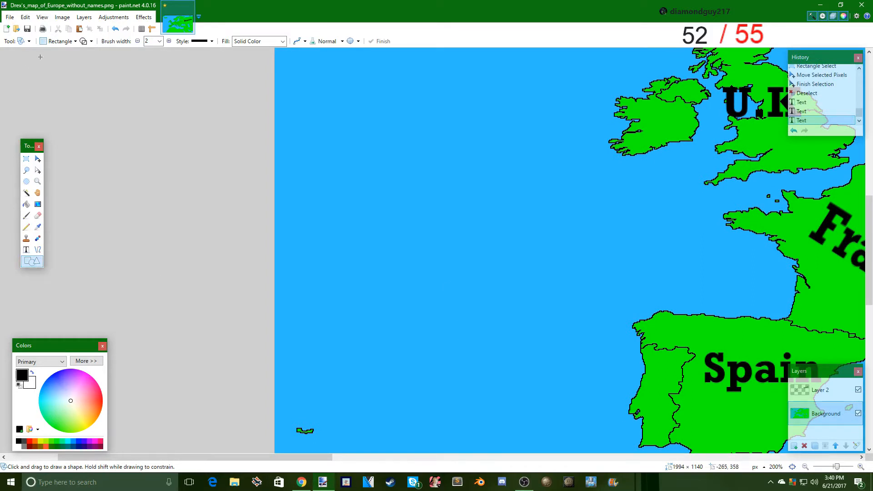
{"action": "scroll", "coordinate": [354, 134], "scroll_direction": "up", "scroll_amount": 1}
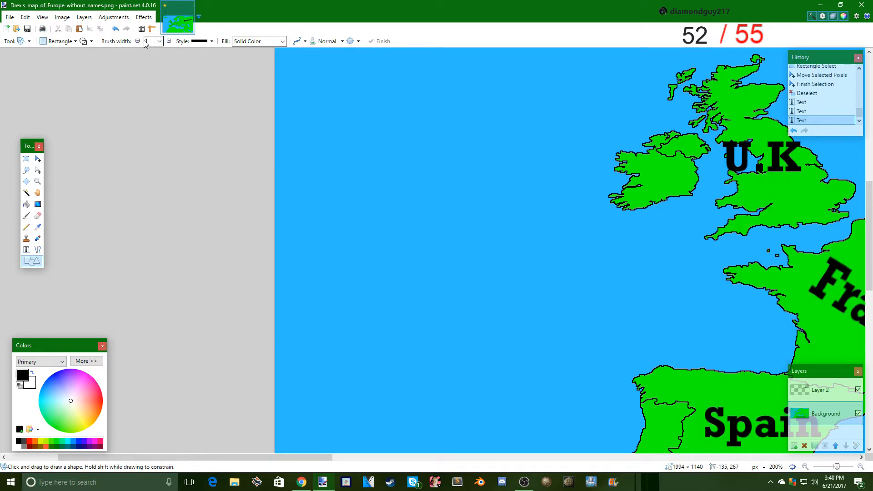
{"action": "mouse_move", "coordinate": [252, 95]}
{"action": "left_mouse_down"}
{"action": "mouse_move", "coordinate": [341, 213]}
{"action": "mouse_move", "coordinate": [380, 181]}
{"action": "mouse_move", "coordinate": [429, 235]}
{"action": "mouse_move", "coordinate": [501, 250]}
{"action": "left_mouse_up"}
{"action": "scroll", "coordinate": [350, 200], "scroll_direction": "down", "scroll_amount": 3}
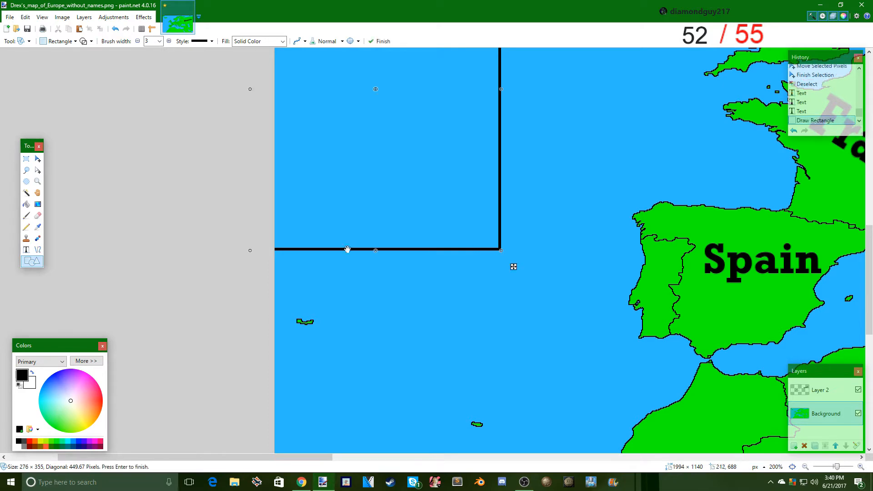
{"action": "scroll", "coordinate": [512, 267], "scroll_direction": "up", "scroll_amount": 3}
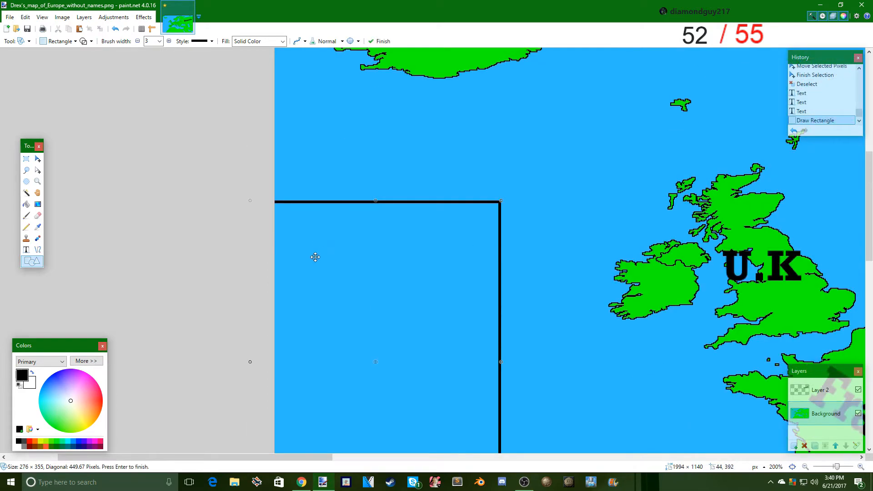
{"action": "left_click", "coordinate": [29, 261]}
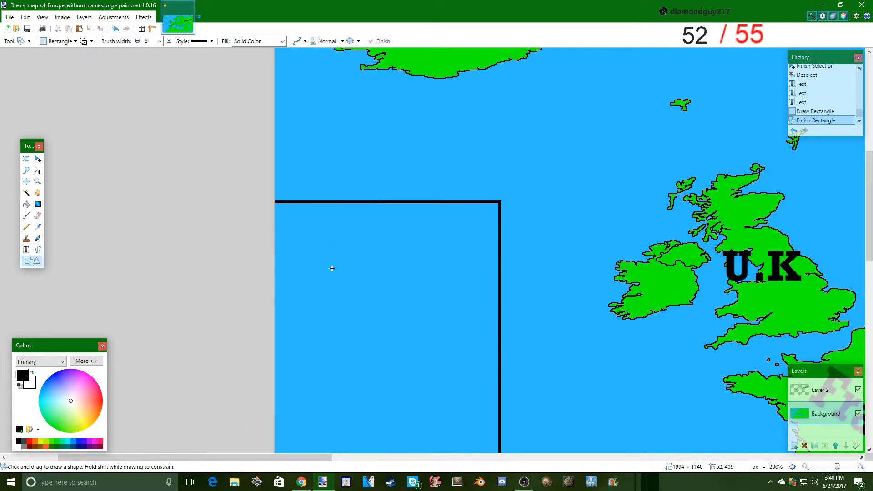
{"action": "scroll", "coordinate": [289, 261], "scroll_direction": "down", "scroll_amount": 1}
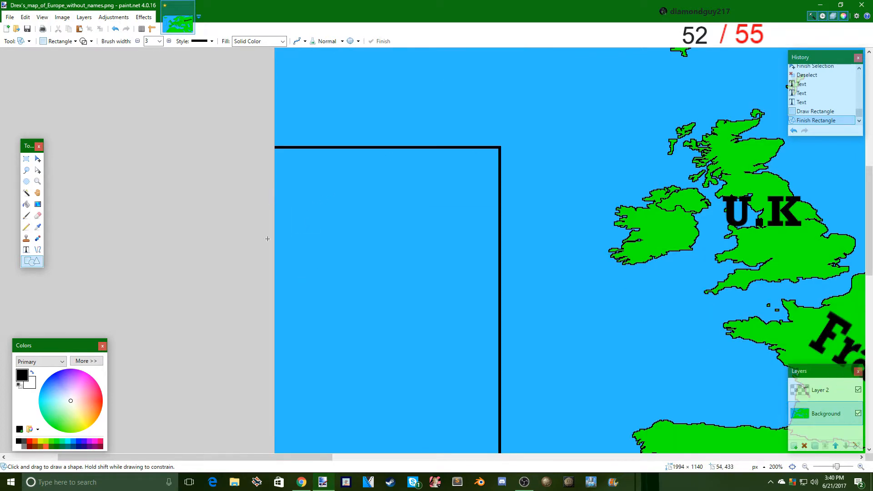
{"action": "mouse_move", "coordinate": [386, 233]}
{"action": "left_mouse_down"}
{"action": "mouse_move", "coordinate": [279, 157]}
{"action": "mouse_move", "coordinate": [241, 146]}
{"action": "left_mouse_up"}
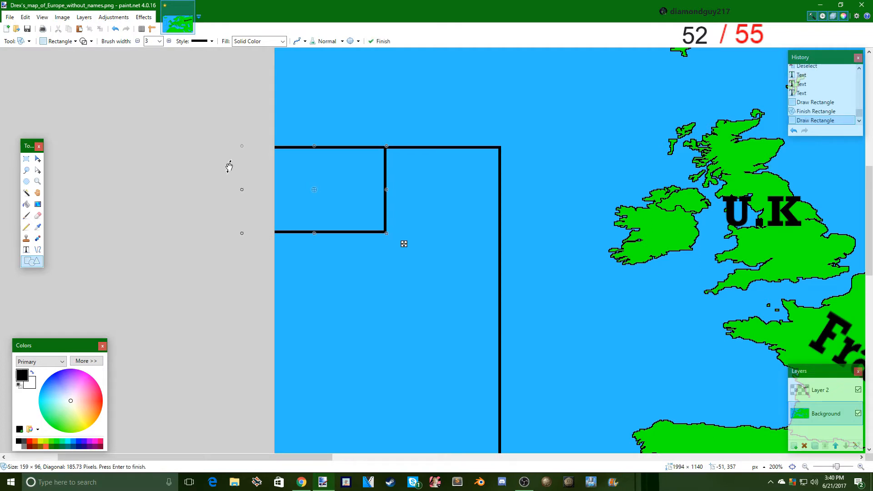
{"action": "key", "text": "ctrl+z"}
- Draw a horizontal line with brush width 3 across the upper part of the Atlantic box to separate a header strip
{"action": "left_click", "coordinate": [38, 250]}
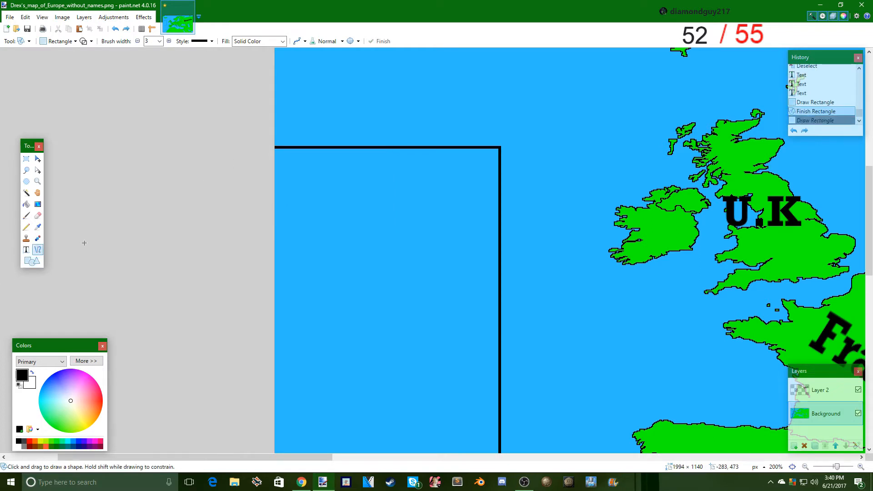
{"action": "left_click_drag", "start_coordinate": [258, 202], "coordinate": [500, 202]}
{"action": "scroll", "coordinate": [391, 268], "scroll_direction": "down", "scroll_amount": 5}
{"action": "scroll", "coordinate": [199, 229], "scroll_direction": "up", "scroll_amount": 1}
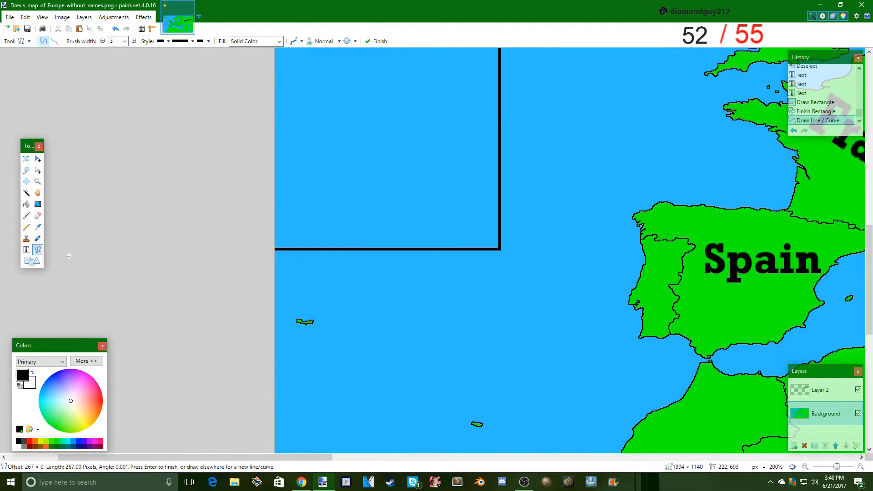
- Draw a small rectangle with brush width 3 in the southwest corner of the Atlantic box and finish the shape
{"action": "left_click", "coordinate": [33, 260]}
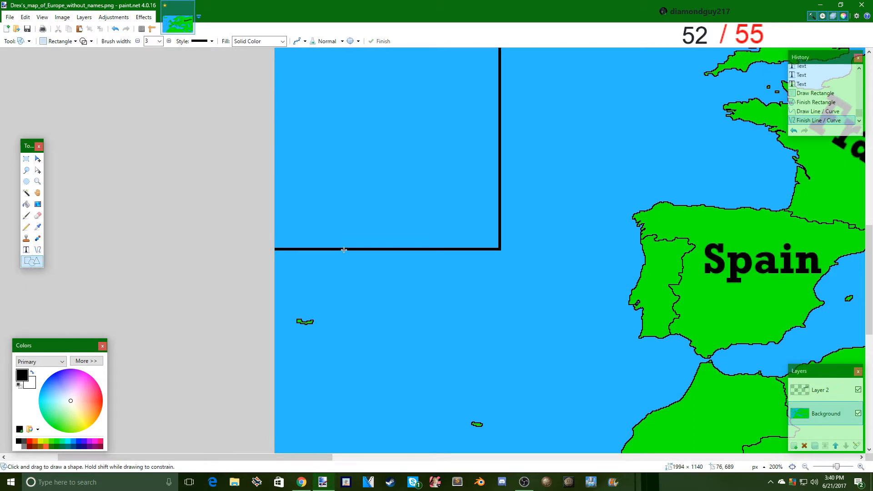
{"action": "left_click_drag", "start_coordinate": [358, 250], "coordinate": [259, 196]}
{"action": "left_click_drag", "start_coordinate": [258, 197], "coordinate": [258, 199]}
{"action": "scroll", "coordinate": [245, 198], "scroll_direction": "up", "scroll_amount": 2}
{"action": "left_click", "coordinate": [27, 159]}
{"action": "scroll", "coordinate": [162, 216], "scroll_direction": "up", "scroll_amount": 3}
{"action": "scroll", "coordinate": [290, 211], "scroll_direction": "down", "scroll_amount": 5}
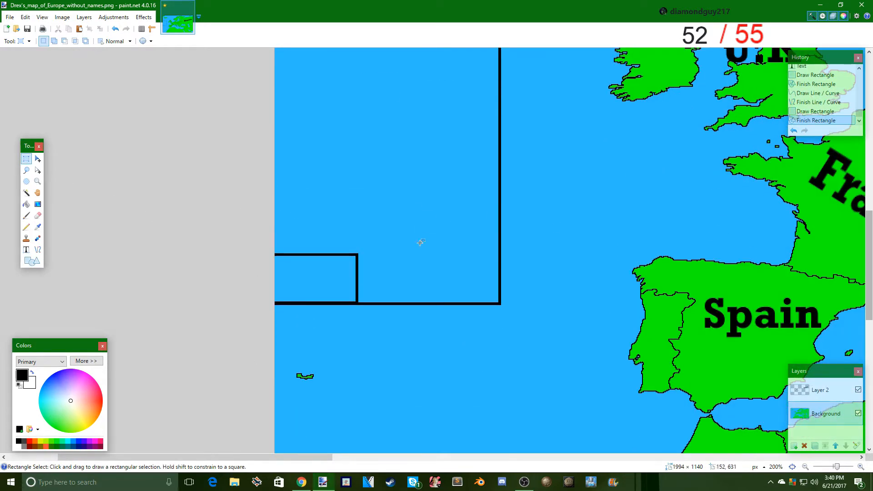
{"action": "scroll", "coordinate": [419, 244], "scroll_direction": "up", "scroll_amount": 3}
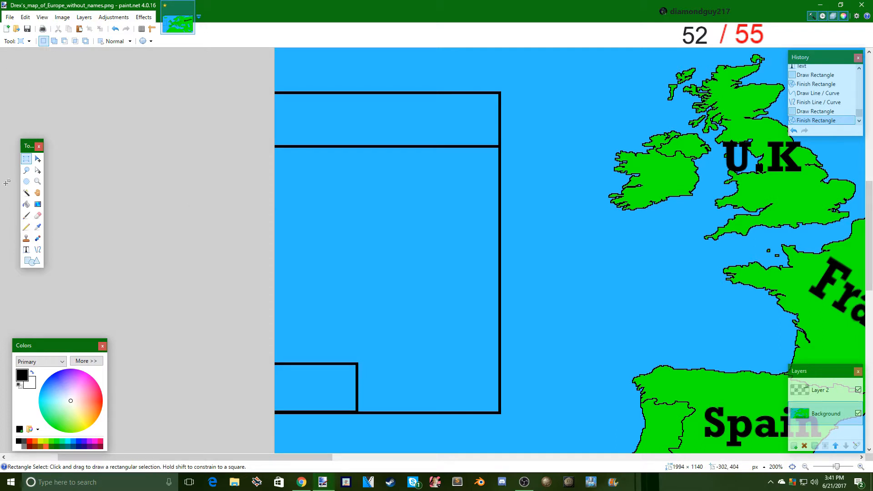
- Fill the Atlantic box's large middle section and its small corner rectangle with light gray B5B5B5
{"action": "left_click", "coordinate": [26, 249]}
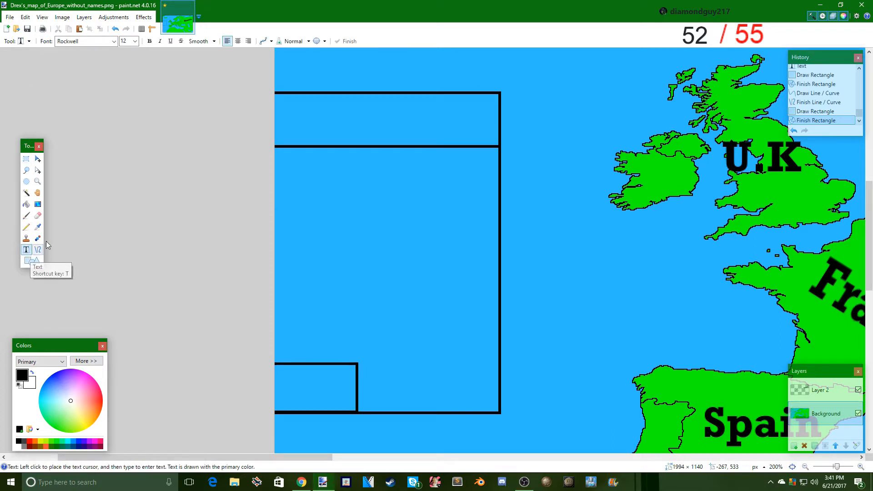
{"action": "left_click", "coordinate": [26, 204]}
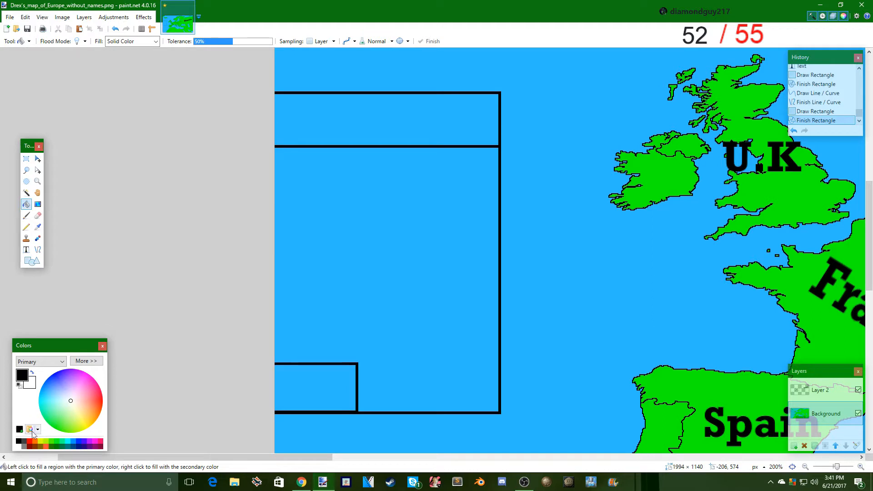
{"action": "left_click", "coordinate": [25, 447]}
{"action": "left_click", "coordinate": [442, 204]}
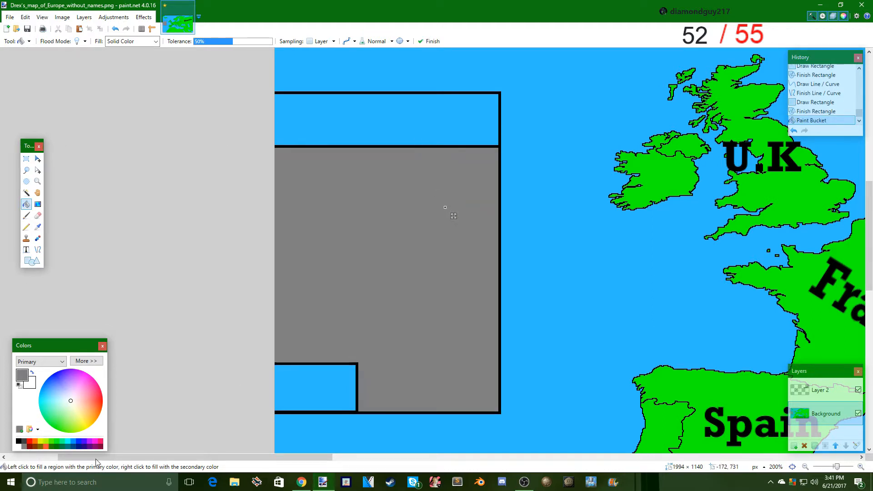
{"action": "left_click", "coordinate": [78, 361]}
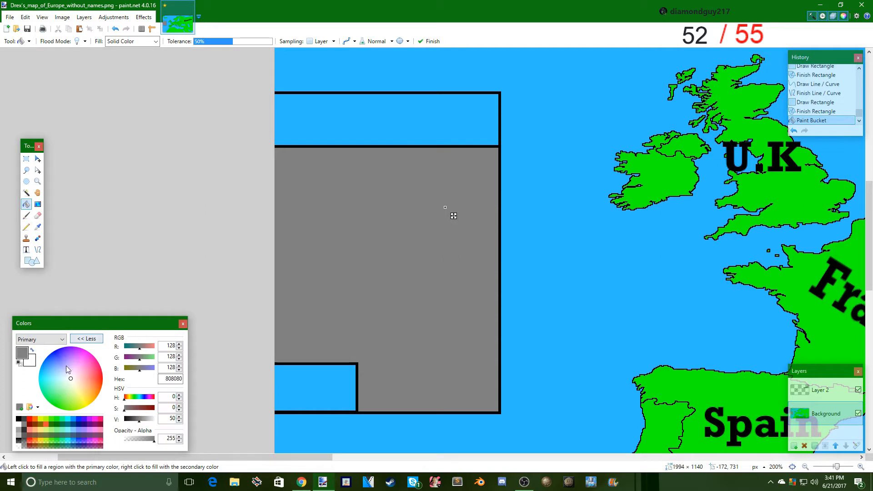
{"action": "left_click", "coordinate": [144, 422]}
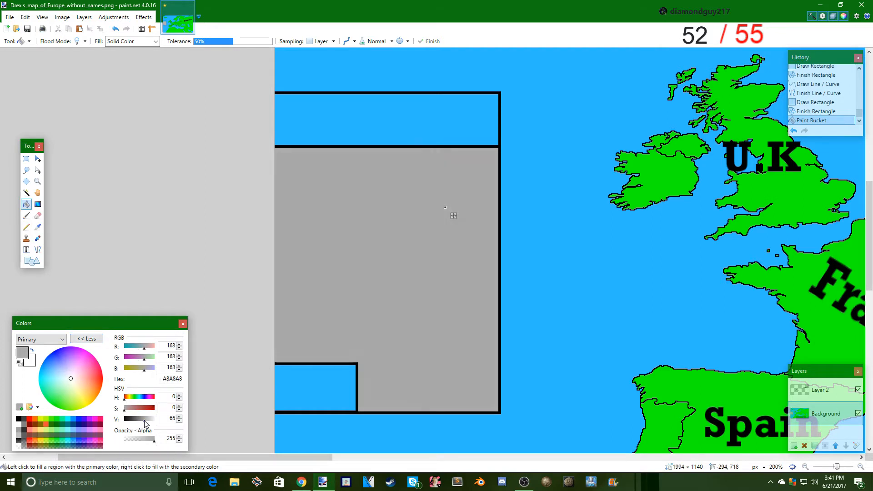
{"action": "left_click", "coordinate": [293, 386]}
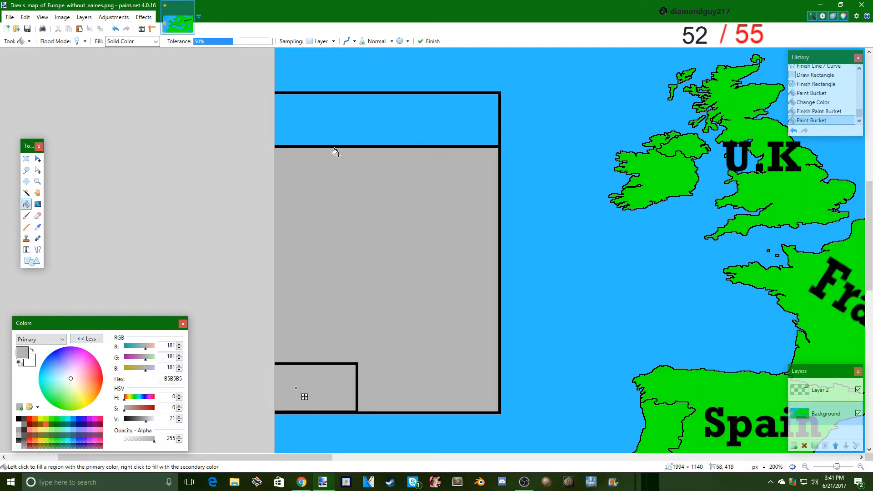
- Fill the Atlantic box's header strip with light gray B5B5B5 and finish the fill
{"action": "left_click", "coordinate": [348, 103]}
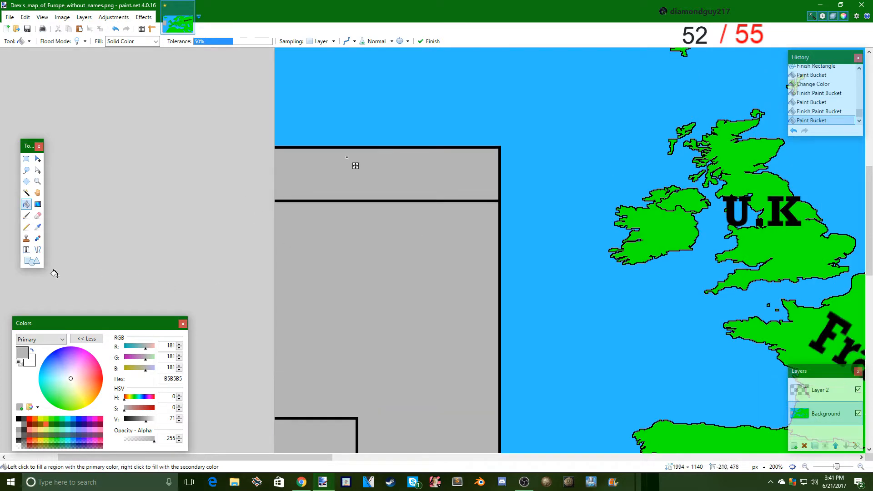
{"action": "left_click", "coordinate": [26, 250]}
{"action": "scroll", "coordinate": [449, 211], "scroll_direction": "down", "scroll_amount": 5}
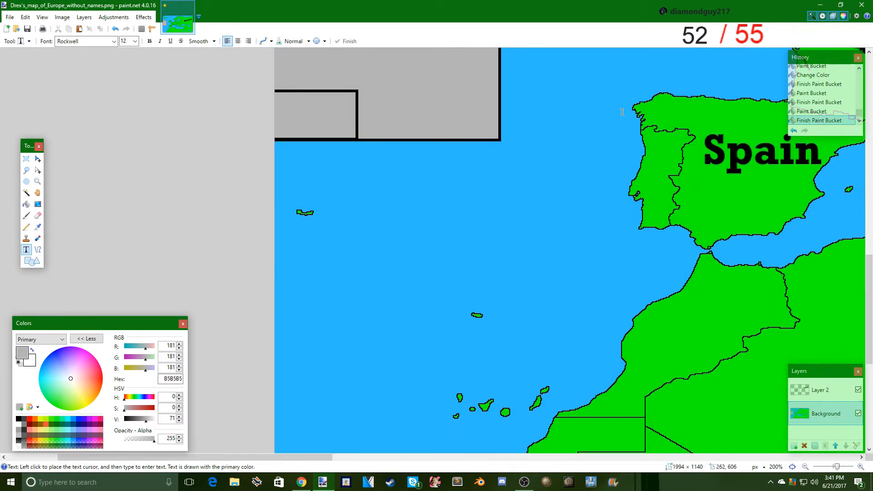
{"action": "scroll", "coordinate": [242, 242], "scroll_direction": "up", "scroll_amount": 3}
{"action": "scroll", "coordinate": [228, 316], "scroll_direction": "up", "scroll_amount": 3}
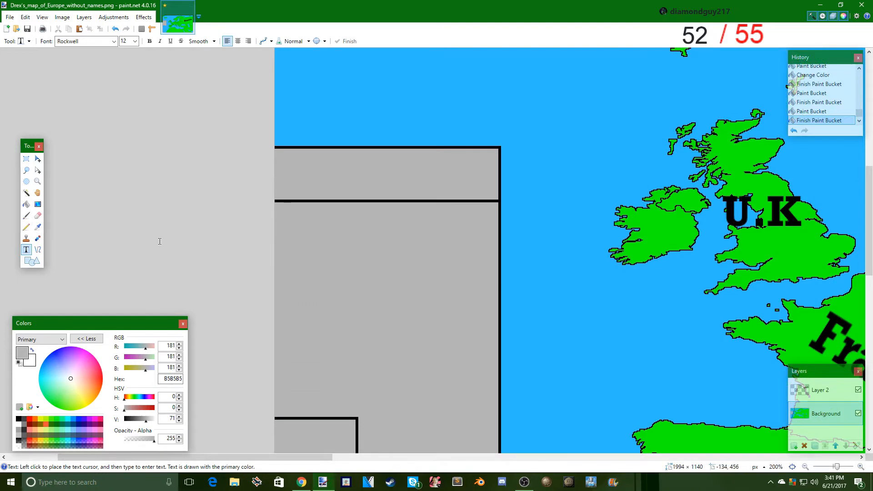
{"action": "scroll", "coordinate": [341, 154], "scroll_direction": "down", "scroll_amount": 3}
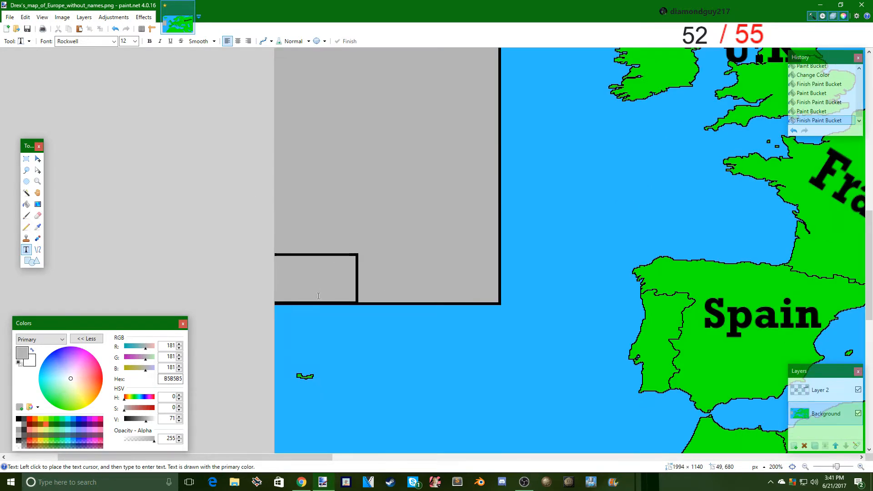
{"action": "scroll", "coordinate": [318, 296], "scroll_direction": "up", "scroll_amount": 3}
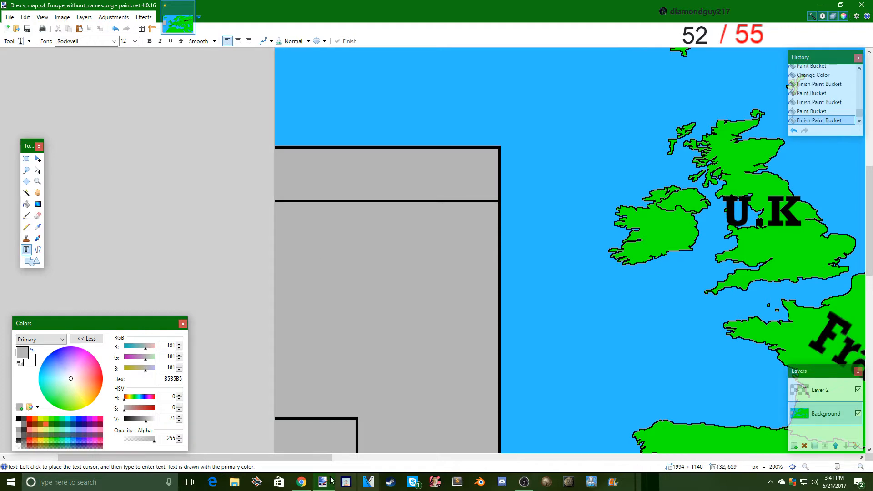
{"action": "left_click_drag", "start_coordinate": [323, 457], "coordinate": [663, 457]}
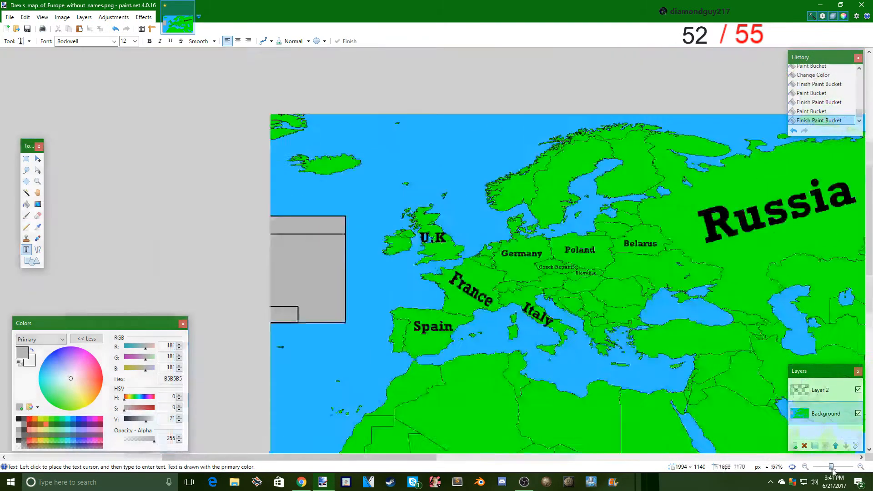
{"action": "left_click_drag", "start_coordinate": [837, 467], "coordinate": [834, 468]}
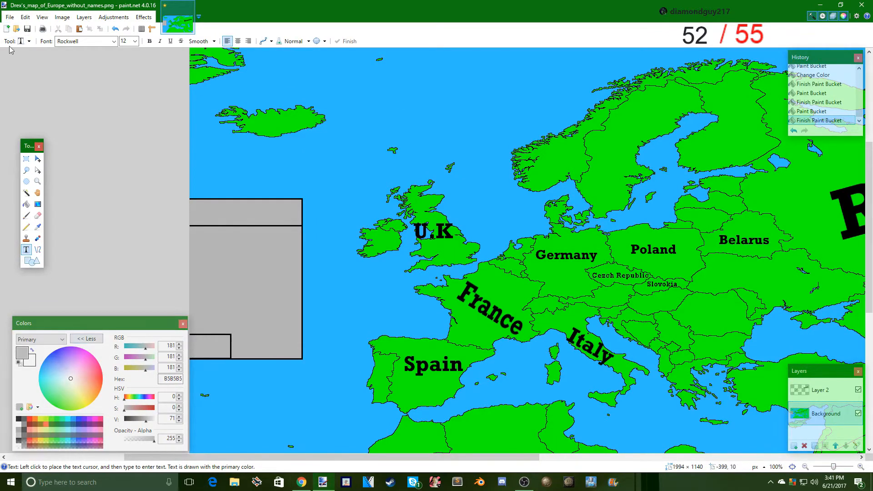
- Switch to the desktop, create a new folder named mappingtut and place it beside the WarThunder shortcut
{"action": "left_click", "coordinate": [301, 481]}
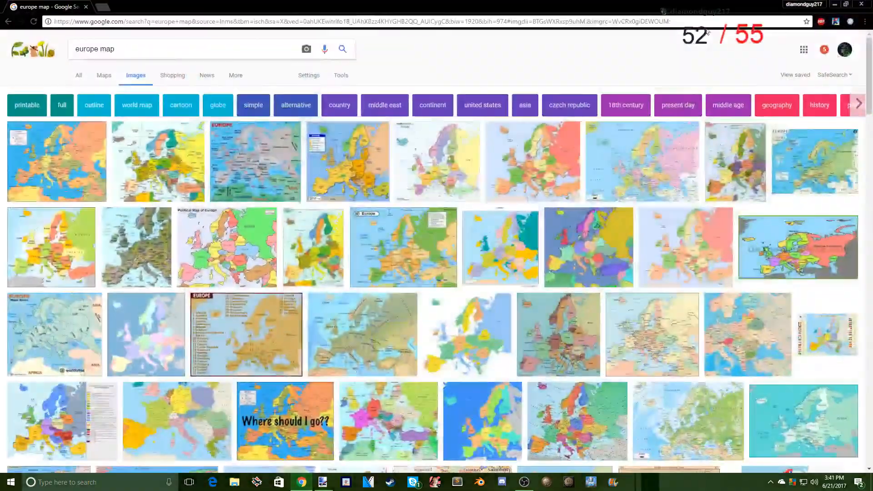
{"action": "left_click", "coordinate": [834, 4]}
{"action": "left_click", "coordinate": [840, 5]}
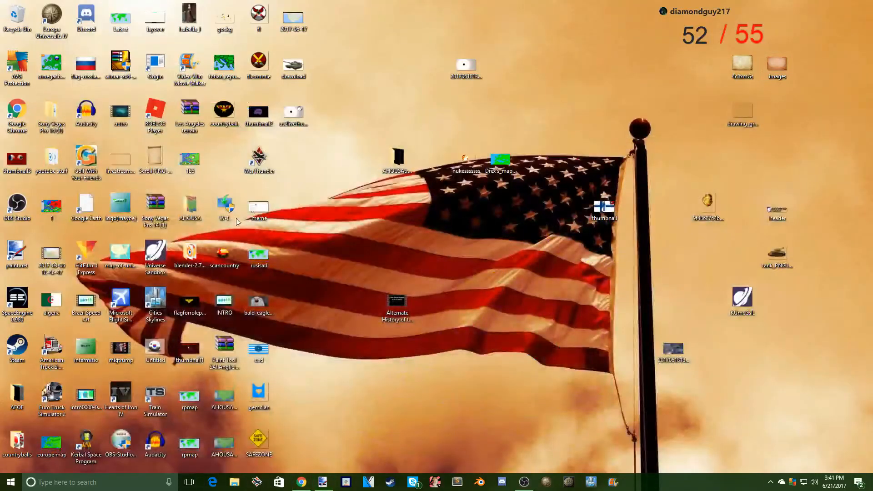
{"action": "right_click", "coordinate": [327, 178]}
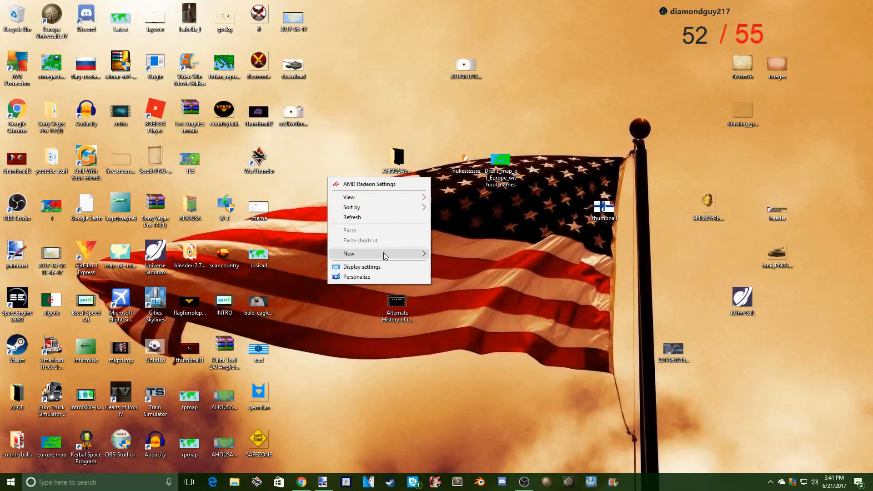
{"action": "mouse_move", "coordinate": [396, 256]}
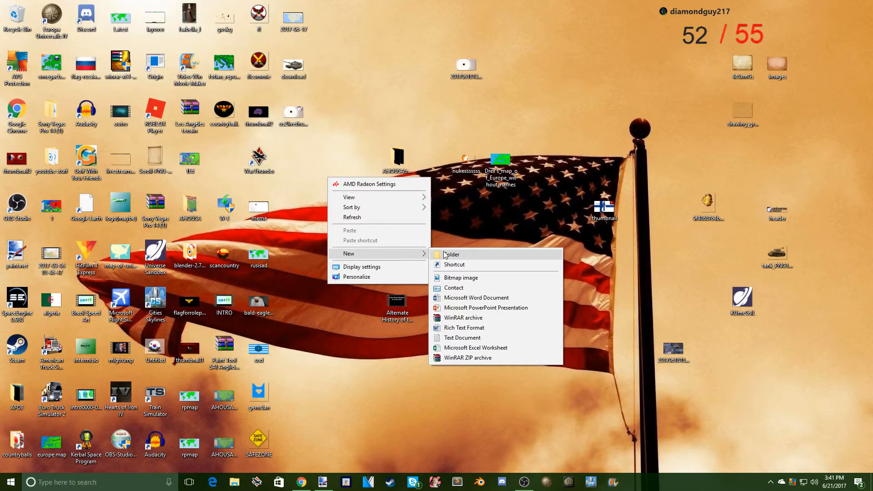
{"action": "left_click", "coordinate": [445, 254]}
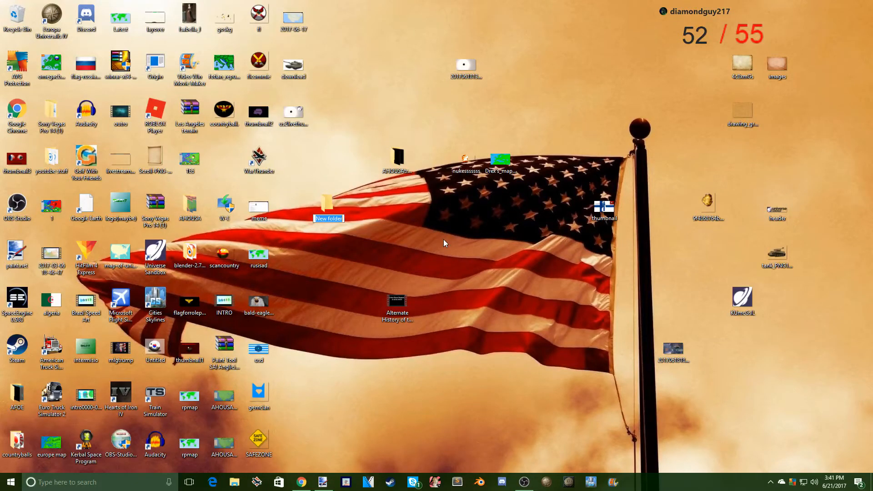
{"action": "key", "text": "BackSpace"}
{"action": "type", "text": "mappingtut"}
{"action": "key", "text": "Return"}
{"action": "left_click_drag", "start_coordinate": [301, 153], "coordinate": [302, 154]}
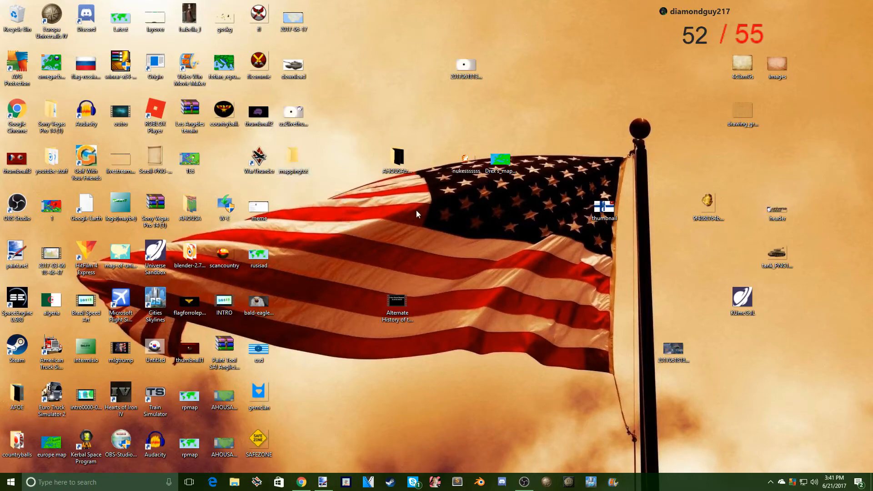
- Switch to paint.net, save the map as a flattened PNG named 1 in the desktop's mappingtut folder, and undo the flatten
{"action": "left_click", "coordinate": [323, 482]}
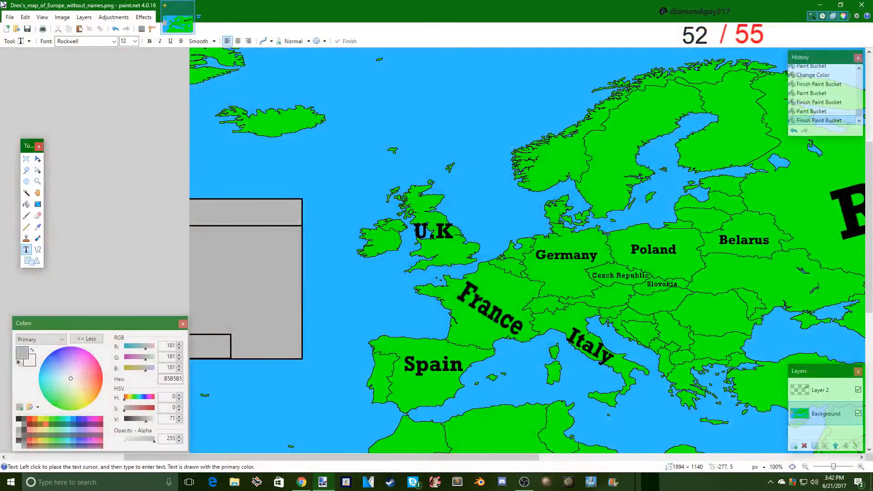
{"action": "left_click", "coordinate": [6, 19]}
{"action": "left_click", "coordinate": [25, 92]}
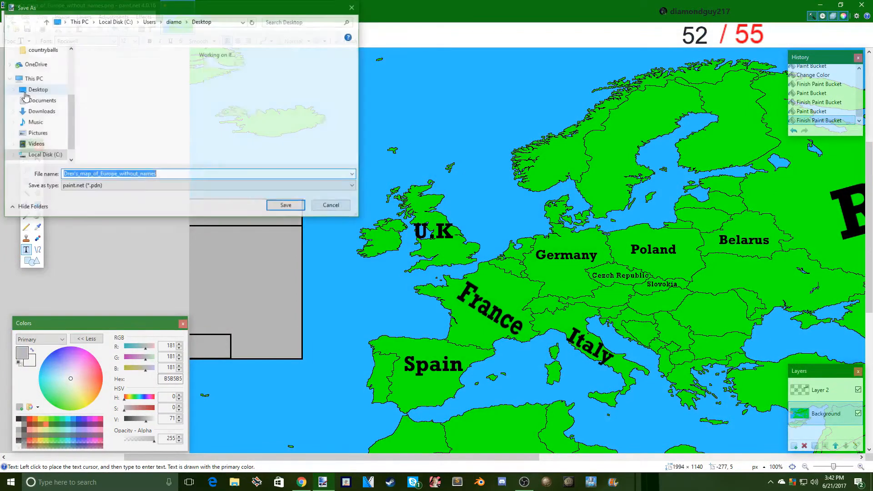
{"action": "left_click", "coordinate": [25, 93]}
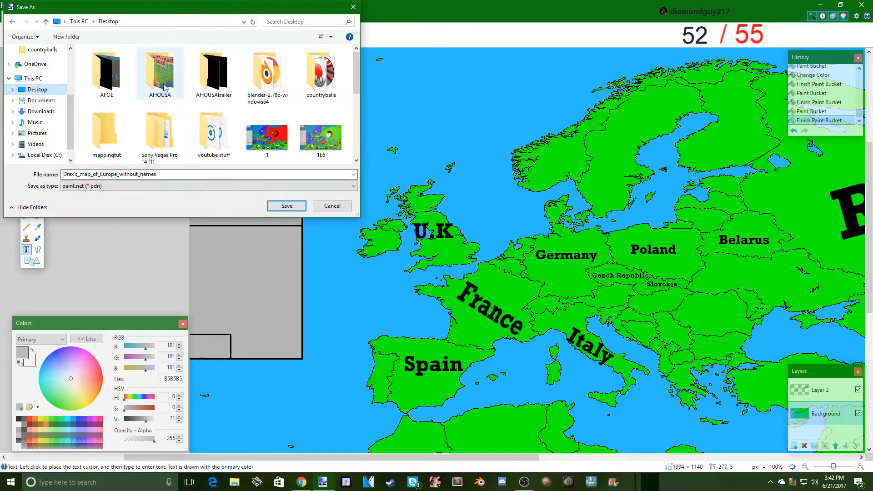
{"action": "double_click", "coordinate": [106, 132]}
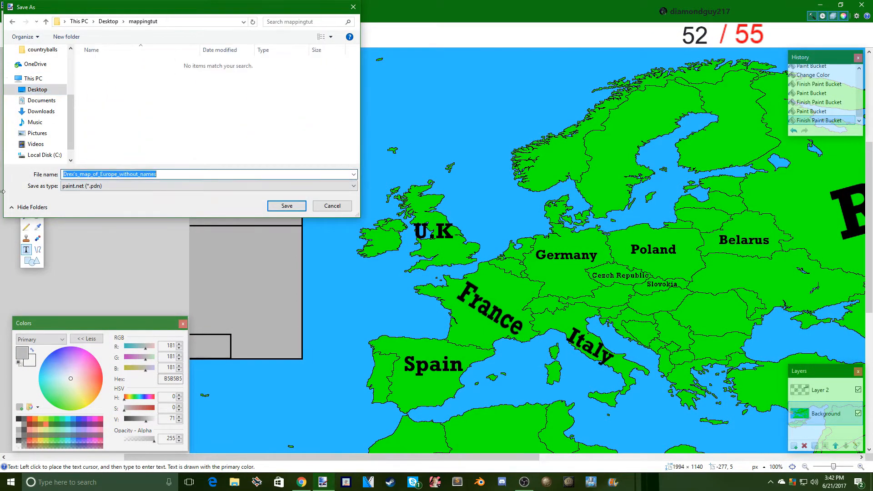
{"action": "type", "text": "1"}
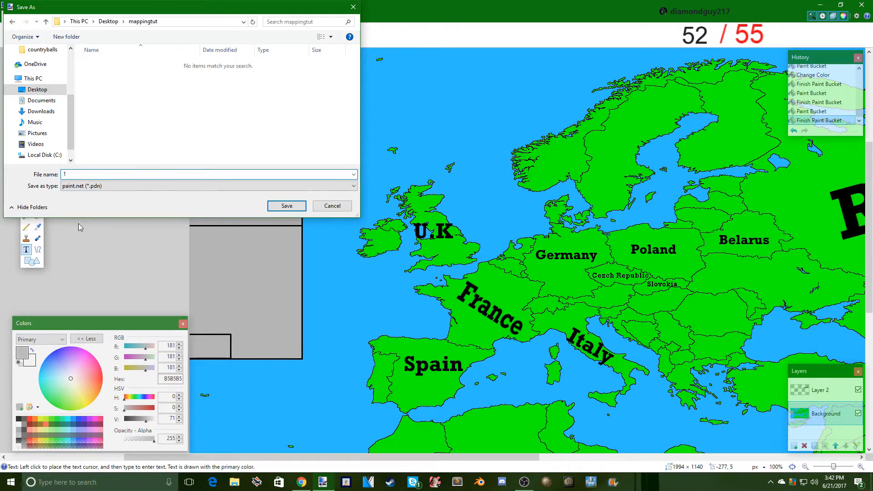
{"action": "left_click", "coordinate": [136, 187]}
{"action": "left_click", "coordinate": [298, 224]}
{"action": "left_click", "coordinate": [298, 205]}
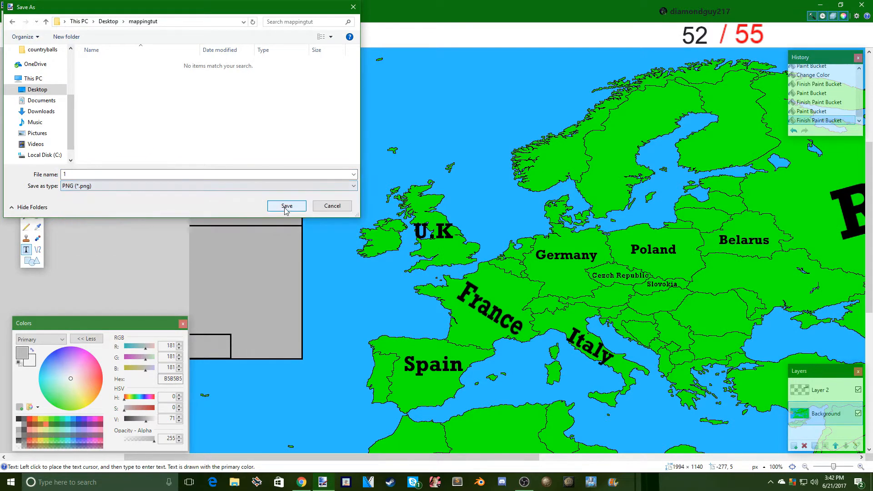
{"action": "left_click", "coordinate": [340, 294]}
{"action": "left_click", "coordinate": [405, 248]}
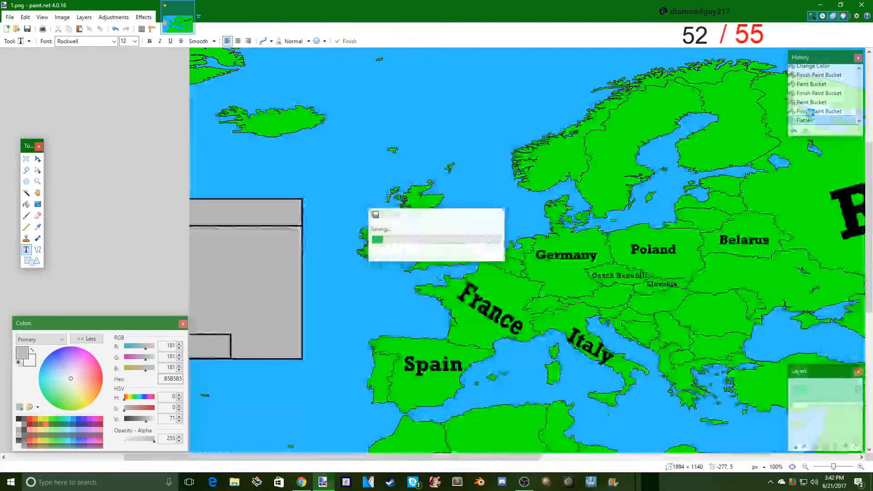
{"action": "left_click", "coordinate": [823, 112]}
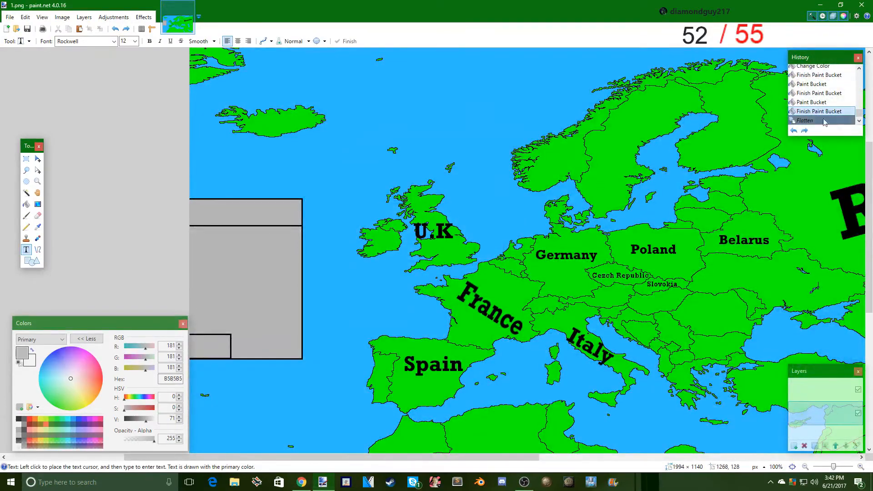
- Fill the Czech Republic with white FFFFFF on the Background layer using the Paint Bucket
{"action": "key", "text": "f"}
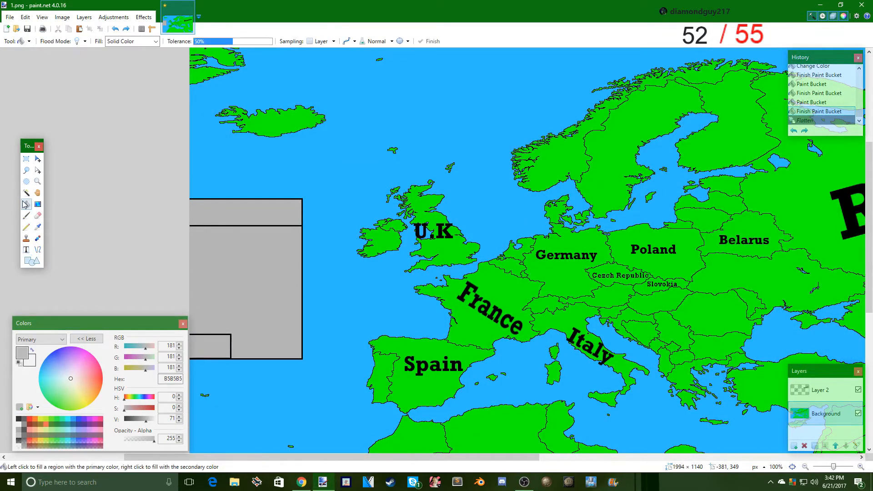
{"action": "left_click_drag", "start_coordinate": [317, 458], "coordinate": [440, 457]}
{"action": "scroll", "coordinate": [470, 250], "scroll_direction": "down", "scroll_amount": 3}
{"action": "scroll", "coordinate": [471, 251], "scroll_direction": "up", "scroll_amount": 3}
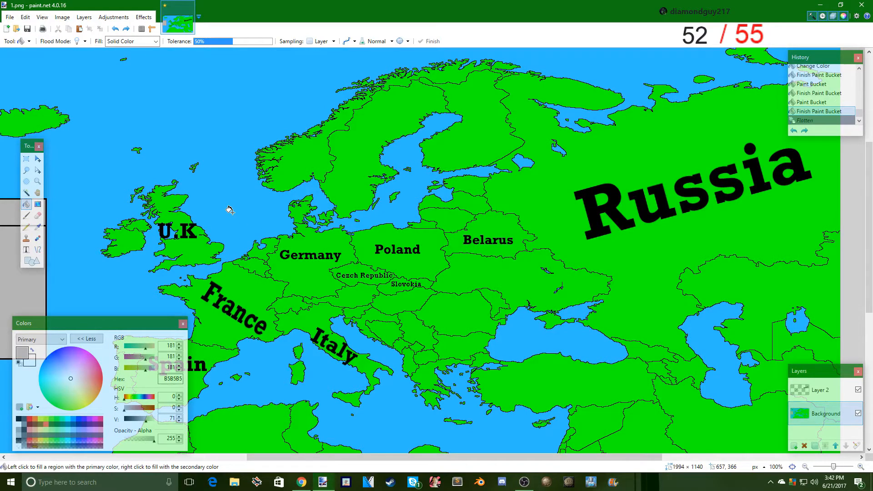
{"action": "left_click_drag", "start_coordinate": [368, 458], "coordinate": [333, 457]}
{"action": "scroll", "coordinate": [294, 447], "scroll_direction": "down", "scroll_amount": 5}
{"action": "scroll", "coordinate": [334, 437], "scroll_direction": "up", "scroll_amount": 4}
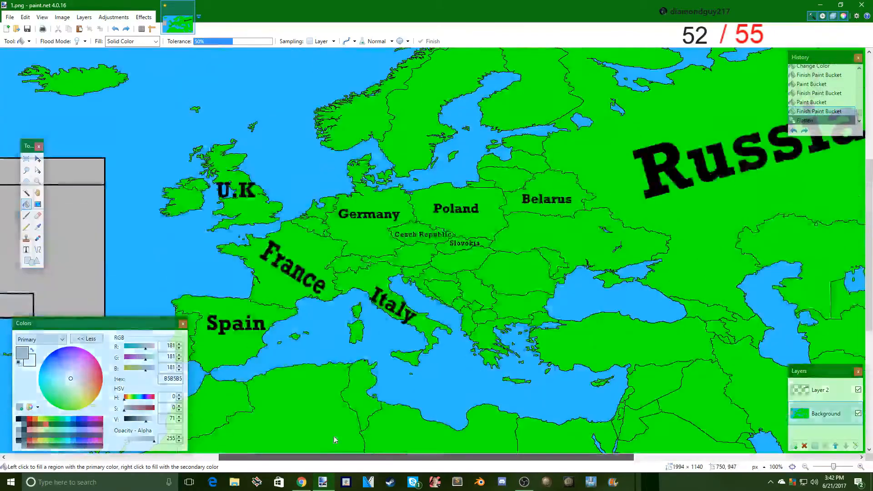
{"action": "left_click", "coordinate": [406, 233]}
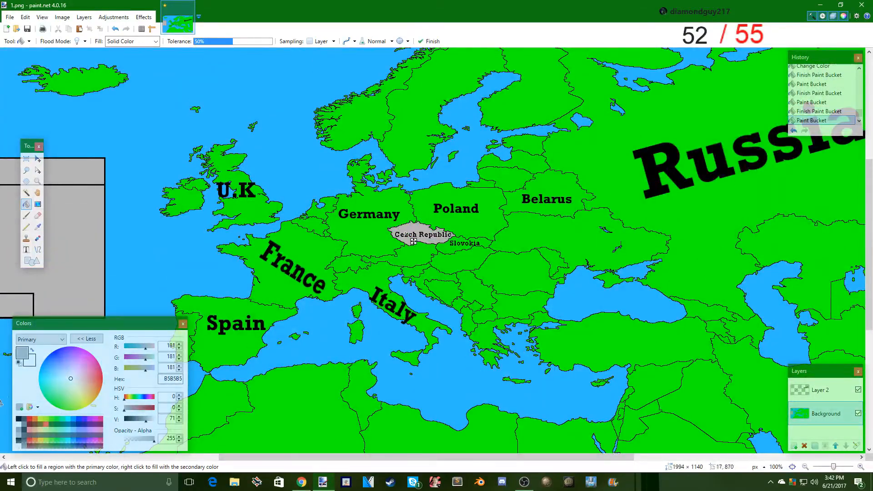
{"action": "left_click", "coordinate": [32, 350]}
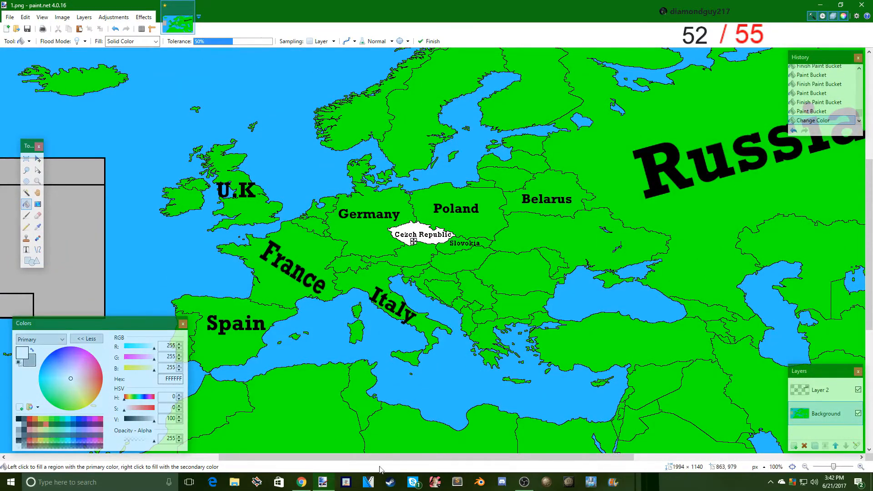
- Add the title "Czech Republic" in black Rockwell size 20 and center it in the Atlantic box's header strip
{"action": "left_click_drag", "start_coordinate": [380, 458], "coordinate": [280, 458]}
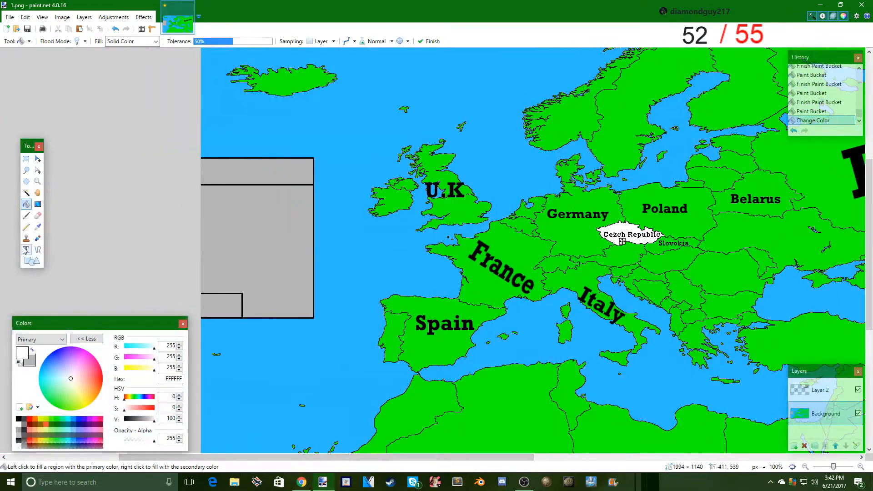
{"action": "left_click", "coordinate": [26, 249]}
{"action": "left_click", "coordinate": [18, 419]}
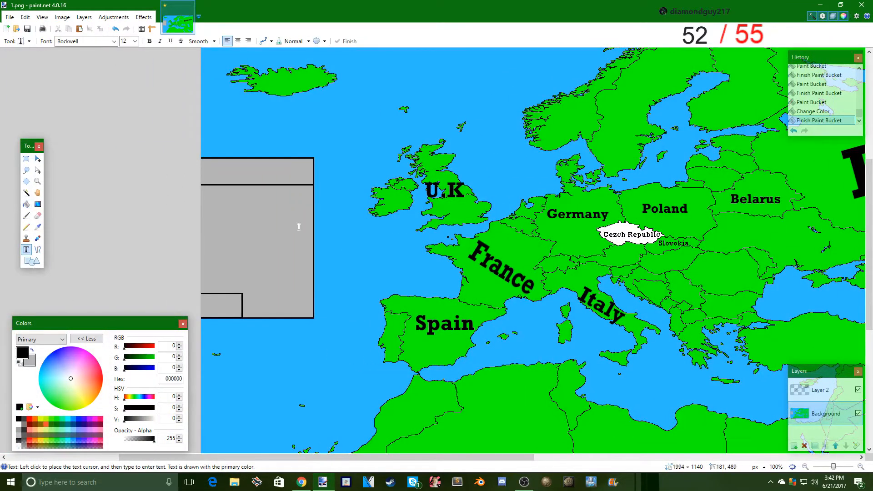
{"action": "left_click", "coordinate": [221, 170]}
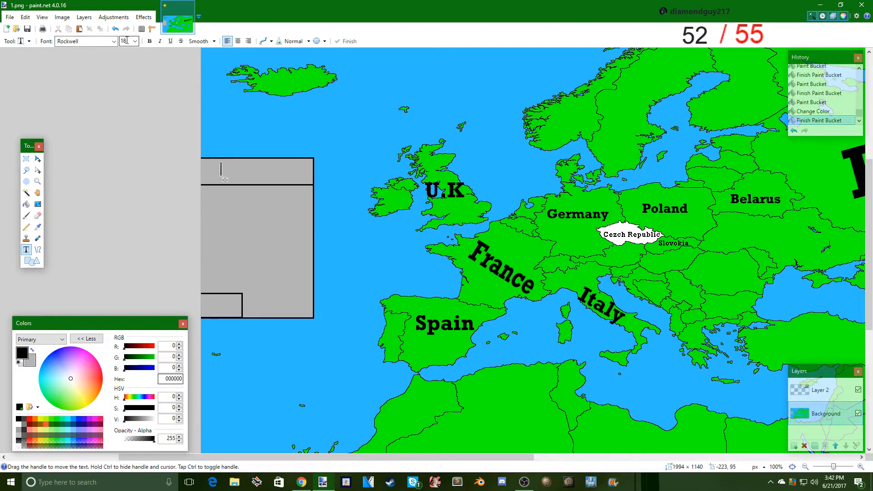
{"action": "scroll", "coordinate": [127, 40], "scroll_direction": "down", "scroll_amount": 1}
{"action": "type", "text": "Czech "}
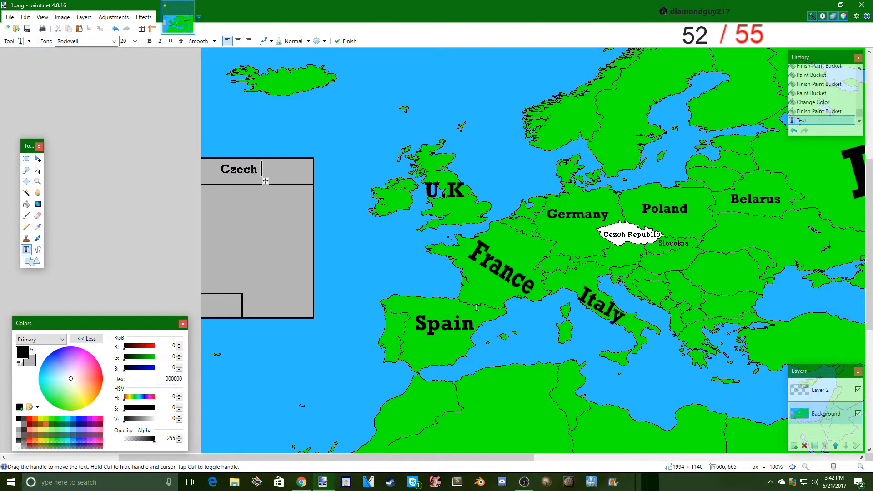
{"action": "type", "text": "Republic"}
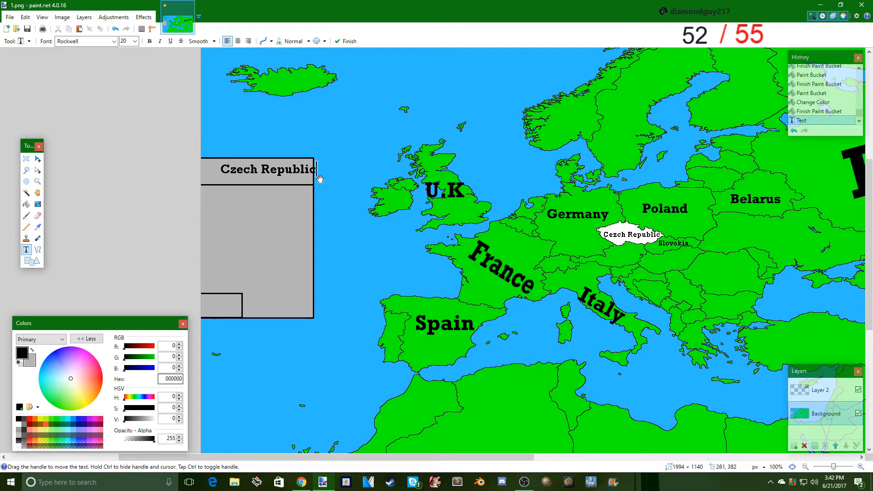
{"action": "left_click_drag", "start_coordinate": [320, 180], "coordinate": [310, 181]}
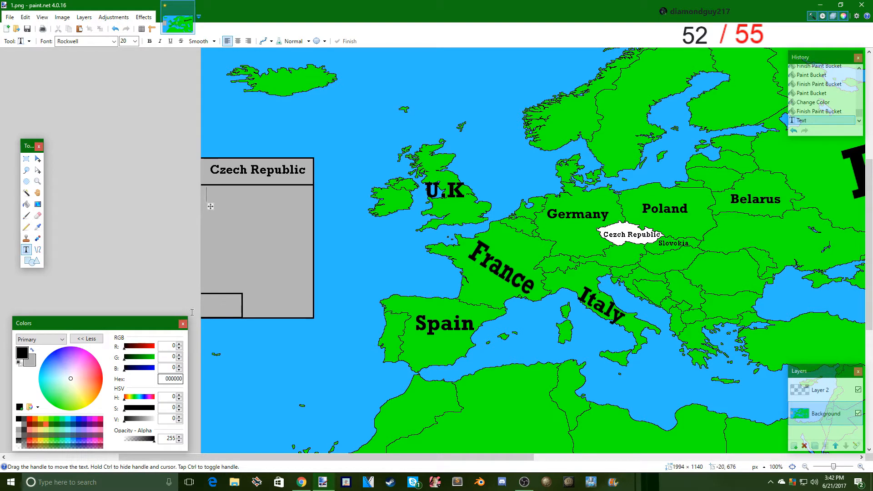
- Write the message "Slovokia, do you want reunify?" on two lines in the body of the gray Atlantic box
{"action": "type", "text": "Sloc"}
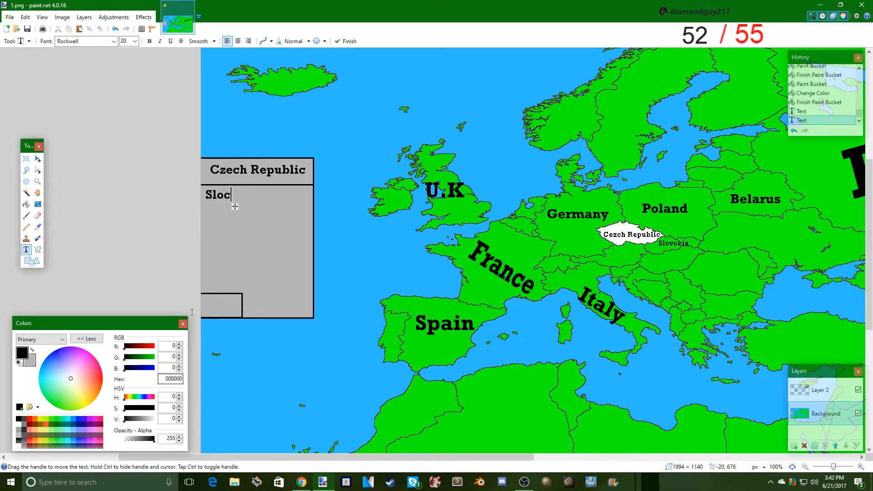
{"action": "key", "text": "BackSpace"}
{"action": "type", "text": "vokia, do you"}
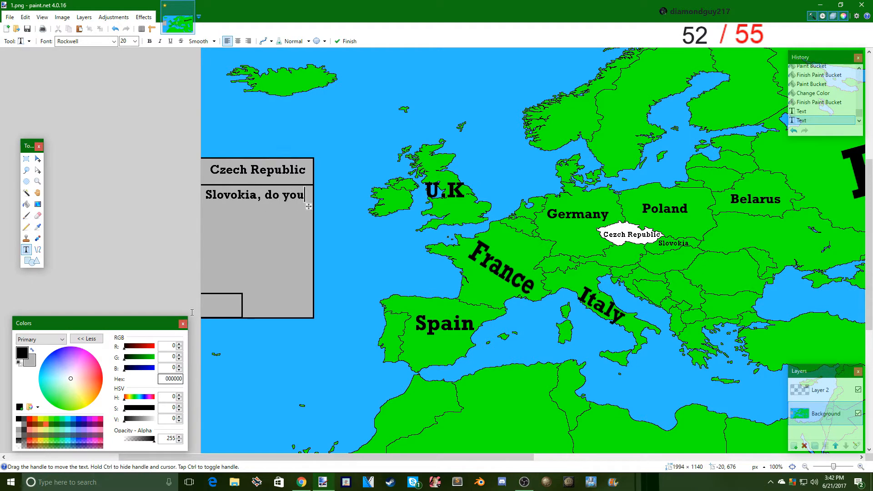
{"action": "key", "text": "Return"}
{"action": "type", "text": "want"}
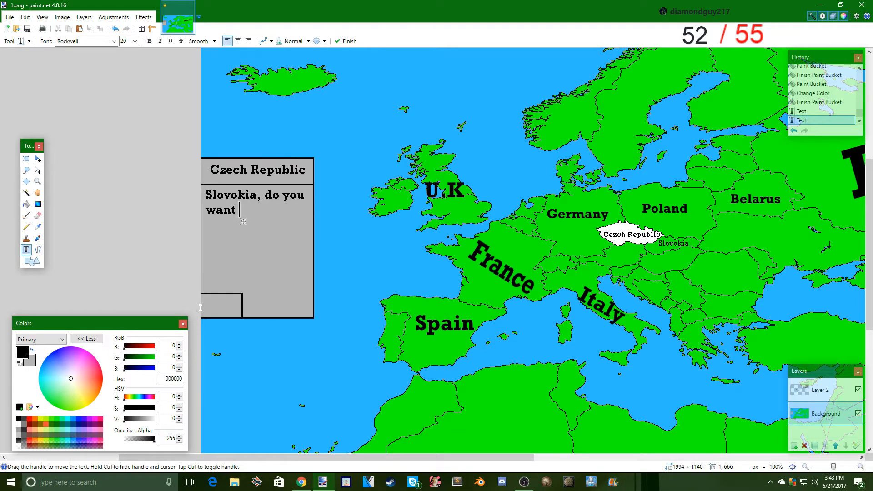
{"action": "type", "text": "reunify"}
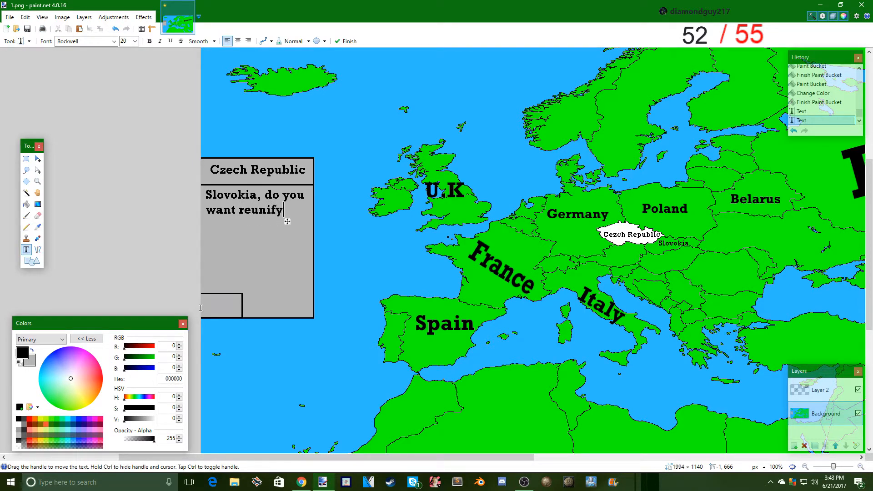
{"action": "type", "text": "?"}
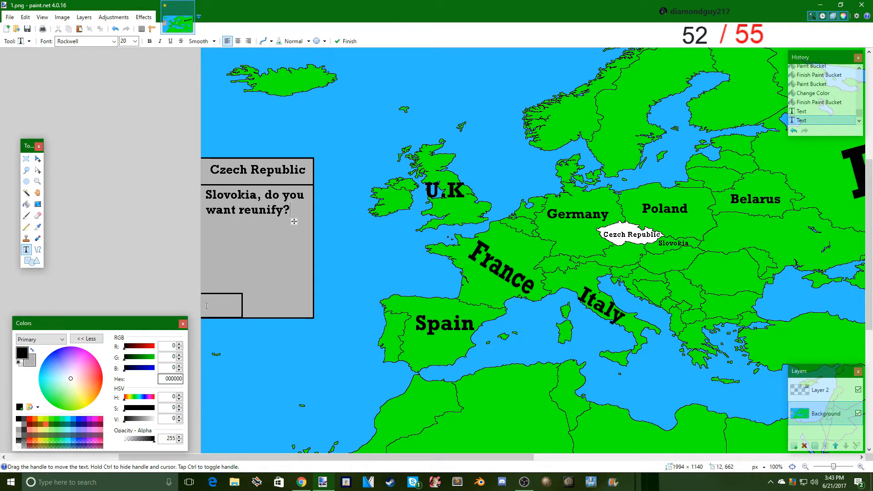
- Save the map as a flattened PNG named 2 in the mappingtut folder, and undo the flatten
{"action": "left_click", "coordinate": [10, 17]}
{"action": "left_click", "coordinate": [39, 91]}
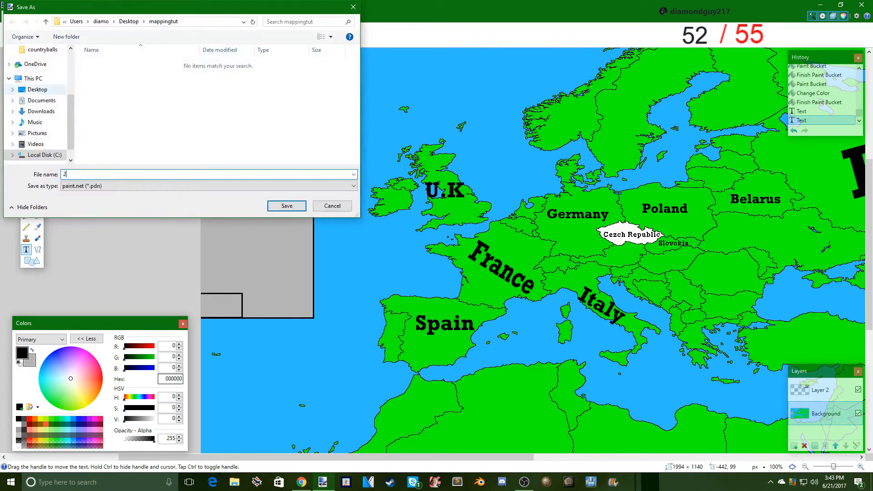
{"action": "left_click", "coordinate": [86, 186]}
{"action": "left_click", "coordinate": [87, 224]}
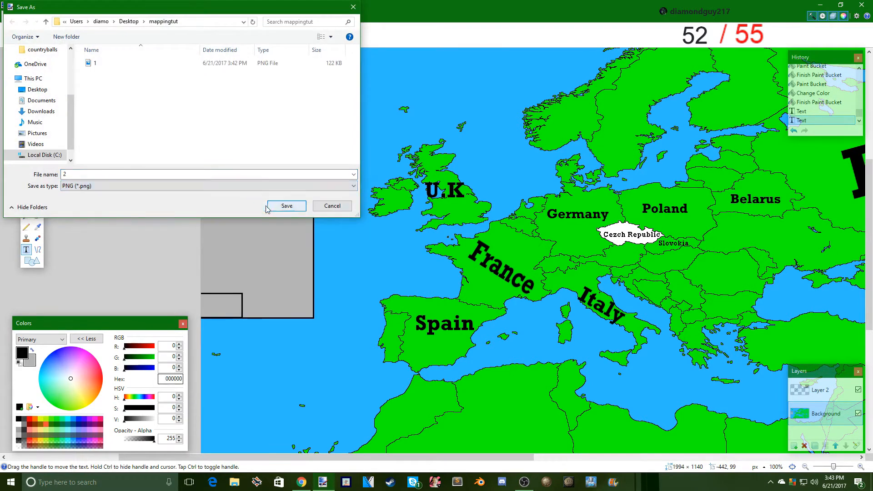
{"action": "left_click", "coordinate": [273, 206]}
{"action": "left_click", "coordinate": [339, 295]}
{"action": "left_click", "coordinate": [382, 250]}
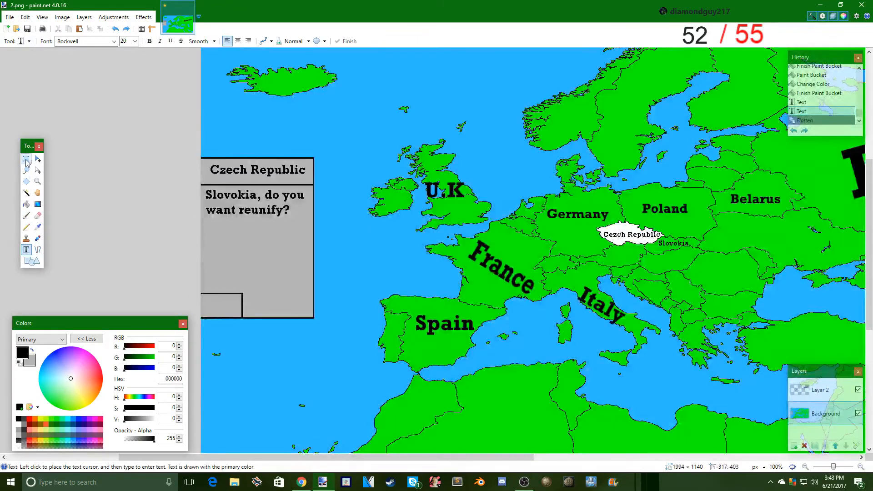
- Select the box's message and title areas, paint over both texts with gray B5B5B5 at brush width 12, and deselect
{"action": "left_click", "coordinate": [26, 159]}
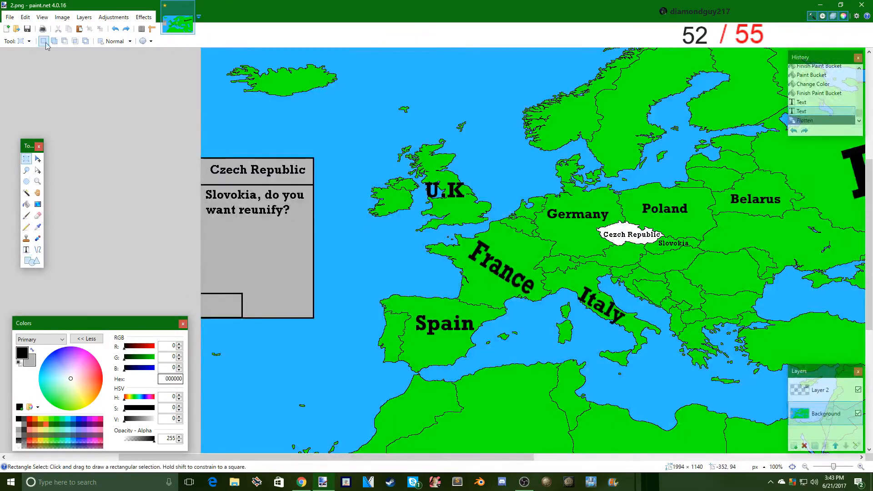
{"action": "left_click_drag", "start_coordinate": [306, 218], "coordinate": [203, 189]}
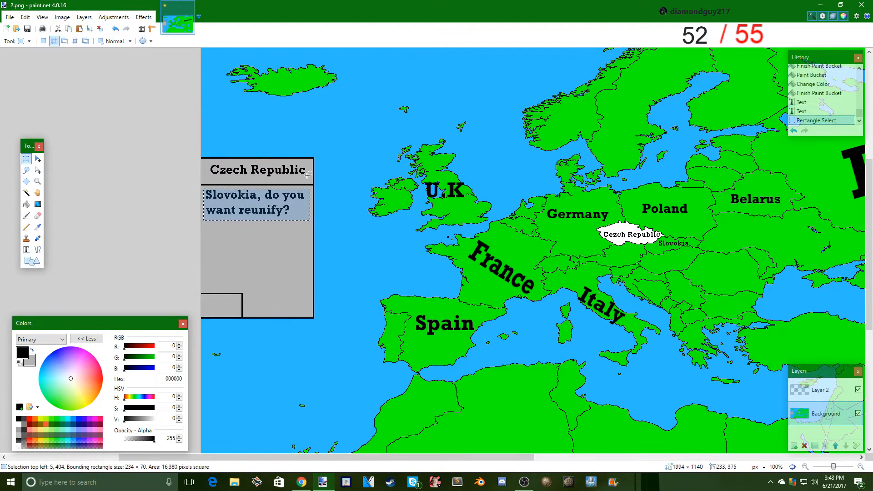
{"action": "left_click_drag", "start_coordinate": [308, 183], "coordinate": [206, 161]}
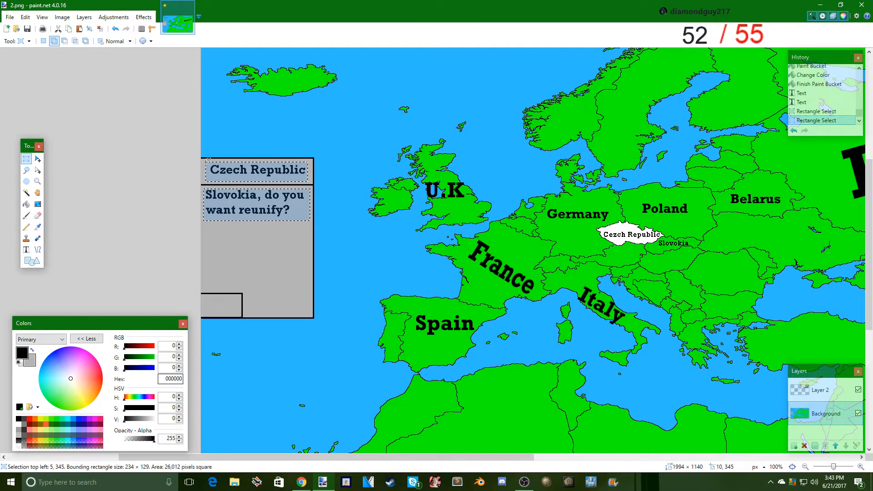
{"action": "left_click", "coordinate": [37, 226]}
{"action": "left_click", "coordinate": [63, 230]}
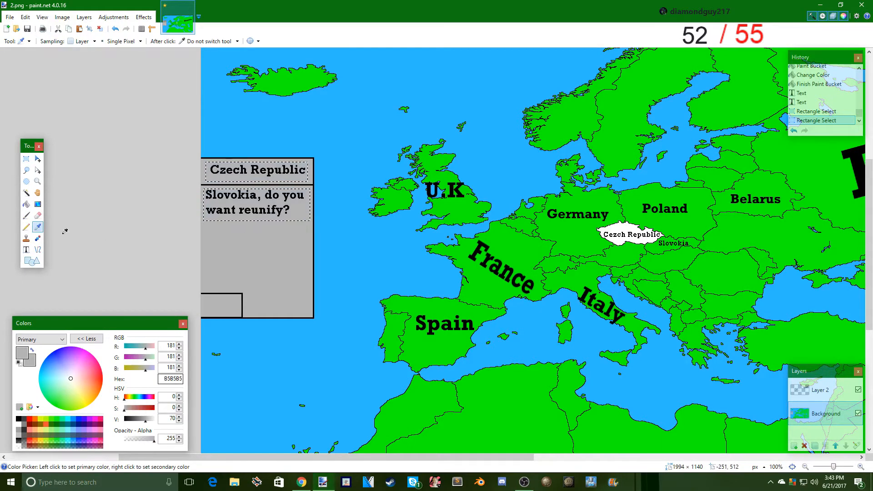
{"action": "left_click", "coordinate": [26, 216]}
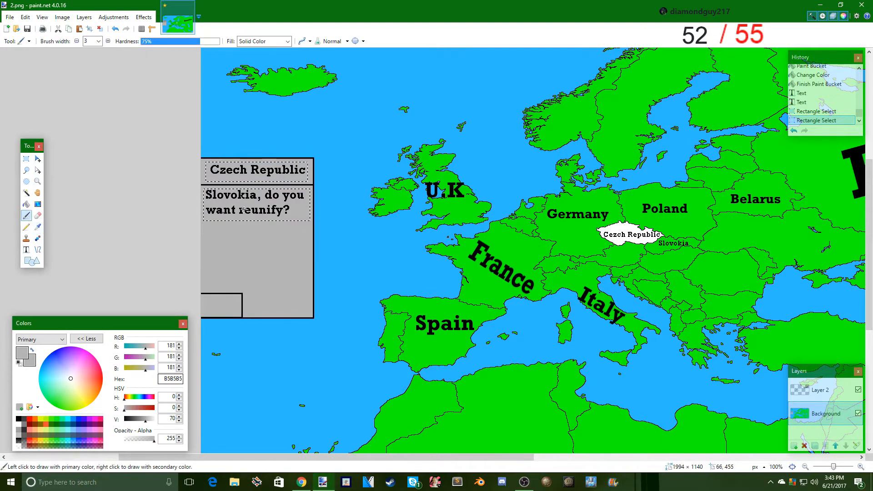
{"action": "left_click", "coordinate": [26, 160]}
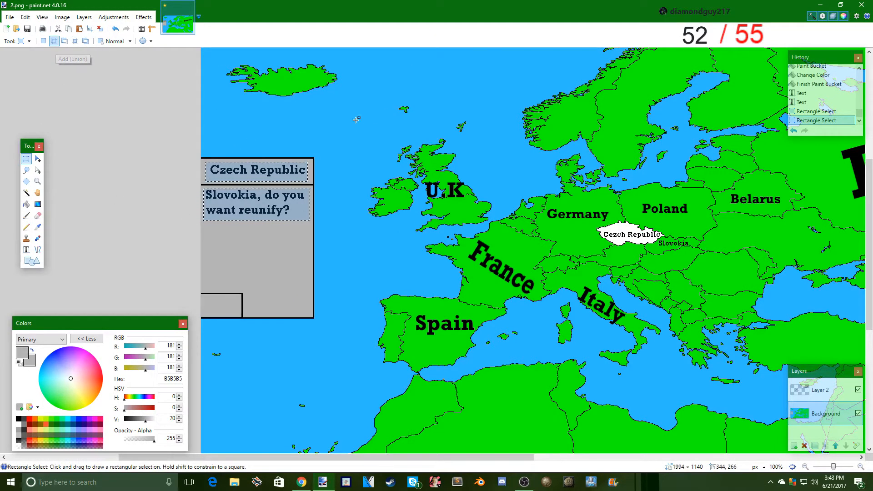
{"action": "left_click", "coordinate": [26, 216]}
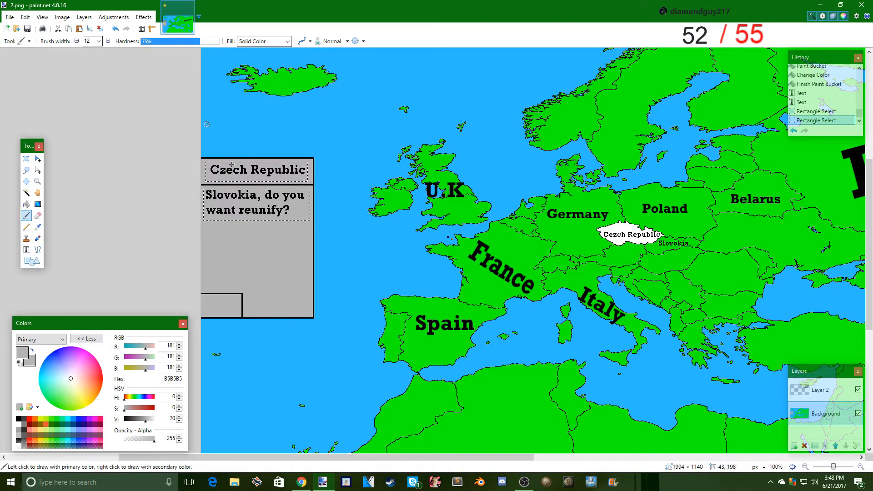
{"action": "scroll", "coordinate": [90, 42], "scroll_direction": "down", "scroll_amount": 2}
{"action": "left_click_drag", "start_coordinate": [315, 193], "coordinate": [353, 203]}
{"action": "mouse_move", "coordinate": [467, 106]}
{"action": "left_mouse_down"}
{"action": "mouse_move", "coordinate": [429, 115]}
{"action": "mouse_move", "coordinate": [345, 170]}
{"action": "mouse_move", "coordinate": [136, 176]}
{"action": "mouse_move", "coordinate": [199, 176]}
{"action": "left_mouse_up"}
{"action": "left_click", "coordinate": [27, 159]}
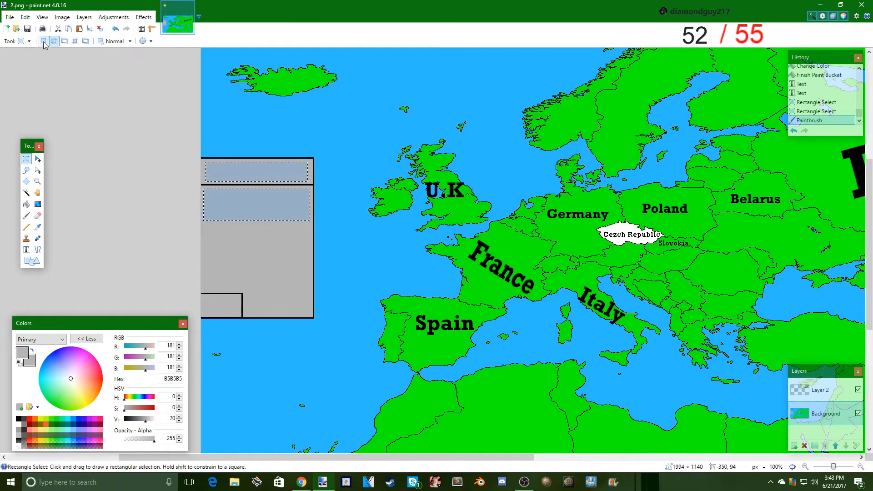
{"action": "key", "text": "ctrl+d"}
- Sample the map's green from France and fill the Czech Republic with it using the Paint Bucket
{"action": "left_click", "coordinate": [38, 227]}
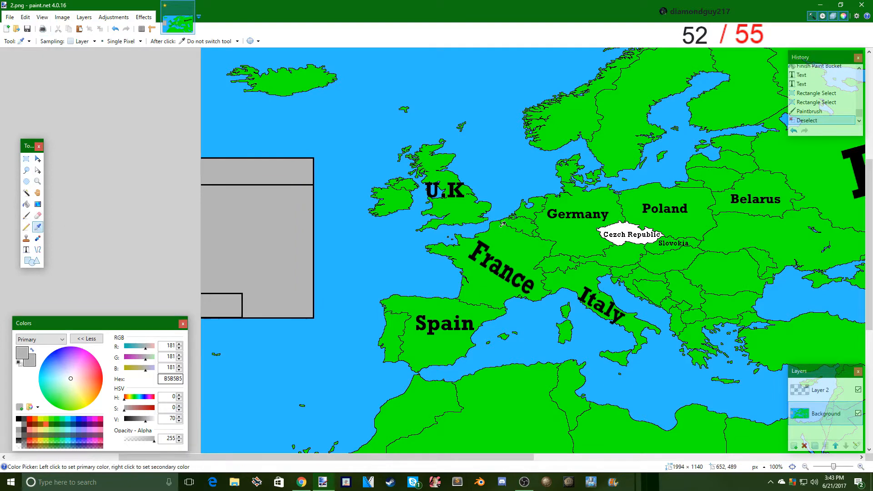
{"action": "left_click", "coordinate": [497, 247]}
{"action": "left_click", "coordinate": [26, 204]}
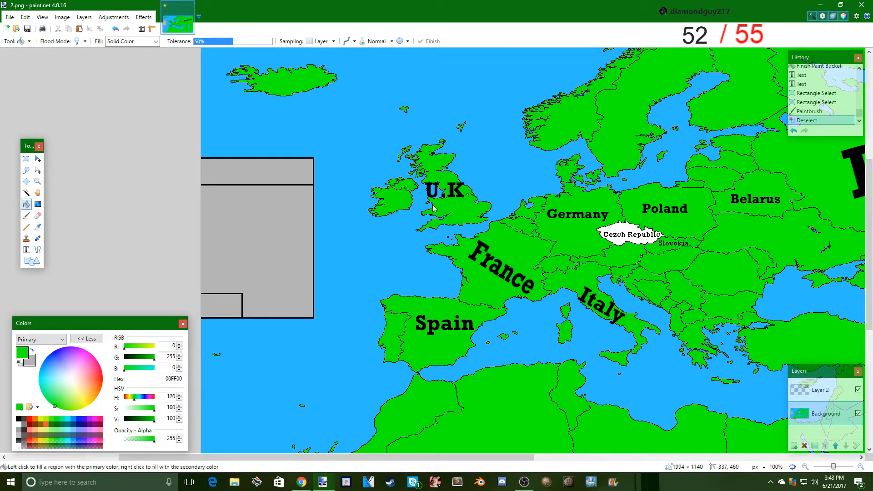
{"action": "left_click", "coordinate": [609, 237]}
- Fill the country labeled Slovokia with white FFFFFF using the Paint Bucket
{"action": "left_click_drag", "start_coordinate": [404, 455], "coordinate": [539, 455]}
{"action": "left_click", "coordinate": [26, 215]}
{"action": "left_click", "coordinate": [26, 204]}
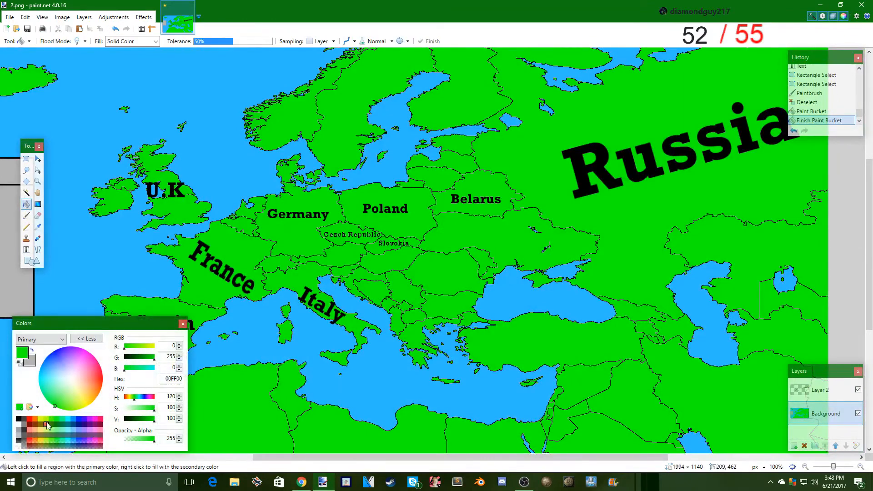
{"action": "left_click", "coordinate": [19, 424]}
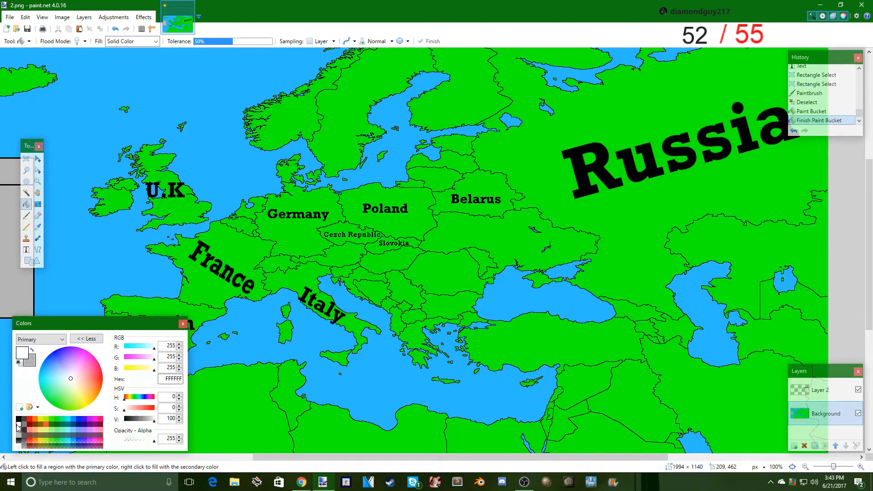
{"action": "left_click", "coordinate": [389, 251]}
- Add the title "Slovokia" in black Rockwell size 20 and center it in the Atlantic box's header strip
{"action": "left_click_drag", "start_coordinate": [371, 457], "coordinate": [205, 456]}
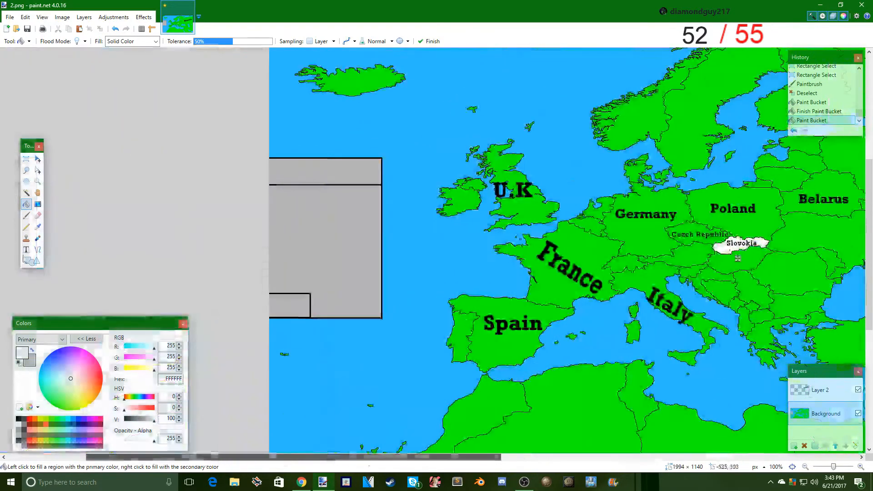
{"action": "left_click", "coordinate": [27, 250]}
{"action": "left_click", "coordinate": [19, 419]}
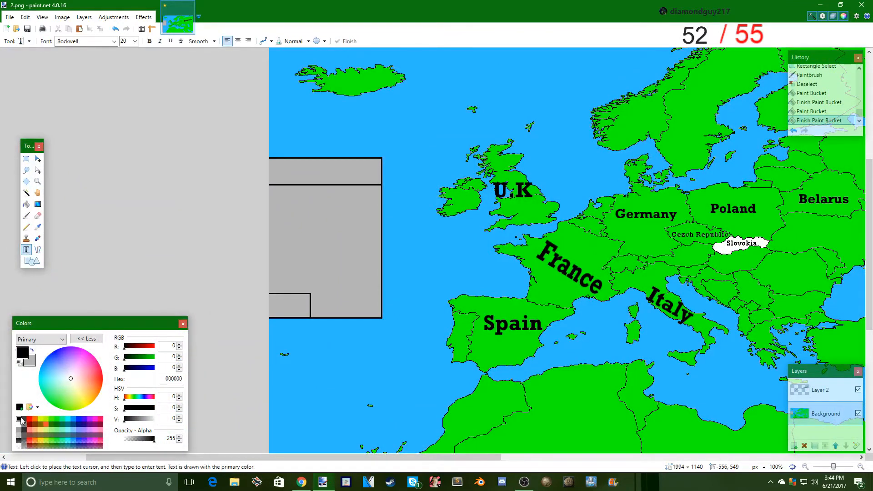
{"action": "left_click", "coordinate": [290, 168]}
{"action": "type", "text": "S"}
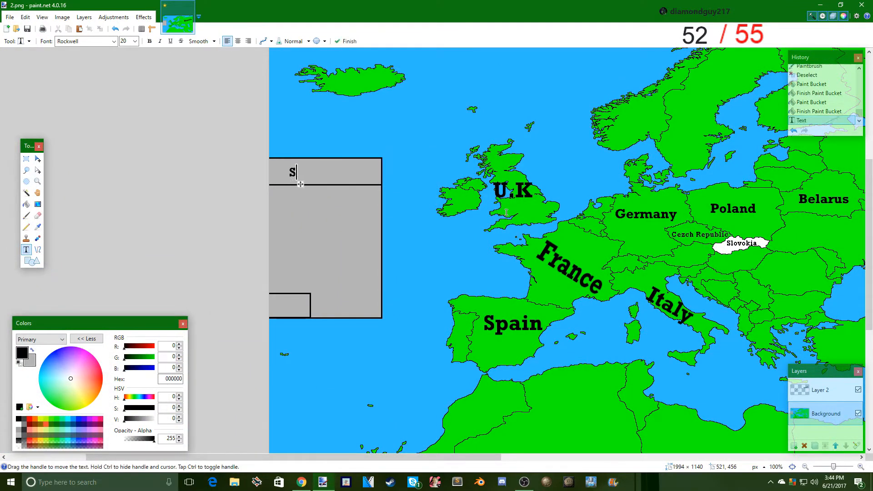
{"action": "type", "text": "lovokia"}
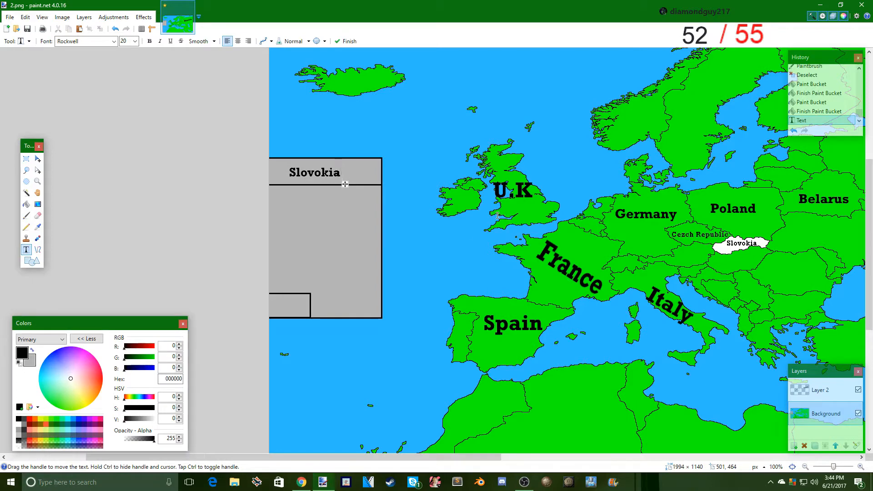
{"action": "left_click_drag", "start_coordinate": [345, 184], "coordinate": [354, 184]}
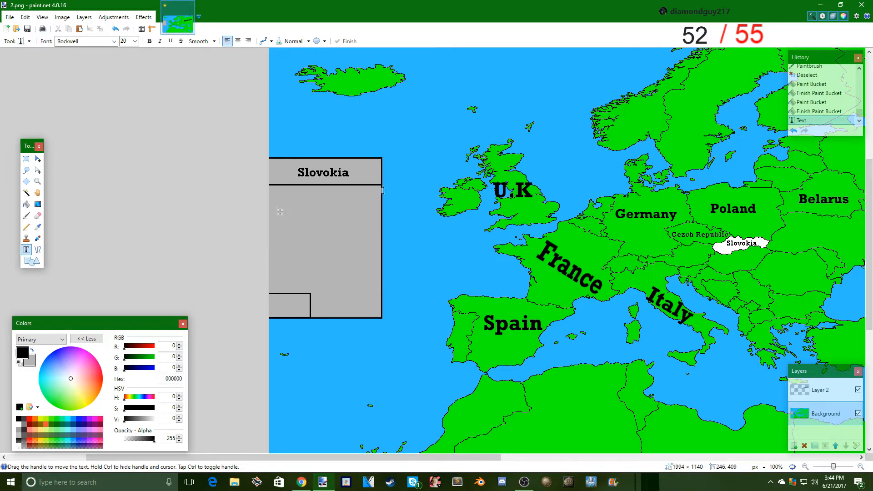
- Write the reply "No." below the header in the body of the Atlantic box
{"action": "scroll", "coordinate": [302, 151], "scroll_direction": "up", "scroll_amount": 2}
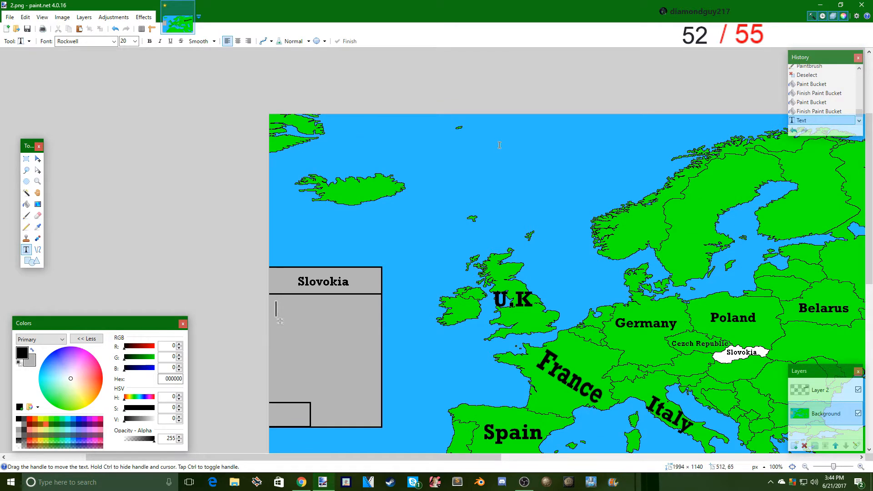
{"action": "scroll", "coordinate": [461, 233], "scroll_direction": "down", "scroll_amount": 3}
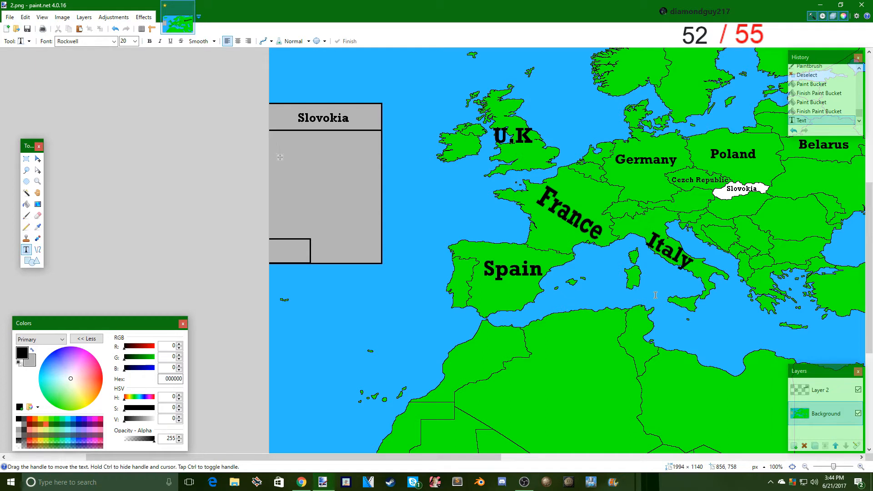
{"action": "type", "text": "NO"}
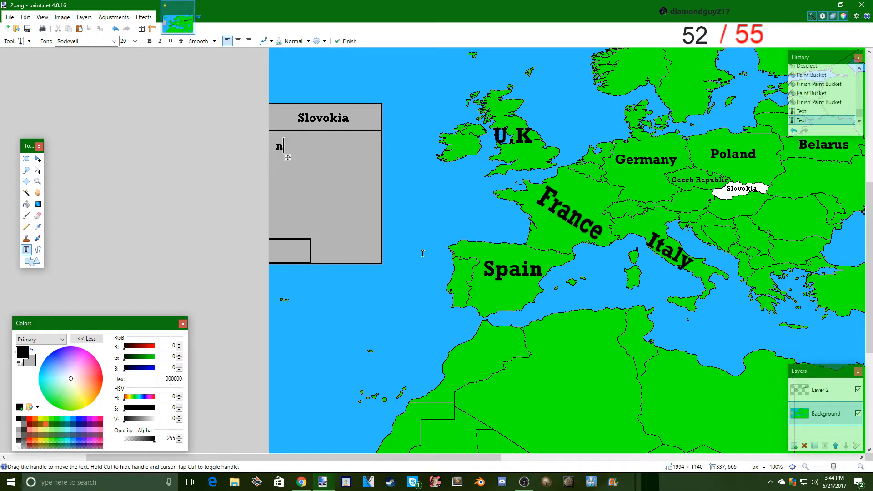
{"action": "key", "text": "BackSpace"}
{"action": "key", "text": "BackSpace"}
{"action": "type", "text": "No,"}
{"action": "key", "text": "BackSpace"}
{"action": "type", "text": "."}
- Save the map as a flattened PNG named 3 in the mappingtut folder, and restore the separate layers by undoing the flatten
{"action": "left_click", "coordinate": [7, 17]}
{"action": "left_click", "coordinate": [6, 17]}
{"action": "left_click", "coordinate": [3, 6]}
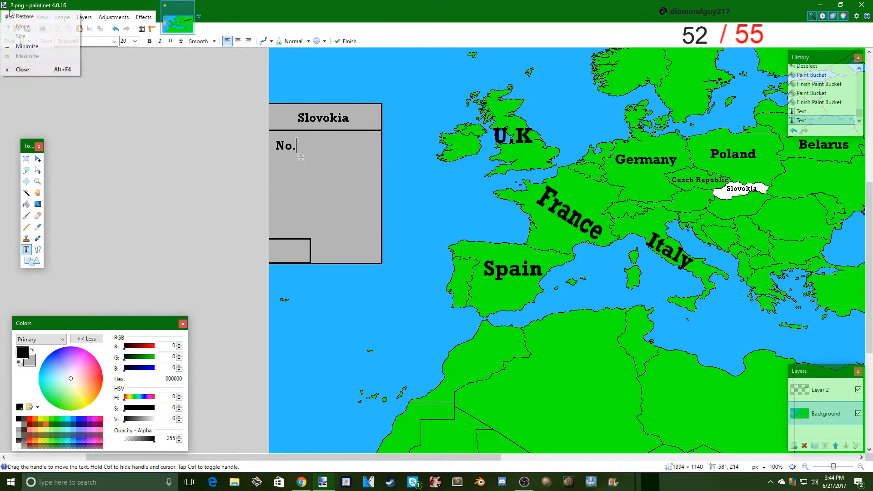
{"action": "left_click", "coordinate": [17, 6]}
{"action": "left_click", "coordinate": [9, 17]}
{"action": "left_click", "coordinate": [23, 90]}
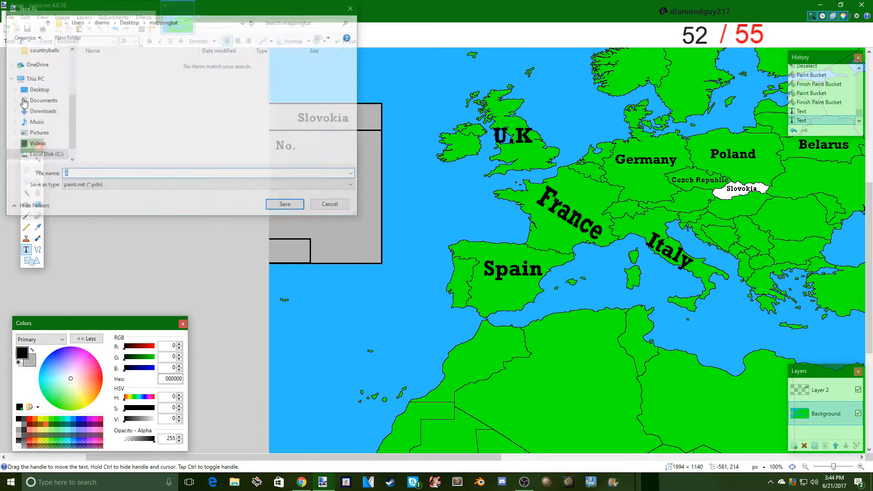
{"action": "type", "text": "4"}
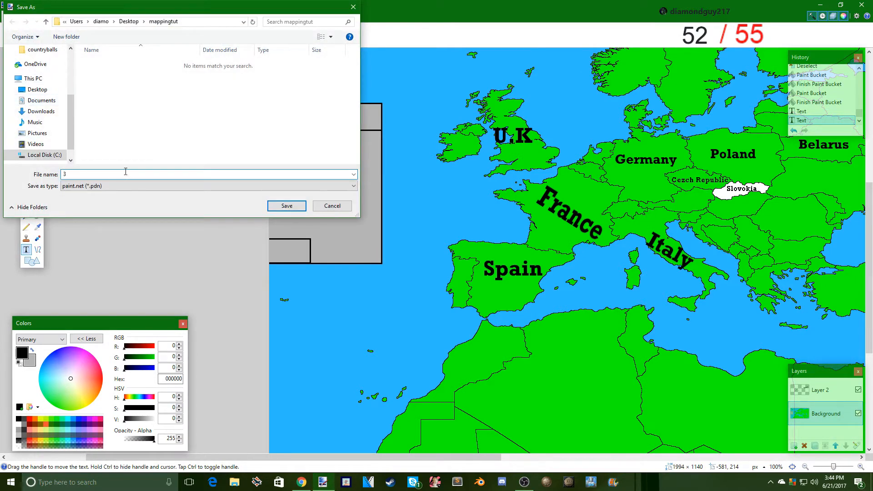
{"action": "left_click", "coordinate": [105, 186]}
{"action": "left_click", "coordinate": [87, 223]}
{"action": "left_click", "coordinate": [287, 205]}
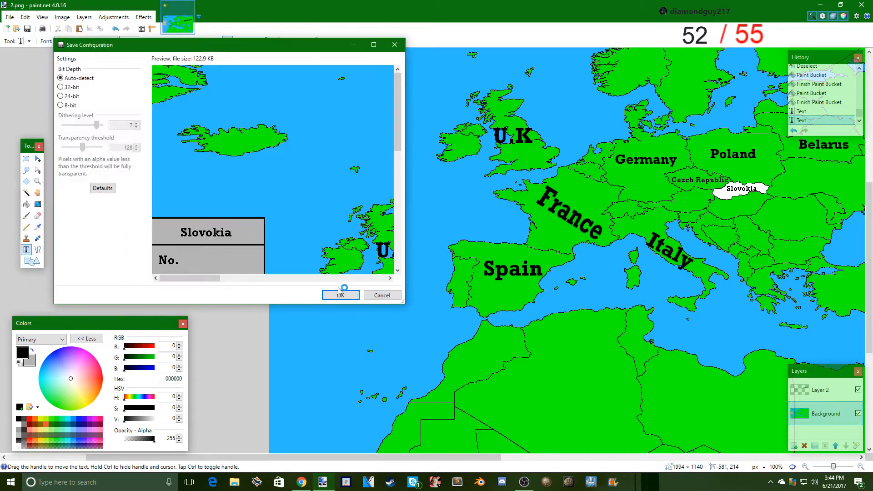
{"action": "left_click", "coordinate": [341, 294]}
{"action": "left_click", "coordinate": [407, 255]}
{"action": "left_click", "coordinate": [808, 111]}
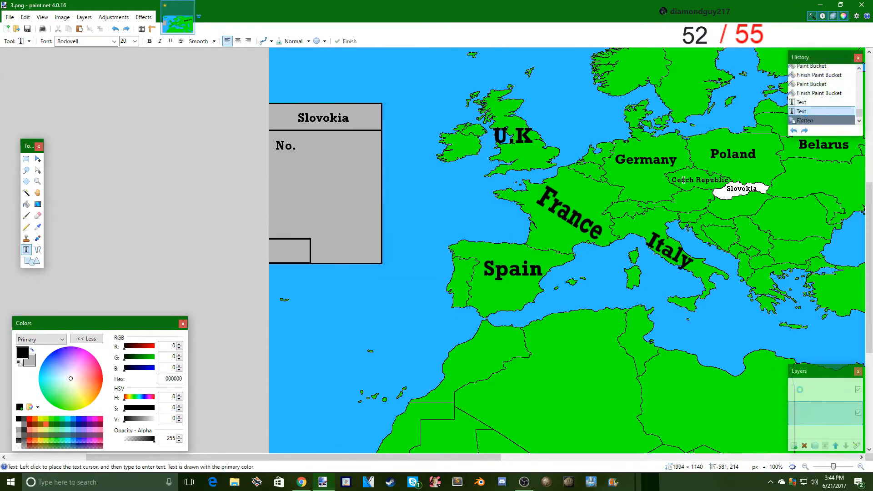
- Select the "No." reply and the "Slovokia" title in the gray box together with two added rectangular selections
{"action": "key", "text": "s"}
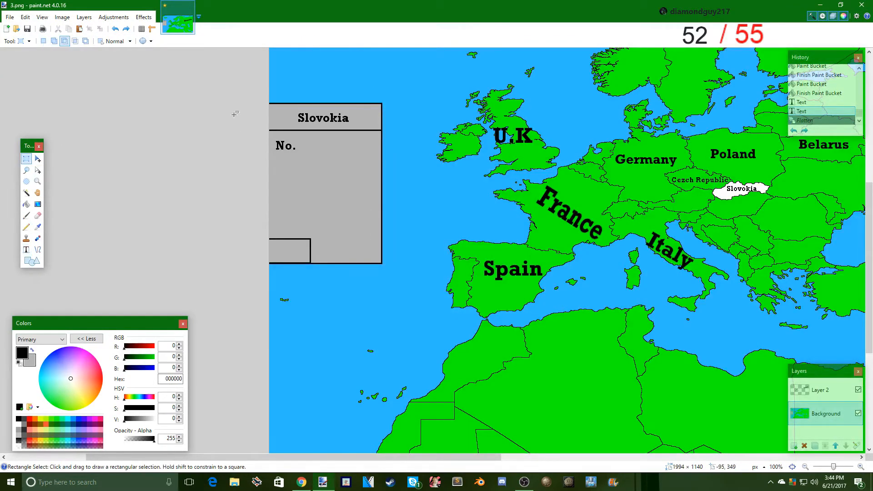
{"action": "left_click_drag", "start_coordinate": [310, 155], "coordinate": [275, 138]}
{"action": "left_click", "coordinate": [319, 118]}
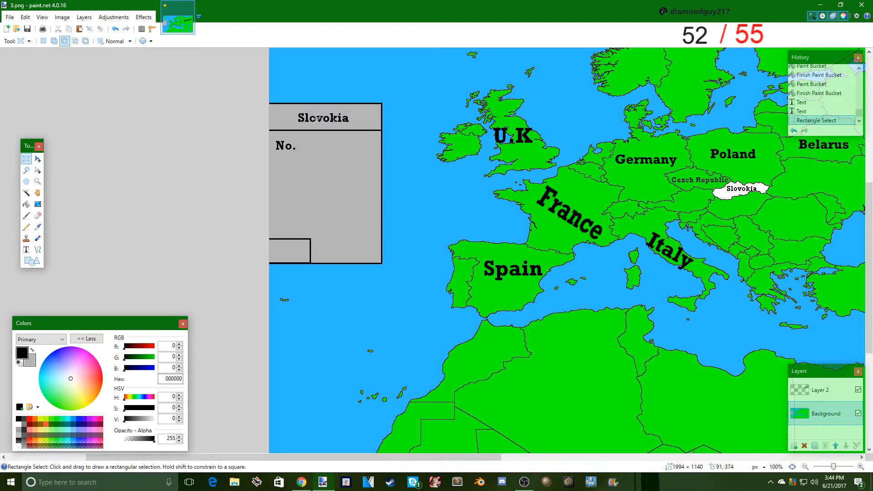
{"action": "left_click", "coordinate": [54, 42]}
{"action": "left_click_drag", "start_coordinate": [299, 157], "coordinate": [271, 136]}
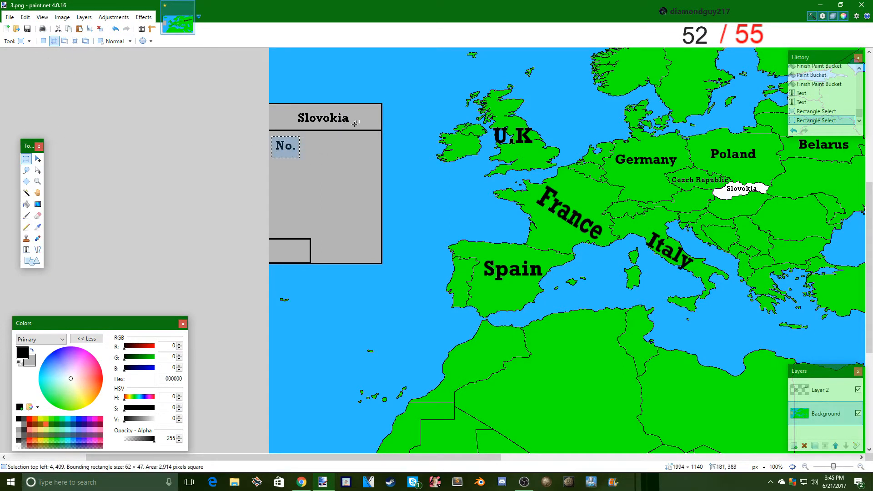
{"action": "left_click_drag", "start_coordinate": [354, 124], "coordinate": [293, 109]}
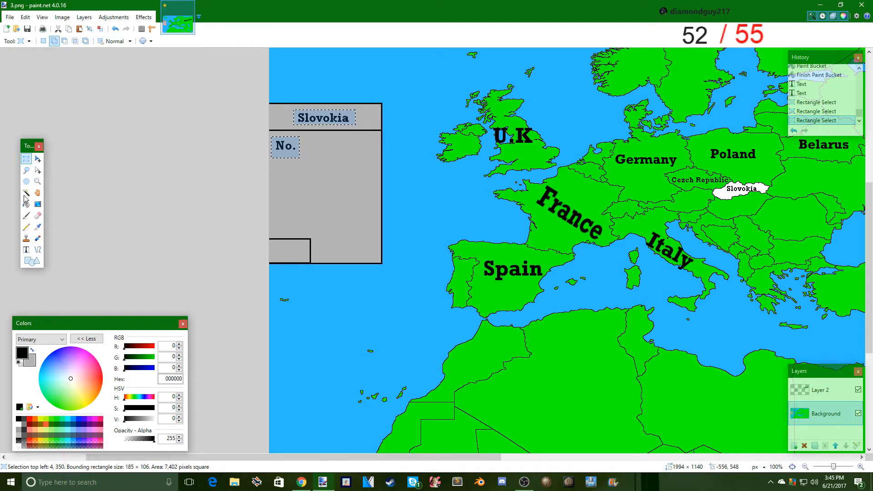
- Paint over the selected title and reply with the box's gray B5B5B5 using the Paintbrush, and clear the selection
{"action": "left_click", "coordinate": [25, 217]}
{"action": "key", "text": "x"}
{"action": "mouse_move", "coordinate": [286, 148]}
{"action": "left_mouse_down"}
{"action": "mouse_move", "coordinate": [318, 118]}
{"action": "mouse_move", "coordinate": [347, 118]}
{"action": "left_mouse_up"}
{"action": "left_click", "coordinate": [26, 159]}
{"action": "key", "text": "ctrl+d"}
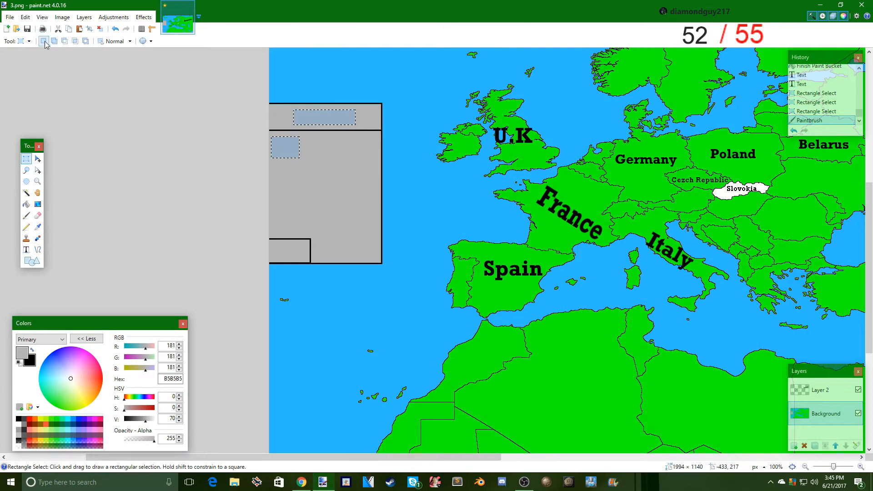
- Sample the map's land green 00FF00 and fill the country labeled Slovokia with it using the Paint Bucket
{"action": "scroll", "coordinate": [173, 125], "scroll_direction": "up", "scroll_amount": 2}
{"action": "scroll", "coordinate": [173, 125], "scroll_direction": "down", "scroll_amount": 1}
{"action": "left_click", "coordinate": [38, 227]}
{"action": "scroll", "coordinate": [80, 216], "scroll_direction": "down", "scroll_amount": 2}
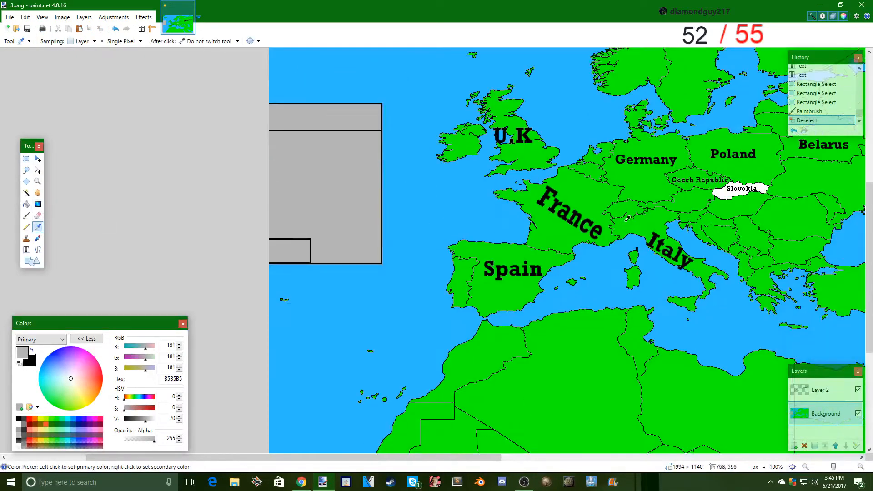
{"action": "left_click", "coordinate": [80, 216]}
{"action": "left_click", "coordinate": [26, 204]}
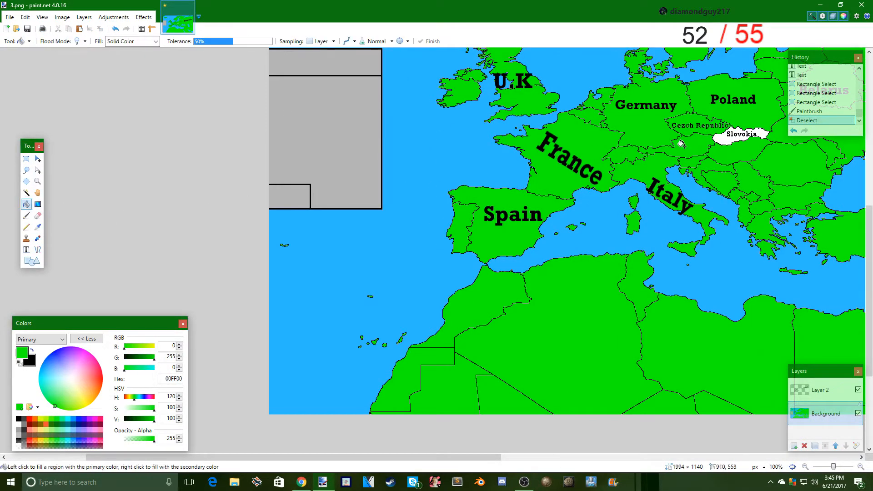
{"action": "left_click", "coordinate": [715, 135]}
- Fill the country labeled Czech Republic with white FFFFFF using the Paint Bucket
{"action": "left_click", "coordinate": [26, 215]}
{"action": "left_click", "coordinate": [26, 205]}
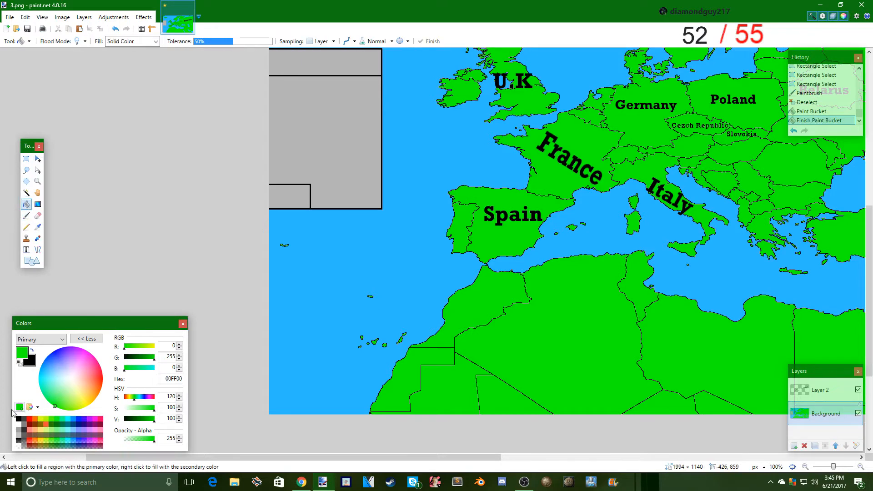
{"action": "left_click", "coordinate": [19, 423]}
{"action": "left_click", "coordinate": [656, 140]}
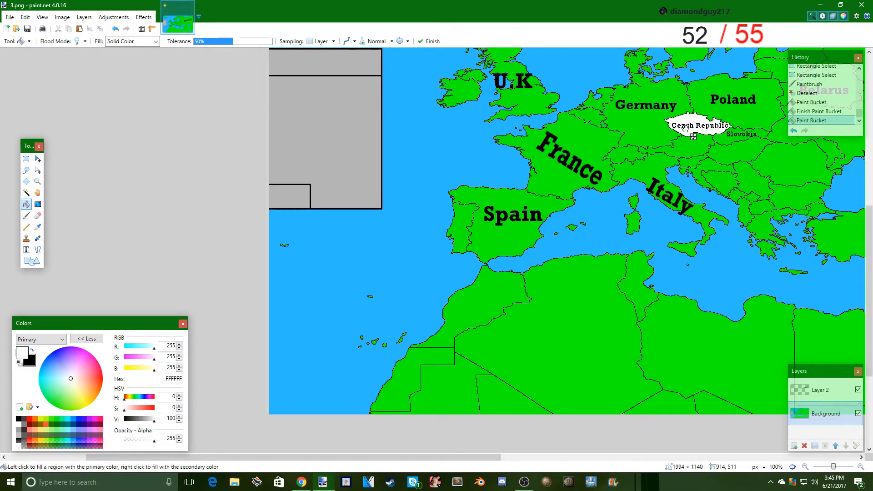
- Add the title "Czech Republic" in black Rockwell size 20 and center it in the gray box's header strip
{"action": "scroll", "coordinate": [656, 140], "scroll_direction": "up", "scroll_amount": 3}
{"action": "left_click", "coordinate": [26, 249]}
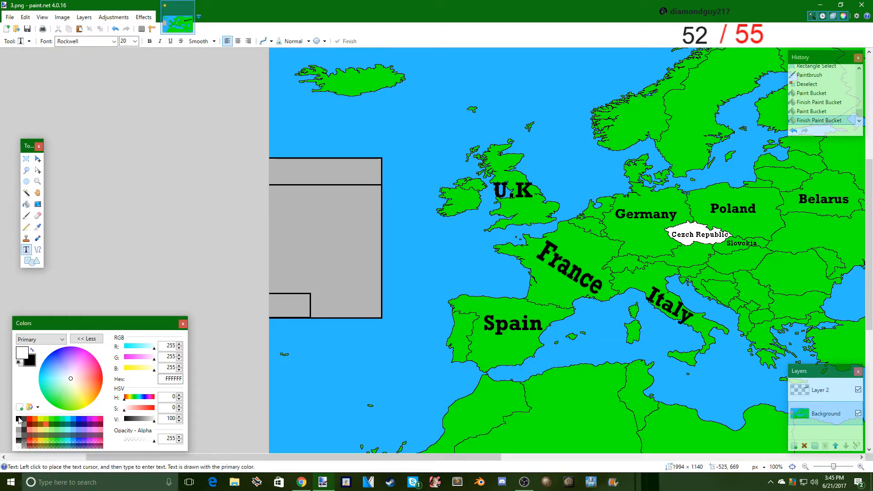
{"action": "left_click", "coordinate": [19, 419]}
{"action": "left_click", "coordinate": [291, 170]}
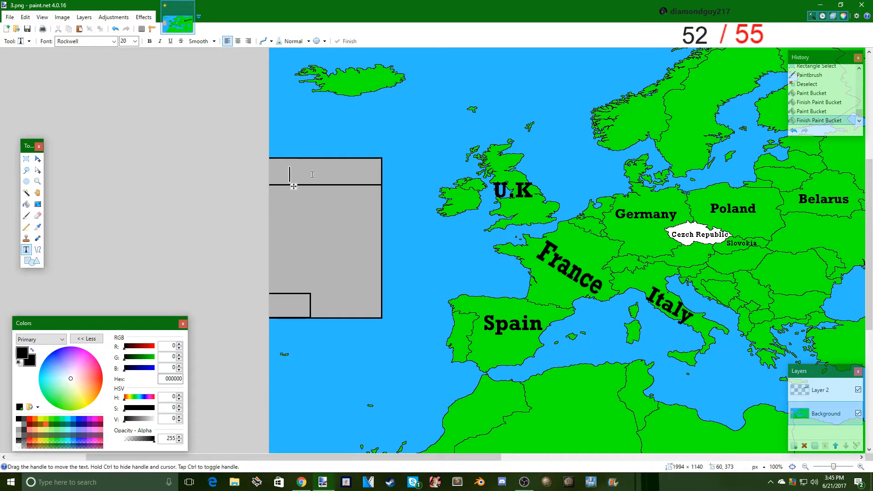
{"action": "type", "text": "Czech "}
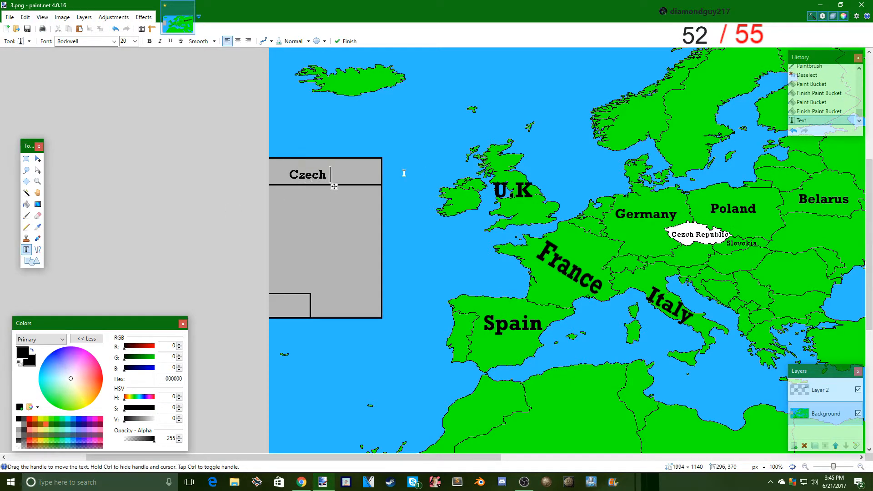
{"action": "type", "text": "Republixc"}
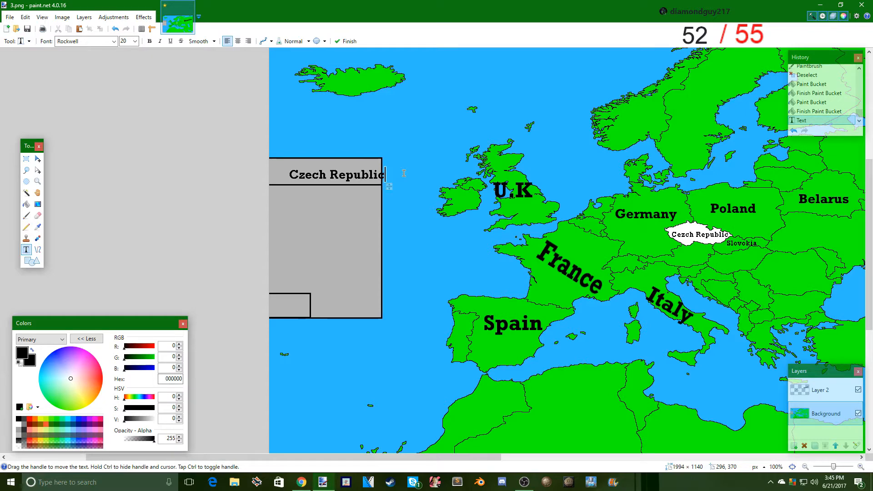
{"action": "left_click_drag", "start_coordinate": [390, 187], "coordinate": [377, 185]}
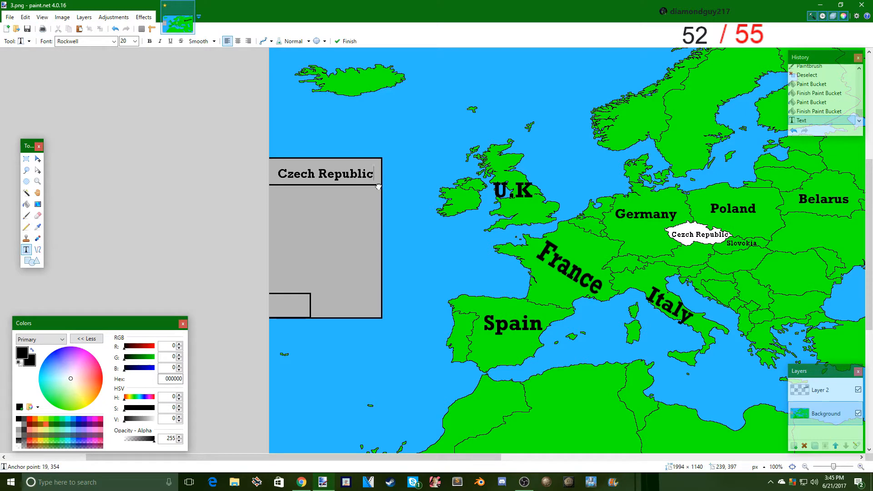
- Write the reply "Wrong answer." below the header in the body of the gray box
{"action": "left_click", "coordinate": [275, 189]}
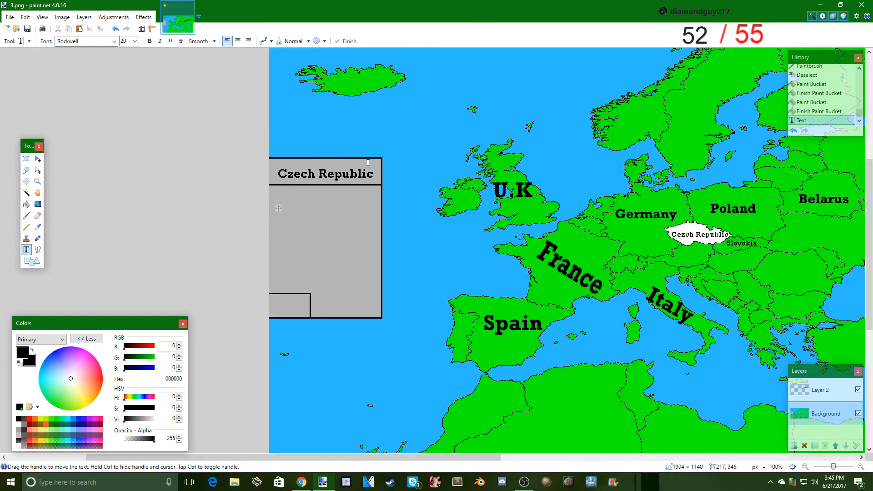
{"action": "scroll", "coordinate": [369, 163], "scroll_direction": "down", "scroll_amount": 5}
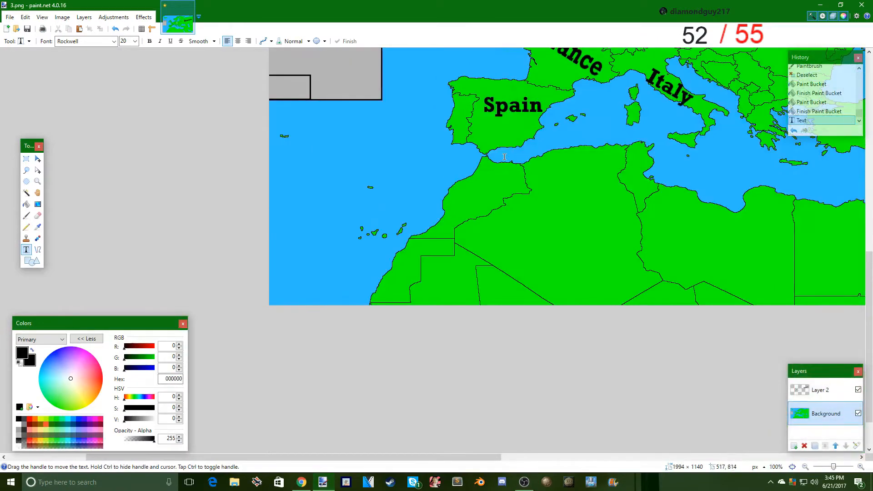
{"action": "scroll", "coordinate": [504, 156], "scroll_direction": "up", "scroll_amount": 5}
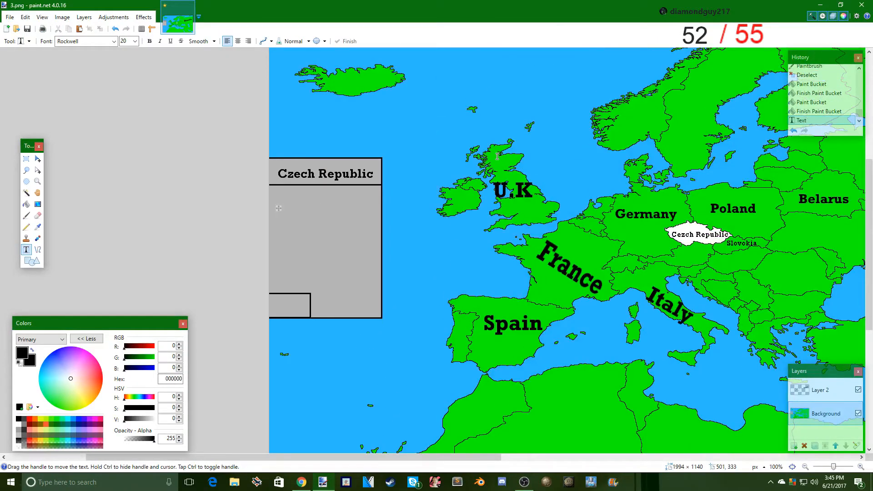
{"action": "type", "text": "Wrong an"}
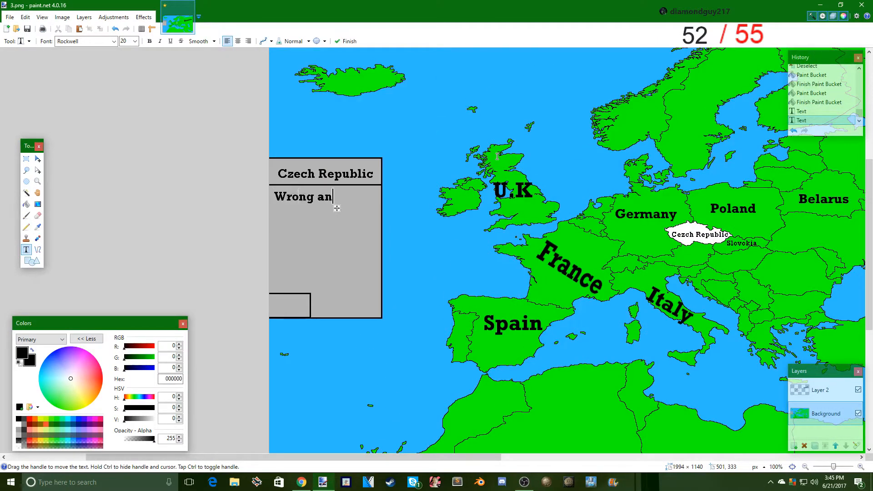
{"action": "type", "text": "swer,"}
{"action": "key", "text": "BackSpace"}
{"action": "type", "text": "."}
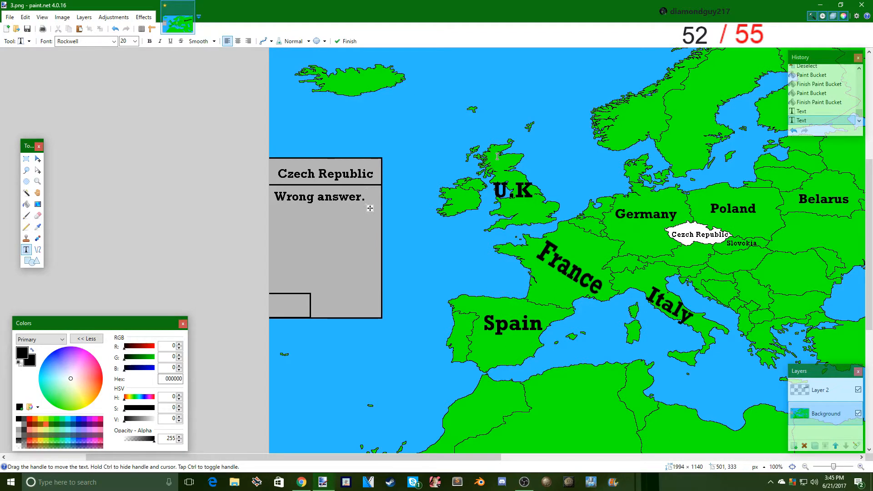
- Save the map as a flattened PNG named 4 in the mappingtut folder, and restore the separate layers by undoing the flatten
{"action": "left_click", "coordinate": [6, 17]}
{"action": "left_click", "coordinate": [18, 93]}
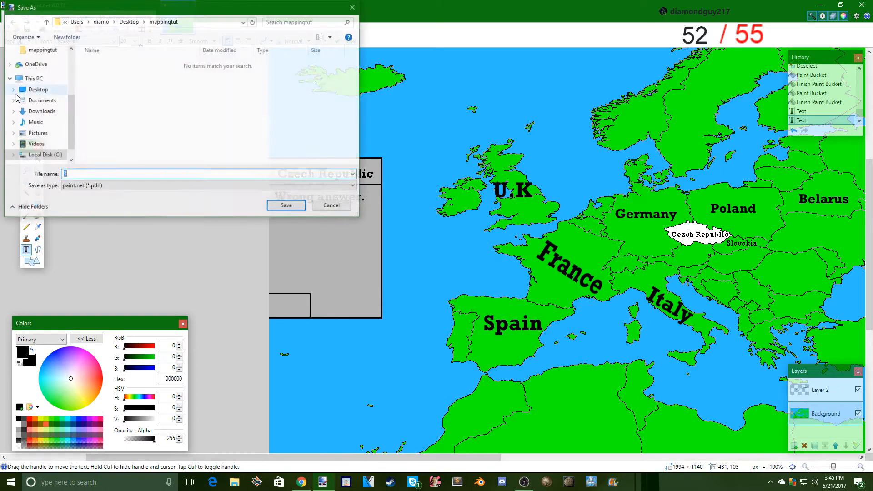
{"action": "type", "text": "4"}
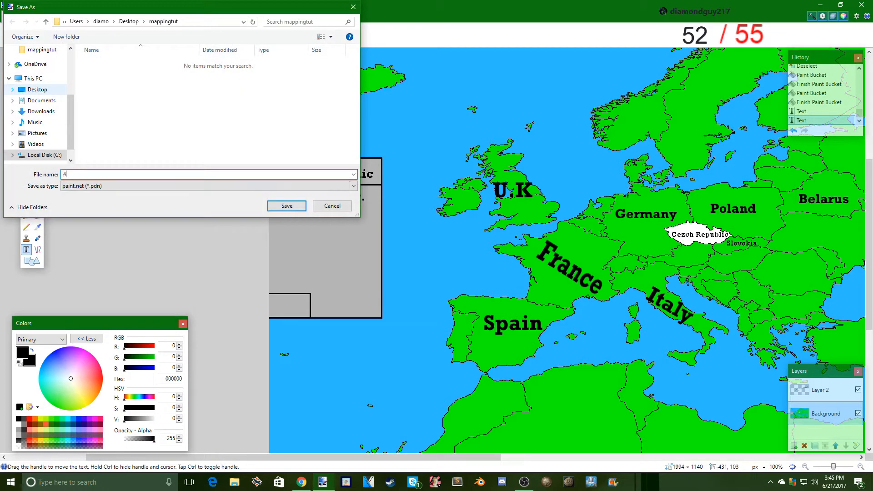
{"action": "left_click", "coordinate": [64, 186]}
{"action": "left_click", "coordinate": [288, 230]}
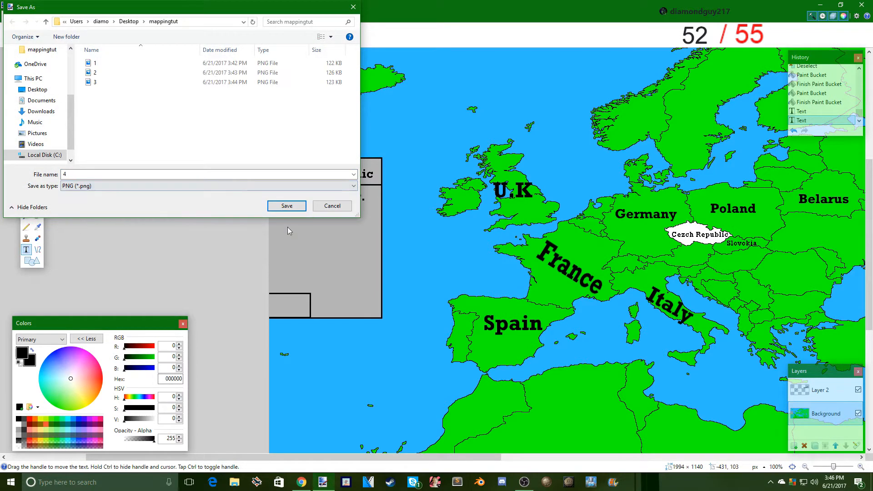
{"action": "left_click", "coordinate": [287, 206]}
{"action": "left_click", "coordinate": [341, 296]}
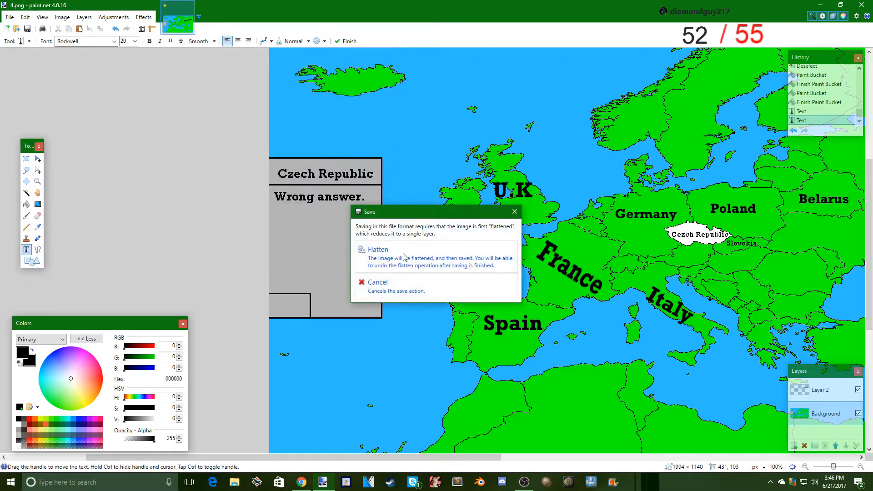
{"action": "left_click", "coordinate": [404, 256]}
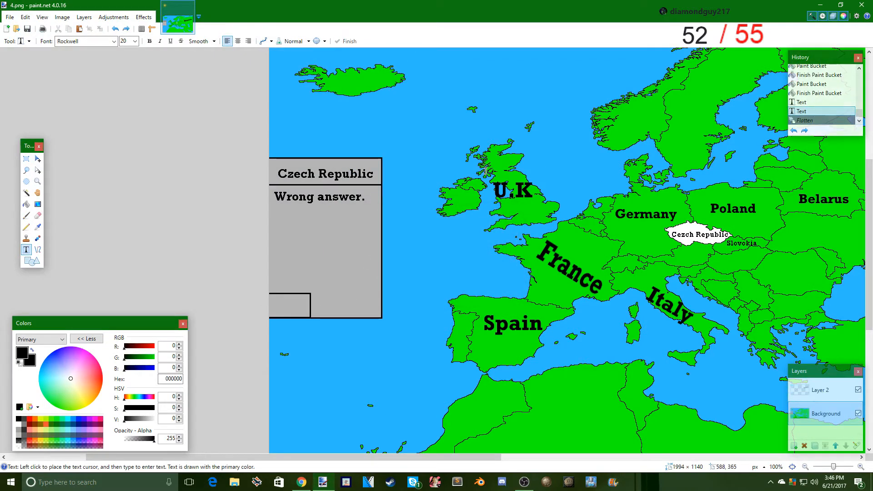
- Select the "Wrong answer." reply and the whole "Czech Republic" title together with added rectangular selections
{"action": "left_click", "coordinate": [25, 159]}
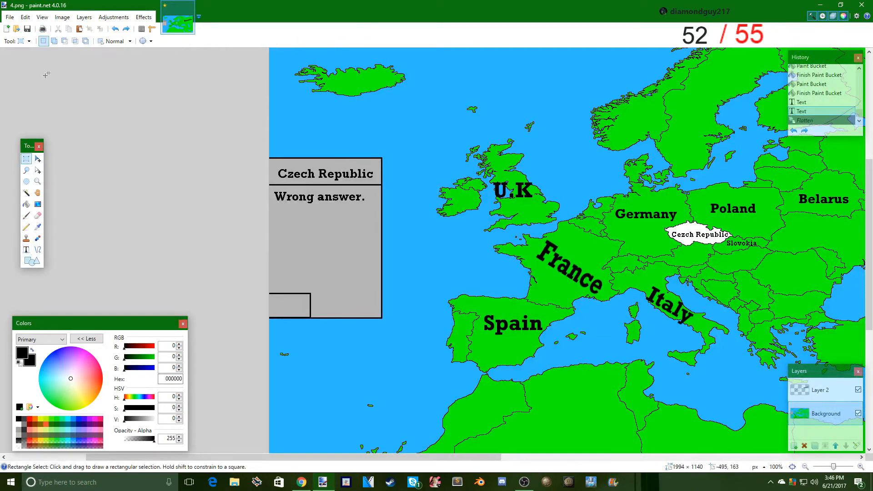
{"action": "left_click_drag", "start_coordinate": [371, 205], "coordinate": [273, 189]}
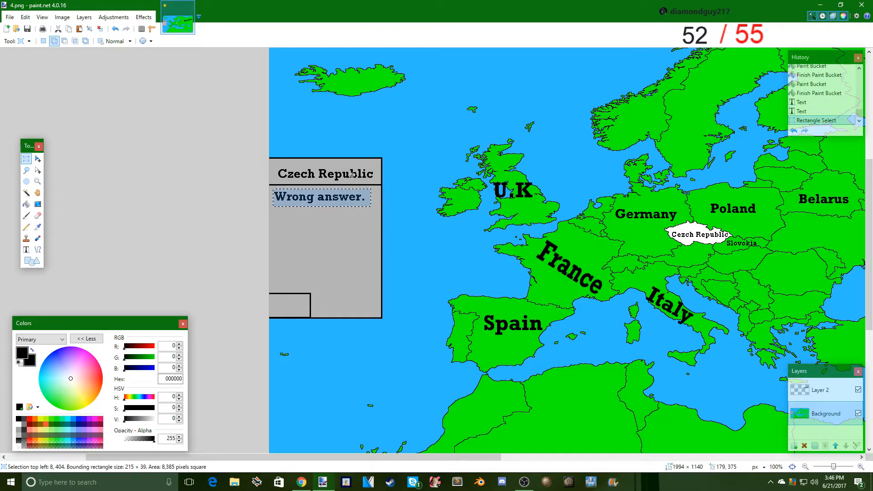
{"action": "left_click_drag", "start_coordinate": [375, 179], "coordinate": [294, 168]}
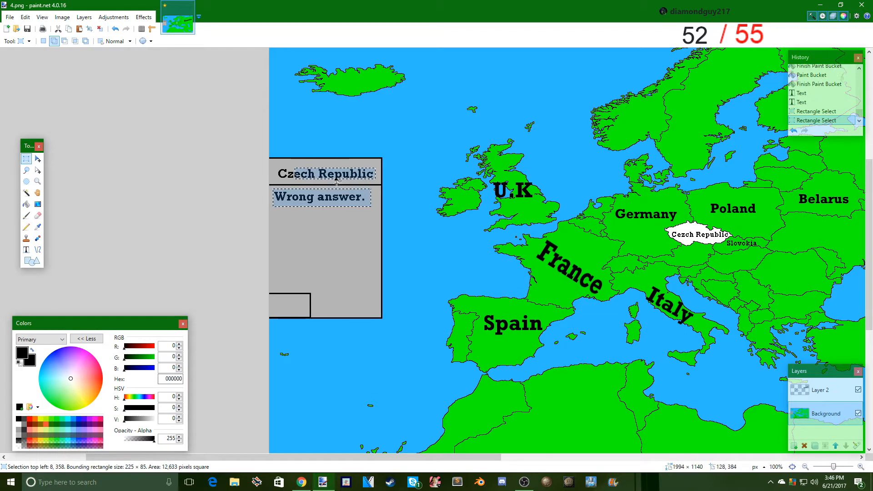
{"action": "left_click_drag", "start_coordinate": [380, 183], "coordinate": [275, 164]}
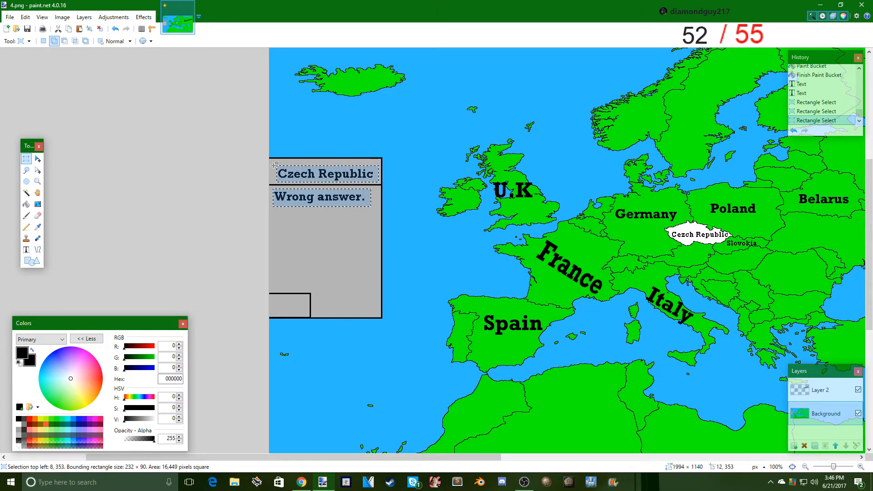
- Sample the box's gray B5B5B5, paint over the selected title and reply with the Paintbrush, and clear the selection
{"action": "left_click", "coordinate": [26, 215]}
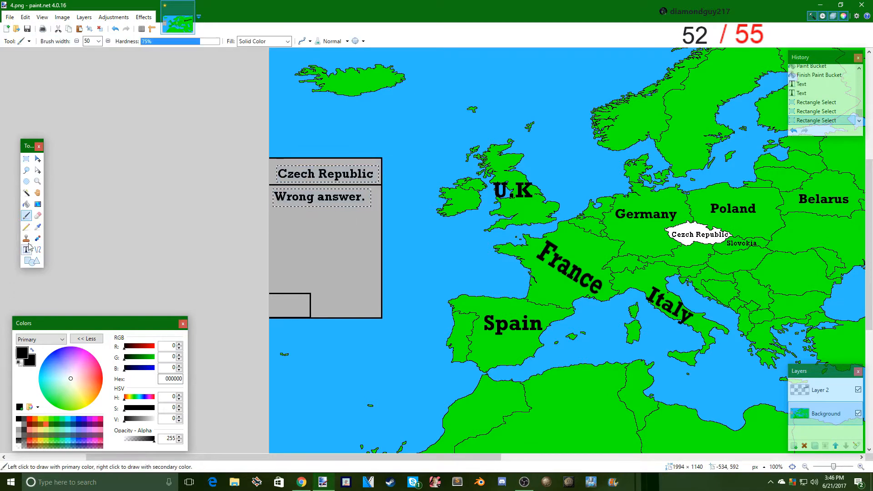
{"action": "left_click", "coordinate": [39, 227]}
{"action": "left_click", "coordinate": [231, 229]}
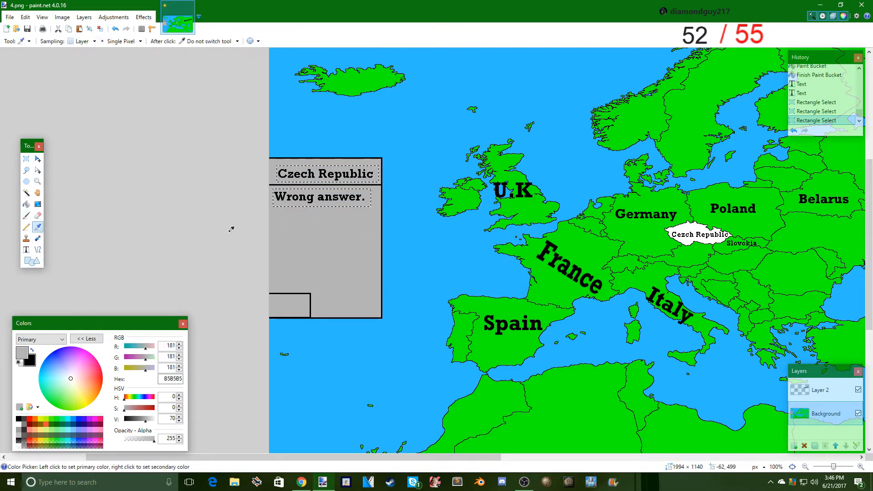
{"action": "left_click", "coordinate": [26, 215]}
{"action": "mouse_move", "coordinate": [382, 196]}
{"action": "left_mouse_down"}
{"action": "mouse_move", "coordinate": [281, 196]}
{"action": "mouse_move", "coordinate": [310, 174]}
{"action": "mouse_move", "coordinate": [370, 174]}
{"action": "left_mouse_up"}
{"action": "left_click", "coordinate": [26, 159]}
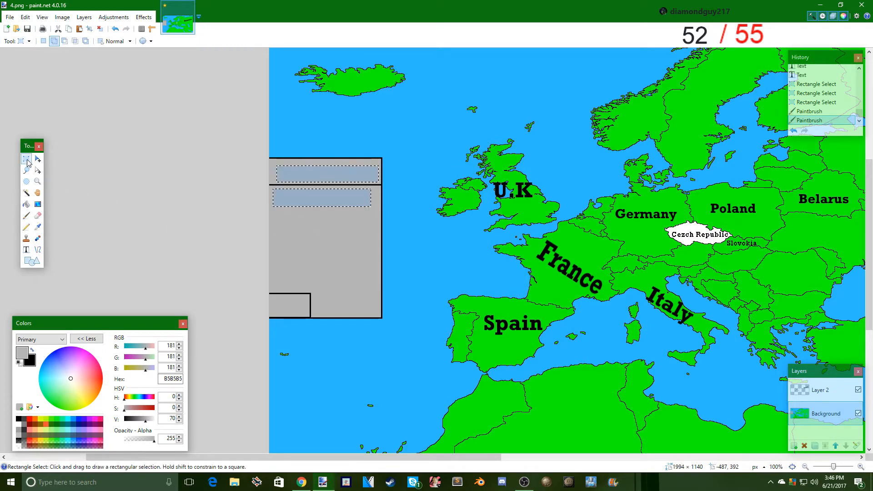
{"action": "left_click", "coordinate": [44, 42]}
{"action": "left_click", "coordinate": [255, 128]}
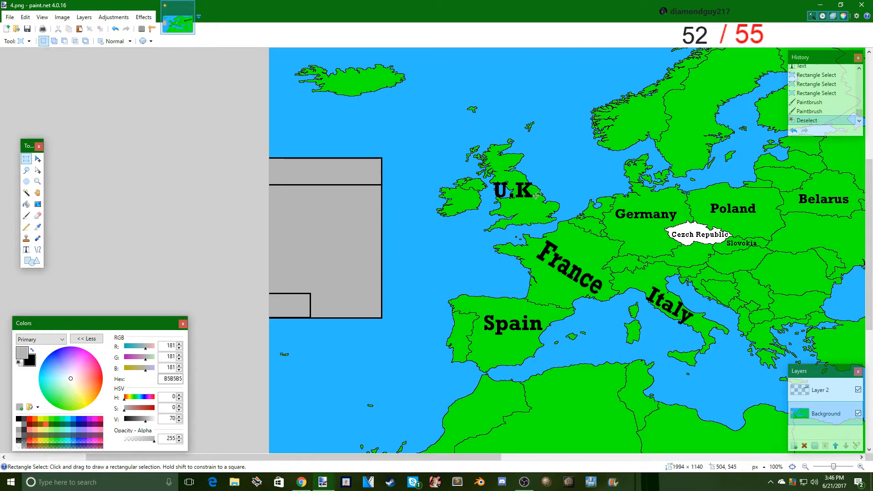
{"action": "left_click", "coordinate": [26, 204]}
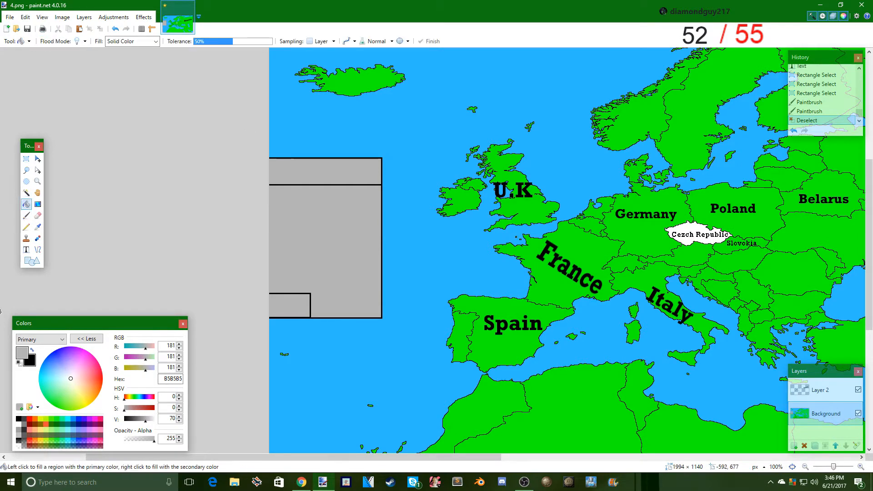
{"action": "left_click", "coordinate": [38, 226]}
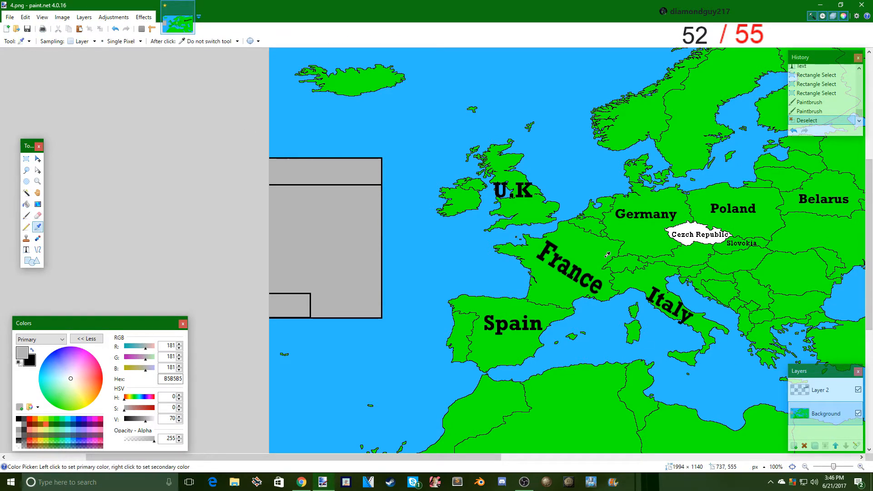
{"action": "left_click", "coordinate": [527, 252]}
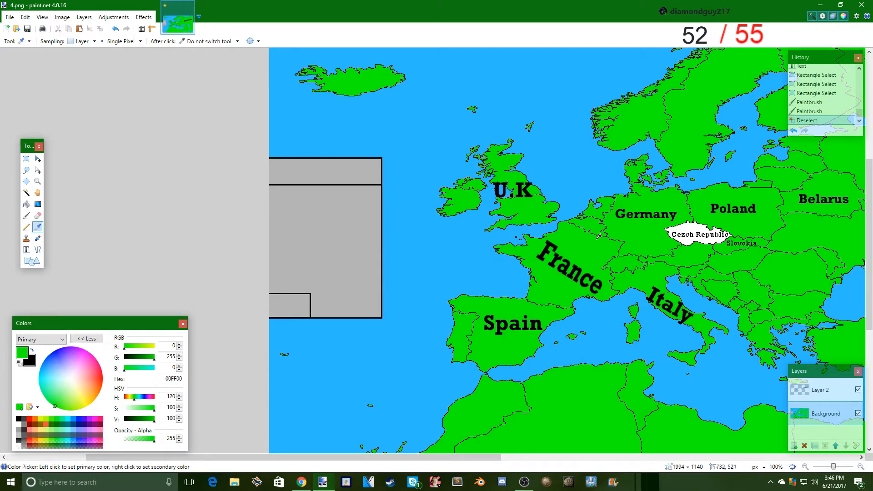
- Fill the white Czech Republic on the map with dark red 7F0000 using the Paint Bucket
{"action": "mouse_move", "coordinate": [323, 457]}
{"action": "left_mouse_down"}
{"action": "mouse_move", "coordinate": [520, 441]}
{"action": "mouse_move", "coordinate": [482, 444]}
{"action": "left_mouse_up"}
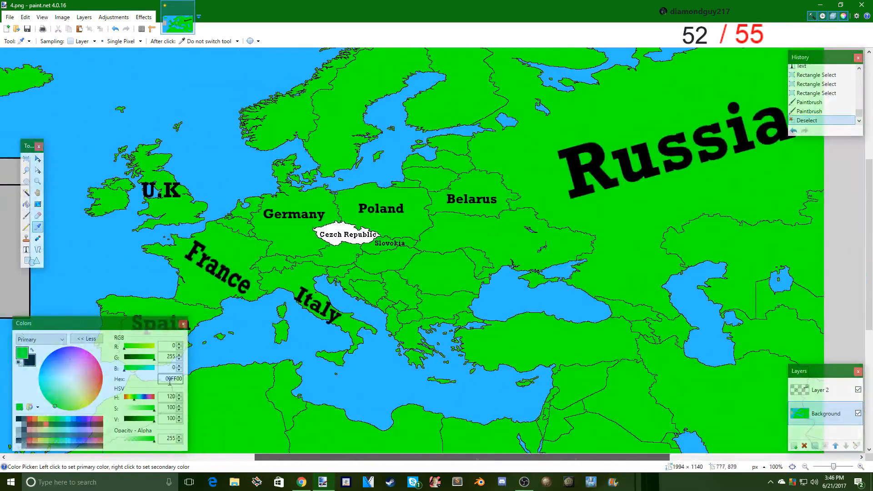
{"action": "left_click", "coordinate": [26, 204]}
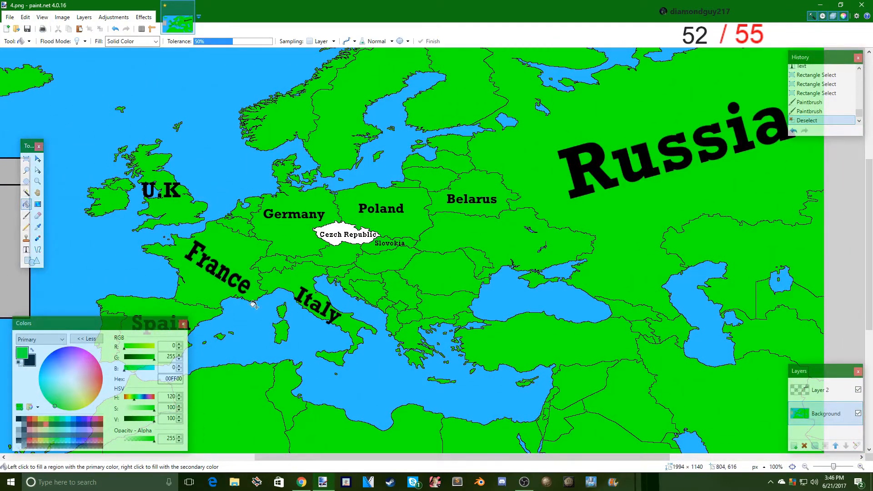
{"action": "left_click", "coordinate": [30, 424]}
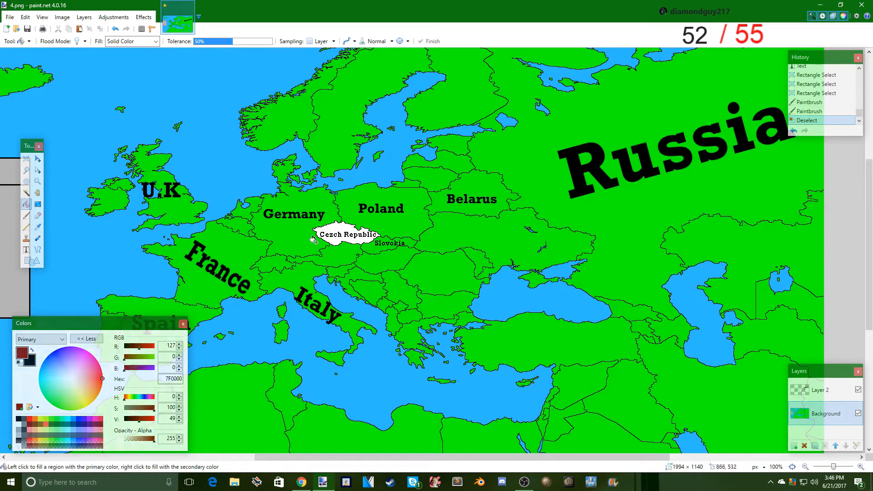
{"action": "left_click", "coordinate": [346, 236]}
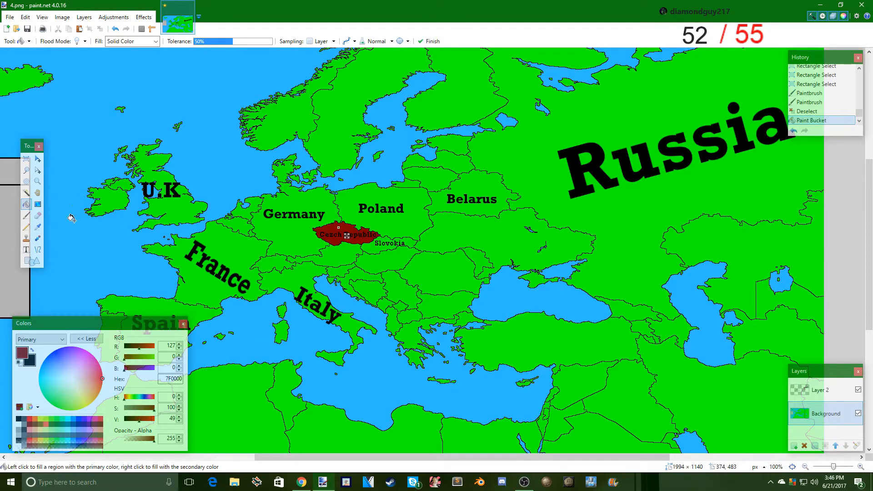
- Fill neighbouring Slovokia on the map with dark blue 00137F using the Paint Bucket
{"action": "left_click", "coordinate": [26, 216]}
{"action": "left_click", "coordinate": [27, 204]}
{"action": "left_click", "coordinate": [77, 424]}
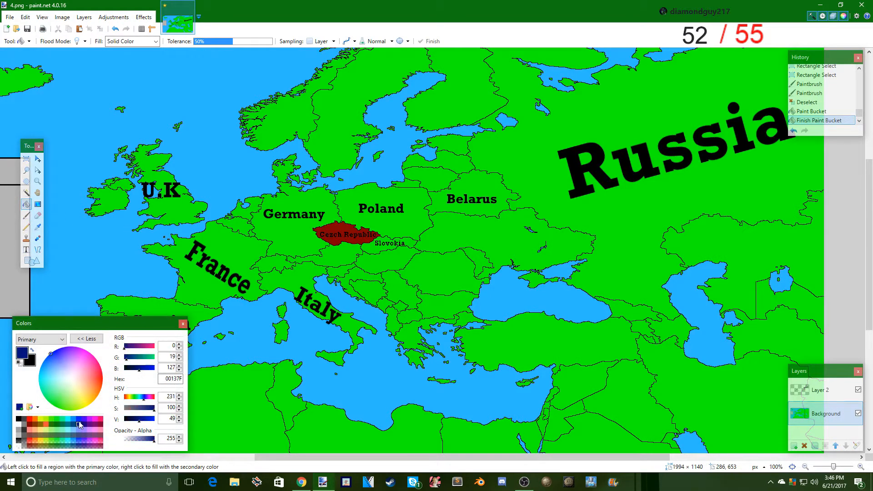
{"action": "left_click", "coordinate": [379, 246]}
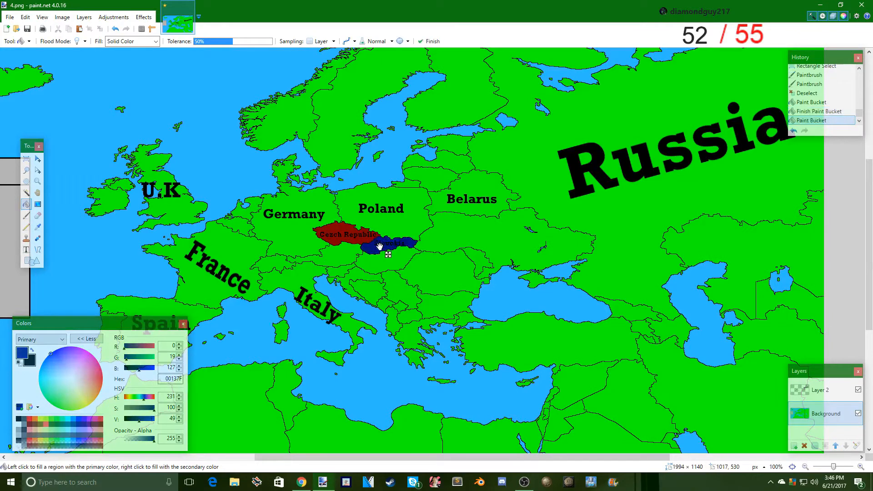
- Switch to the Paintbrush with a brush width of 7, with the two coloured countries magnified
{"action": "left_click", "coordinate": [26, 216]}
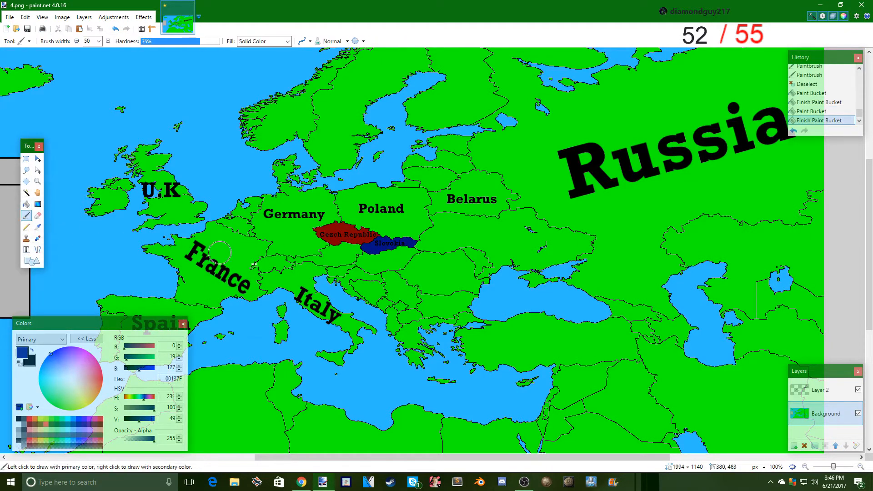
{"action": "left_click_drag", "start_coordinate": [833, 467], "coordinate": [839, 467]}
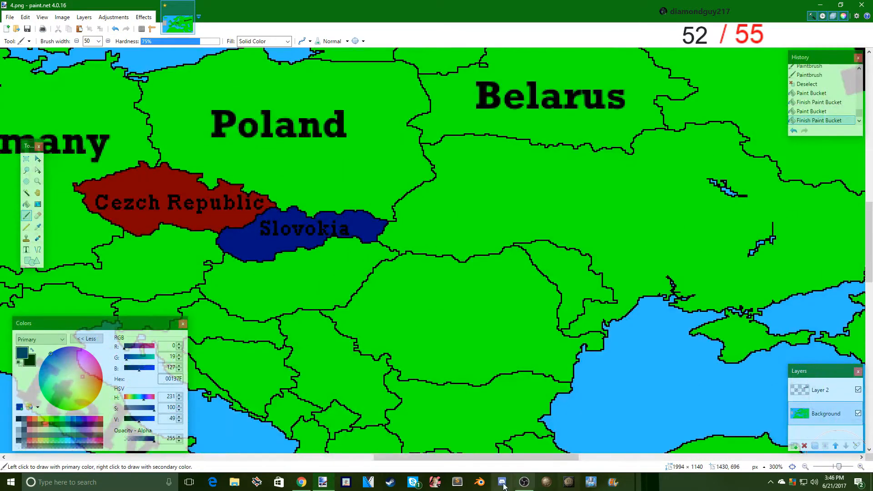
{"action": "left_click_drag", "start_coordinate": [501, 458], "coordinate": [476, 458]}
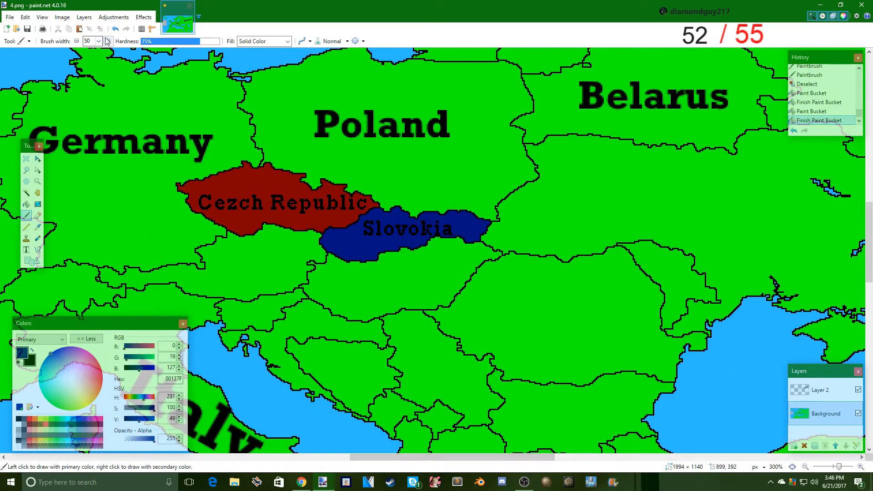
{"action": "scroll", "coordinate": [87, 40], "scroll_direction": "up", "scroll_amount": 6}
{"action": "scroll", "coordinate": [89, 41], "scroll_direction": "down", "scroll_amount": 6}
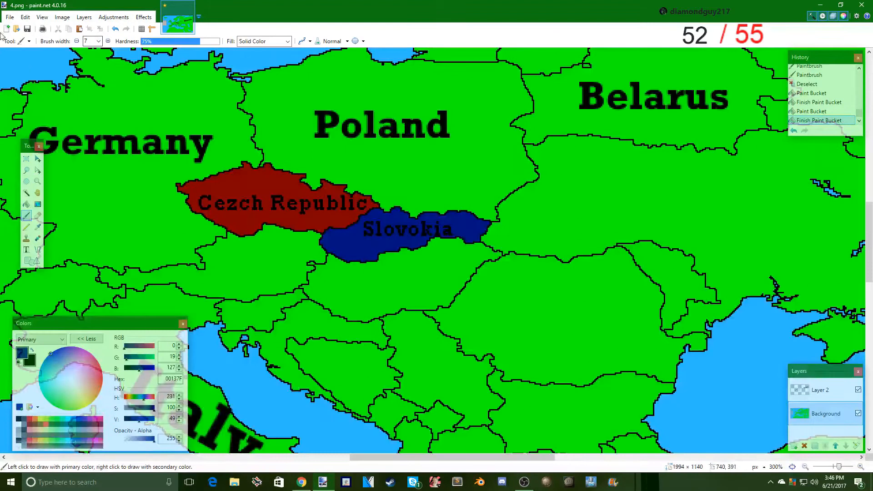
- Save the map as a flattened PNG named 5 in the mappingtut folder, and restore the separate layers by undoing the flatten
{"action": "left_click", "coordinate": [9, 17]}
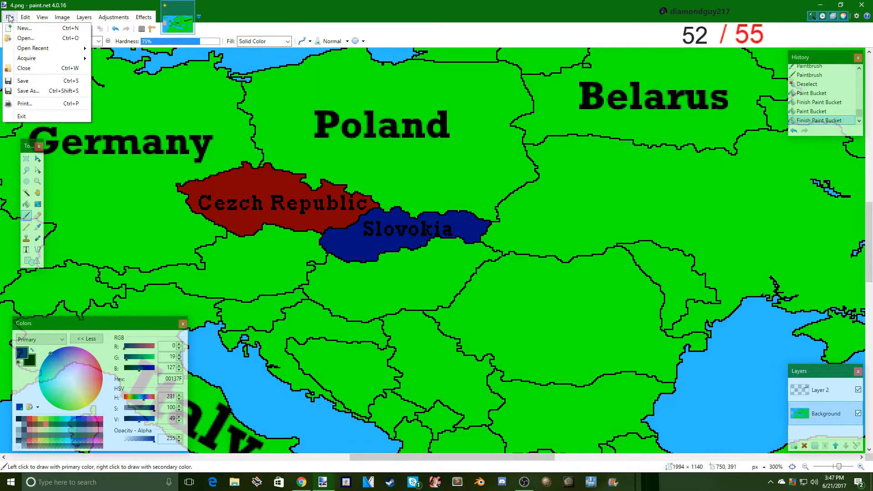
{"action": "left_click", "coordinate": [28, 91]}
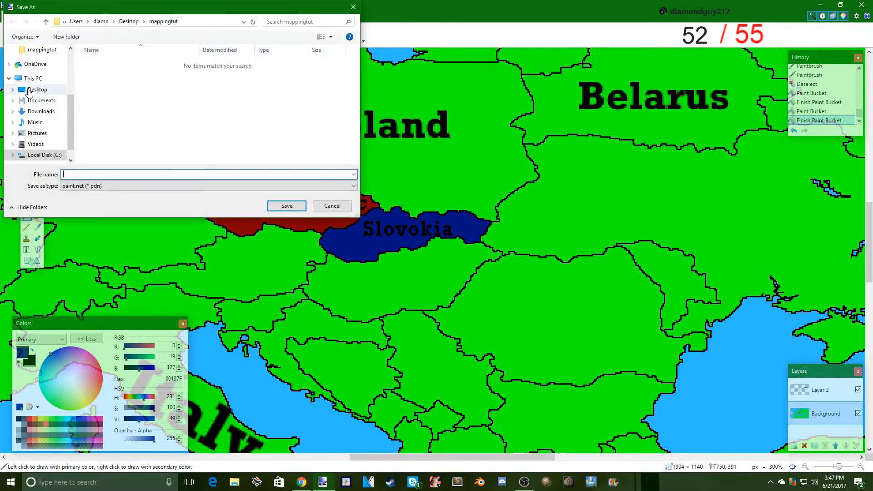
{"action": "left_click", "coordinate": [93, 186]}
{"action": "left_click", "coordinate": [95, 227]}
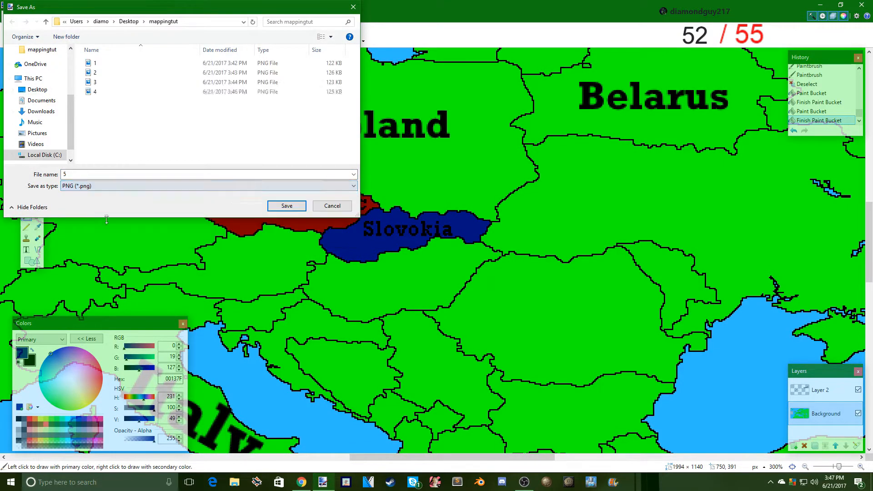
{"action": "left_click", "coordinate": [276, 207]}
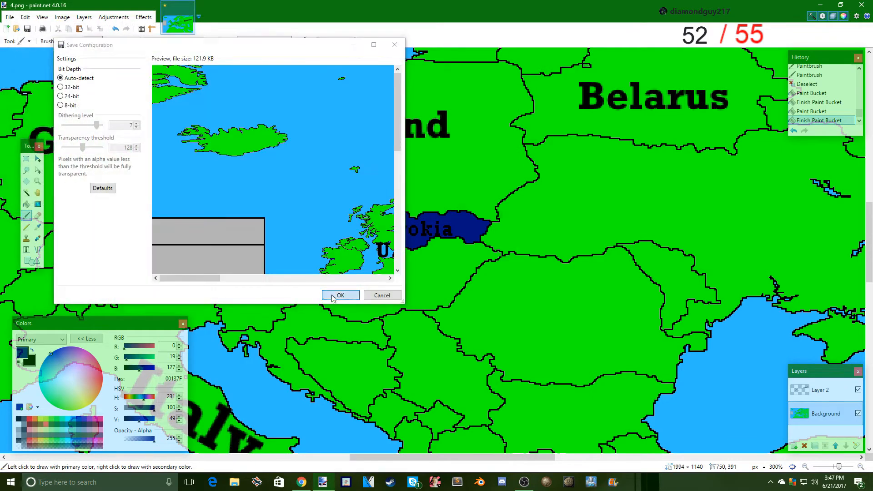
{"action": "left_click", "coordinate": [341, 294]}
{"action": "left_click", "coordinate": [460, 241]}
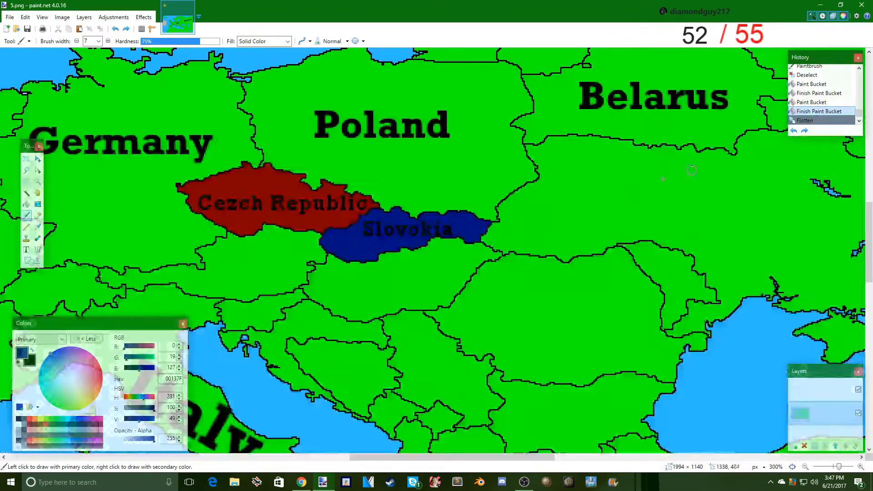
- Set the Paintbrush width to 1 and the primary color to light red FF7F7F for pixel-level work on western Slovokia
{"action": "scroll", "coordinate": [68, 136], "scroll_direction": "up", "scroll_amount": 3}
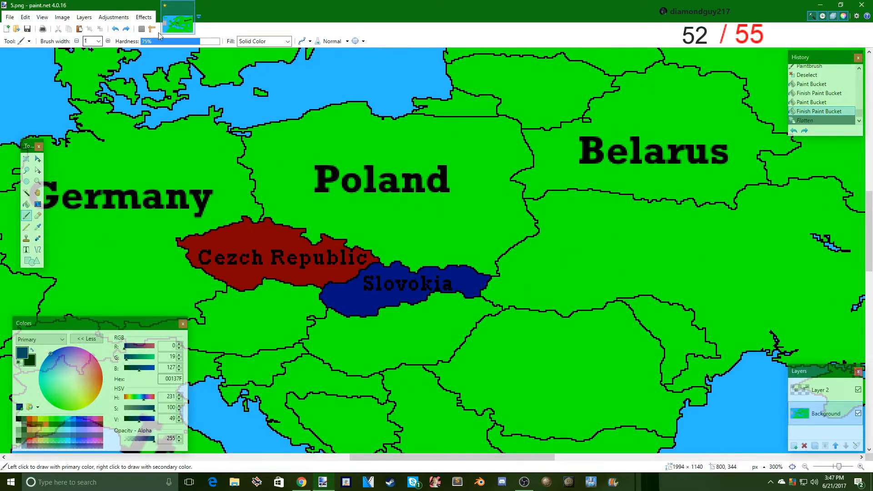
{"action": "left_click", "coordinate": [30, 430]}
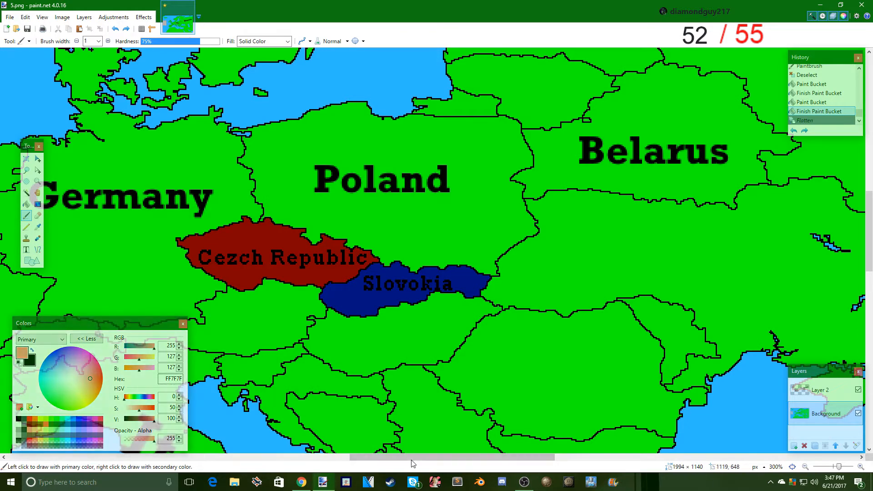
{"action": "left_click_drag", "start_coordinate": [412, 459], "coordinate": [381, 459]}
{"action": "left_click_drag", "start_coordinate": [839, 467], "coordinate": [849, 467]}
{"action": "left_click_drag", "start_coordinate": [400, 459], "coordinate": [426, 460]}
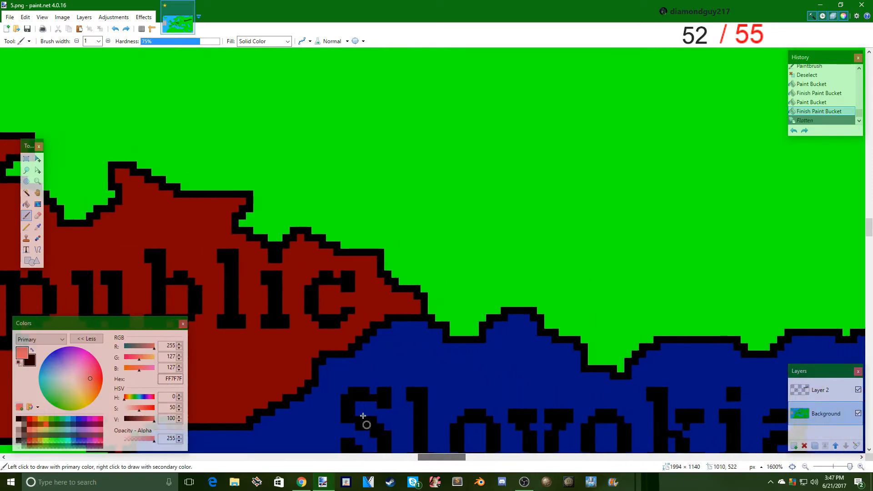
{"action": "scroll", "coordinate": [364, 421], "scroll_direction": "down", "scroll_amount": 6}
{"action": "scroll", "coordinate": [199, 213], "scroll_direction": "up", "scroll_amount": 2}
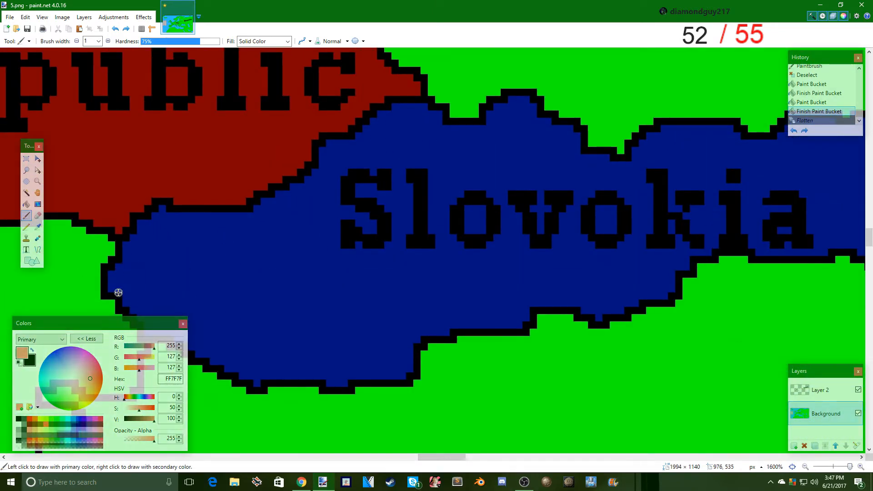
- Try painting a light red front line across Slovokia's western tip, and undo the strokes
{"action": "left_click_drag", "start_coordinate": [131, 289], "coordinate": [137, 286]}
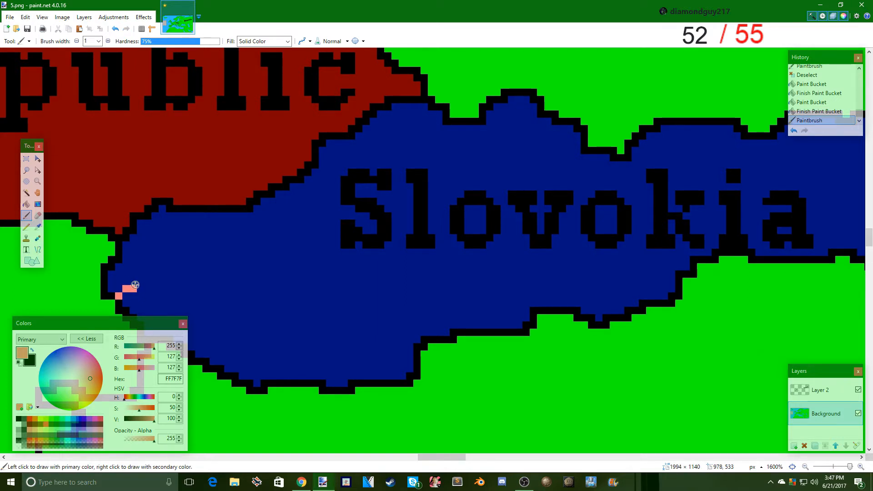
{"action": "left_click", "coordinate": [135, 293]}
{"action": "key", "text": "ctrl+z"}
{"action": "key", "text": "ctrl+z"}
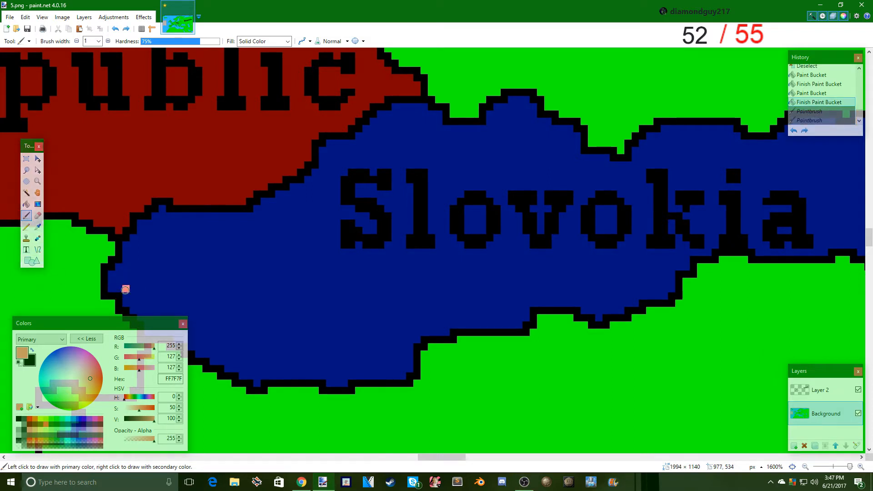
{"action": "left_click_drag", "start_coordinate": [163, 257], "coordinate": [181, 220]}
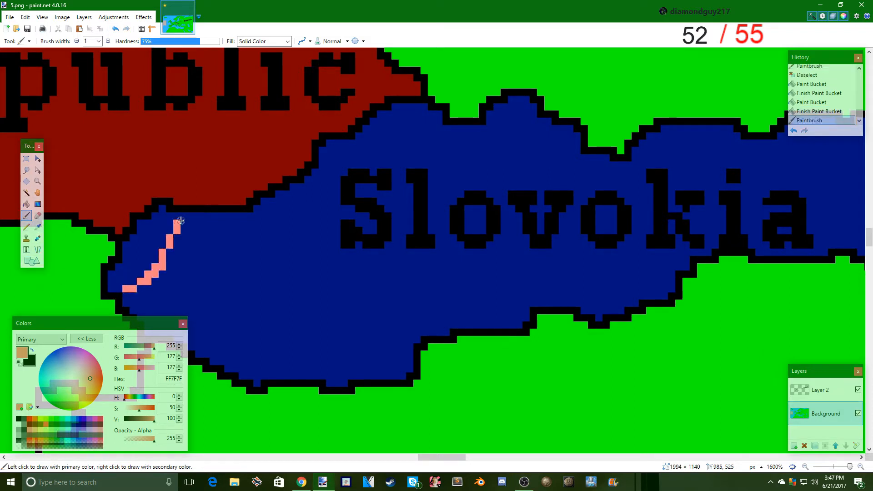
{"action": "key", "text": "ctrl+z"}
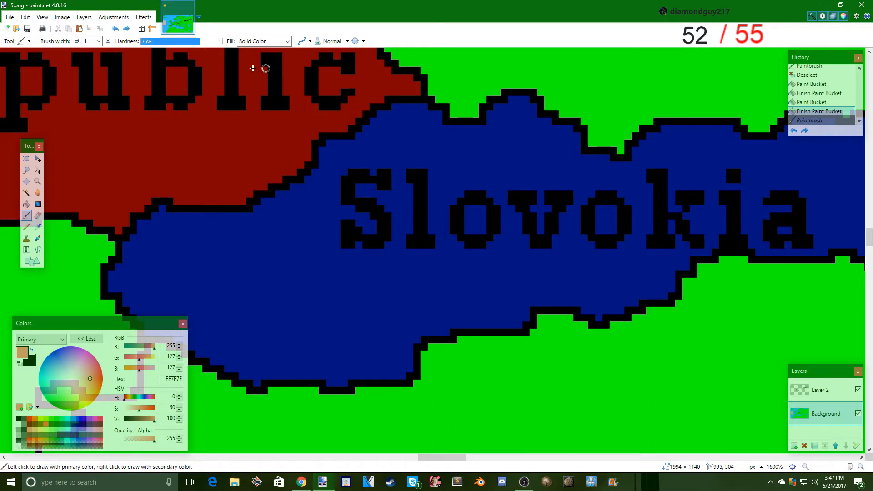
- Try the Recolor tool with light red around Slovokia's western border, and undo the recolored strokes
{"action": "left_click", "coordinate": [39, 242]}
{"action": "mouse_move", "coordinate": [132, 249]}
{"action": "left_mouse_down"}
{"action": "mouse_move", "coordinate": [188, 254]}
{"action": "mouse_move", "coordinate": [147, 225]}
{"action": "left_mouse_up"}
{"action": "left_click_drag", "start_coordinate": [105, 247], "coordinate": [94, 232]}
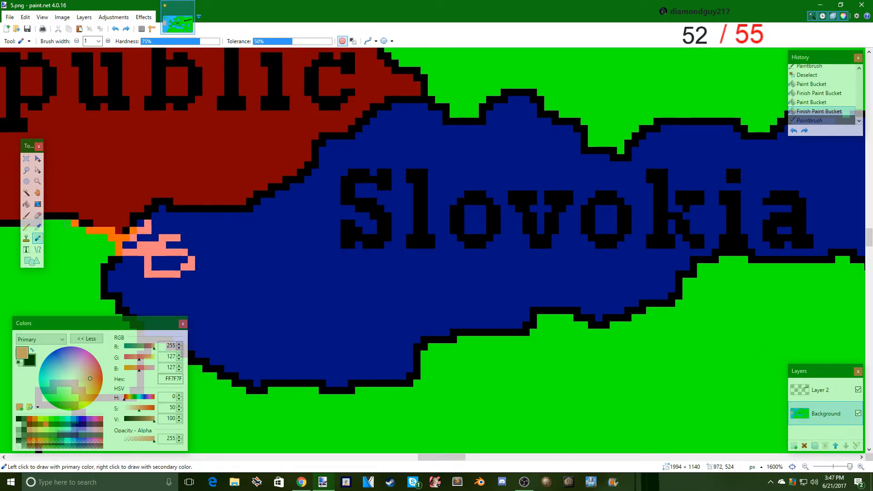
{"action": "key", "text": "ctrl+z"}
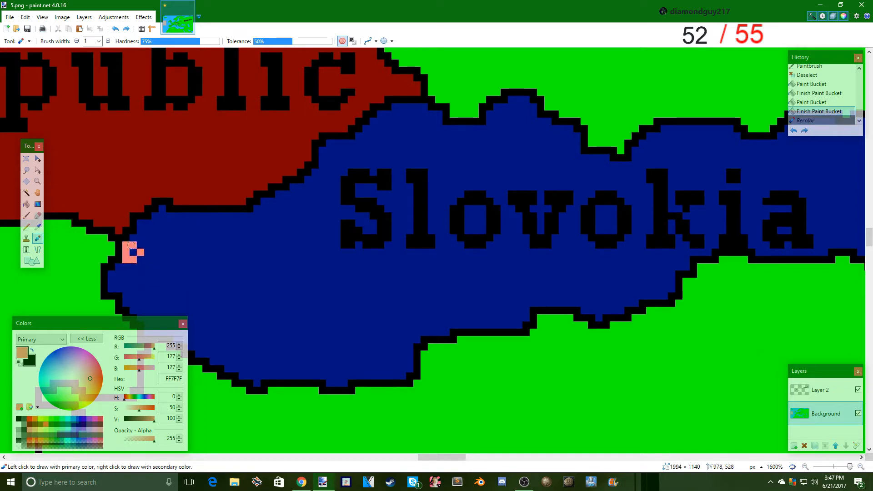
{"action": "left_click_drag", "start_coordinate": [116, 268], "coordinate": [139, 252]}
{"action": "key", "text": "ctrl+z"}
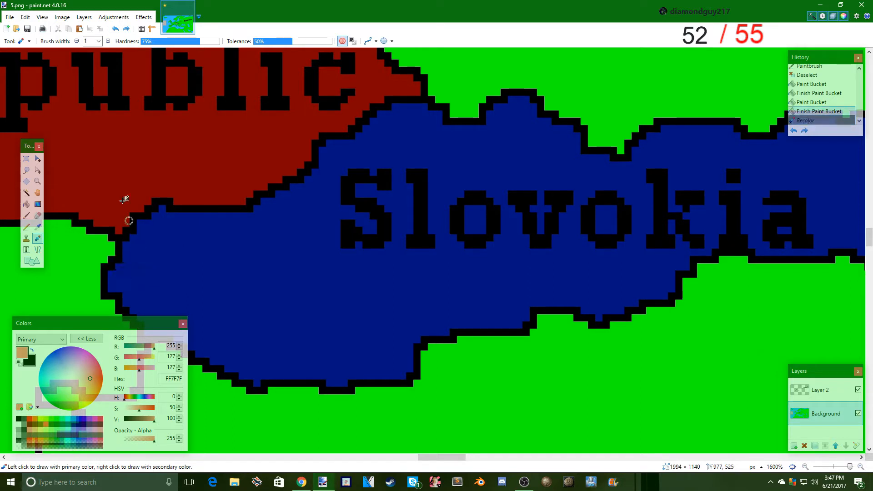
{"action": "left_click", "coordinate": [26, 217]}
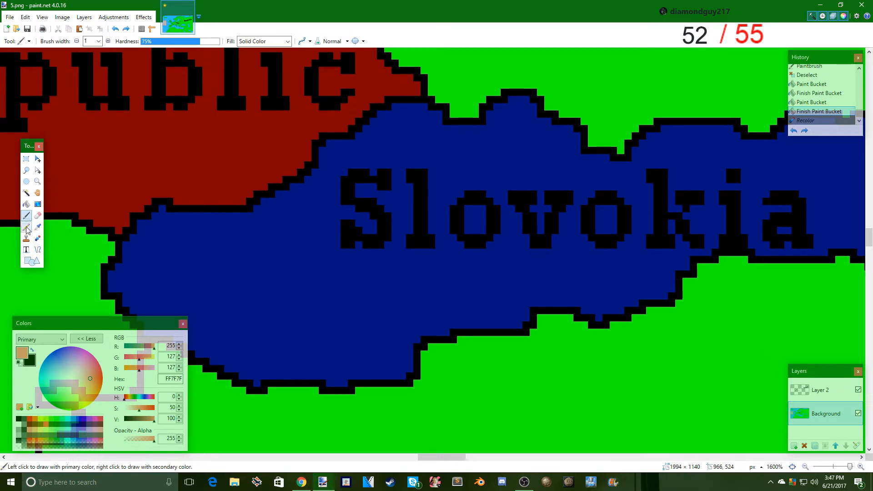
{"action": "left_click", "coordinate": [38, 239]}
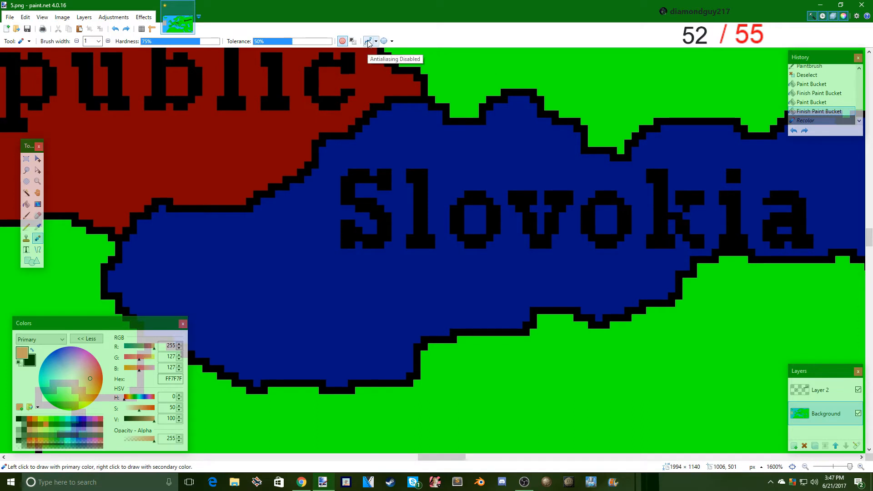
- Paint a light red FF7F7F front line with the Paintbrush across Slovokia's western tip and along its border with the Czech Republic
{"action": "left_click", "coordinate": [25, 216]}
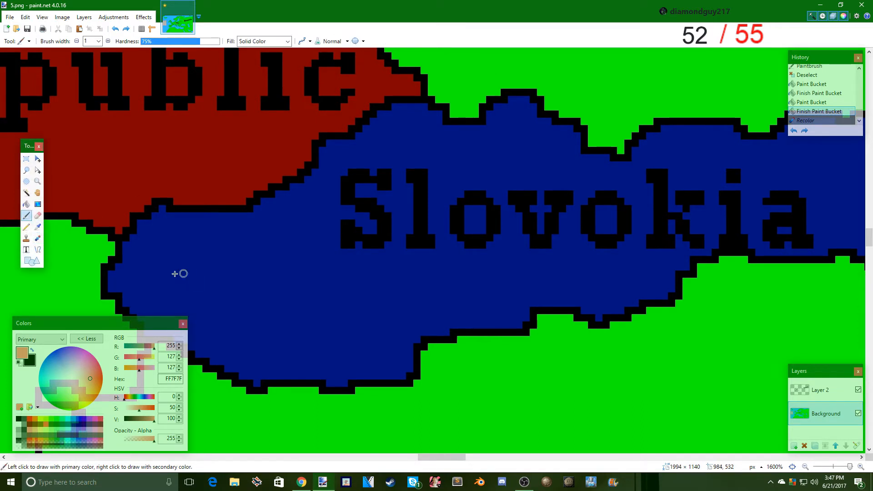
{"action": "left_click_drag", "start_coordinate": [117, 288], "coordinate": [157, 265]}
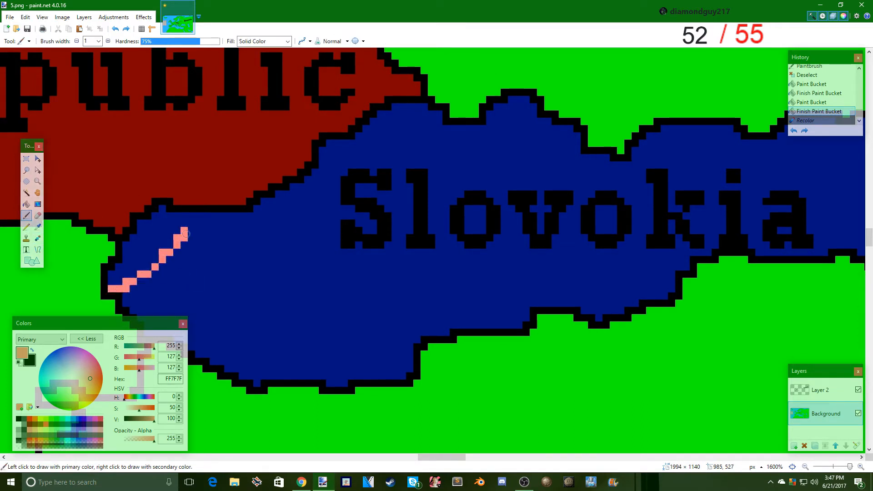
{"action": "left_click_drag", "start_coordinate": [190, 217], "coordinate": [192, 213]}
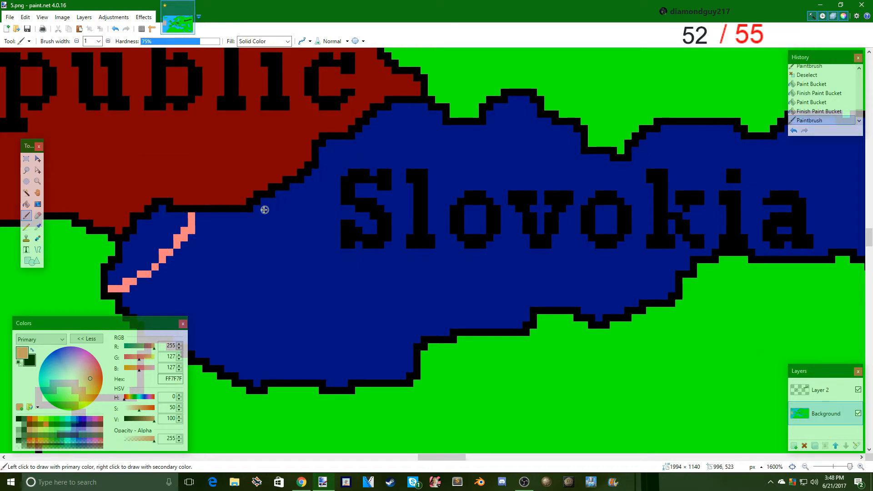
{"action": "left_click_drag", "start_coordinate": [312, 189], "coordinate": [340, 164]}
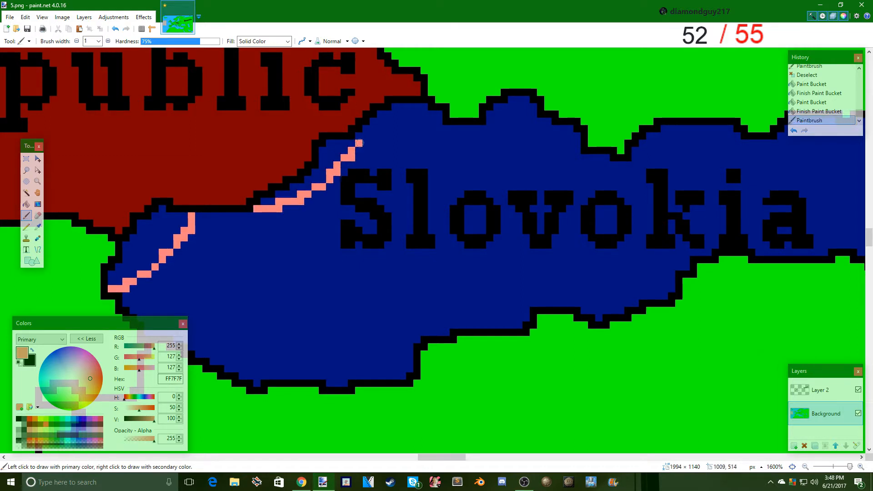
{"action": "mouse_move", "coordinate": [409, 108]}
{"action": "left_mouse_down"}
{"action": "mouse_move", "coordinate": [424, 108]}
{"action": "mouse_move", "coordinate": [380, 122]}
{"action": "left_mouse_up"}
{"action": "left_click", "coordinate": [402, 107]}
{"action": "left_click", "coordinate": [395, 108]}
{"action": "left_click", "coordinate": [373, 130]}
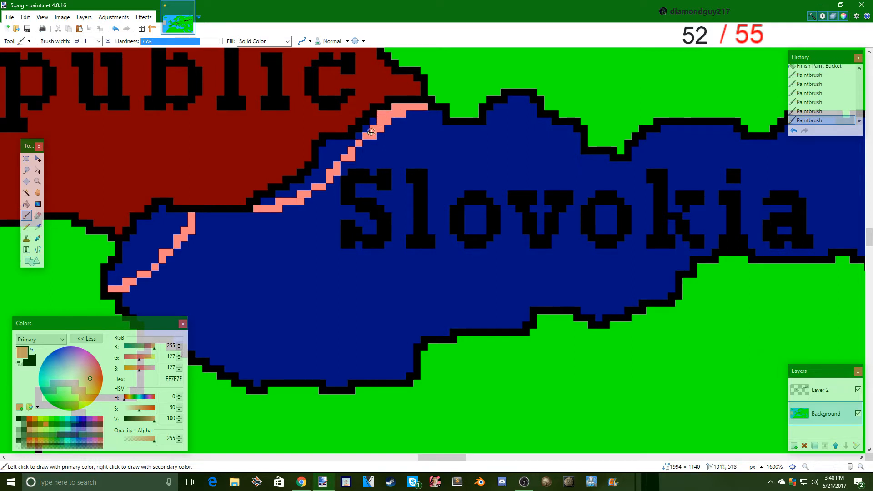
{"action": "left_click", "coordinate": [356, 138]}
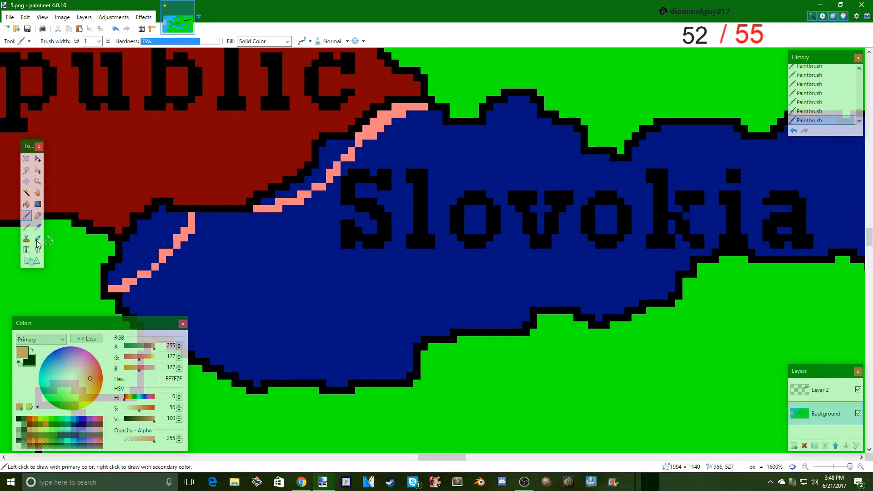
- Fill the pockets between the front line and Slovokia's western border with light red, using the Paint Bucket at 0% tolerance
{"action": "left_click", "coordinate": [26, 204]}
{"action": "left_click", "coordinate": [317, 178]}
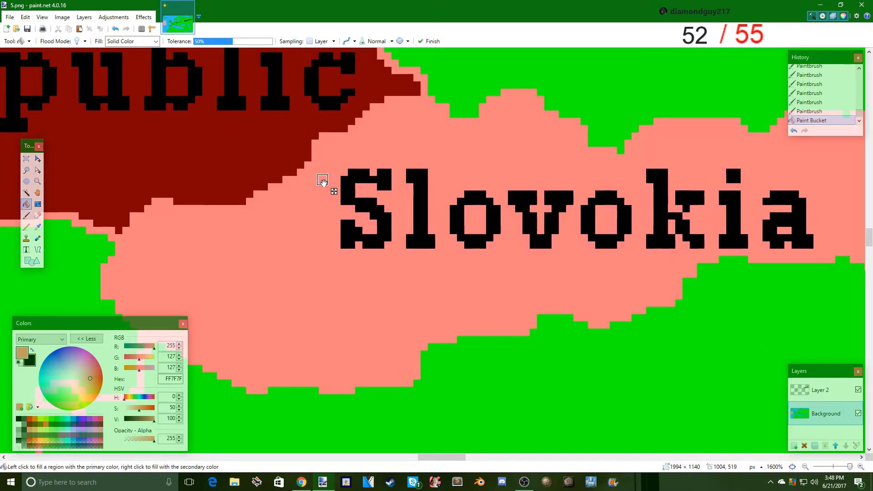
{"action": "left_click_drag", "start_coordinate": [219, 47], "coordinate": [194, 44]}
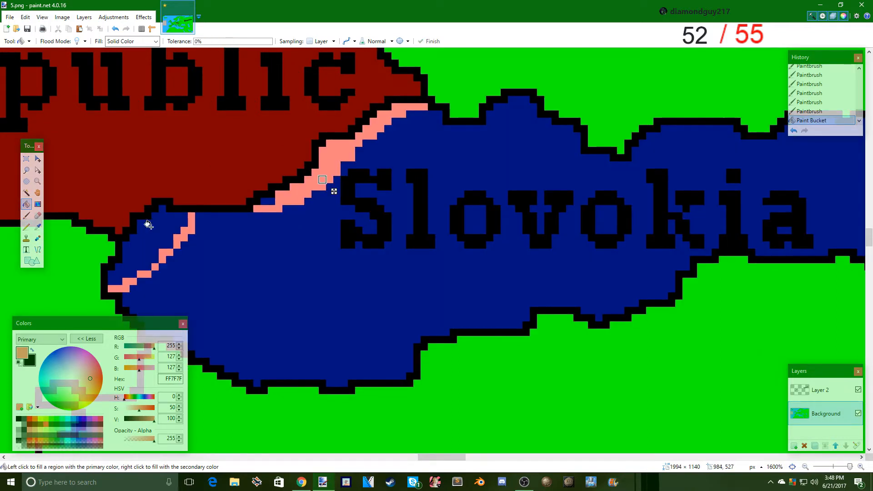
{"action": "left_click", "coordinate": [270, 201]}
{"action": "left_click", "coordinate": [155, 237]}
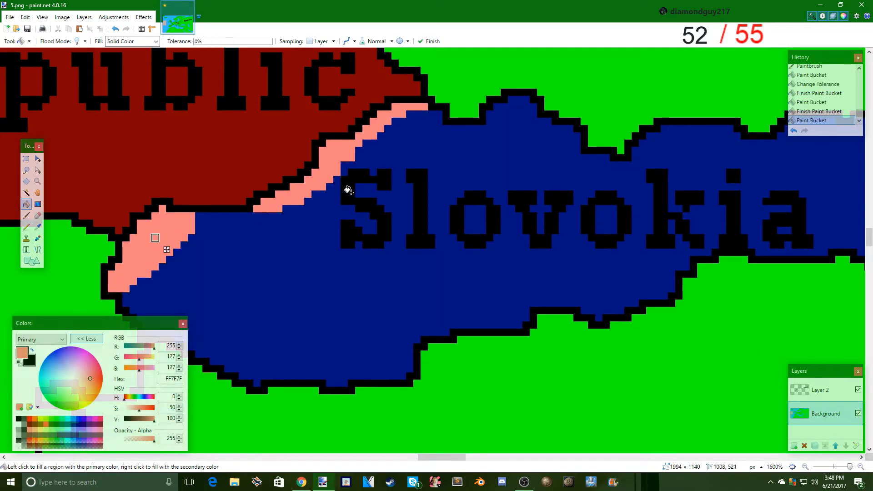
- Save the map as a flattened PNG named 6 in the mappingtut folder, and restore the separate layers by undoing the flatten
{"action": "left_click", "coordinate": [9, 18]}
{"action": "left_click", "coordinate": [27, 90]}
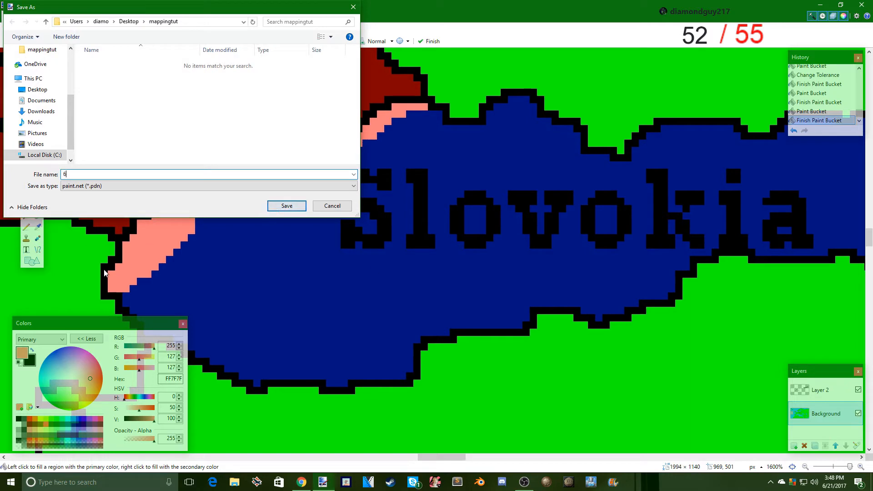
{"action": "left_click", "coordinate": [83, 187]}
{"action": "left_click", "coordinate": [268, 215]}
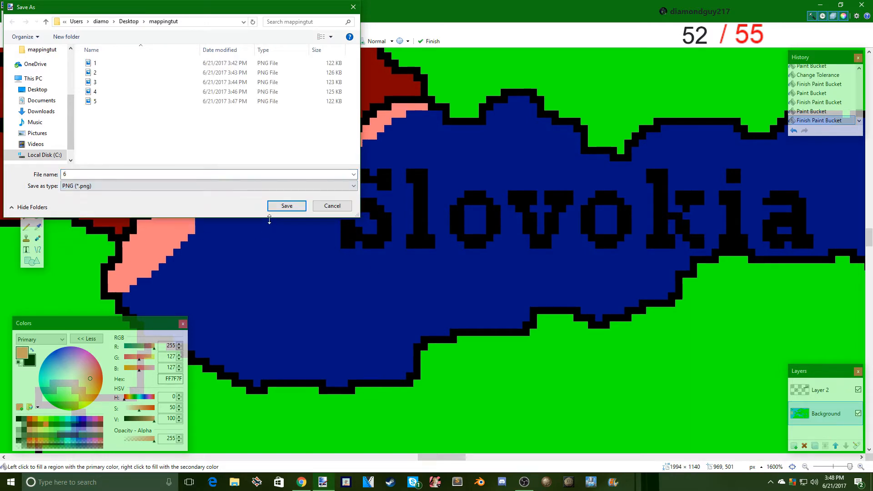
{"action": "left_click", "coordinate": [281, 207]}
{"action": "left_click", "coordinate": [338, 297]}
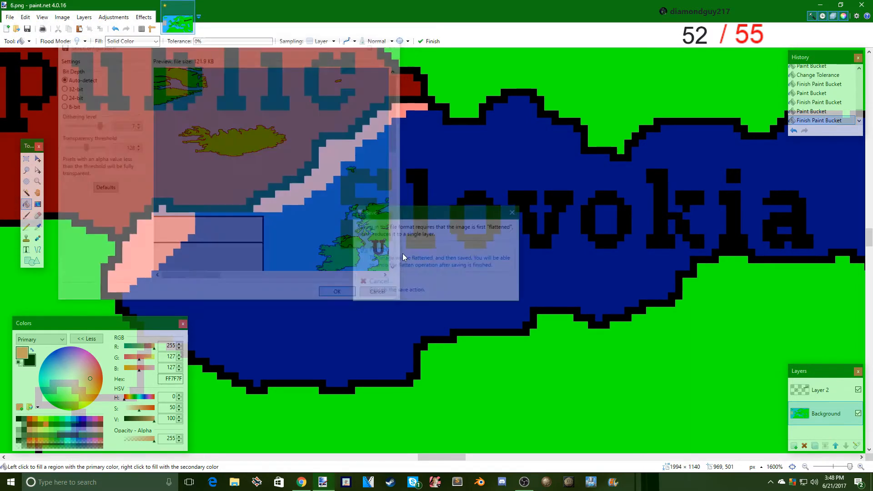
{"action": "left_click", "coordinate": [402, 255]}
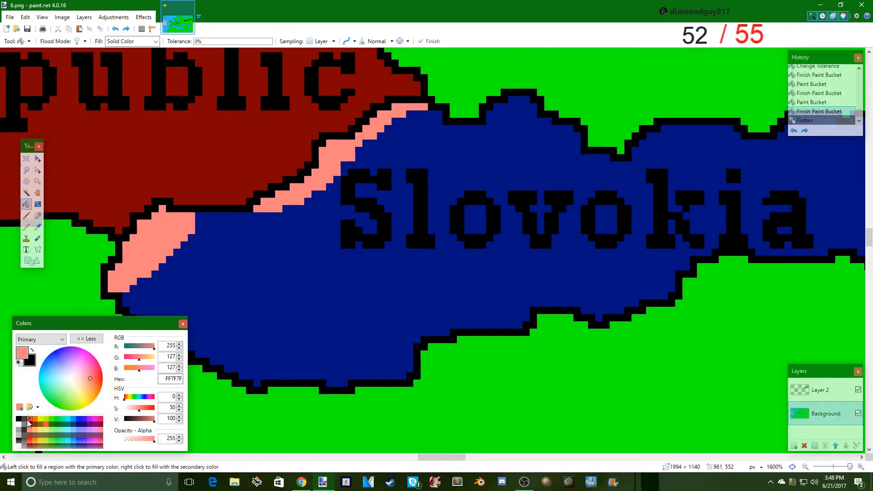
- Refill both light red occupied areas in western Slovokia with pure red FF0000
{"action": "left_click", "coordinate": [29, 419]}
{"action": "left_click", "coordinate": [135, 244]}
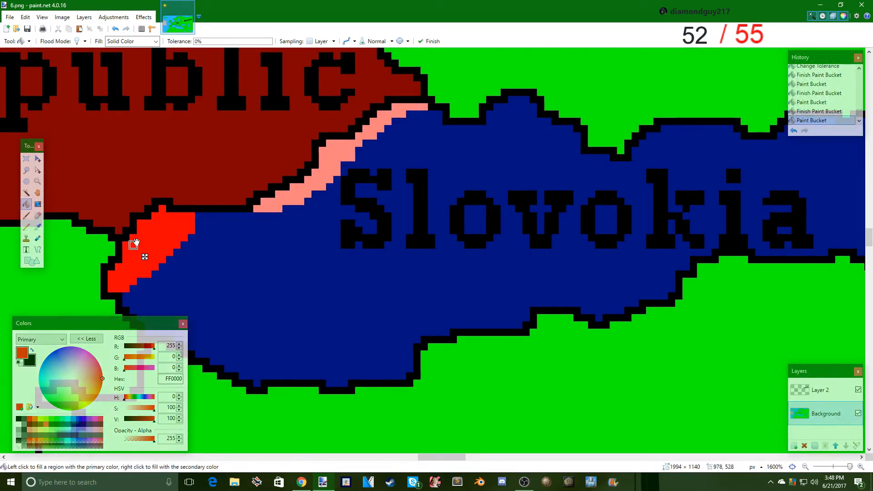
{"action": "left_click", "coordinate": [308, 182]}
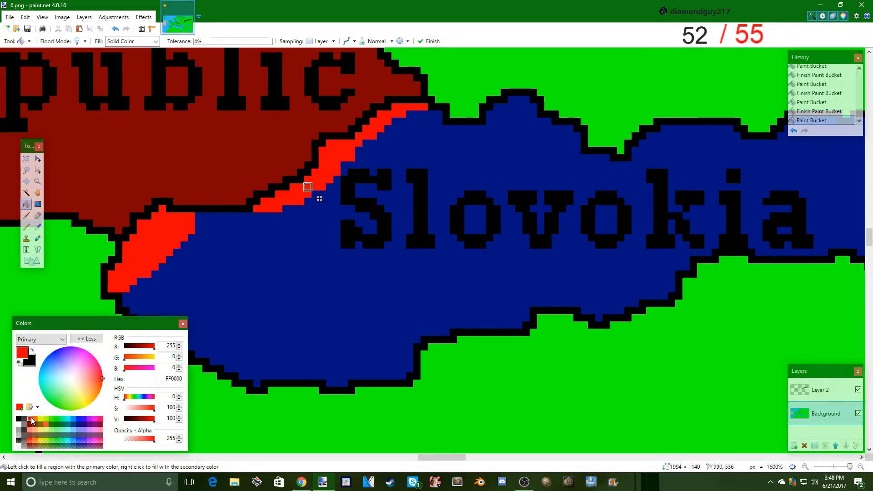
- Paint a second front line in orange-red FF5238 with the Paintbrush, just inside Slovokia beyond the red occupied areas
{"action": "left_click", "coordinate": [27, 206]}
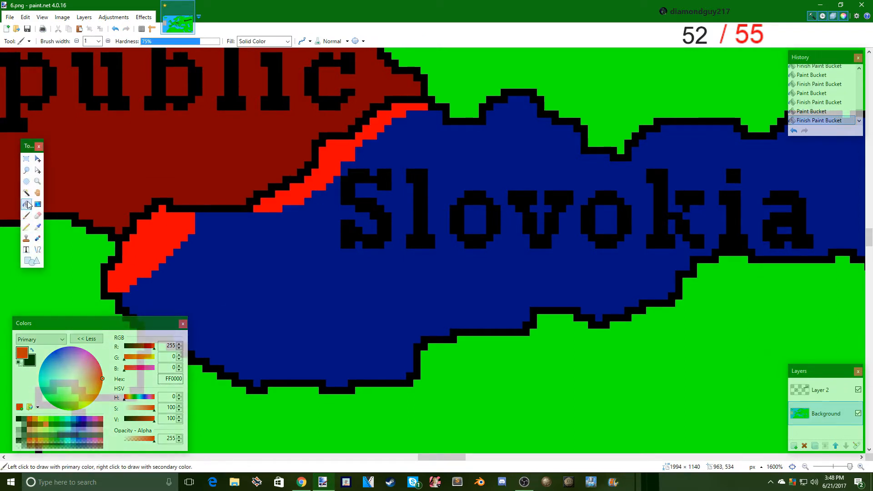
{"action": "left_click", "coordinate": [97, 382]}
{"action": "left_click", "coordinate": [26, 215]}
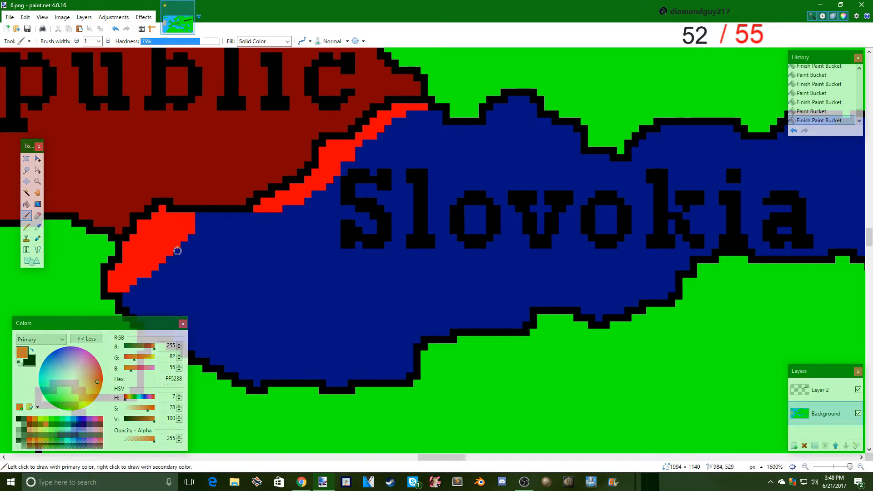
{"action": "left_click_drag", "start_coordinate": [177, 251], "coordinate": [208, 243]}
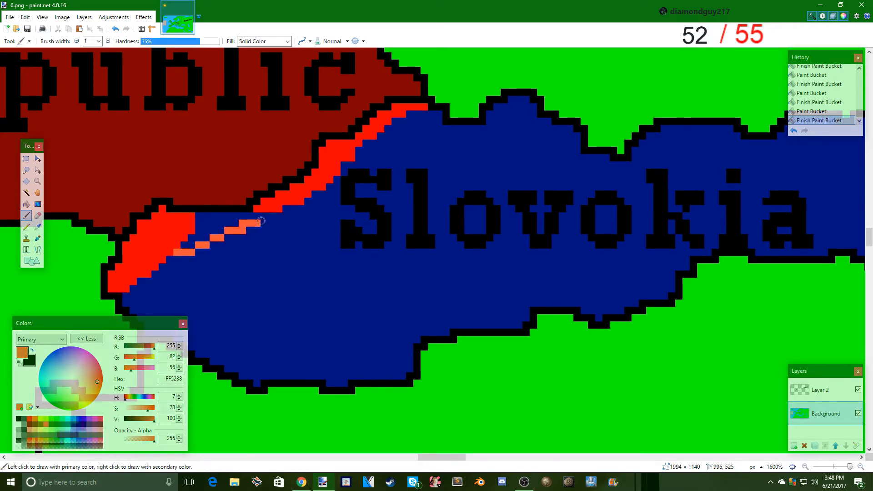
{"action": "left_click_drag", "start_coordinate": [261, 221], "coordinate": [269, 215]}
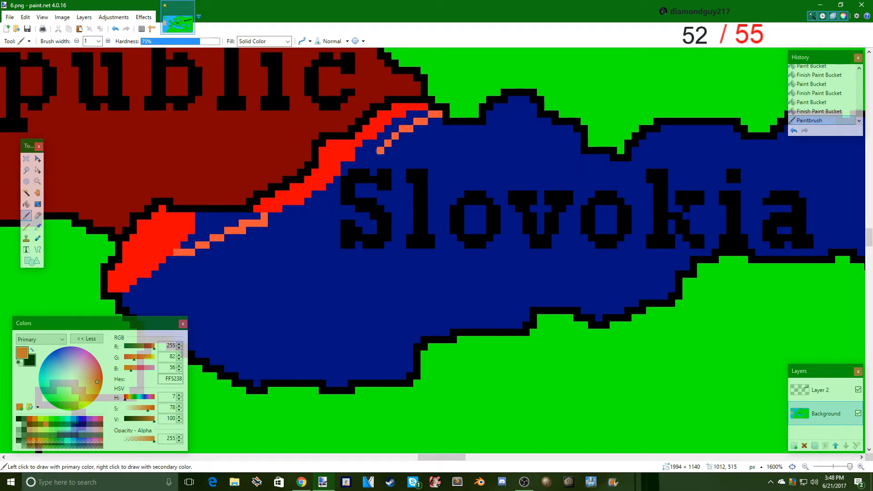
{"action": "left_click_drag", "start_coordinate": [380, 150], "coordinate": [360, 173]}
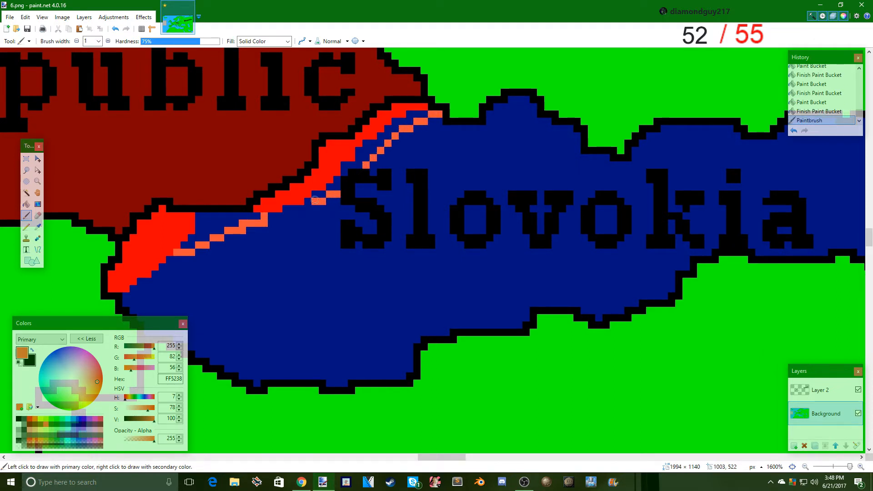
{"action": "left_click_drag", "start_coordinate": [315, 200], "coordinate": [309, 201]}
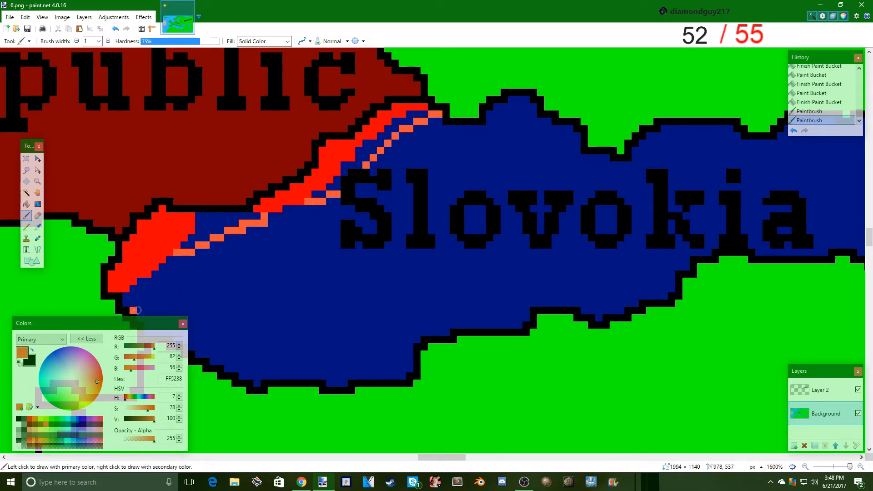
{"action": "left_click_drag", "start_coordinate": [136, 310], "coordinate": [163, 267]}
{"action": "left_click", "coordinate": [163, 266]}
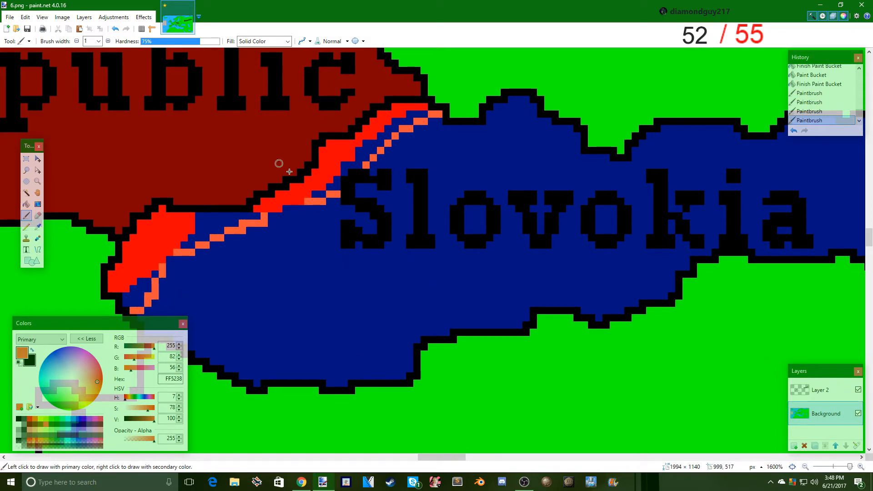
- Fill the blue gaps between the red area and the new front line at Slovokia's western tip with orange-red FF5238
{"action": "left_click", "coordinate": [27, 205]}
{"action": "left_click", "coordinate": [126, 310]}
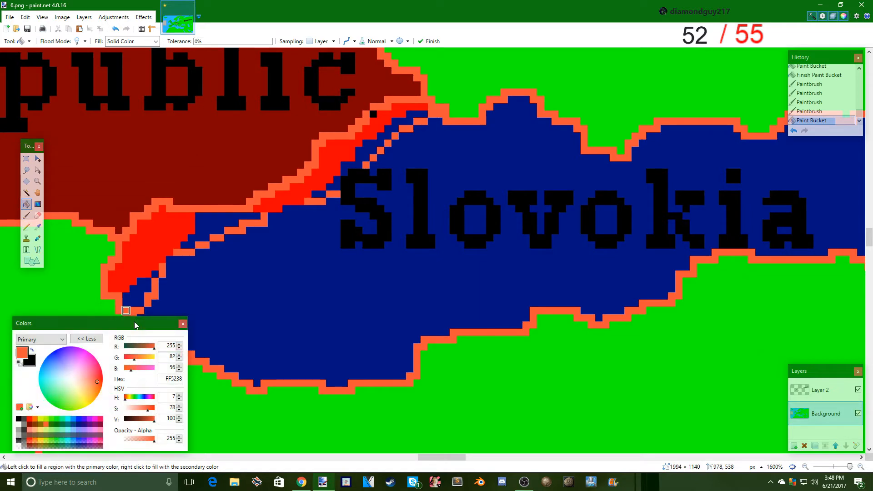
{"action": "scroll", "coordinate": [159, 285], "scroll_direction": "down", "scroll_amount": 3}
{"action": "left_click_drag", "start_coordinate": [139, 212], "coordinate": [152, 198]}
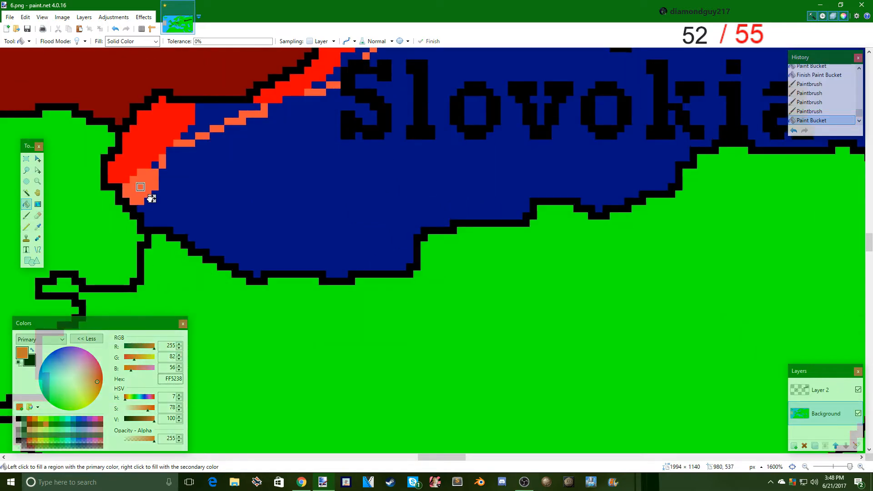
{"action": "scroll", "coordinate": [222, 172], "scroll_direction": "up", "scroll_amount": 2}
{"action": "left_click", "coordinate": [215, 164]}
{"action": "left_click", "coordinate": [155, 220]}
- Fill the remaining blue gaps behind the new front line along Slovokia's northwestern border with orange-red FF5238
{"action": "scroll", "coordinate": [306, 172], "scroll_direction": "up", "scroll_amount": 4}
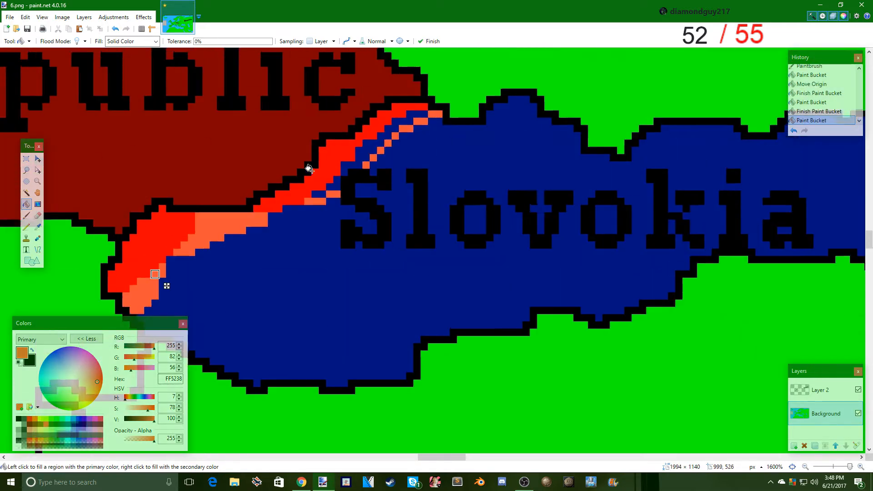
{"action": "left_click", "coordinate": [359, 274]}
{"action": "left_click", "coordinate": [317, 303]}
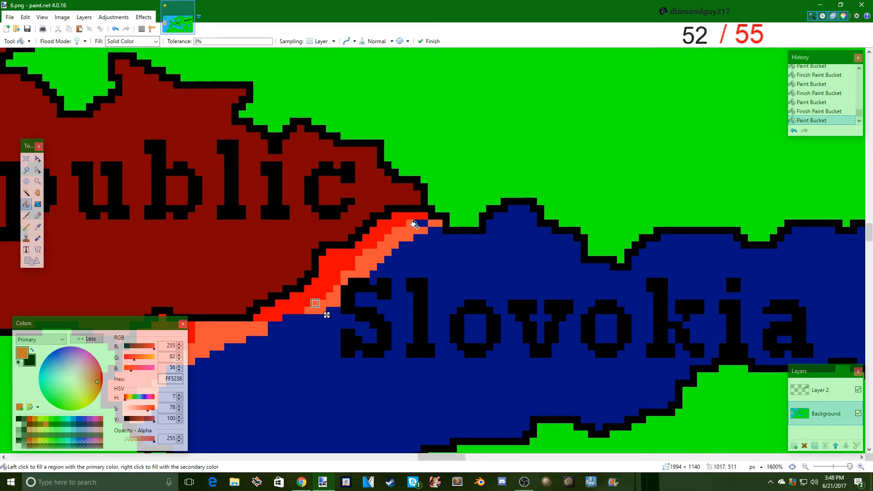
{"action": "left_click", "coordinate": [422, 221]}
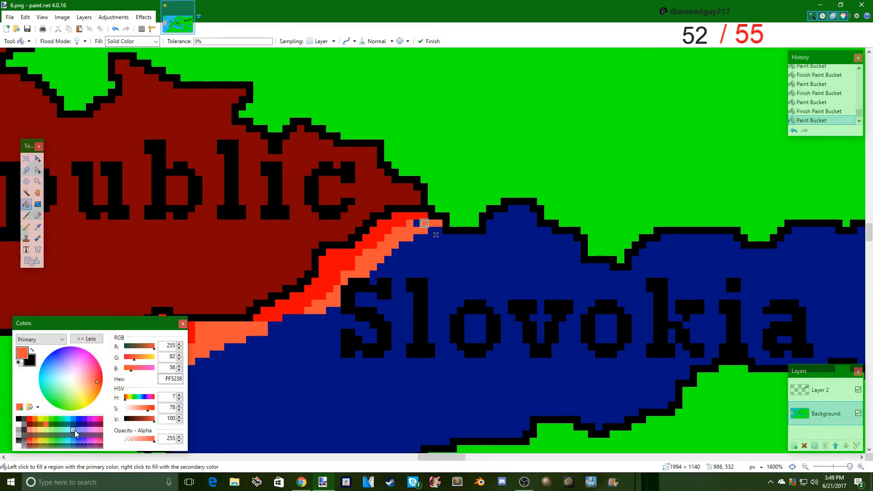
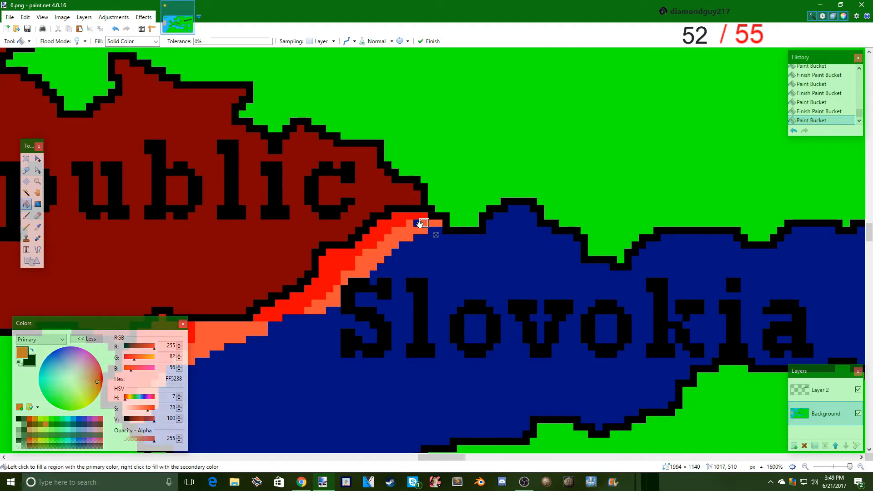
- Save the map as a flattened PNG named 7 and undo the flattening to get the separate layers back
{"action": "scroll", "coordinate": [286, 249], "scroll_direction": "down", "scroll_amount": 2}
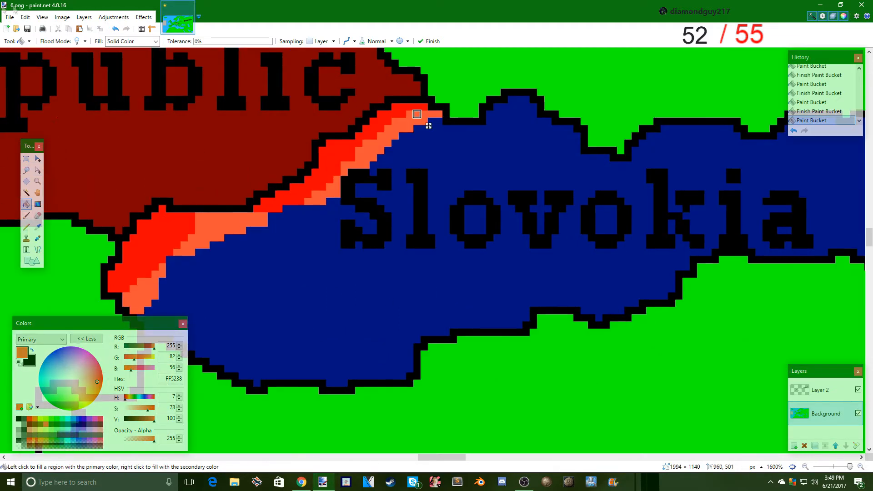
{"action": "left_click", "coordinate": [10, 17]}
{"action": "left_click", "coordinate": [27, 85]}
{"action": "type", "text": "7"}
{"action": "left_click", "coordinate": [90, 186]}
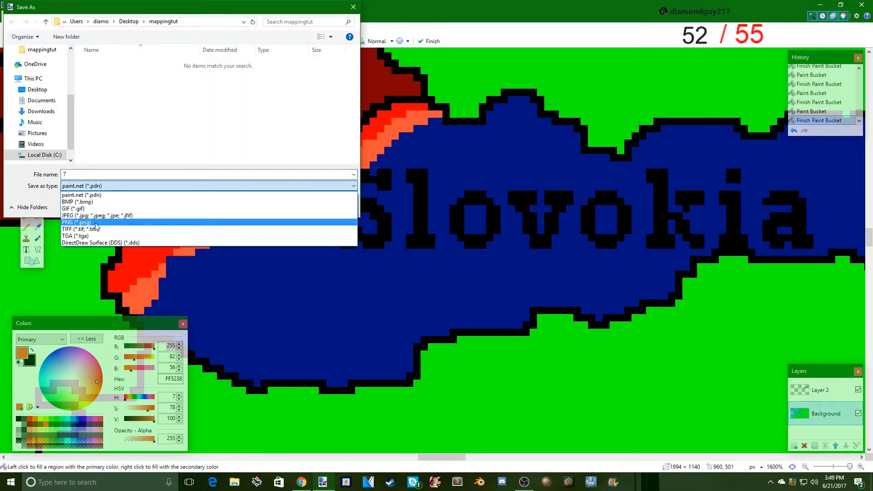
{"action": "left_click", "coordinate": [92, 221]}
{"action": "left_click", "coordinate": [288, 207]}
{"action": "left_click", "coordinate": [396, 263]}
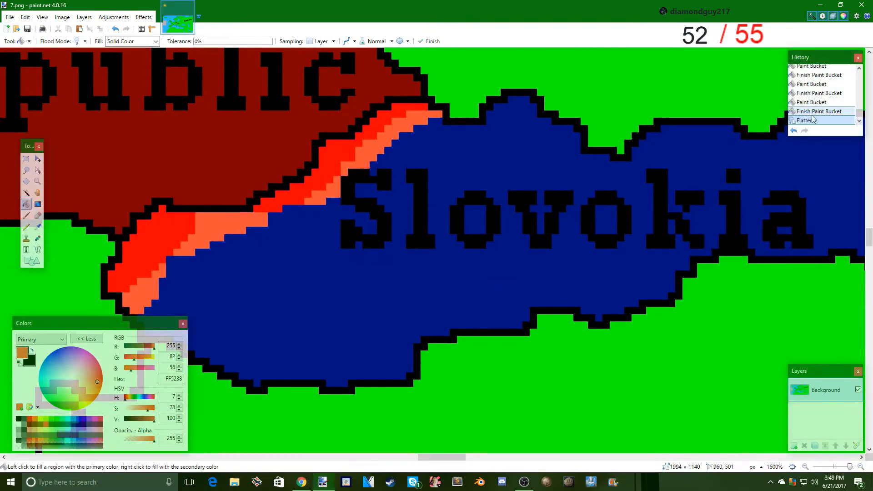
{"action": "left_click", "coordinate": [809, 111]}
- Refill the orange-red front-line areas in western Slovokia with pure red FF0000
{"action": "left_click", "coordinate": [29, 419]}
{"action": "left_click", "coordinate": [235, 224]}
{"action": "scroll", "coordinate": [235, 223], "scroll_direction": "down", "scroll_amount": 2}
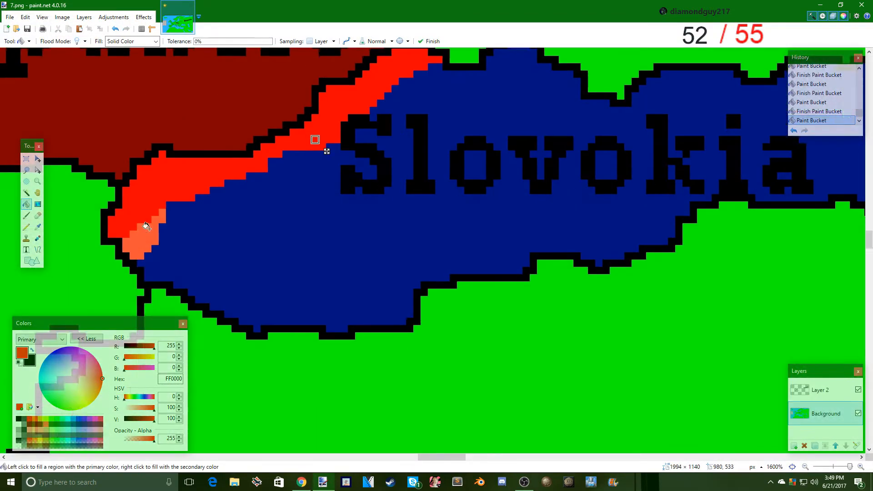
- Paint a new orange-red FF5238 front line with the Paintbrush, just inside Slovokia at its western tip and across the letter S
{"action": "key", "text": "b"}
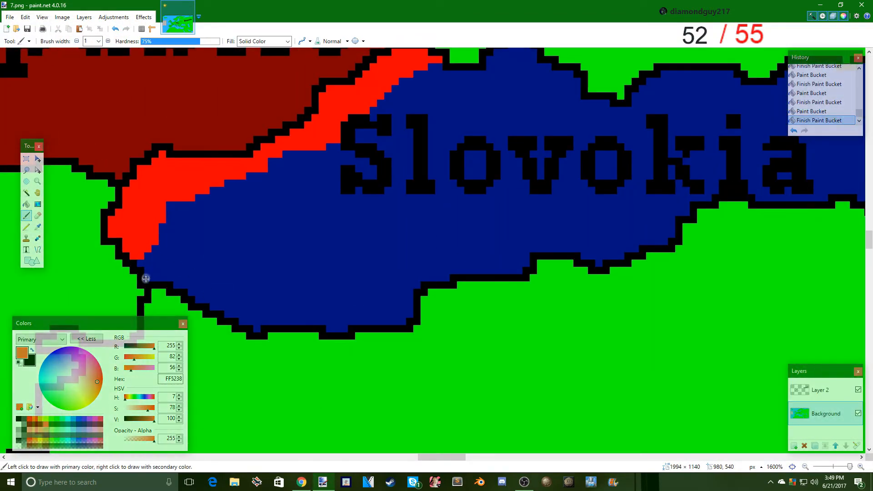
{"action": "left_click_drag", "start_coordinate": [145, 278], "coordinate": [229, 182]}
{"action": "scroll", "coordinate": [319, 154], "scroll_direction": "up", "scroll_amount": 1}
{"action": "mouse_move", "coordinate": [446, 128]}
{"action": "left_mouse_down"}
{"action": "mouse_move", "coordinate": [375, 190]}
{"action": "mouse_move", "coordinate": [334, 201]}
{"action": "left_mouse_up"}
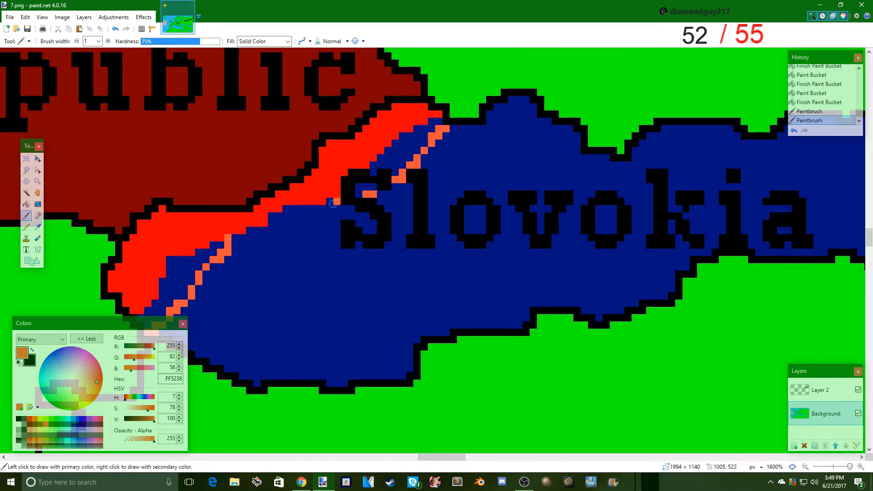
- Extend the front line below the red area's middle in orange-red and paint a light blue 7FC9FF patch over the narrow red strip
{"action": "left_click_drag", "start_coordinate": [242, 237], "coordinate": [286, 216]}
{"action": "mouse_move", "coordinate": [285, 216]}
{"action": "left_mouse_down"}
{"action": "mouse_move", "coordinate": [272, 217]}
{"action": "mouse_move", "coordinate": [265, 230]}
{"action": "left_mouse_up"}
{"action": "left_click_drag", "start_coordinate": [258, 230], "coordinate": [250, 231]}
{"action": "left_click", "coordinate": [54, 371]}
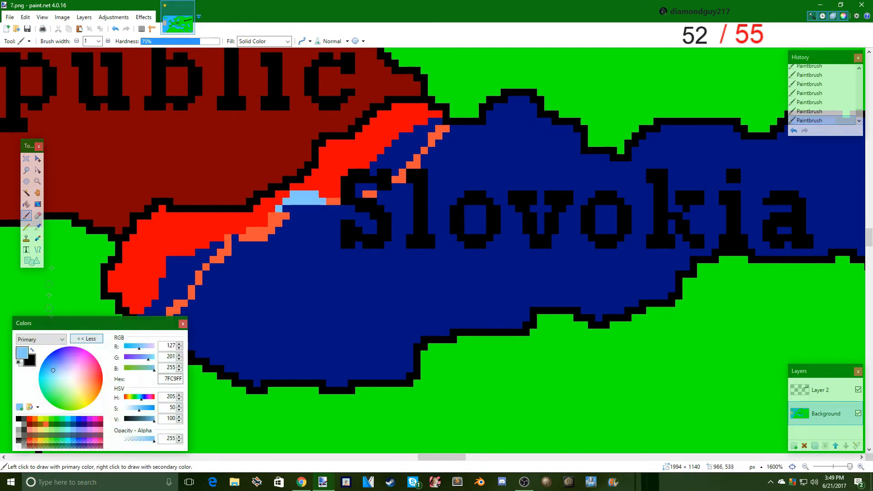
- Fill the blue gaps between the red area and the new front line with orange-red FF5238
{"action": "left_click", "coordinate": [27, 204]}
{"action": "left_click", "coordinate": [39, 428]}
{"action": "left_click", "coordinate": [180, 273]}
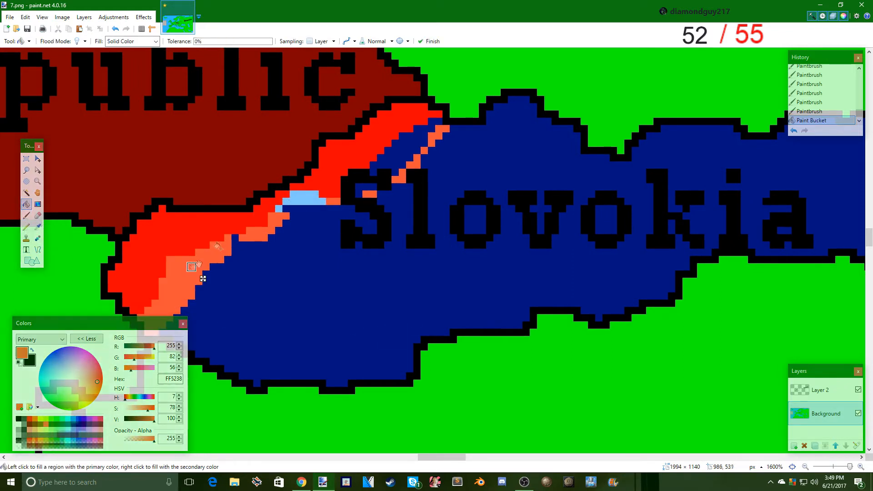
{"action": "left_click", "coordinate": [388, 157]}
- Save the map as a flattened PNG named 8 and undo the flattening to get the separate layers back
{"action": "left_click", "coordinate": [10, 17]}
{"action": "left_click", "coordinate": [23, 81]}
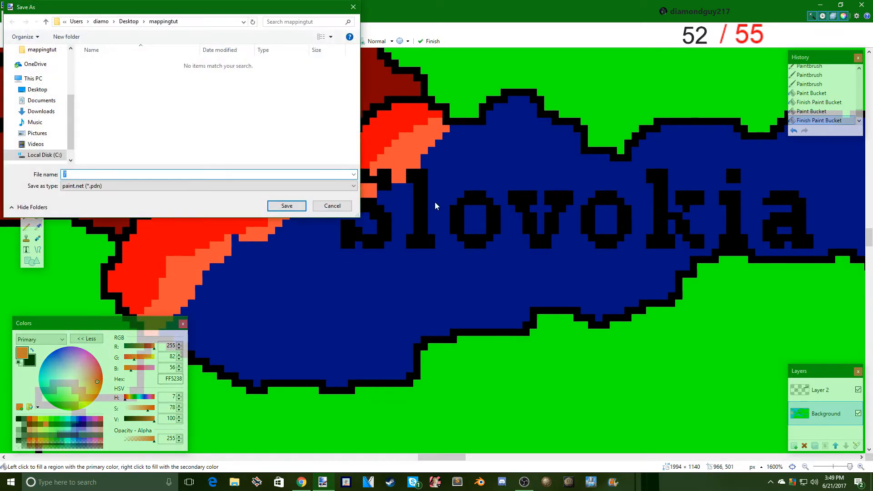
{"action": "left_click", "coordinate": [313, 186]}
{"action": "left_click", "coordinate": [291, 221]}
{"action": "left_click", "coordinate": [287, 205]}
{"action": "left_click", "coordinate": [337, 294]}
{"action": "left_click", "coordinate": [409, 246]}
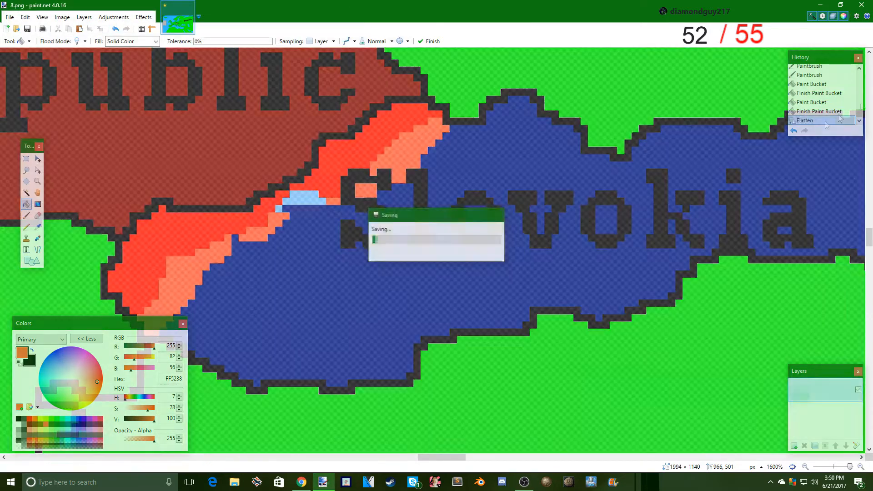
{"action": "key", "text": "ctrl+z"}
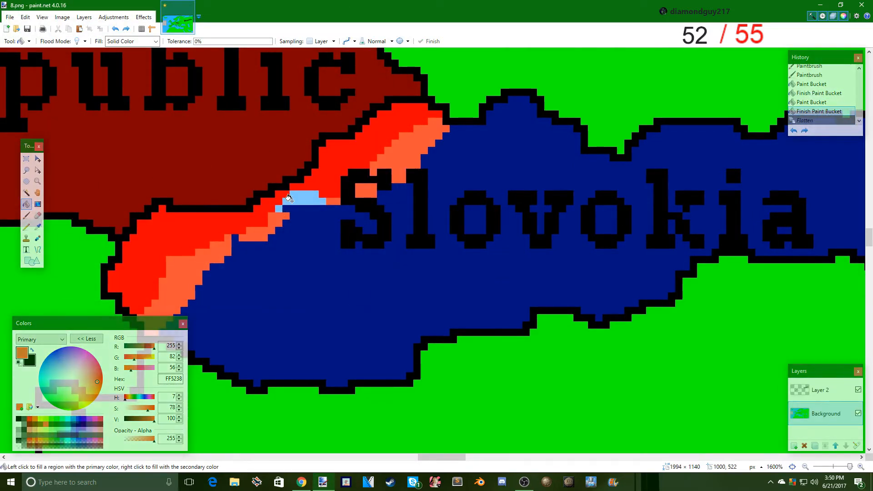
- Refill the orange-red areas behind the front line, including the one inside the letter S, with pure red FF0000
{"action": "left_click", "coordinate": [26, 211]}
{"action": "left_click", "coordinate": [26, 204]}
{"action": "left_click", "coordinate": [29, 419]}
{"action": "left_click", "coordinate": [253, 229]}
{"action": "left_click", "coordinate": [366, 191]}
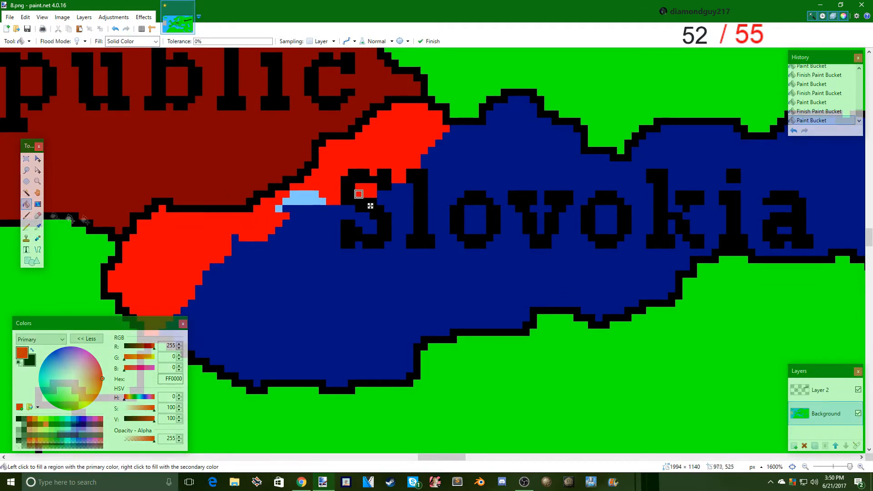
- Fill the light blue patch along the Czech border with orange-red FF5238
{"action": "left_click", "coordinate": [45, 430]}
{"action": "left_click", "coordinate": [46, 424]}
{"action": "left_click", "coordinate": [290, 200]}
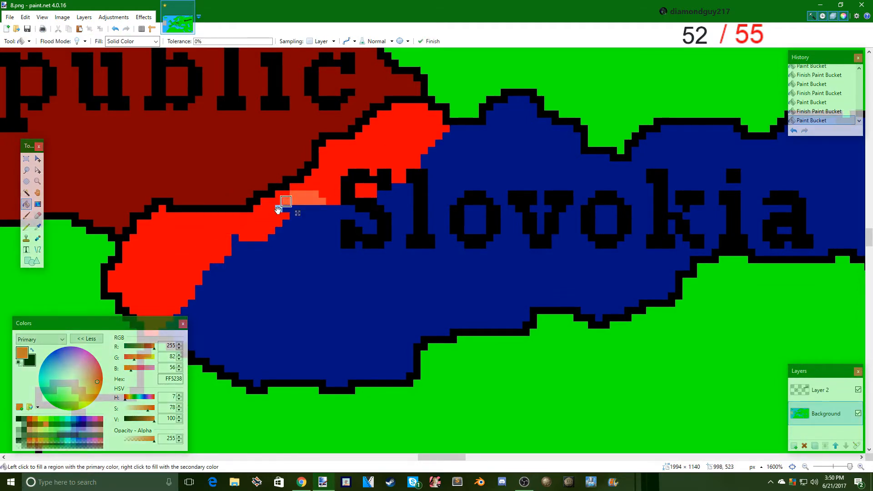
{"action": "left_click", "coordinate": [257, 223]}
{"action": "left_click_drag", "start_coordinate": [269, 235], "coordinate": [291, 220]}
- Paint a further orange-red FF5238 front line with the Paintbrush, east of the red area in southwestern and northern Slovokia
{"action": "left_click", "coordinate": [26, 216]}
{"action": "scroll", "coordinate": [190, 281], "scroll_direction": "down", "scroll_amount": 1}
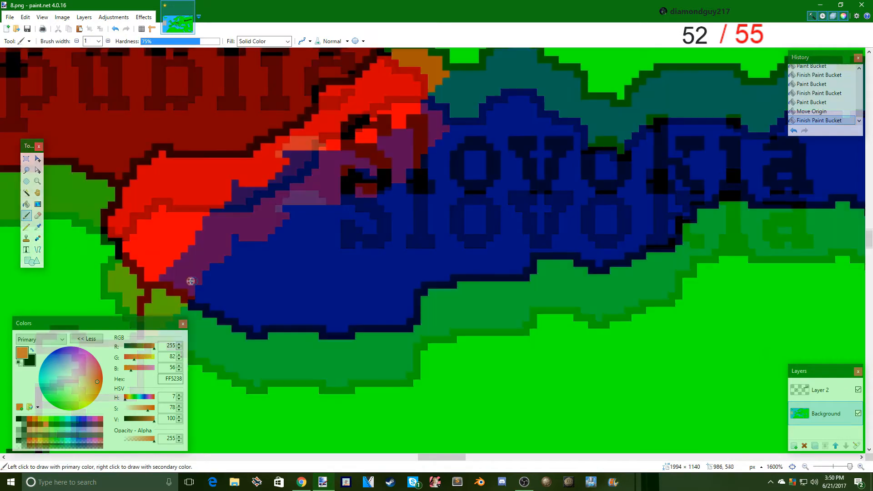
{"action": "mouse_move", "coordinate": [184, 285]}
{"action": "left_mouse_down"}
{"action": "mouse_move", "coordinate": [237, 234]}
{"action": "mouse_move", "coordinate": [258, 189]}
{"action": "left_mouse_up"}
{"action": "scroll", "coordinate": [473, 146], "scroll_direction": "up", "scroll_amount": 1}
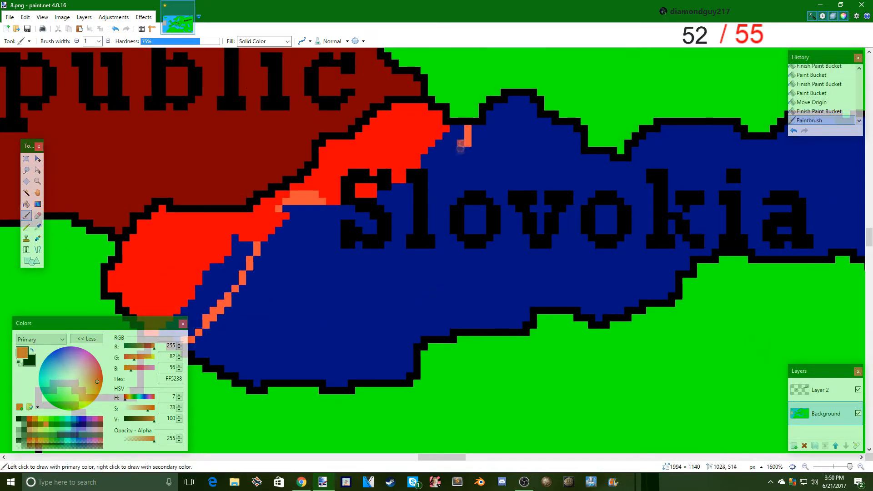
{"action": "mouse_move", "coordinate": [460, 146]}
{"action": "left_mouse_down"}
{"action": "mouse_move", "coordinate": [419, 197]}
{"action": "mouse_move", "coordinate": [369, 218]}
{"action": "mouse_move", "coordinate": [330, 211]}
{"action": "left_mouse_up"}
- Fill the blue gaps behind the northern part of the front line with orange-red FF5238
{"action": "left_click", "coordinate": [26, 204]}
{"action": "left_click", "coordinate": [358, 209]}
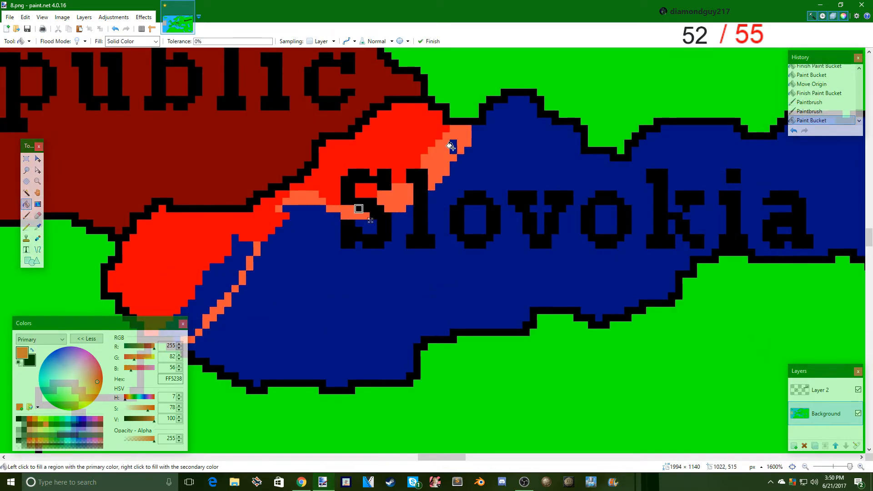
{"action": "scroll", "coordinate": [451, 146], "scroll_direction": "down", "scroll_amount": 1}
- Fill the southwestern gap behind the front line and the adjoining orange-red line with light red FF7F7F
{"action": "left_click", "coordinate": [213, 213]}
{"action": "left_click", "coordinate": [35, 426]}
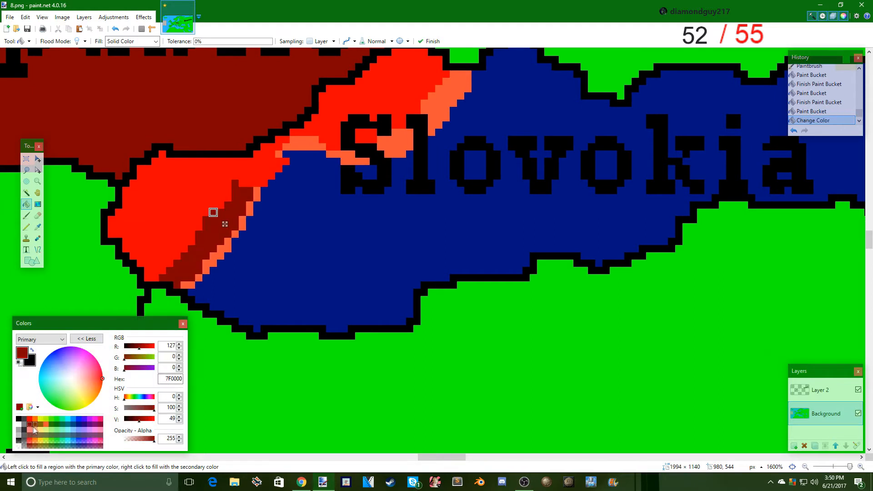
{"action": "left_click", "coordinate": [29, 434]}
{"action": "left_click", "coordinate": [227, 248]}
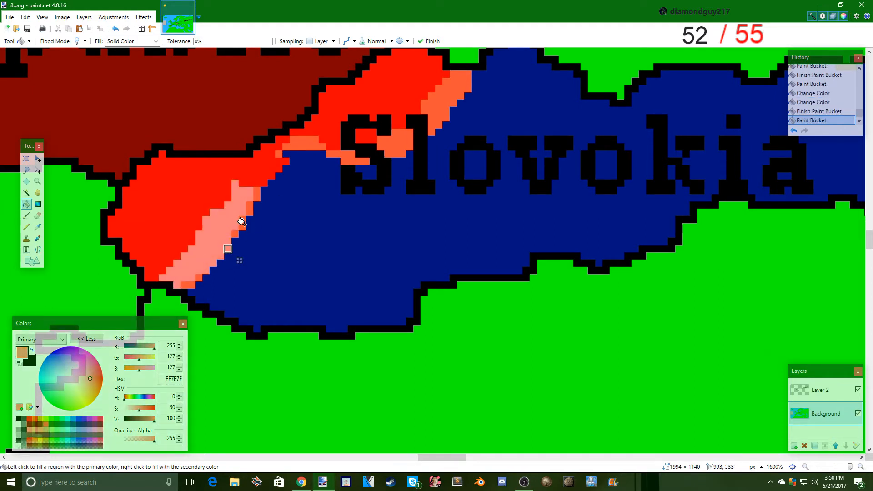
{"action": "left_click", "coordinate": [46, 424]}
{"action": "left_click", "coordinate": [28, 429]}
{"action": "left_click", "coordinate": [192, 285]}
{"action": "left_click_drag", "start_coordinate": [201, 298], "coordinate": [208, 292]}
{"action": "left_click", "coordinate": [188, 285]}
{"action": "left_click", "coordinate": [236, 233]}
{"action": "left_click", "coordinate": [250, 208]}
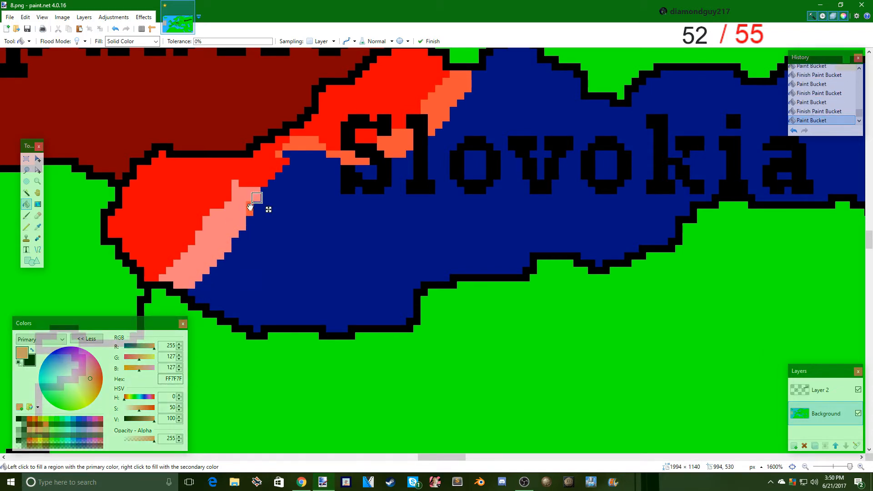
{"action": "left_click_drag", "start_coordinate": [262, 210], "coordinate": [256, 223]}
- Recolor the remaining orange-red front-line areas near the letter S with light red FF7F7F
{"action": "left_click", "coordinate": [293, 143]}
{"action": "left_click", "coordinate": [351, 161]}
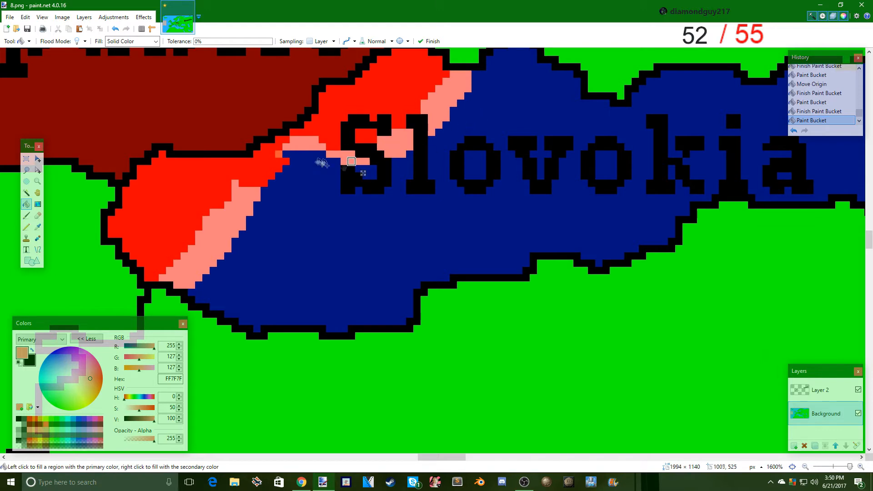
{"action": "left_click", "coordinate": [279, 154]}
- Open the mappingtut folder and inspect the front line in saved frame 8 up close
{"action": "left_click", "coordinate": [234, 482]}
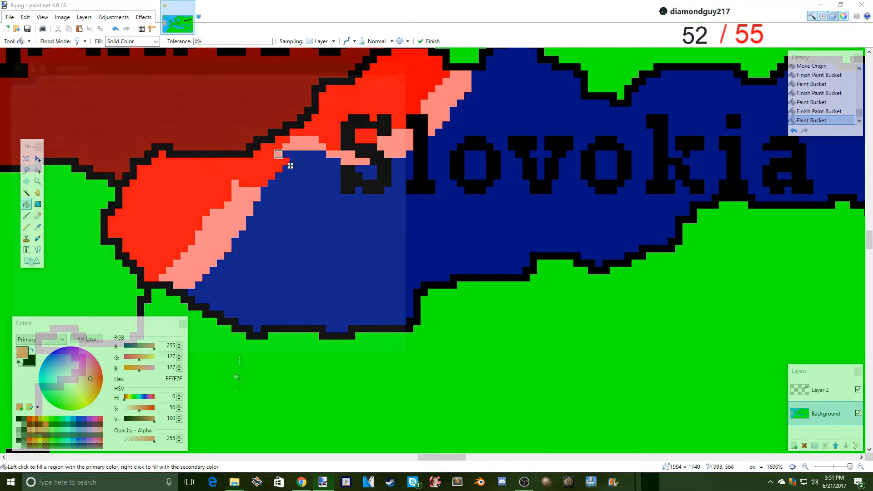
{"action": "left_click", "coordinate": [49, 241]}
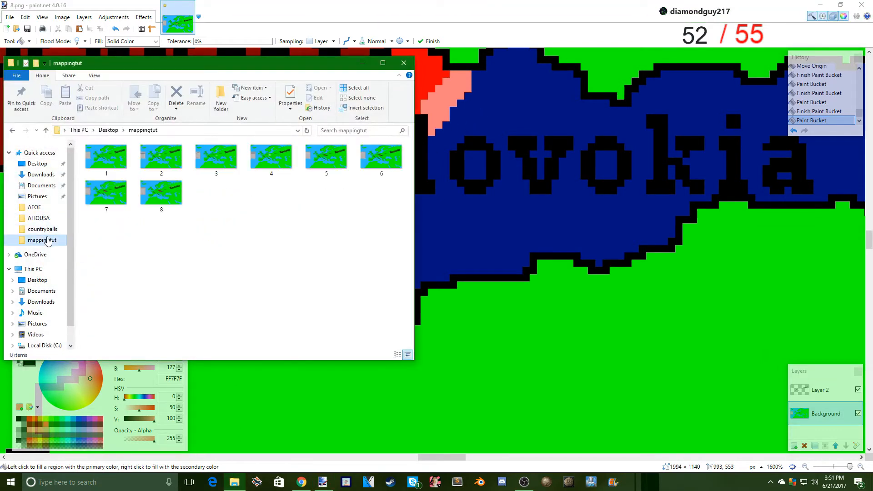
{"action": "double_click", "coordinate": [161, 192]}
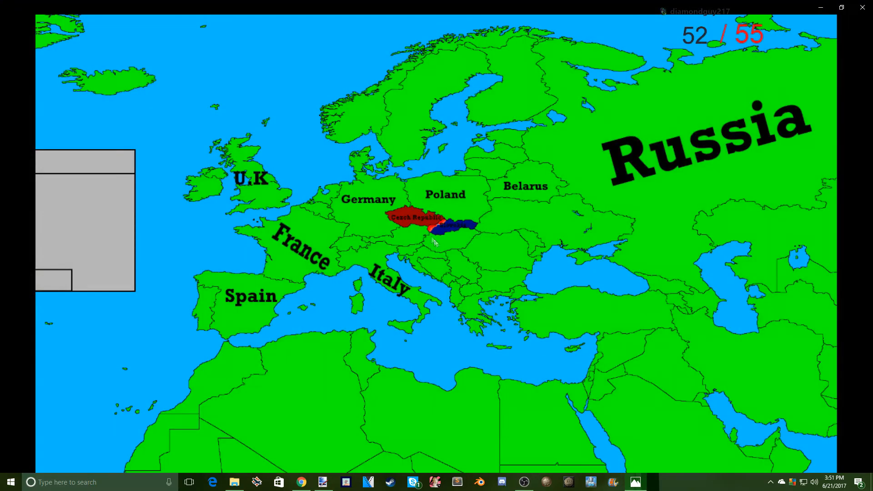
{"action": "scroll", "coordinate": [433, 241], "scroll_direction": "up", "scroll_amount": 5}
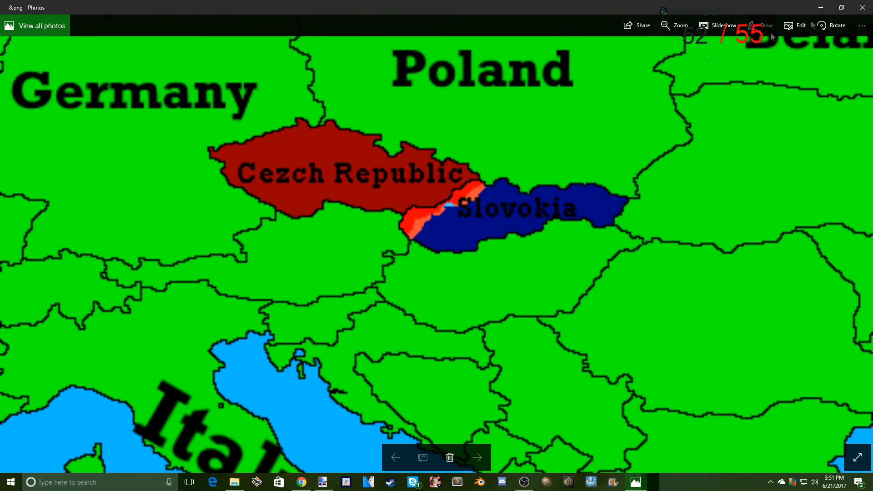
{"action": "left_click", "coordinate": [863, 7]}
- View saved frames 7 and 6 in turn to compare their front lines
{"action": "double_click", "coordinate": [99, 200]}
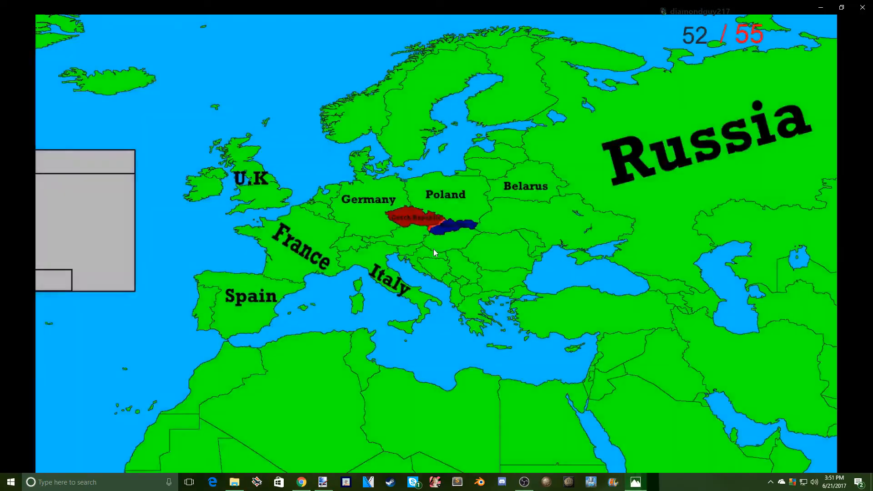
{"action": "scroll", "coordinate": [433, 236], "scroll_direction": "up", "scroll_amount": 5}
{"action": "scroll", "coordinate": [432, 232], "scroll_direction": "down", "scroll_amount": 1}
{"action": "left_click", "coordinate": [862, 7]}
{"action": "double_click", "coordinate": [375, 159]}
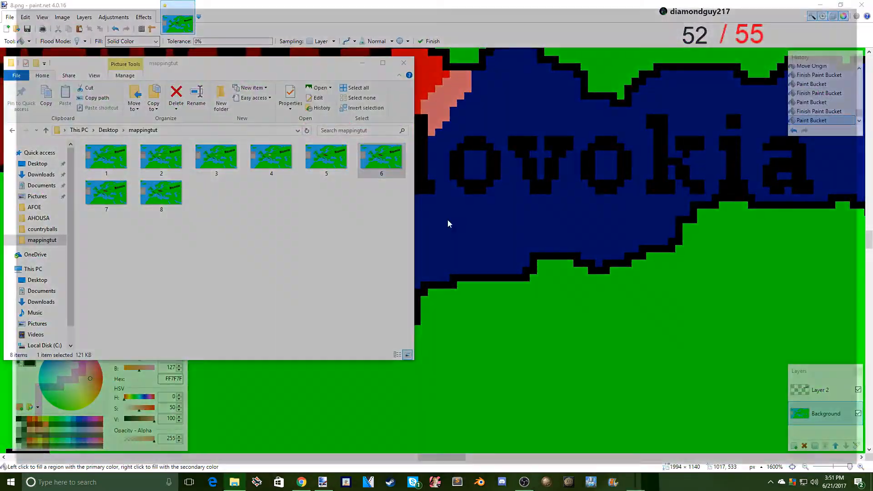
{"action": "scroll", "coordinate": [435, 226], "scroll_direction": "up", "scroll_amount": 5}
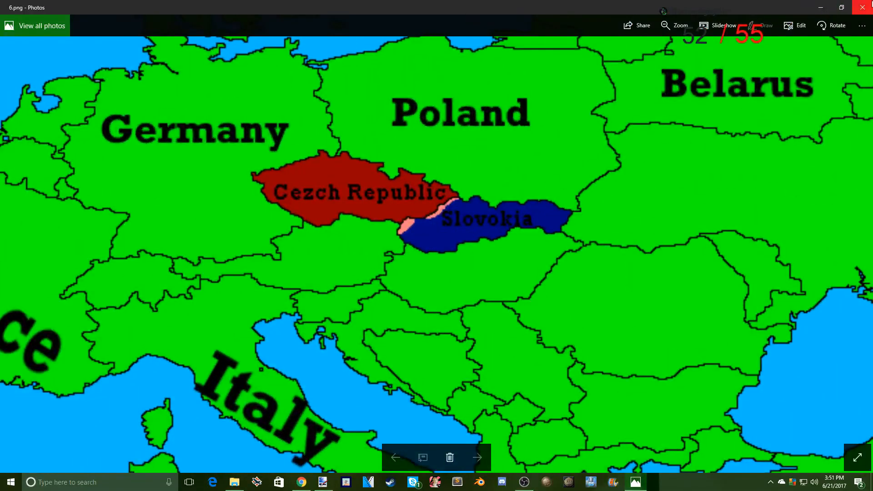
{"action": "left_click", "coordinate": [869, 5]}
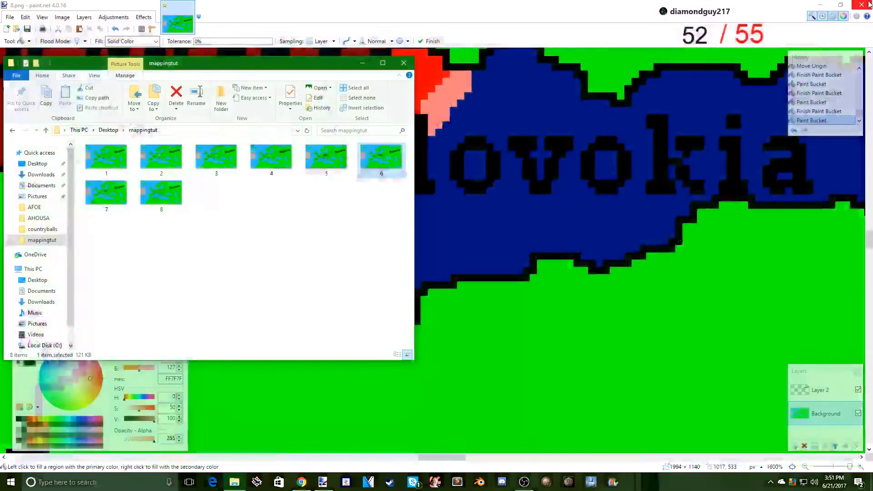
- Recheck the occupied-area colors in frame 7 against those in frame 6
{"action": "mouse_move", "coordinate": [104, 199]}
{"action": "left_mouse_down"}
{"action": "mouse_move", "coordinate": [161, 200]}
{"action": "mouse_move", "coordinate": [101, 193]}
{"action": "left_mouse_up"}
{"action": "double_click", "coordinate": [101, 193]}
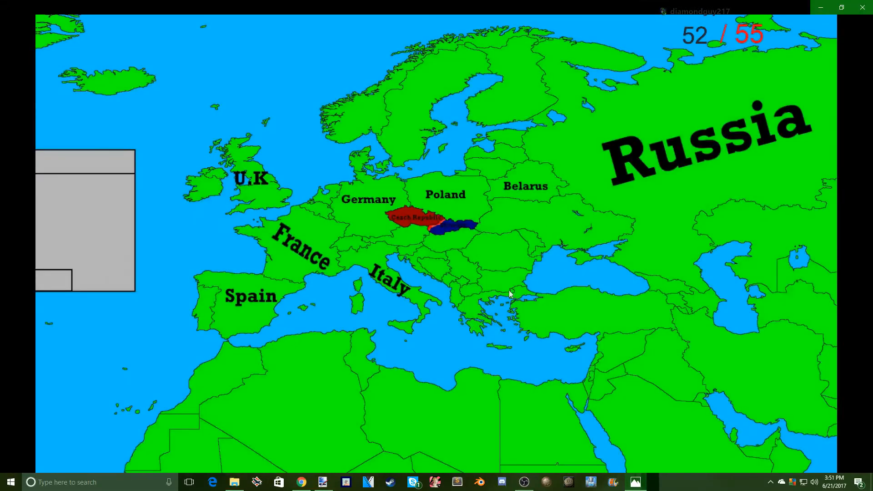
{"action": "scroll", "coordinate": [509, 293], "scroll_direction": "up", "scroll_amount": 5}
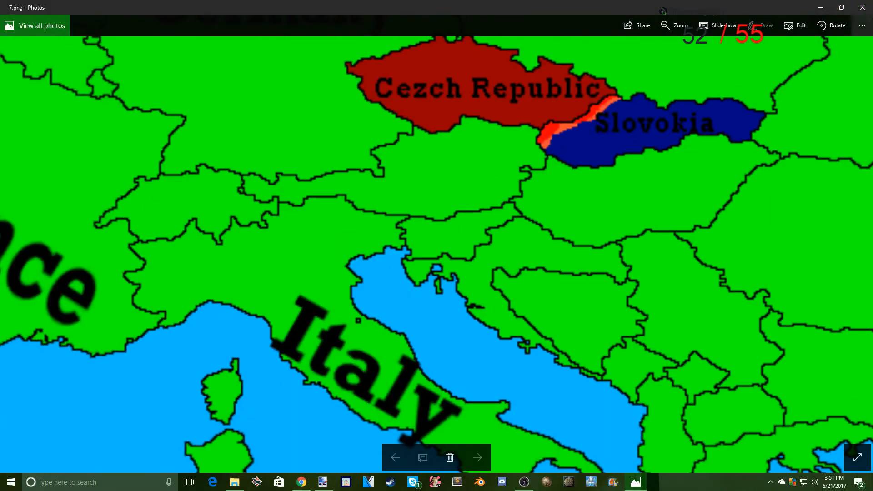
{"action": "left_click", "coordinate": [862, 7]}
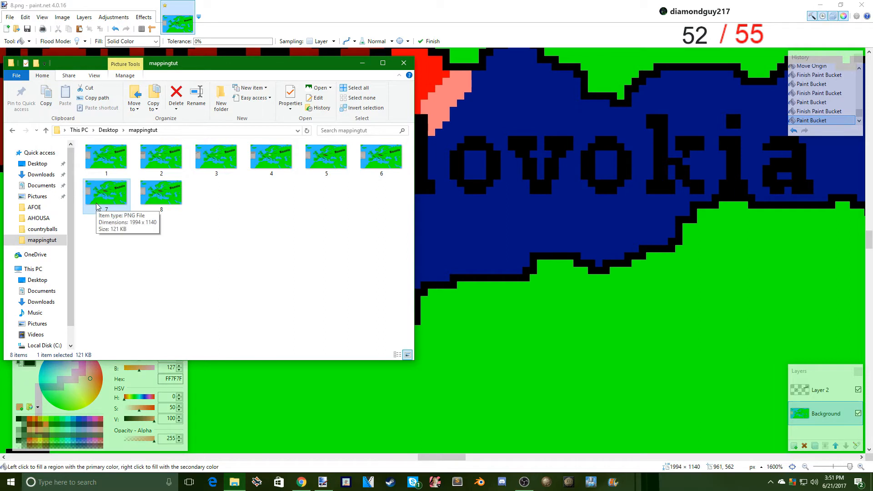
{"action": "double_click", "coordinate": [366, 160]}
{"action": "scroll", "coordinate": [392, 256], "scroll_direction": "up", "scroll_amount": 3}
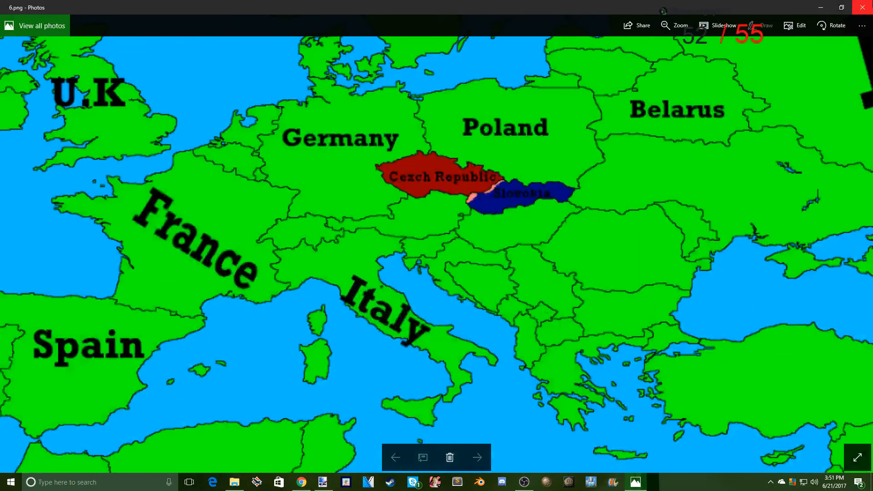
{"action": "left_click", "coordinate": [863, 4]}
- Open 7.png from the mappingtut folder as a separate image in paint.net, showing the Czech–Slovokia border close up
{"action": "mouse_move", "coordinate": [106, 193]}
{"action": "left_mouse_down"}
{"action": "mouse_move", "coordinate": [409, 195]}
{"action": "mouse_move", "coordinate": [526, 151]}
{"action": "left_mouse_up"}
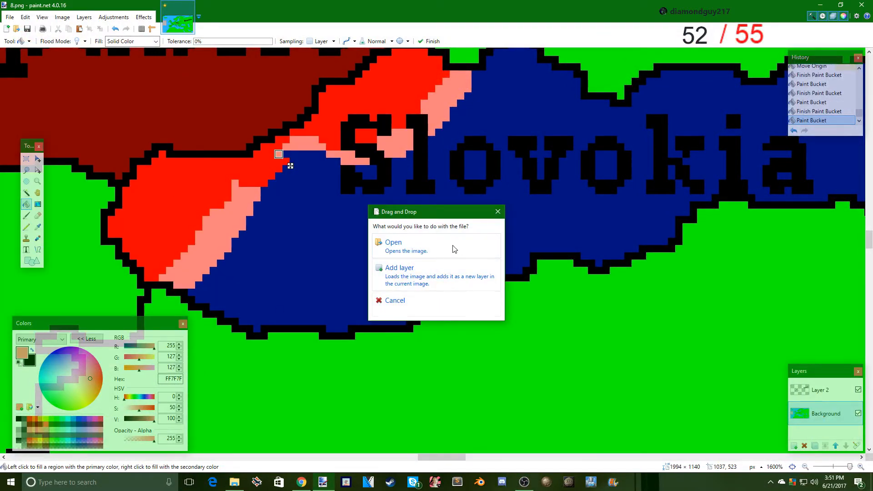
{"action": "left_click", "coordinate": [455, 248]}
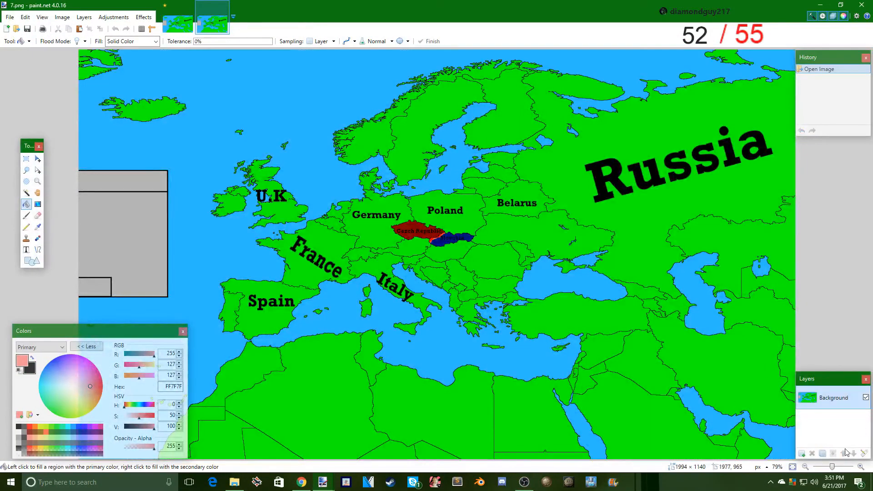
{"action": "left_click_drag", "start_coordinate": [832, 467], "coordinate": [848, 467]}
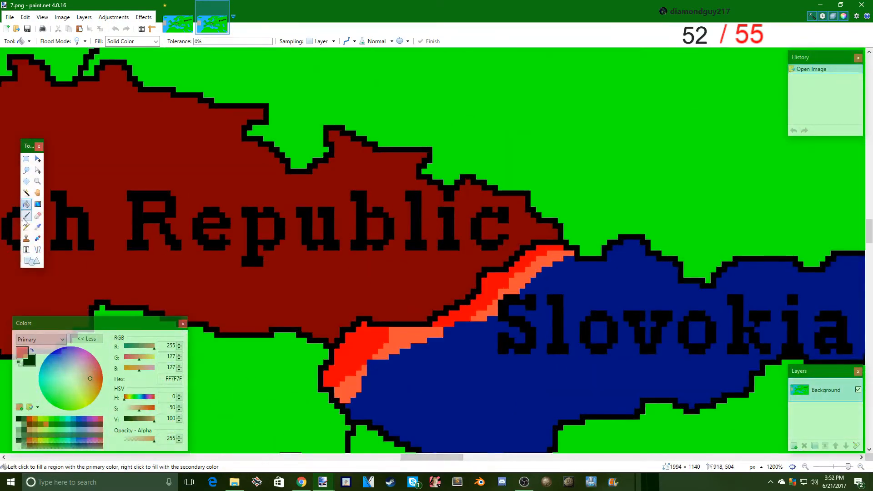
- Recolor the four orange segments of the front line in frame 7 pink (FF7F7F) with the Paint Bucket
{"action": "left_click", "coordinate": [402, 341]}
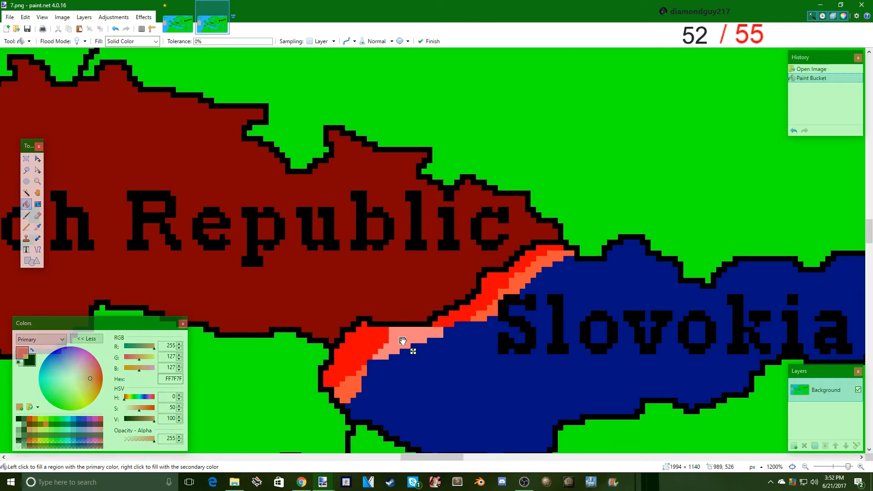
{"action": "left_click", "coordinate": [348, 389]}
{"action": "left_click", "coordinate": [485, 317]}
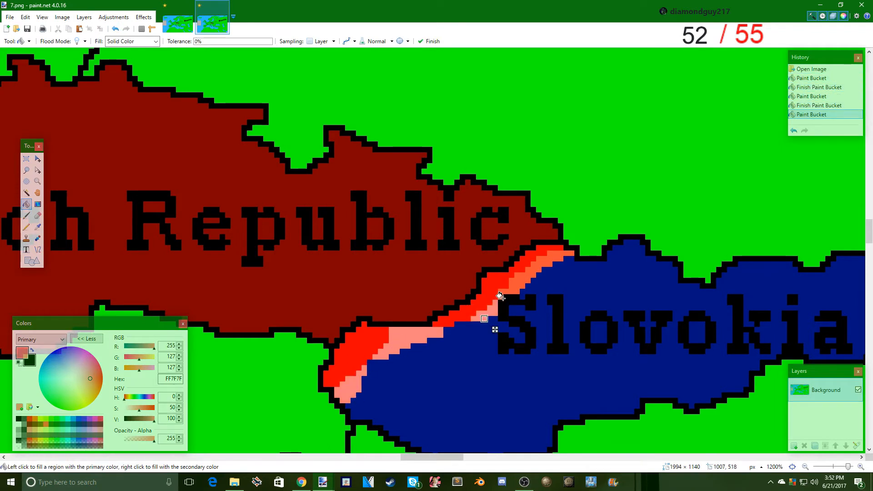
{"action": "left_click", "coordinate": [500, 293]}
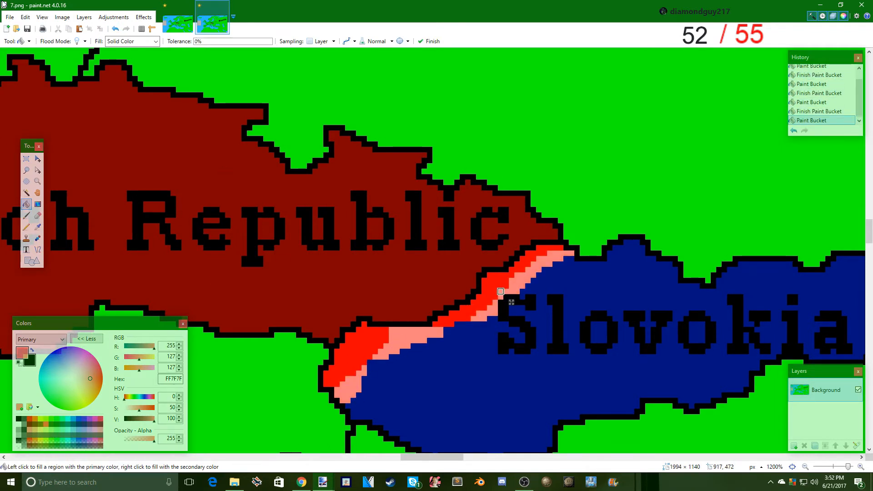
- Save the corrected image as 7.png in the mappingtut folder, replacing the existing file and accepting the save configuration
{"action": "left_click", "coordinate": [10, 17]}
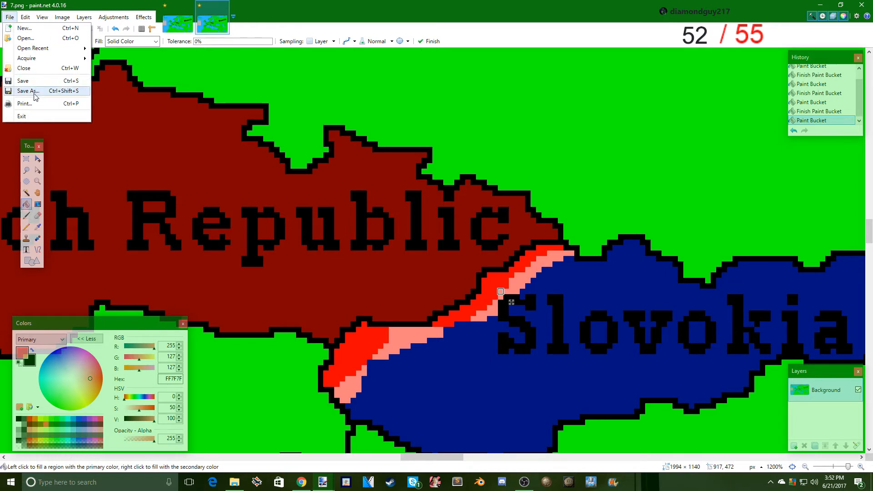
{"action": "left_click", "coordinate": [32, 91]}
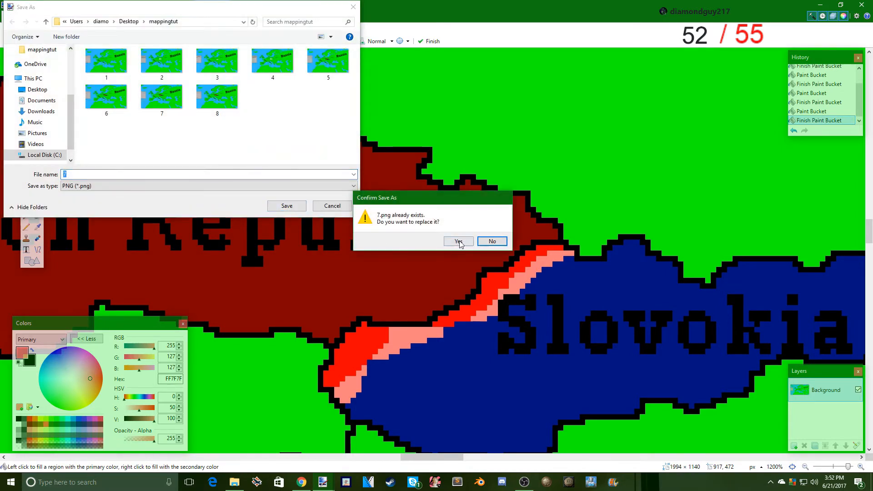
{"action": "left_click", "coordinate": [458, 240]}
{"action": "left_click", "coordinate": [341, 295]}
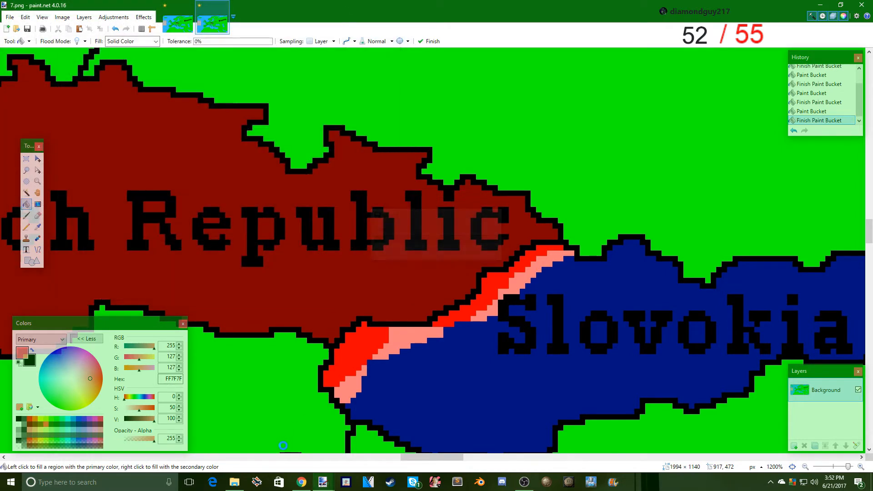
- Open 8.png from the mappingtut folder as a separate image, showing the Czech–Slovokia front line close up
{"action": "left_click", "coordinate": [234, 482]}
{"action": "mouse_move", "coordinate": [162, 193]}
{"action": "left_mouse_down"}
{"action": "mouse_move", "coordinate": [508, 159]}
{"action": "mouse_move", "coordinate": [442, 247]}
{"action": "left_mouse_up"}
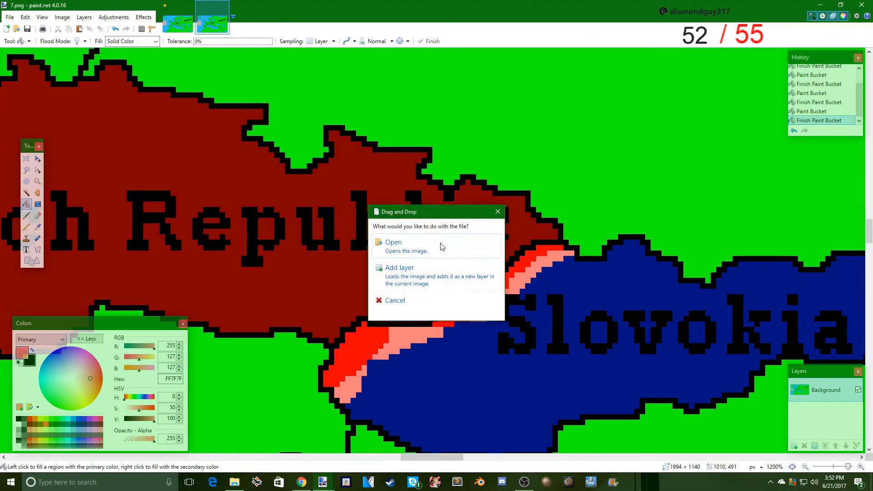
{"action": "left_click", "coordinate": [407, 241]}
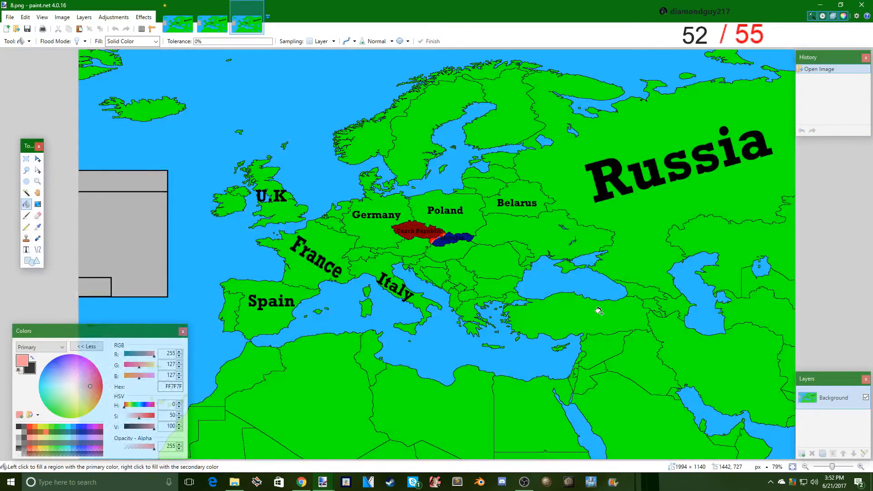
{"action": "left_click_drag", "start_coordinate": [833, 471], "coordinate": [849, 467]}
{"action": "scroll", "coordinate": [474, 204], "scroll_direction": "up", "scroll_amount": 3}
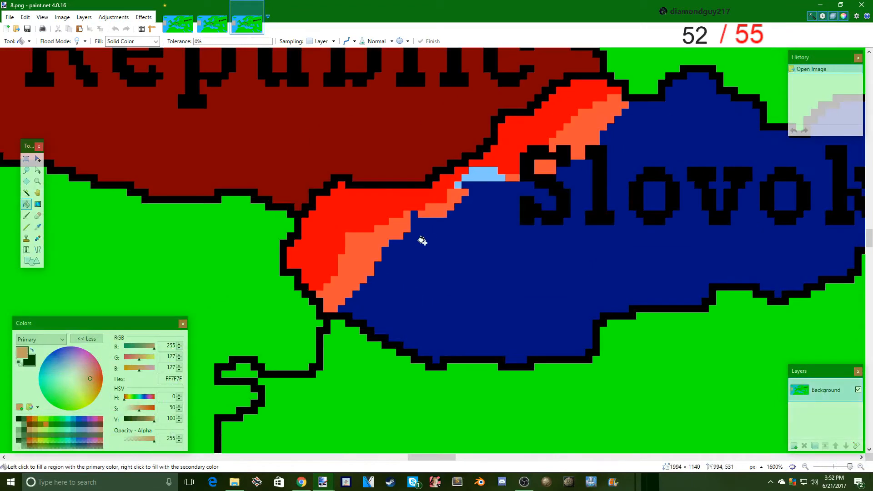
- Fill the orange front-line segments in frame 8 with pink (FF7F7F), including the piece inside the letter S
{"action": "left_click", "coordinate": [381, 238]}
{"action": "left_click", "coordinate": [439, 205]}
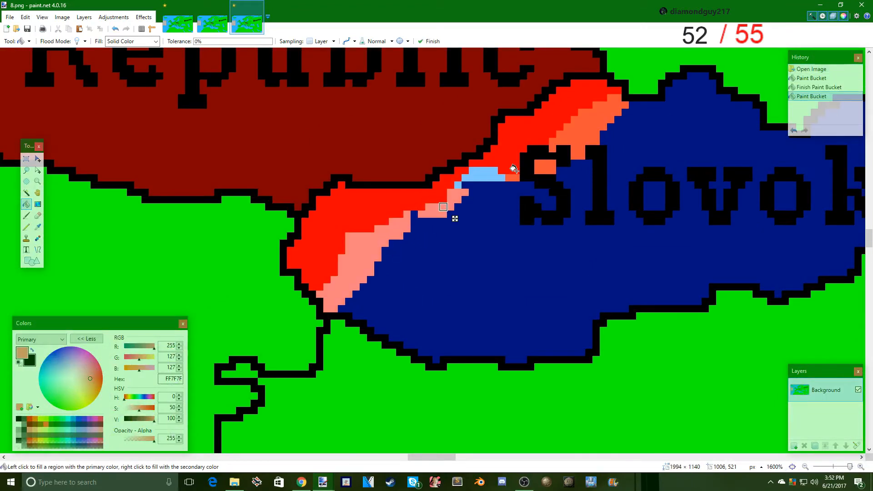
{"action": "left_click", "coordinate": [511, 178]}
{"action": "left_click", "coordinate": [545, 167]}
{"action": "left_click", "coordinate": [566, 141]}
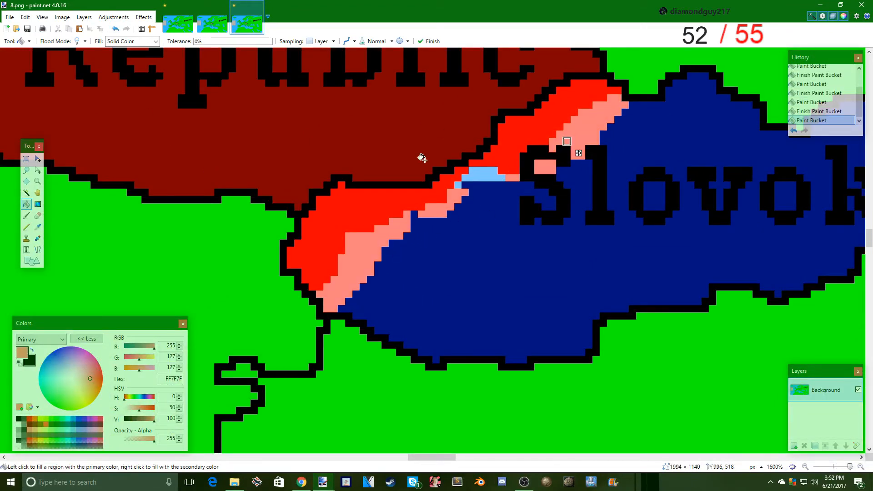
- Save the corrected 8.png with auto-detected bit depth and close the separately opened images 8 and 7
{"action": "left_click", "coordinate": [10, 18]}
{"action": "left_click", "coordinate": [45, 81]}
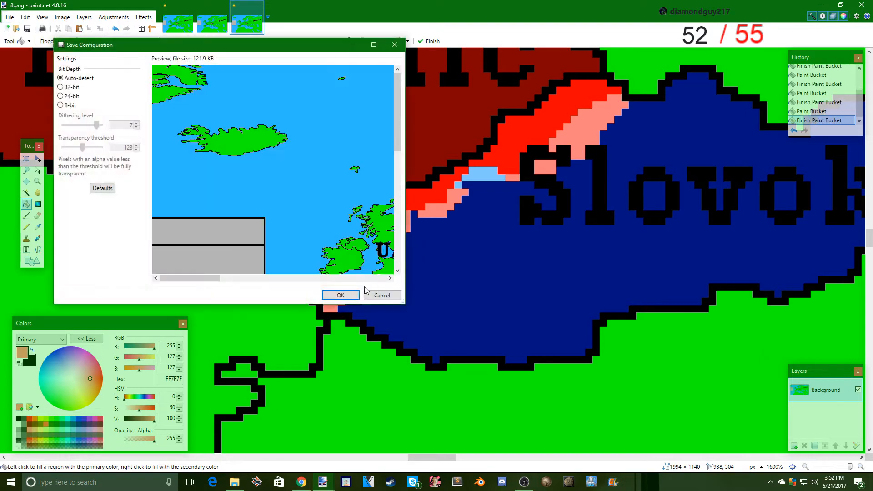
{"action": "left_click", "coordinate": [342, 296]}
{"action": "left_click", "coordinate": [259, 6]}
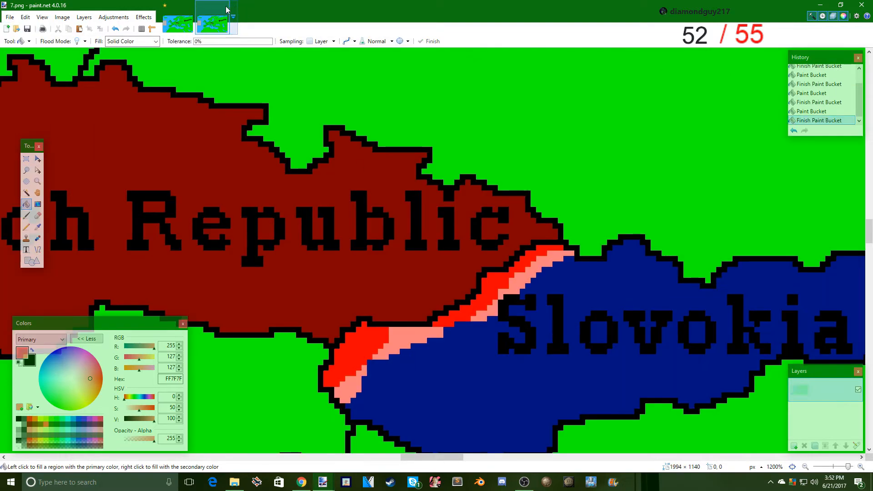
{"action": "left_click", "coordinate": [225, 6]}
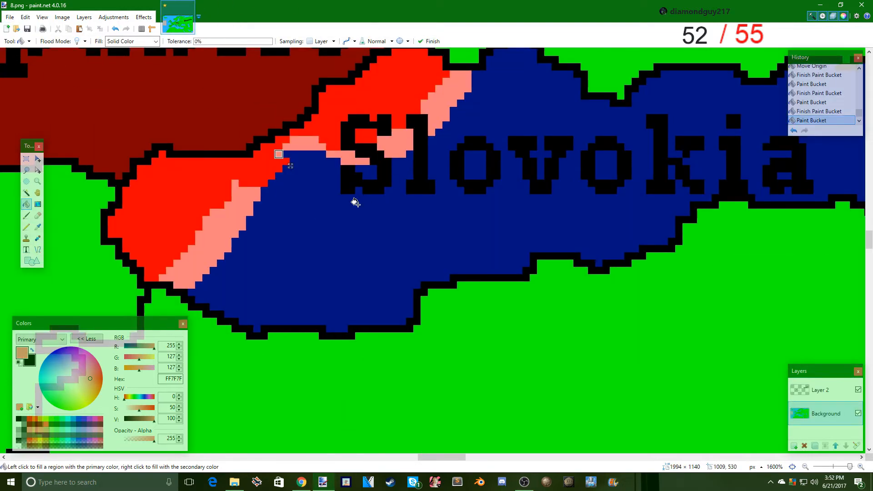
- Change the last filled patch to red (FF0000) and save the frame as flattened 9.png, restoring the layers after saving
{"action": "left_click", "coordinate": [29, 418]}
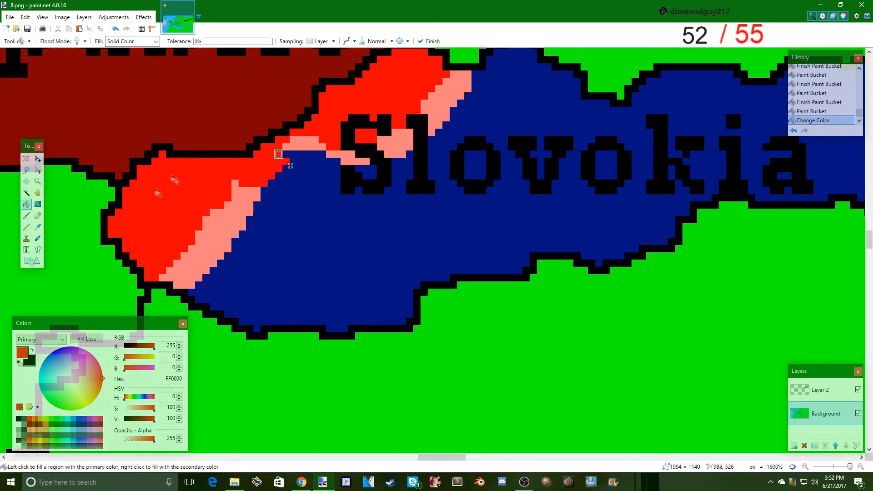
{"action": "left_click", "coordinate": [10, 17]}
{"action": "left_click", "coordinate": [32, 81]}
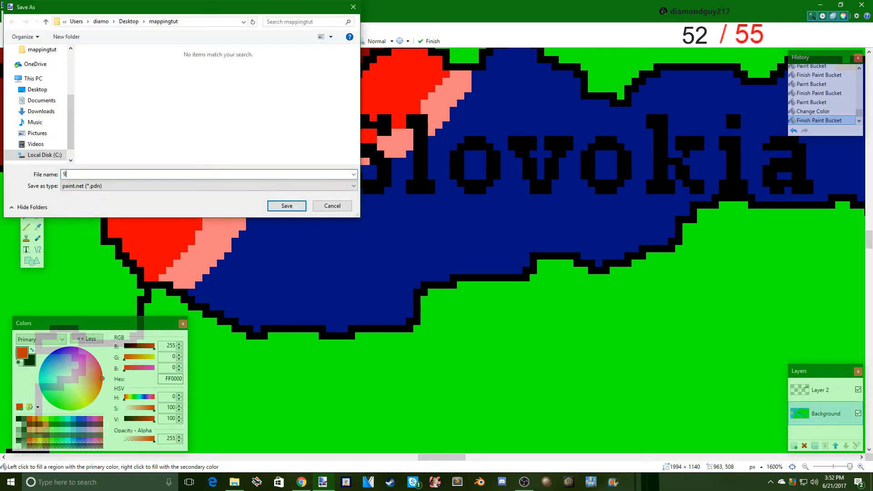
{"action": "left_click", "coordinate": [74, 186]}
{"action": "left_click", "coordinate": [75, 222]}
{"action": "key", "text": "Return"}
{"action": "key", "text": "Return"}
{"action": "key", "text": "Return"}
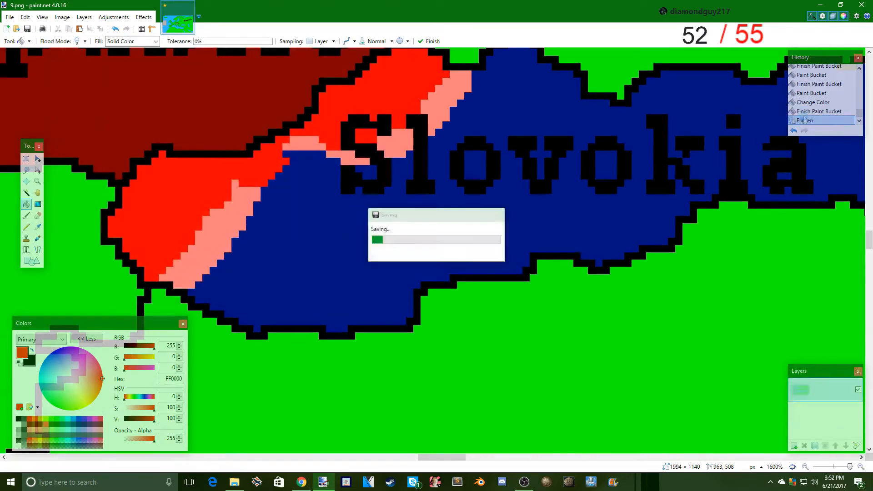
{"action": "key", "text": "ctrl+z"}
- Fill all the pink front-line segments in western Slovokia with red (FF0000)
{"action": "left_click", "coordinate": [213, 237]}
{"action": "left_click", "coordinate": [306, 142]}
{"action": "left_click", "coordinate": [336, 154]}
{"action": "left_click", "coordinate": [443, 97]}
{"action": "left_click", "coordinate": [381, 149]}
{"action": "scroll", "coordinate": [381, 149], "scroll_direction": "up", "scroll_amount": 1}
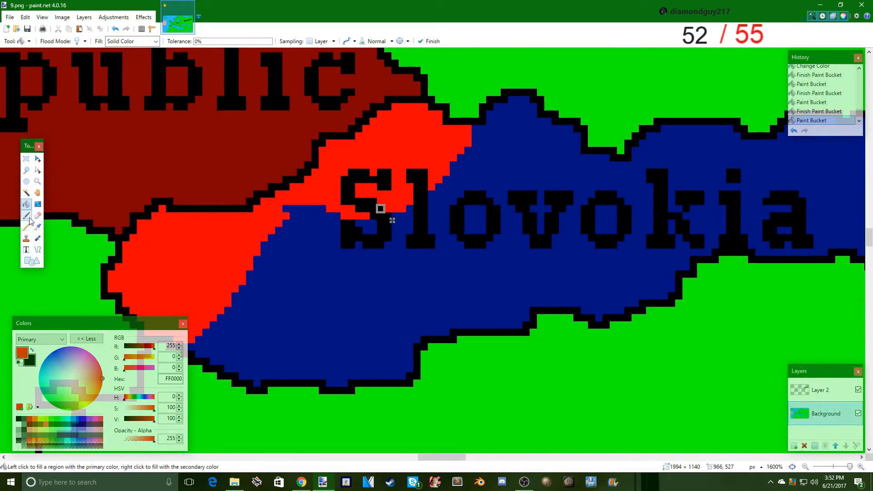
- Paint a thin pink (FF7F7F) line ahead of the red area, from Slovokia's southern border to its northern border
{"action": "left_click", "coordinate": [26, 216]}
{"action": "scroll", "coordinate": [48, 428], "scroll_direction": "down", "scroll_amount": 1}
{"action": "left_click", "coordinate": [46, 424]}
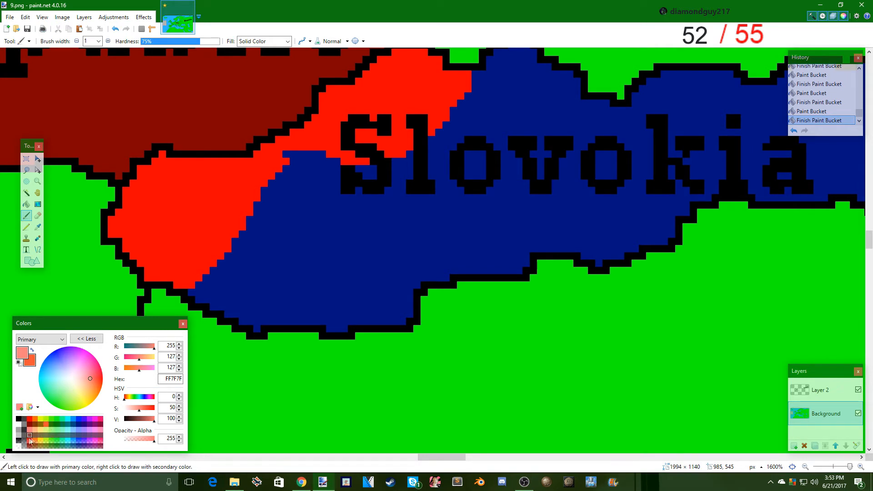
{"action": "mouse_move", "coordinate": [206, 307]}
{"action": "left_mouse_down"}
{"action": "mouse_move", "coordinate": [314, 176]}
{"action": "mouse_move", "coordinate": [384, 178]}
{"action": "mouse_move", "coordinate": [449, 146]}
{"action": "mouse_move", "coordinate": [497, 82]}
{"action": "left_mouse_up"}
{"action": "scroll", "coordinate": [498, 236], "scroll_direction": "up", "scroll_amount": 3}
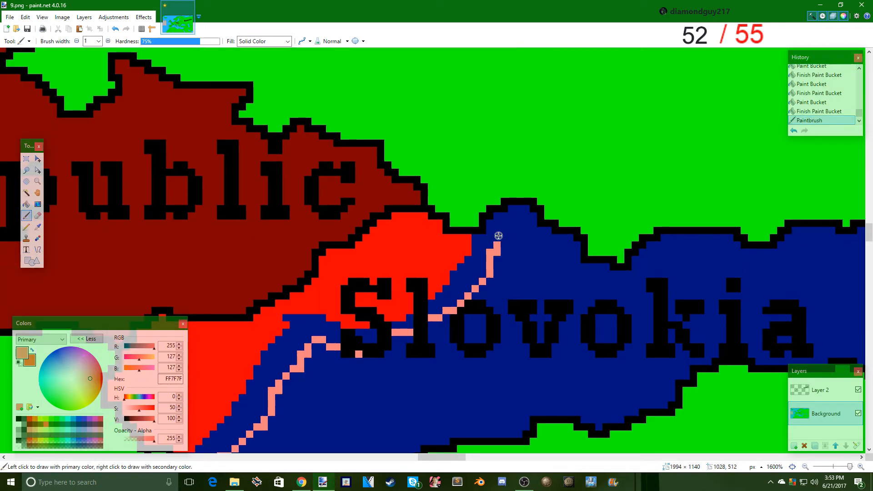
- Fill the blue gaps between the red area and the new line with pink, including the pieces around the letters
{"action": "scroll", "coordinate": [501, 212], "scroll_direction": "down", "scroll_amount": 3}
{"action": "left_click", "coordinate": [27, 204]}
{"action": "scroll", "coordinate": [242, 291], "scroll_direction": "up", "scroll_amount": 1}
{"action": "left_click", "coordinate": [242, 302]}
{"action": "left_click", "coordinate": [402, 216]}
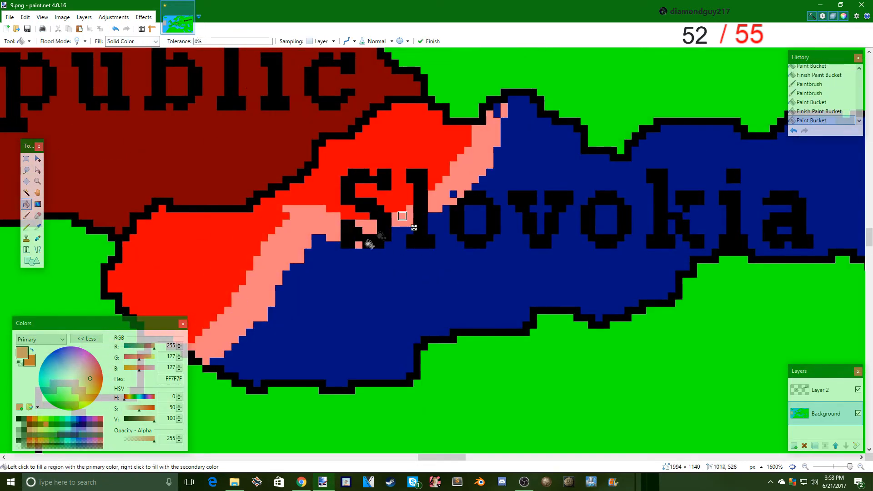
{"action": "left_click", "coordinate": [453, 194]}
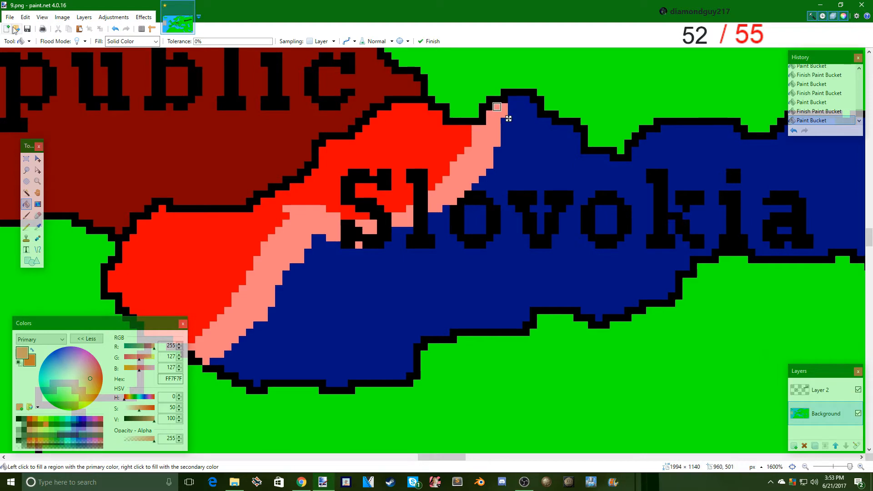
- Save the frame as 10.png in the mappingtut folder, flattening the image for the save
{"action": "key", "text": "ctrl+shift+s"}
{"action": "type", "text": "10"}
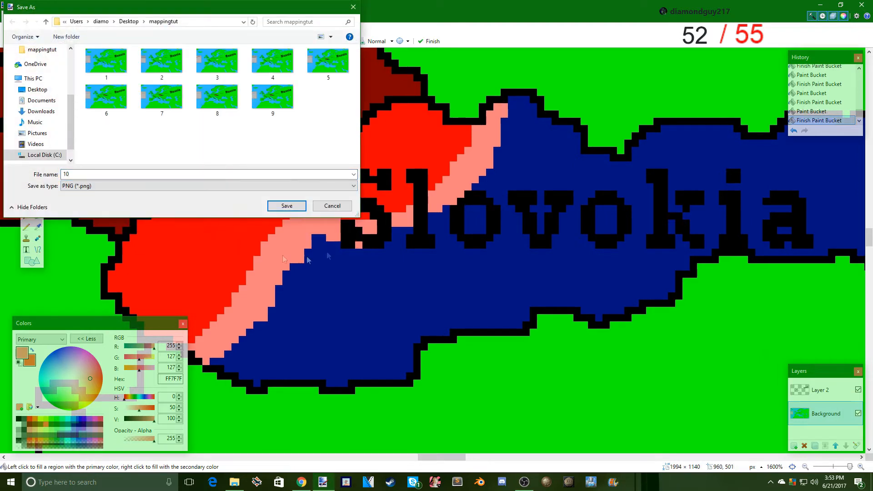
{"action": "key", "text": "Return"}
{"action": "key", "text": "Return"}
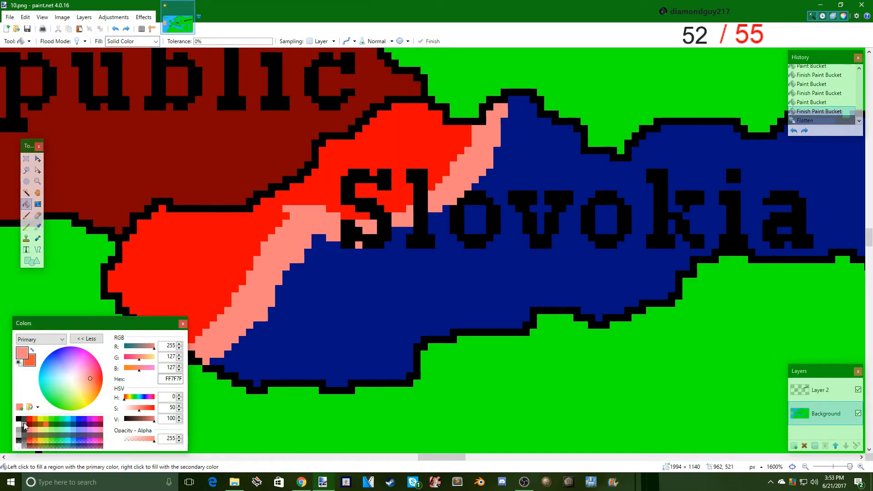
- Turn the pink front strip red (FF0000) and paint a new filled pink (FF7F7F) strip ahead of it
{"action": "left_click", "coordinate": [24, 424]}
{"action": "left_click", "coordinate": [227, 317]}
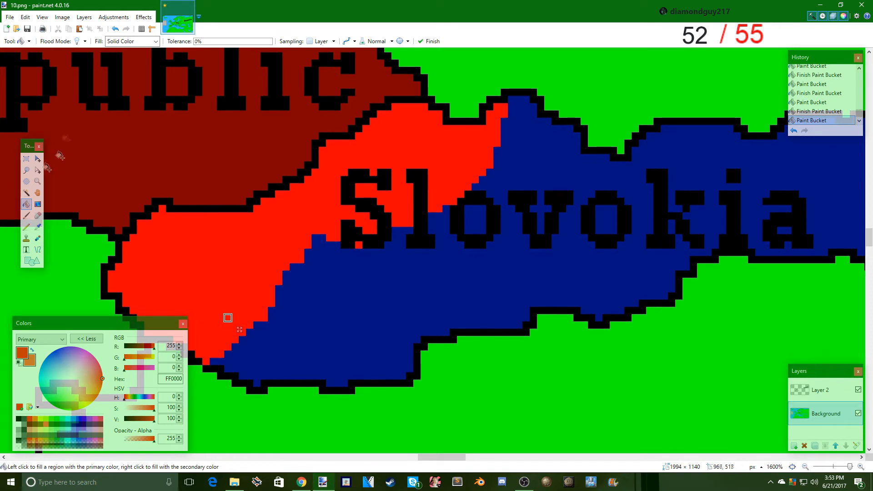
{"action": "left_click", "coordinate": [26, 215]}
{"action": "left_click", "coordinate": [25, 435]}
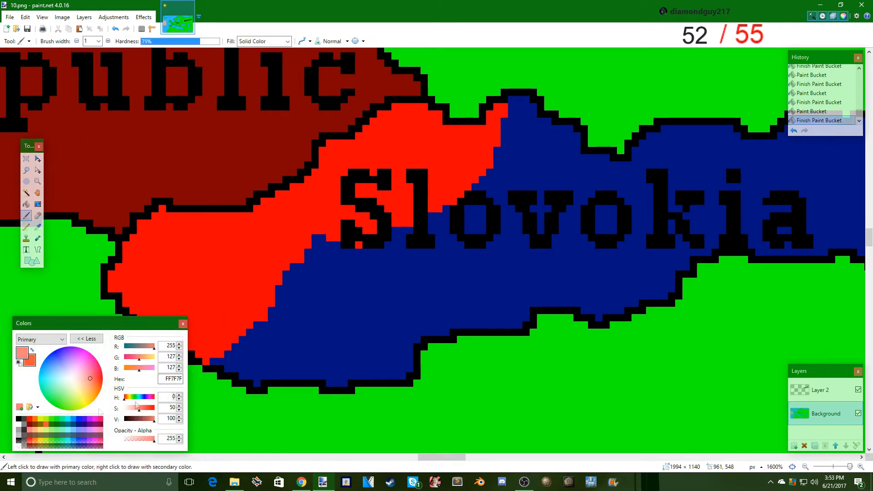
{"action": "mouse_move", "coordinate": [301, 305]}
{"action": "left_mouse_down"}
{"action": "mouse_move", "coordinate": [344, 271]}
{"action": "mouse_move", "coordinate": [425, 250]}
{"action": "mouse_move", "coordinate": [478, 216]}
{"action": "mouse_move", "coordinate": [519, 179]}
{"action": "mouse_move", "coordinate": [548, 120]}
{"action": "left_mouse_up"}
{"action": "left_click", "coordinate": [26, 204]}
{"action": "left_click", "coordinate": [319, 260]}
- Save the frame as 11.png in PNG format with flattening, and undo the flatten to get the layers back
{"action": "left_click", "coordinate": [10, 17]}
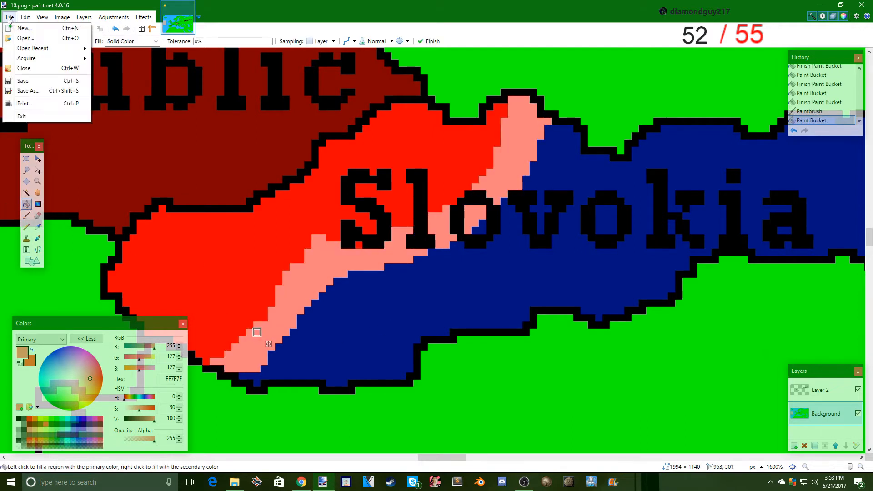
{"action": "left_click", "coordinate": [27, 93]}
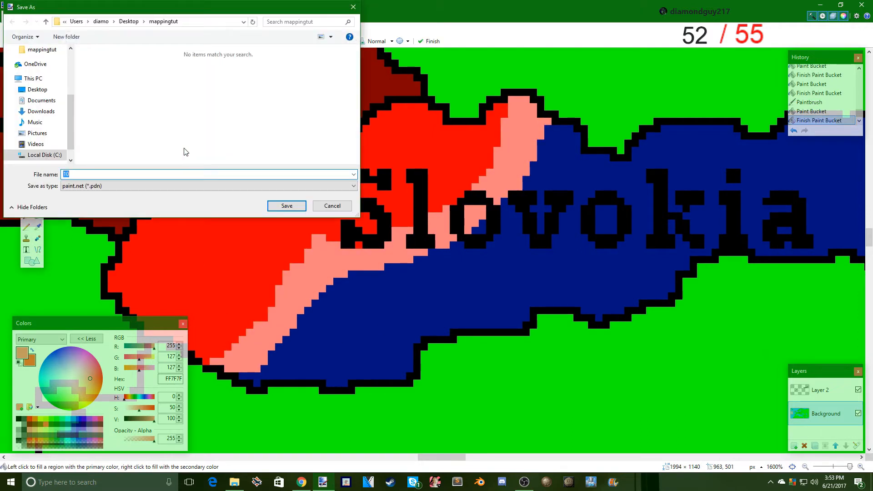
{"action": "left_click", "coordinate": [107, 186]}
{"action": "left_click", "coordinate": [108, 222]}
{"action": "left_click", "coordinate": [287, 207]}
{"action": "left_click", "coordinate": [351, 301]}
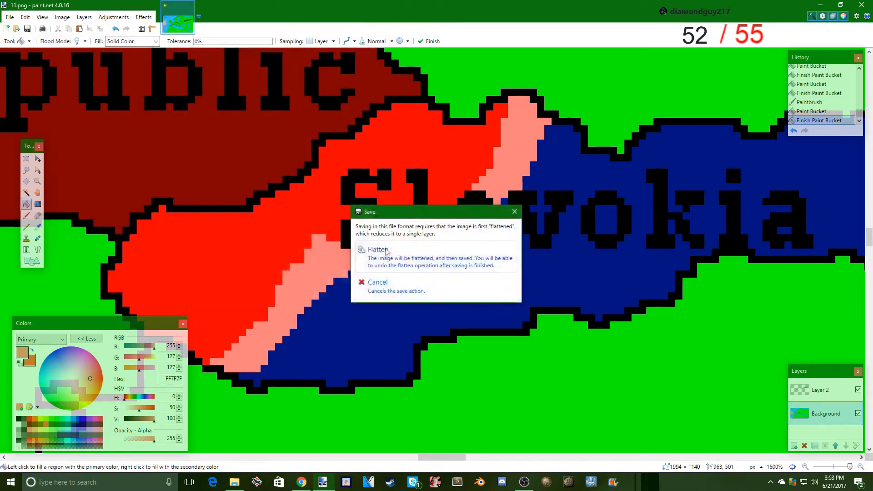
{"action": "left_click", "coordinate": [384, 251]}
{"action": "left_click", "coordinate": [827, 113]}
- Advance the front again by filling the pink strip red and adding a filled pink strip up to the letter v of Slovokia
{"action": "left_click", "coordinate": [30, 419]}
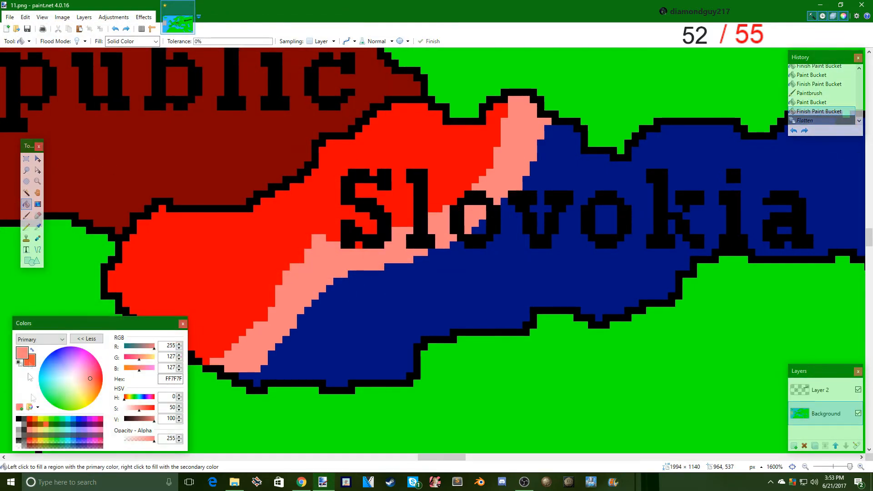
{"action": "left_click", "coordinate": [276, 332]}
{"action": "left_click", "coordinate": [26, 215]}
{"action": "left_click", "coordinate": [29, 424]}
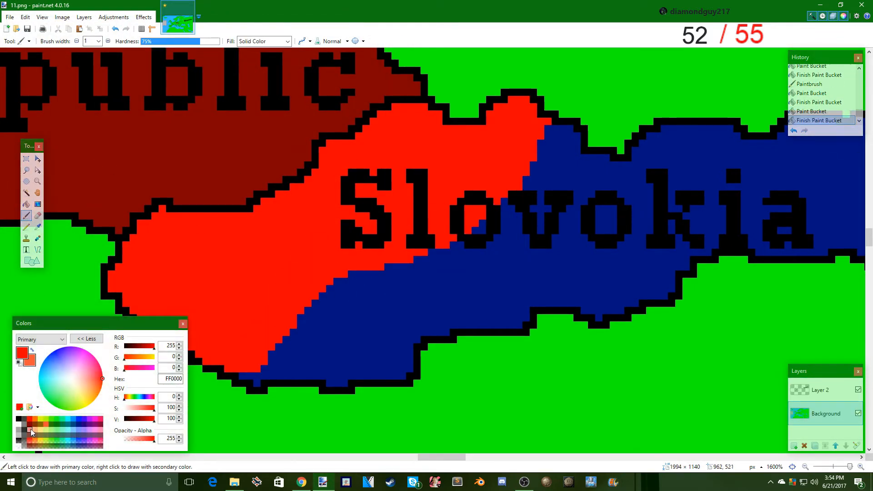
{"action": "mouse_move", "coordinate": [304, 380]}
{"action": "left_mouse_down"}
{"action": "mouse_move", "coordinate": [497, 237]}
{"action": "mouse_move", "coordinate": [577, 148]}
{"action": "left_mouse_up"}
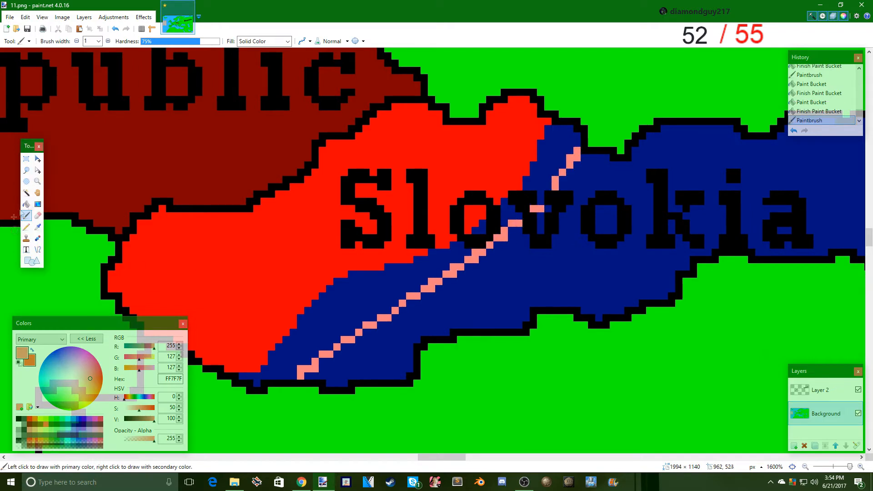
{"action": "left_click", "coordinate": [26, 204]}
{"action": "left_click", "coordinate": [338, 309]}
- Save the advanced front as 12.png in PNG format, accepting the save configuration and flattening the image
{"action": "key", "text": "ctrl+shift+s"}
{"action": "type", "text": "12"}
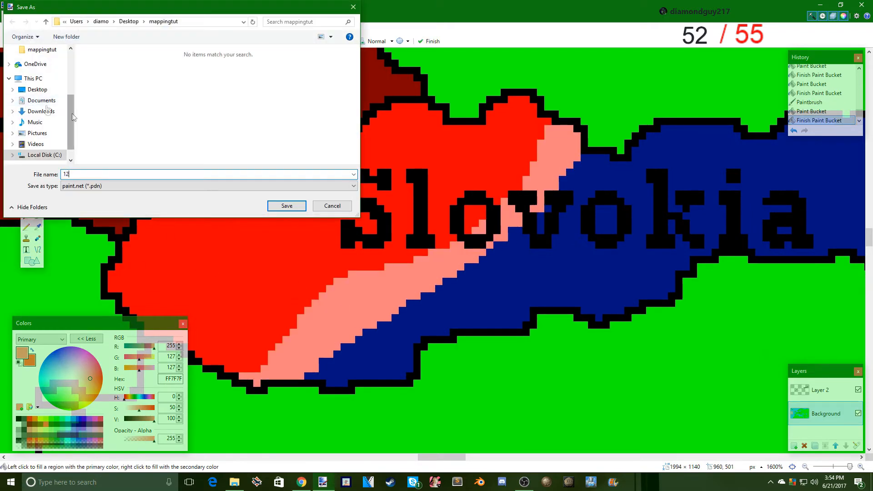
{"action": "left_click", "coordinate": [101, 186]}
{"action": "left_click", "coordinate": [100, 224]}
{"action": "left_click", "coordinate": [300, 208]}
{"action": "left_click", "coordinate": [338, 296]}
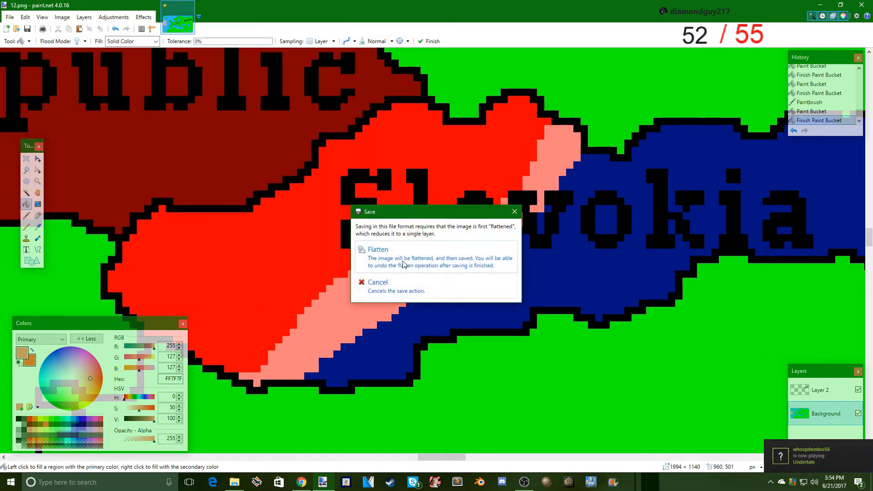
{"action": "left_click", "coordinate": [402, 261]}
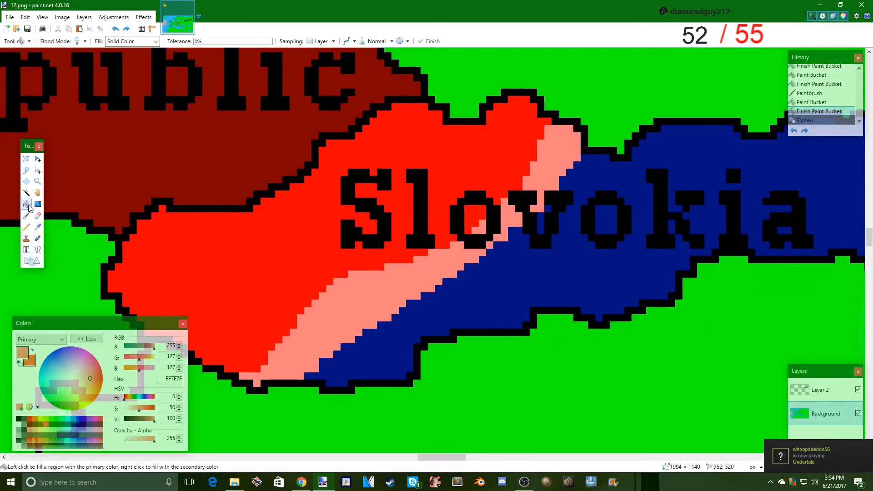
{"action": "left_click", "coordinate": [29, 419]}
{"action": "left_click", "coordinate": [359, 318]}
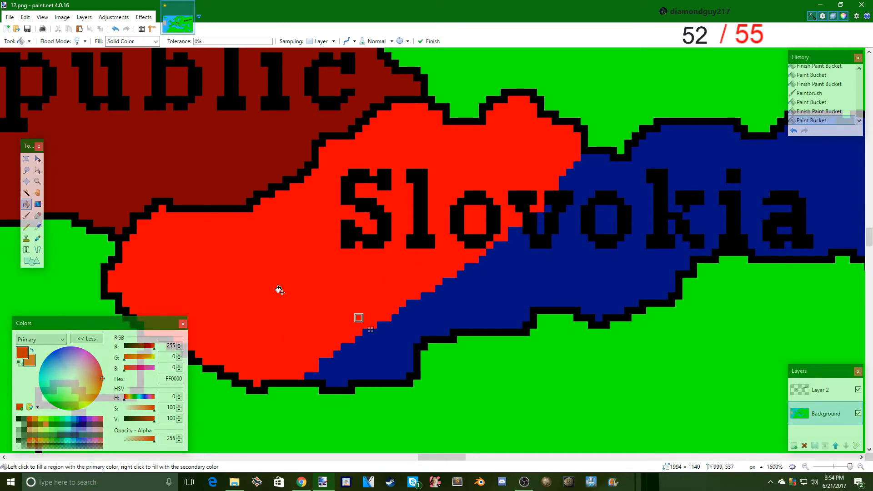
{"action": "left_click", "coordinate": [821, 111]}
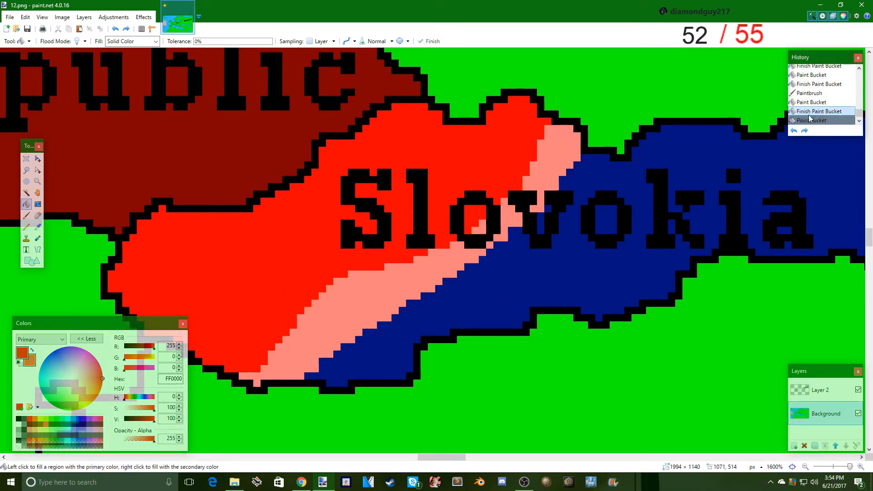
- View the saved 12.png from the mappingtut folder to check the frame, and close the preview and minimize the folder
{"action": "left_click_drag", "start_coordinate": [424, 459], "coordinate": [432, 456]}
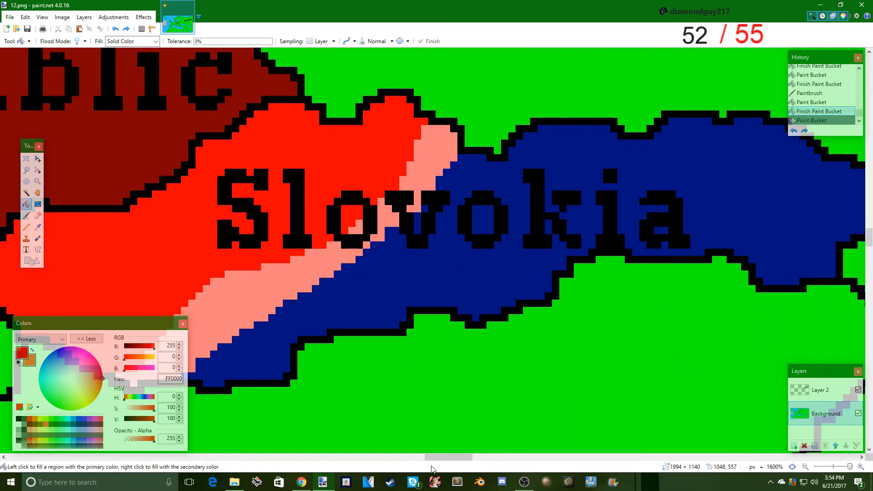
{"action": "left_click_drag", "start_coordinate": [432, 457], "coordinate": [441, 443]}
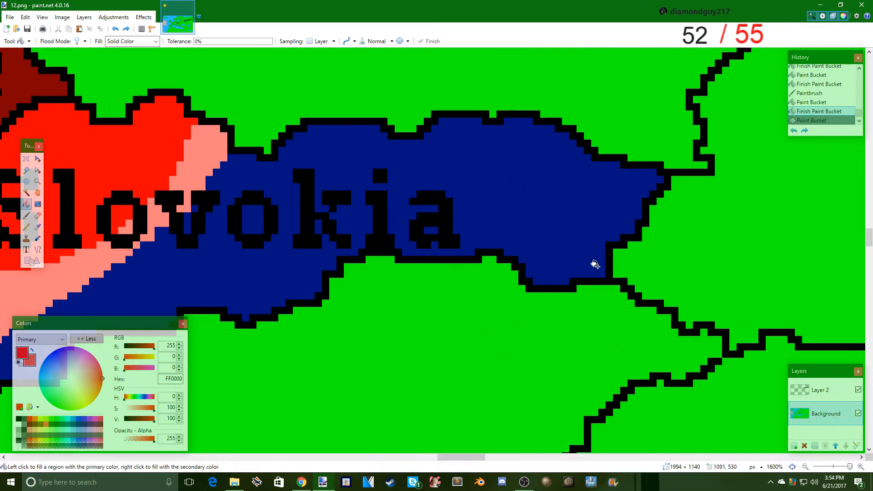
{"action": "left_click_drag", "start_coordinate": [475, 457], "coordinate": [454, 466]}
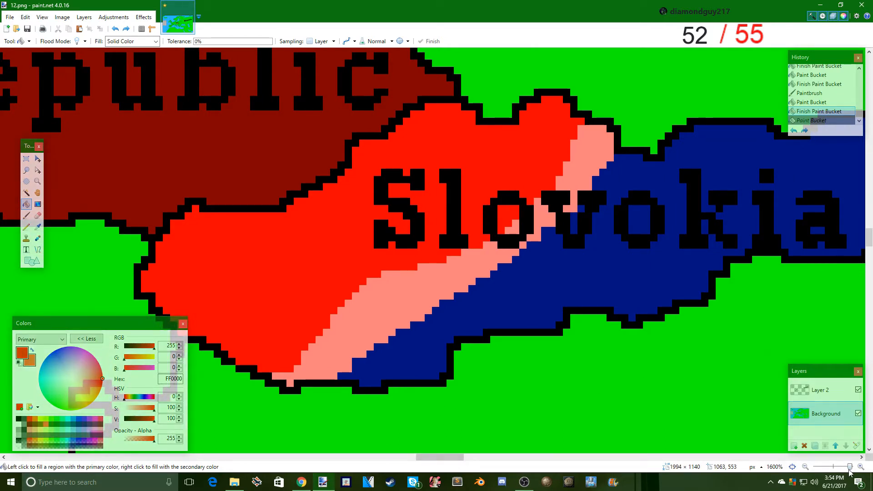
{"action": "left_click", "coordinate": [234, 482]}
{"action": "double_click", "coordinate": [360, 229]}
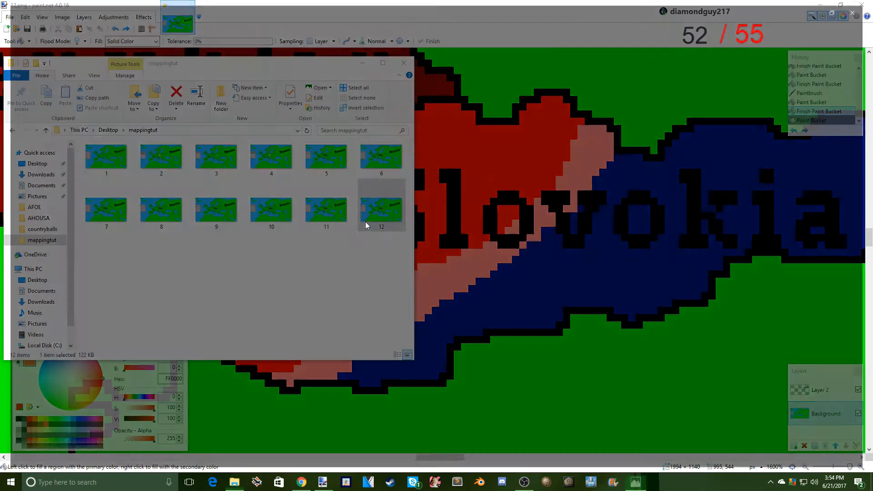
{"action": "scroll", "coordinate": [480, 187], "scroll_direction": "up", "scroll_amount": 3}
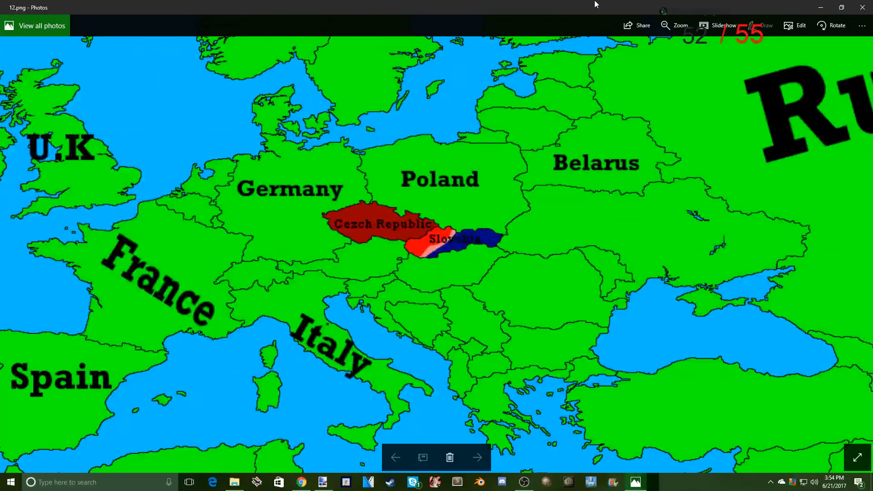
{"action": "mouse_move", "coordinate": [565, 2]}
{"action": "left_mouse_down"}
{"action": "mouse_move", "coordinate": [227, 212]}
{"action": "mouse_move", "coordinate": [175, 97]}
{"action": "left_mouse_up"}
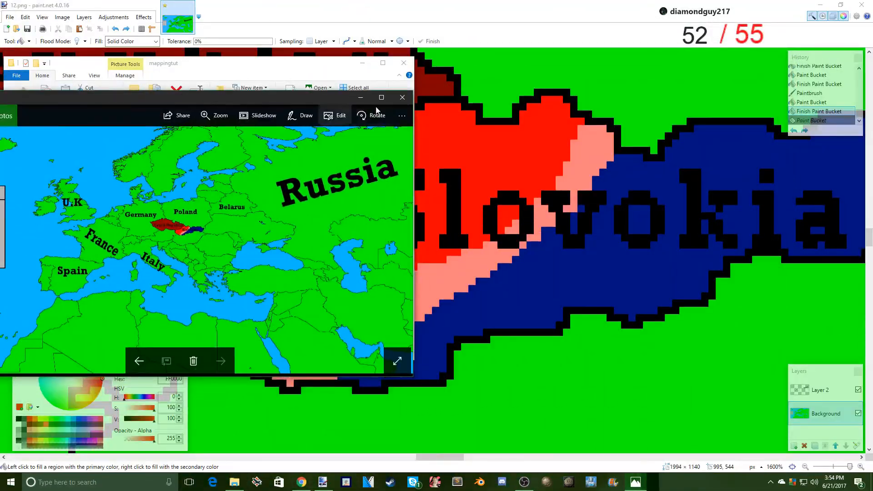
{"action": "left_click", "coordinate": [402, 97]}
{"action": "left_click", "coordinate": [362, 63]}
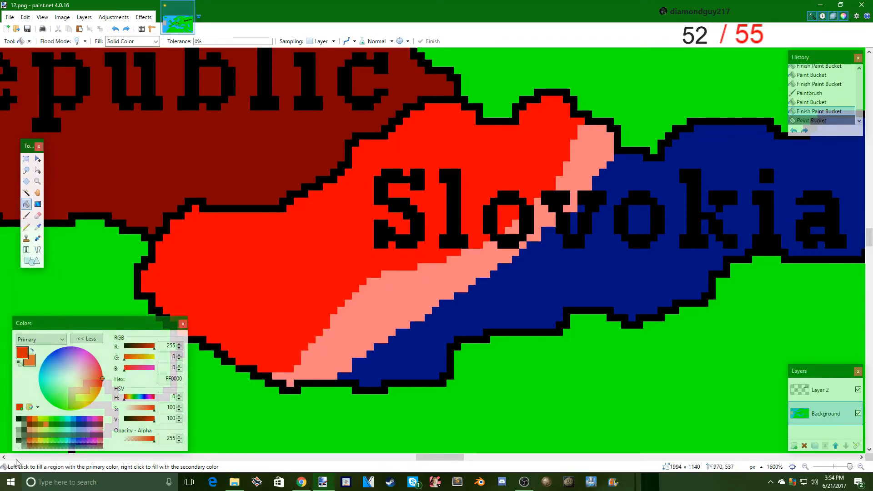
- Fill the remaining blue part of Slovokia with white (FFFFFF) to mark its surrender
{"action": "left_click", "coordinate": [18, 423]}
{"action": "left_click", "coordinate": [502, 303]}
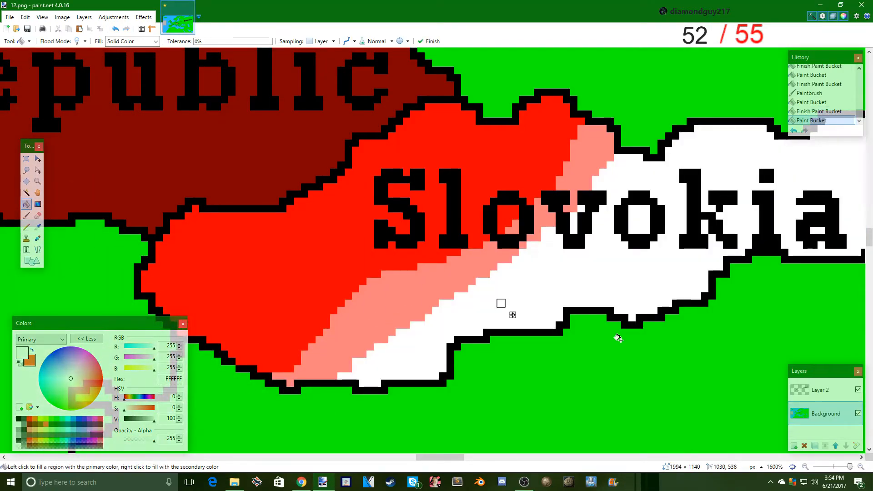
{"action": "left_click_drag", "start_coordinate": [850, 467], "coordinate": [840, 467]}
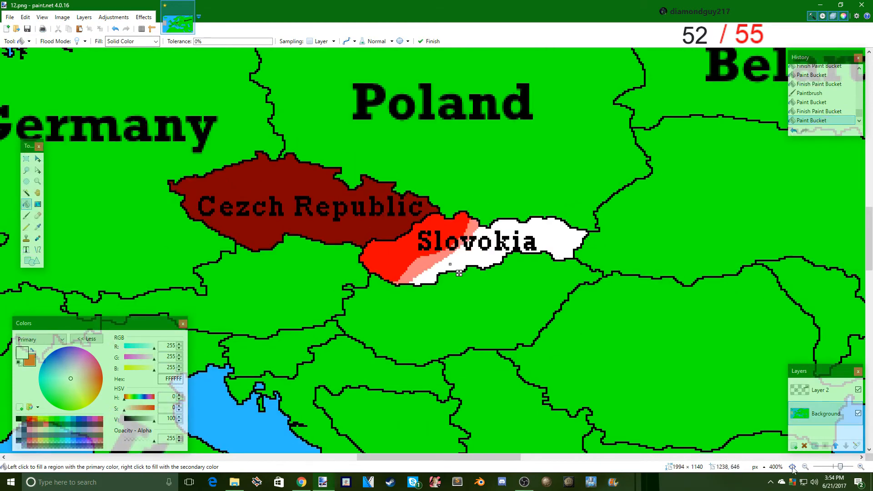
- Write the black title "Slovokia" in the header of the grey message box west of Ireland
{"action": "left_click_drag", "start_coordinate": [456, 457], "coordinate": [136, 464]}
{"action": "left_click_drag", "start_coordinate": [840, 470], "coordinate": [837, 467]}
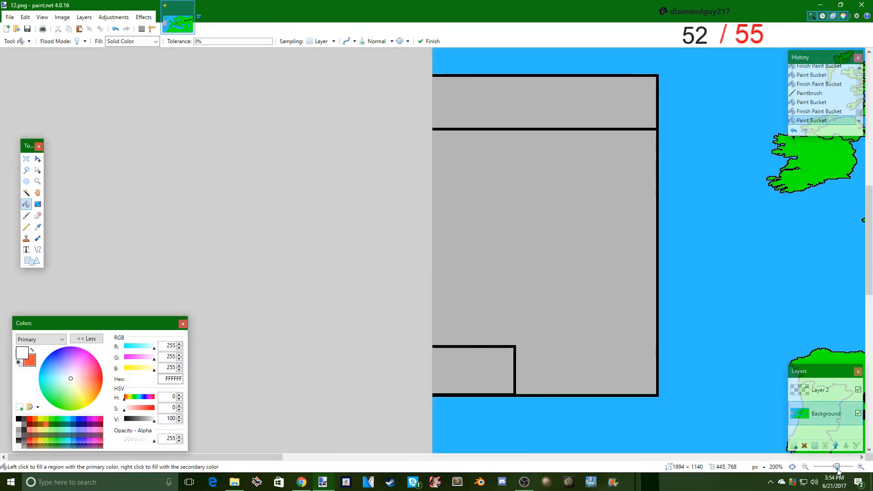
{"action": "left_click", "coordinate": [27, 249]}
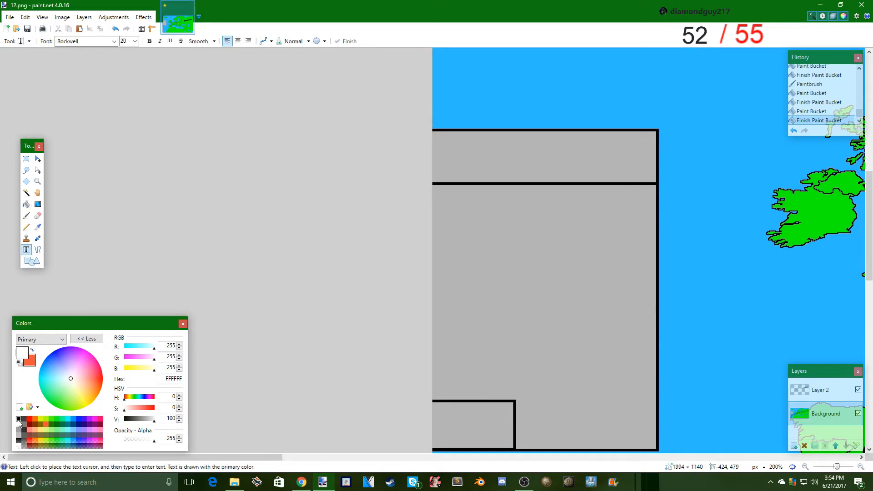
{"action": "left_click", "coordinate": [19, 419]}
{"action": "left_click", "coordinate": [479, 151]}
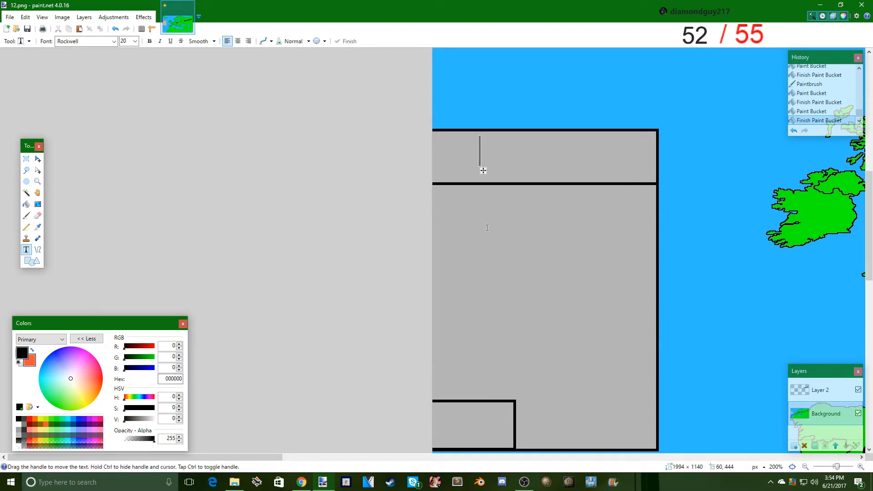
{"action": "type", "text": "Slov"}
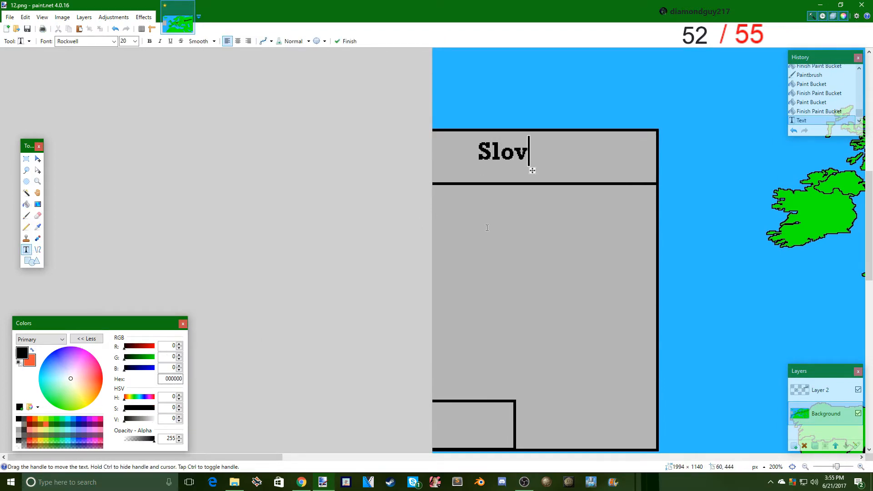
{"action": "type", "text": "oka"}
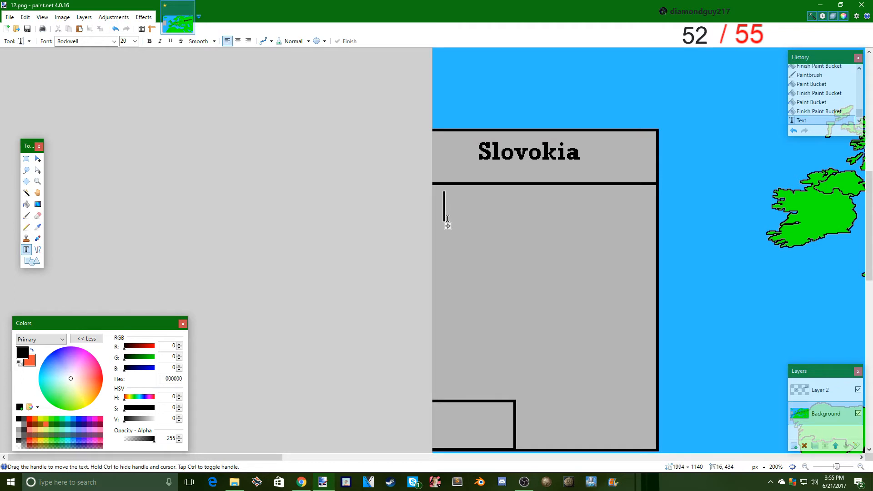
{"action": "type", "text": "Fine"}
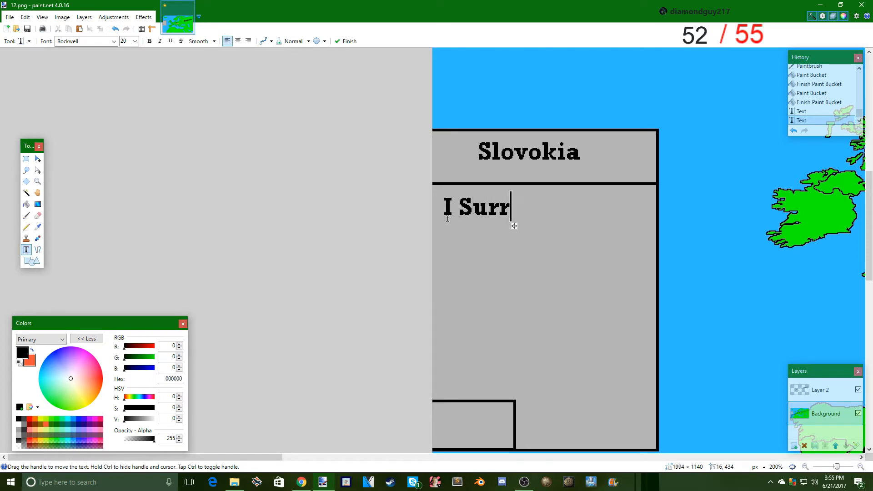
- Write the message "I Surrender..." at the top of the box's body, below the Slovokia title
{"action": "type", "text": "ender,,"}
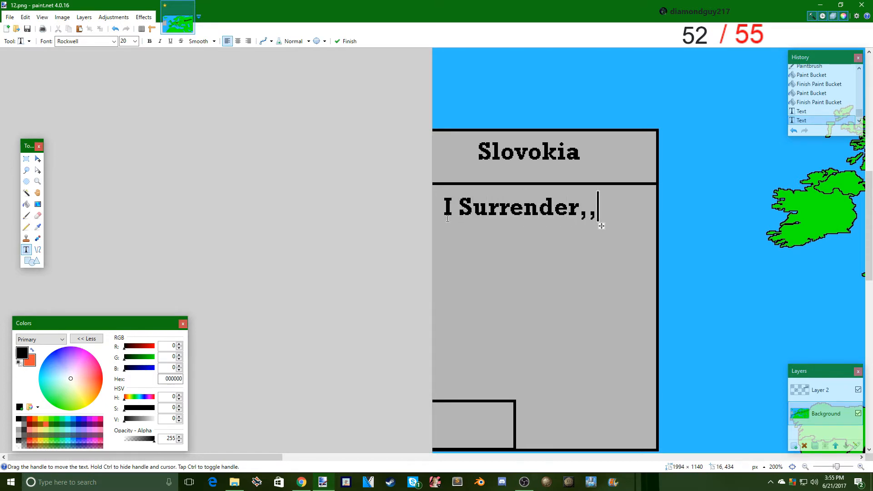
{"action": "key", "text": "BackSpace"}
{"action": "key", "text": "BackSpace"}
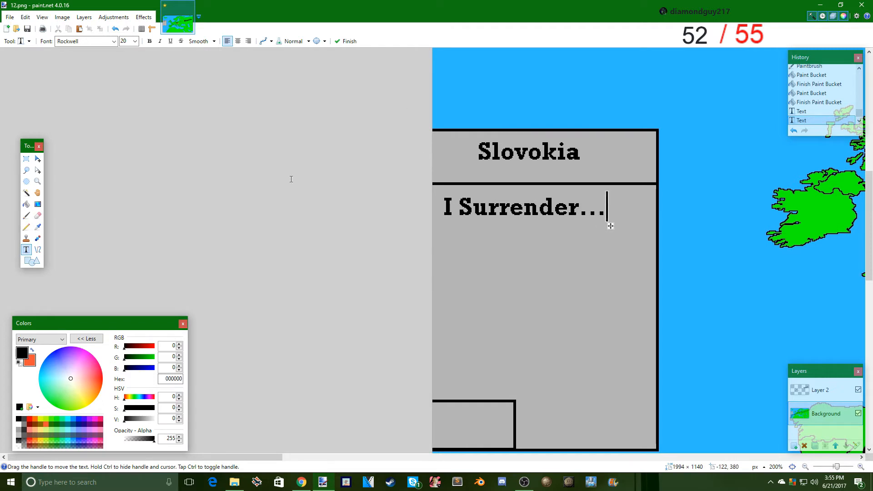
- Save the frame as 13.png in PNG format with flattening, and undo the flatten to get the layers back
{"action": "left_click", "coordinate": [12, 21]}
{"action": "left_click", "coordinate": [74, 97]}
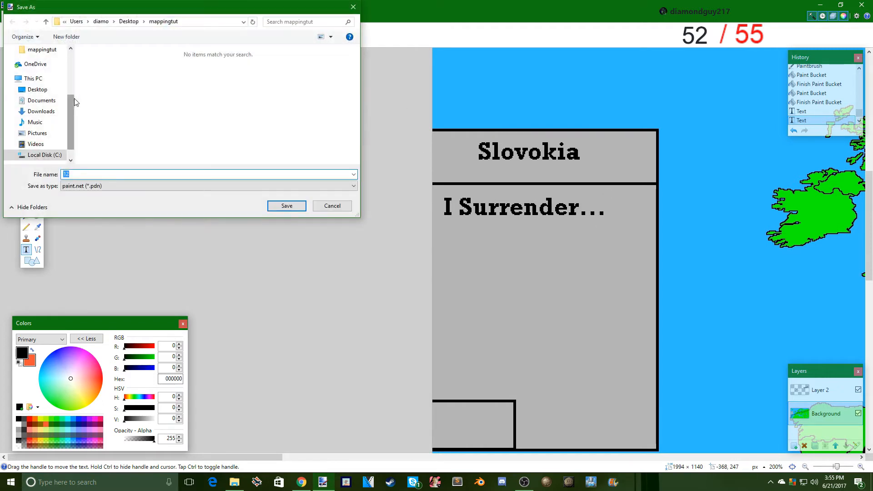
{"action": "type", "text": "13"}
{"action": "left_click", "coordinate": [91, 186]}
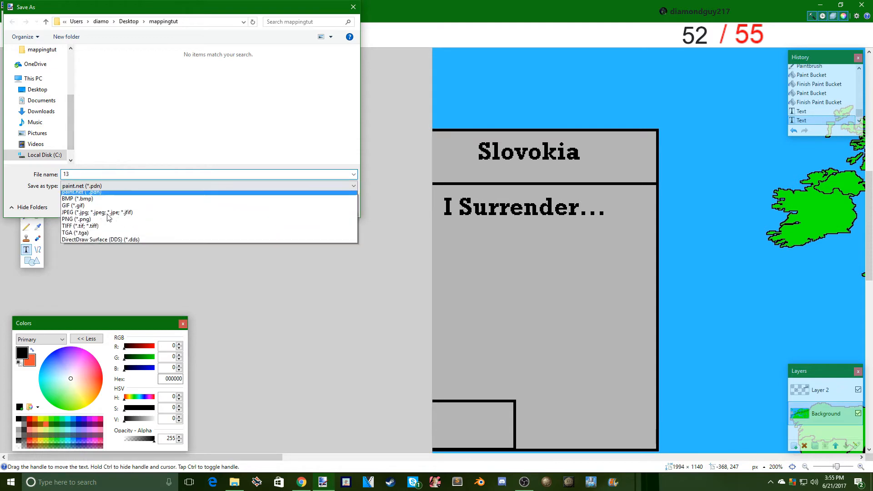
{"action": "left_click", "coordinate": [93, 222]}
{"action": "left_click", "coordinate": [298, 209]}
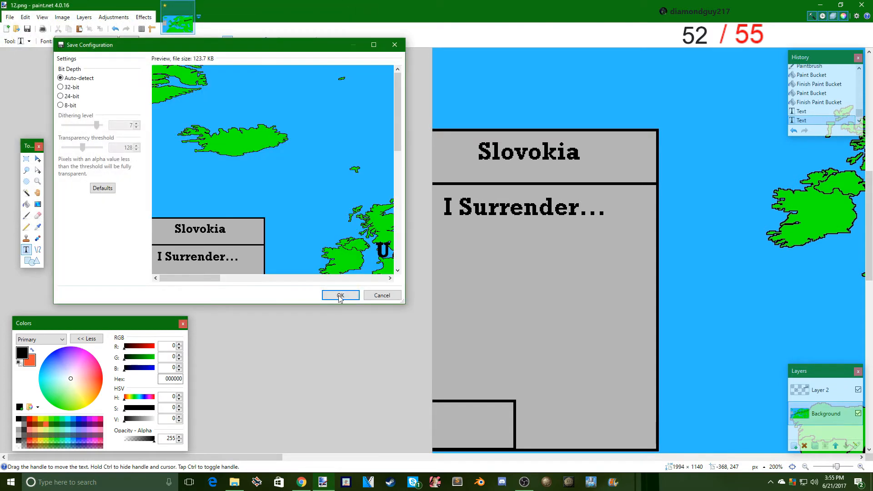
{"action": "left_click", "coordinate": [339, 294]}
{"action": "left_click", "coordinate": [411, 255]}
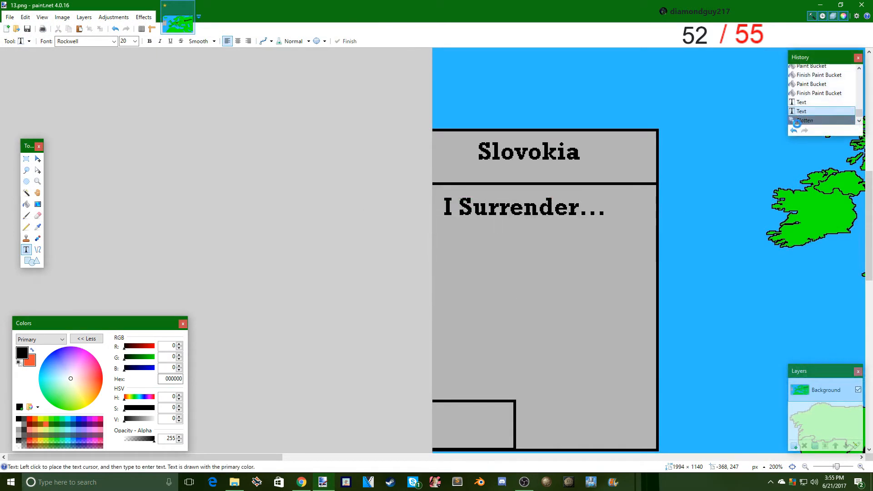
- Select both texts in the message box, paint over them with the box's sampled grey (B5B5B5), and deselect
{"action": "left_click", "coordinate": [26, 159]}
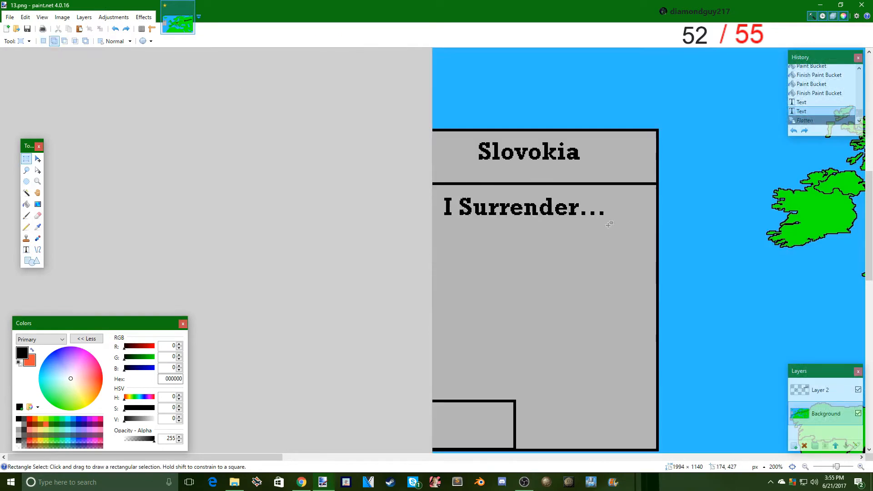
{"action": "left_click_drag", "start_coordinate": [626, 229], "coordinate": [440, 195]}
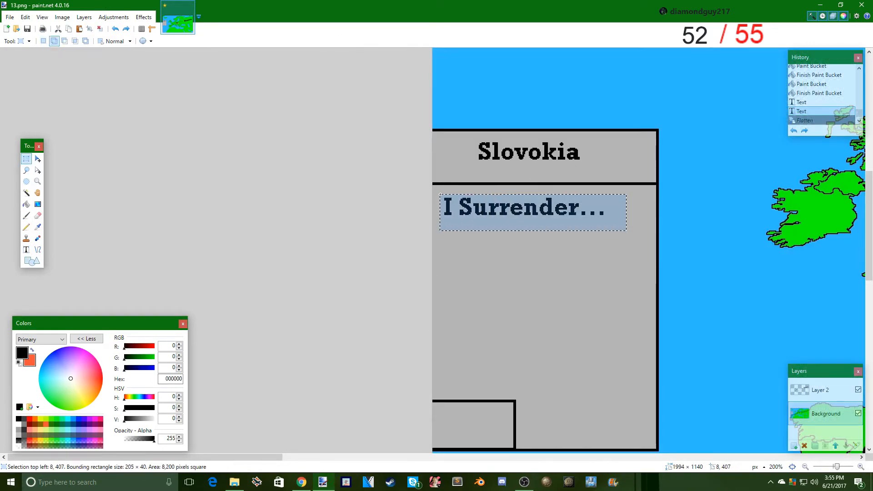
{"action": "left_click_drag", "start_coordinate": [588, 167], "coordinate": [473, 138]}
{"action": "key", "text": "k"}
{"action": "left_click", "coordinate": [450, 261]}
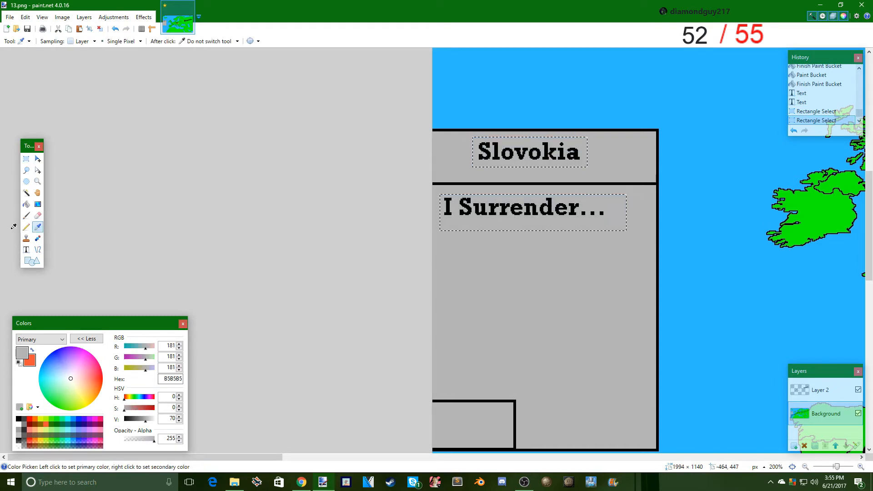
{"action": "left_click", "coordinate": [27, 217]}
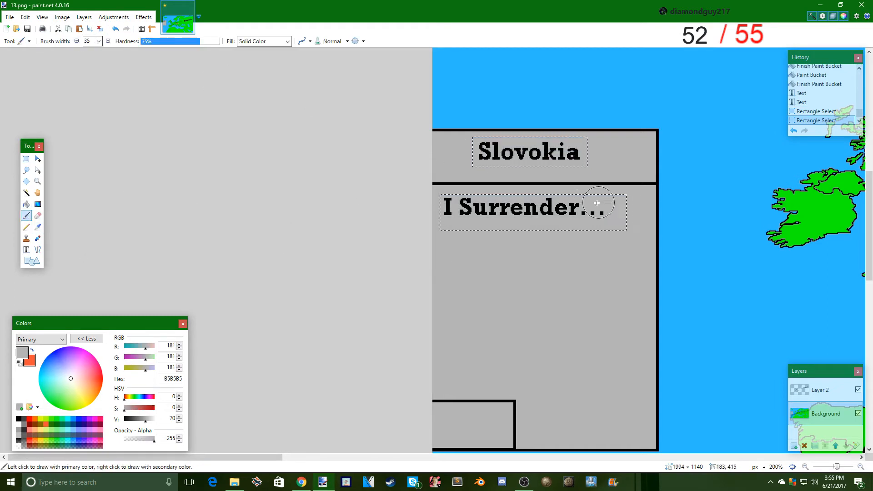
{"action": "mouse_move", "coordinate": [448, 212]}
{"action": "left_mouse_down"}
{"action": "mouse_move", "coordinate": [597, 210]}
{"action": "mouse_move", "coordinate": [523, 152]}
{"action": "mouse_move", "coordinate": [482, 150]}
{"action": "left_mouse_up"}
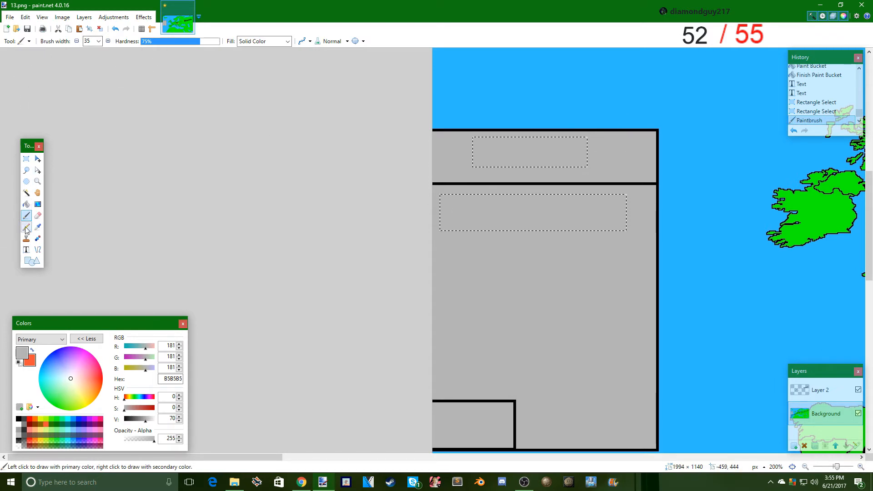
{"action": "left_click", "coordinate": [36, 266]}
{"action": "left_click", "coordinate": [26, 250]}
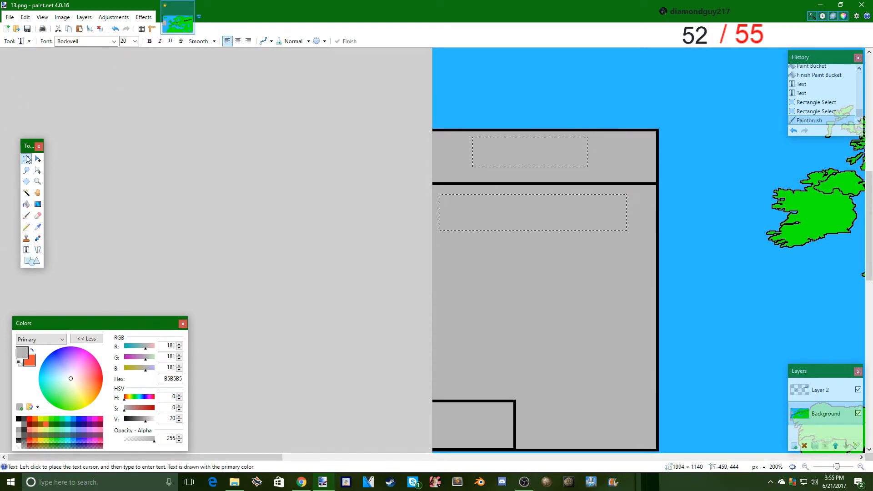
{"action": "left_click", "coordinate": [26, 158]}
{"action": "left_click", "coordinate": [502, 228]}
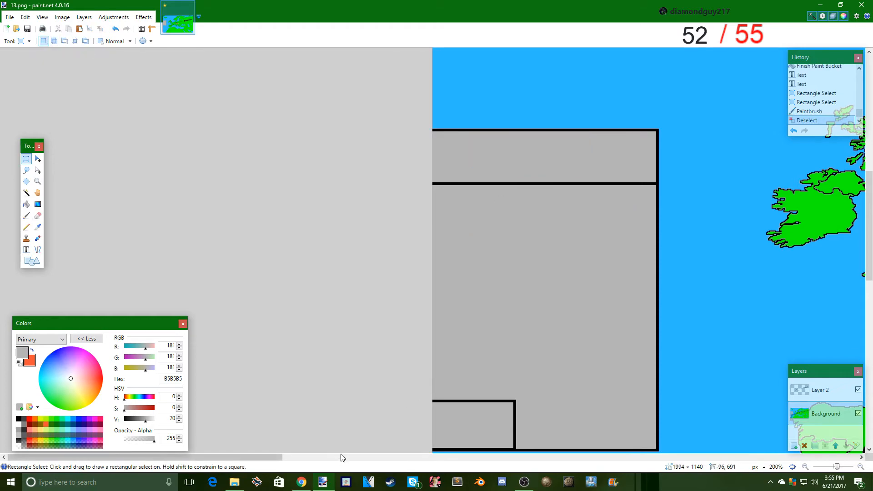
- Fill the pink strip and the red occupied area of Slovokia with white (FFFFFF) so the whole country is white
{"action": "left_click_drag", "start_coordinate": [271, 454], "coordinate": [569, 405]}
{"action": "scroll", "coordinate": [16, 202], "scroll_direction": "down", "scroll_amount": 2}
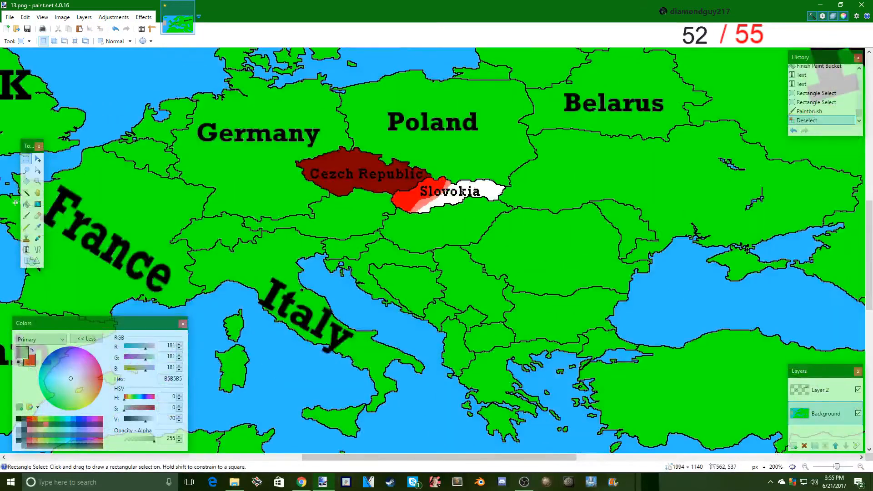
{"action": "left_click", "coordinate": [26, 204]}
{"action": "left_click", "coordinate": [19, 424]}
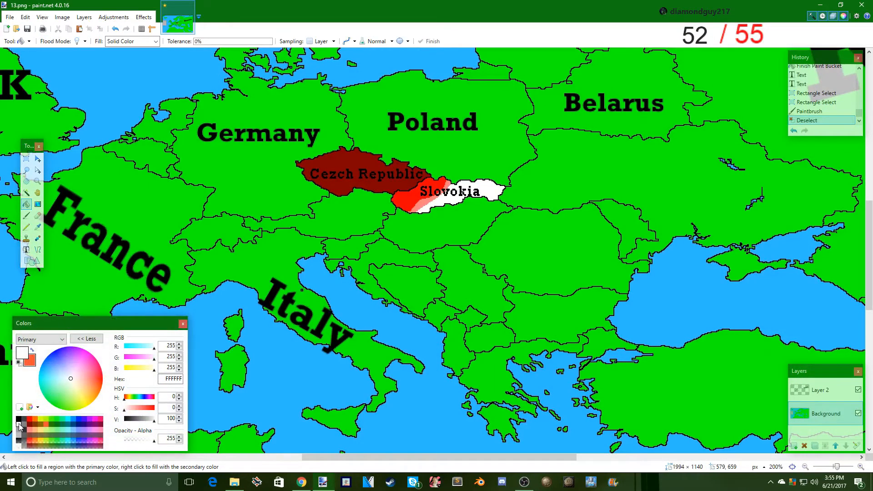
{"action": "scroll", "coordinate": [395, 315], "scroll_direction": "up", "scroll_amount": 2}
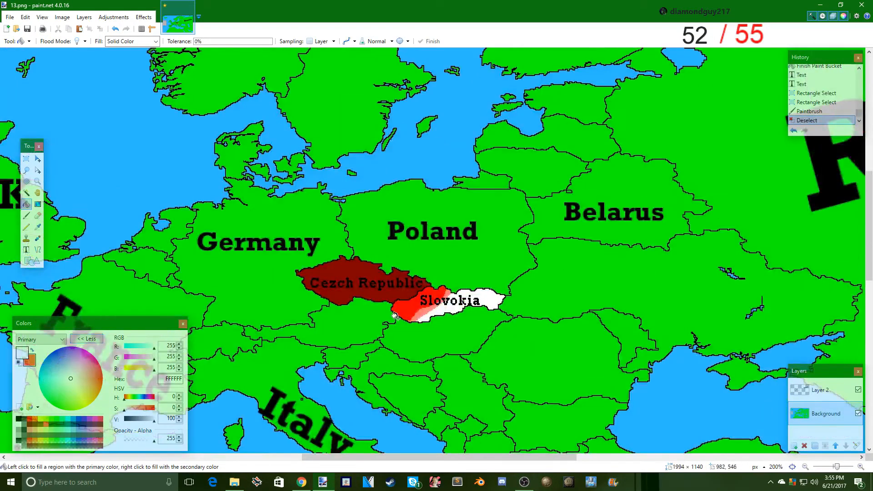
{"action": "left_click", "coordinate": [419, 314]}
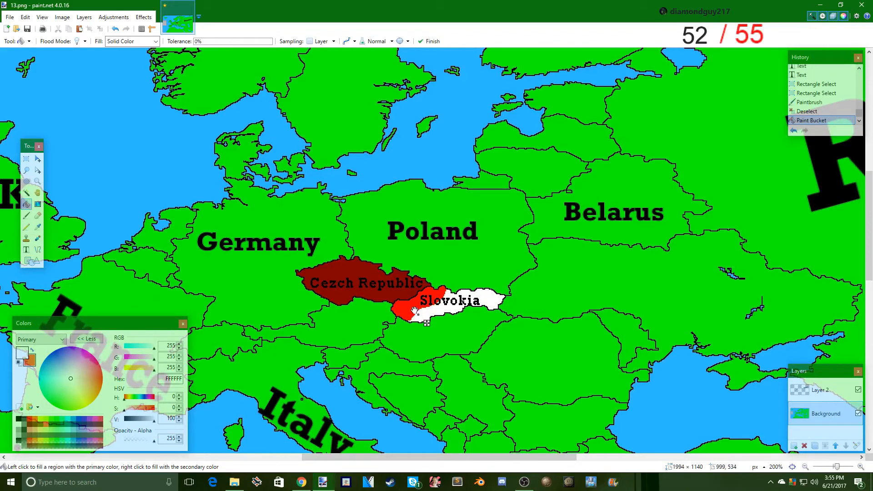
{"action": "left_click", "coordinate": [411, 305]}
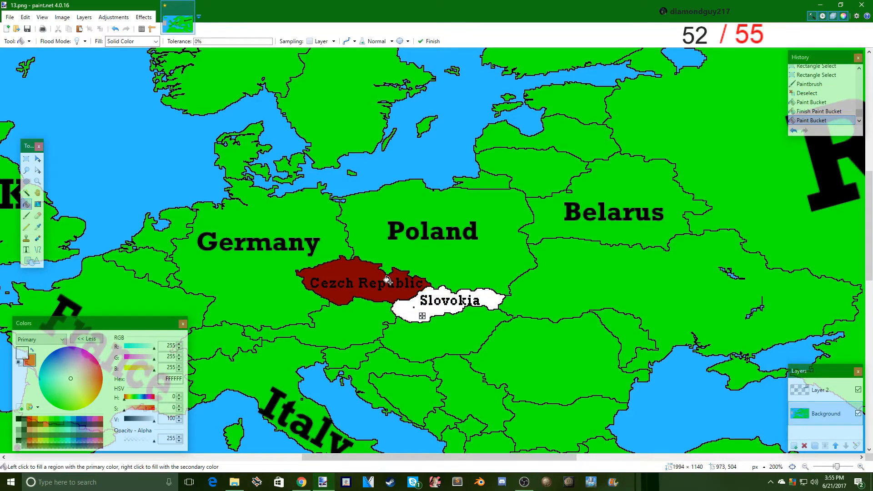
- Fill the Czech Republic with white (FFFFFF) and erase the name labels of both the Czech Republic and Slovokia
{"action": "left_click", "coordinate": [388, 281]}
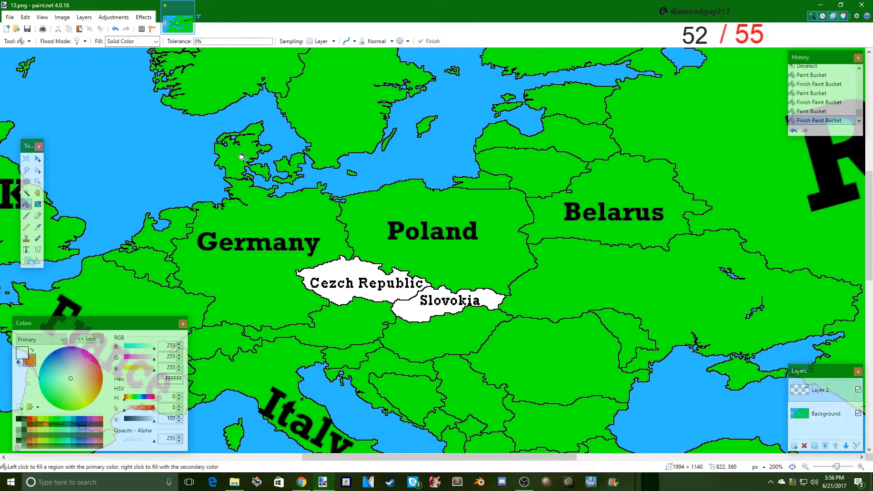
{"action": "left_click", "coordinate": [37, 215]}
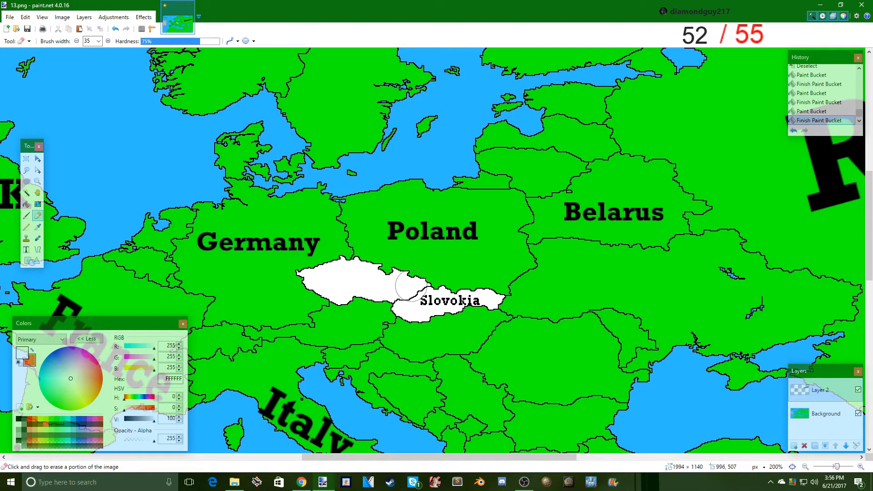
{"action": "mouse_move", "coordinate": [413, 298]}
{"action": "left_mouse_down"}
{"action": "mouse_move", "coordinate": [472, 304]}
{"action": "mouse_move", "coordinate": [424, 301]}
{"action": "left_mouse_up"}
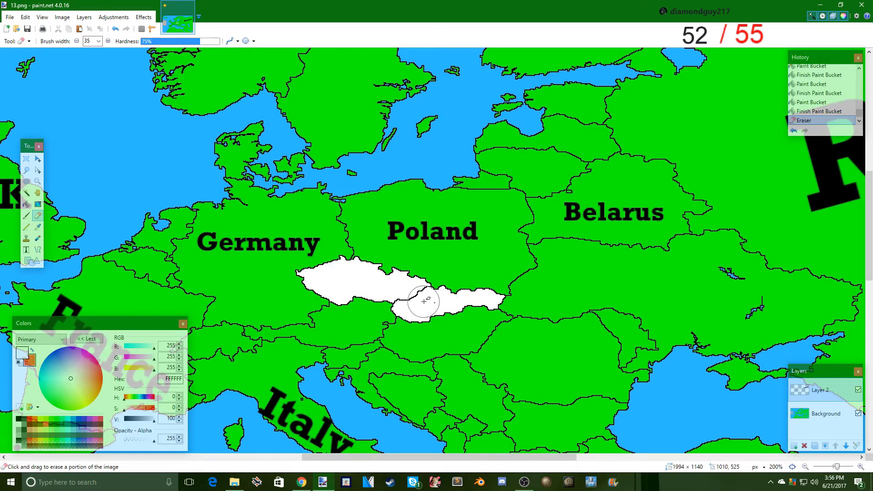
- Save the frame as 14.png in PNG format with flattening, and undo the flatten to get the layers back
{"action": "left_click", "coordinate": [9, 17]}
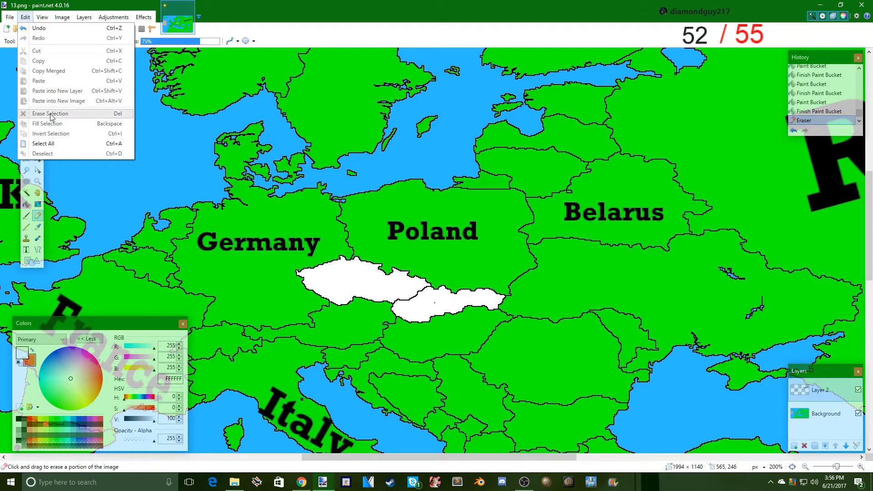
{"action": "left_click", "coordinate": [9, 18]}
{"action": "left_click", "coordinate": [9, 17]}
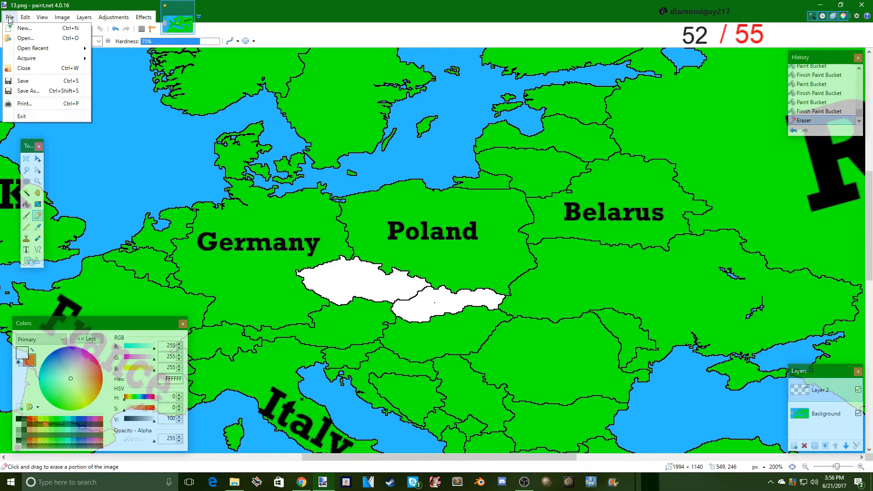
{"action": "left_click", "coordinate": [28, 93]}
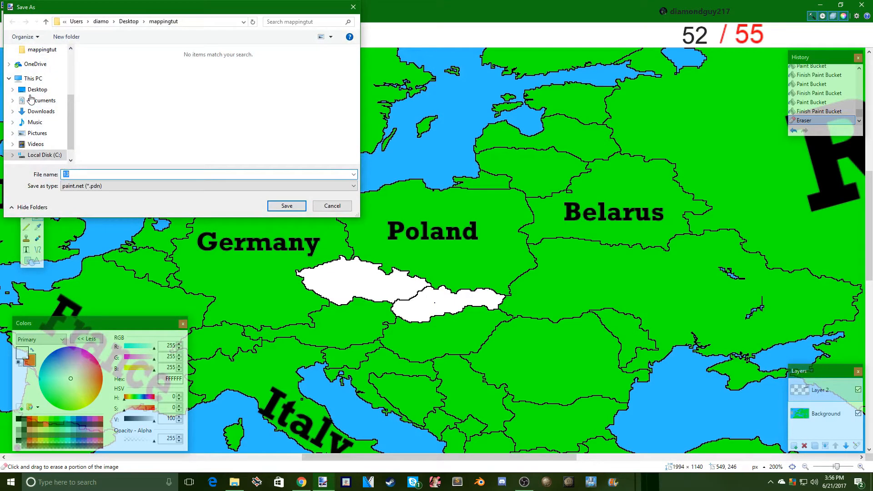
{"action": "type", "text": "14"}
{"action": "left_click", "coordinate": [95, 186]}
{"action": "left_click", "coordinate": [89, 224]}
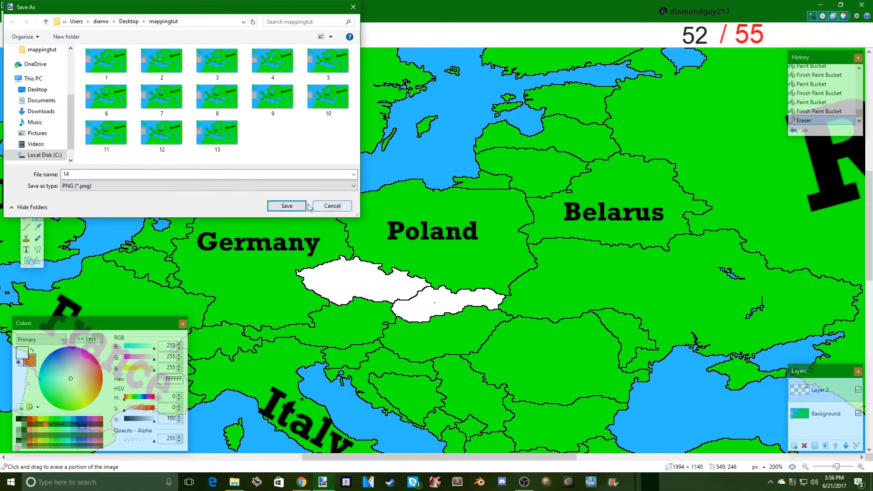
{"action": "left_click", "coordinate": [287, 206]}
{"action": "left_click", "coordinate": [339, 293]}
{"action": "left_click", "coordinate": [372, 254]}
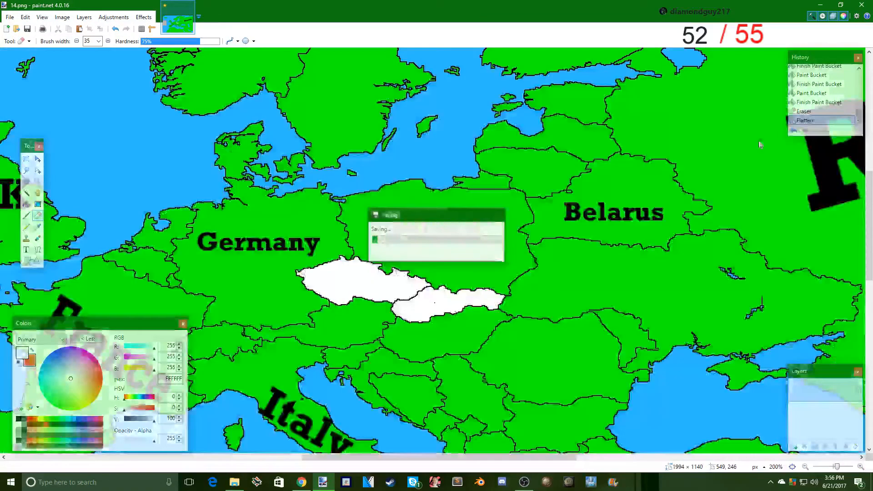
{"action": "left_click", "coordinate": [803, 112]}
- Paint over the border between the two white countries with a white 14-pixel brush so they merge into one
{"action": "left_click", "coordinate": [26, 216]}
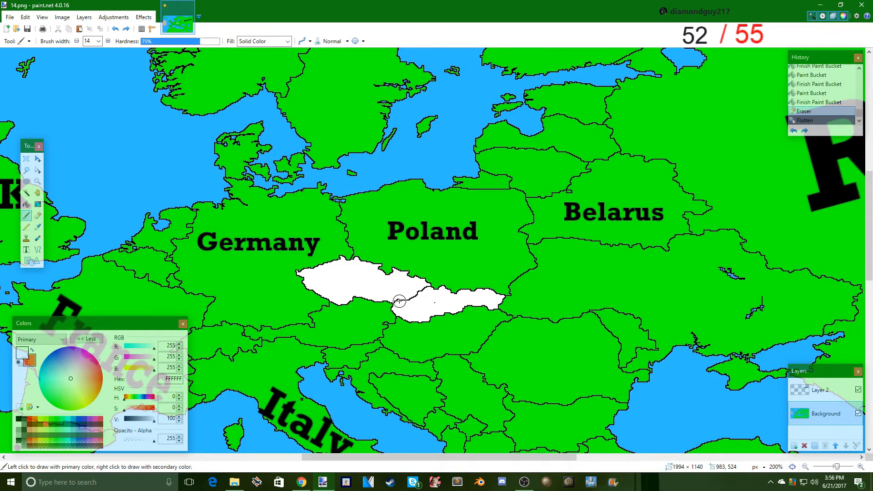
{"action": "mouse_move", "coordinate": [399, 301]}
{"action": "left_mouse_down"}
{"action": "mouse_move", "coordinate": [423, 290]}
{"action": "mouse_move", "coordinate": [433, 298]}
{"action": "left_mouse_up"}
{"action": "left_click", "coordinate": [425, 291]}
{"action": "left_click", "coordinate": [436, 301]}
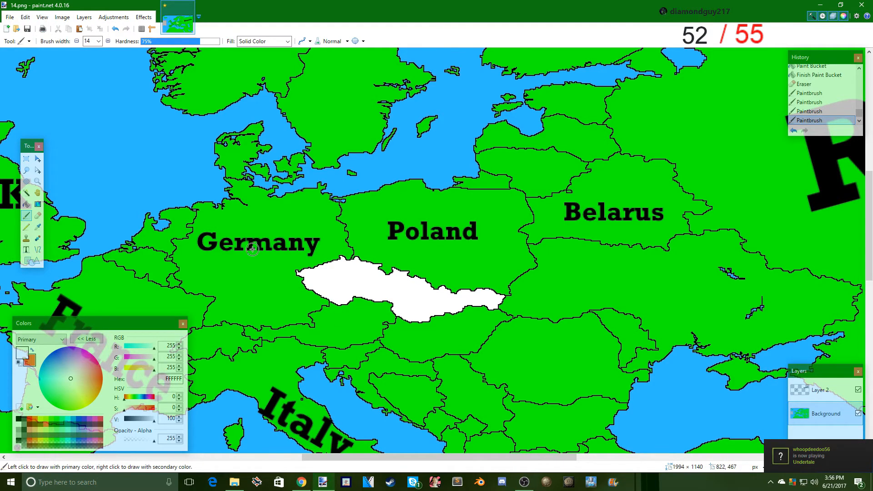
- Save the merged-country frame as 15.png in PNG format with flattening, and undo the flatten
{"action": "left_click", "coordinate": [10, 16]}
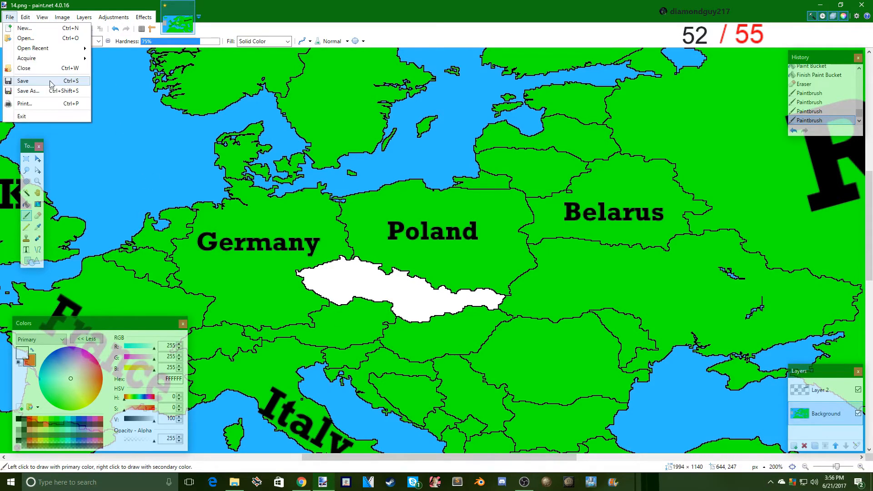
{"action": "left_click", "coordinate": [28, 90]}
{"action": "type", "text": "15"}
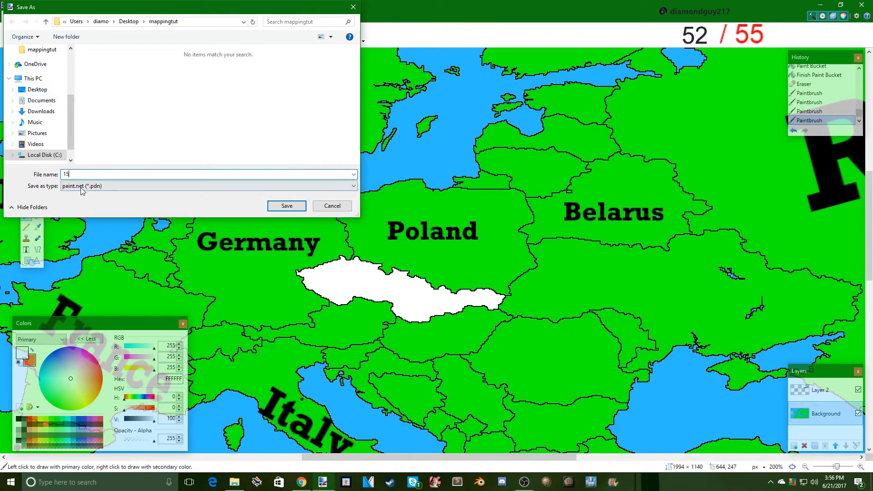
{"action": "left_click", "coordinate": [68, 186]}
{"action": "left_click", "coordinate": [76, 222]}
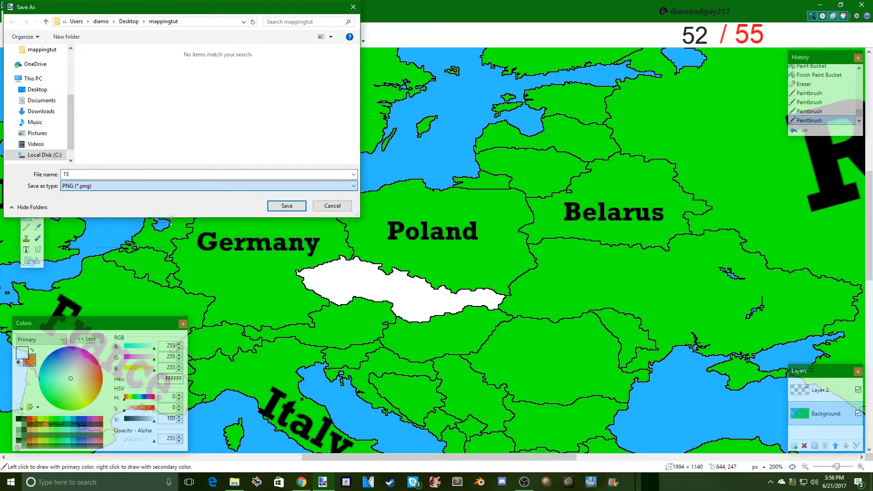
{"action": "left_click", "coordinate": [285, 203]}
{"action": "left_click", "coordinate": [335, 292]}
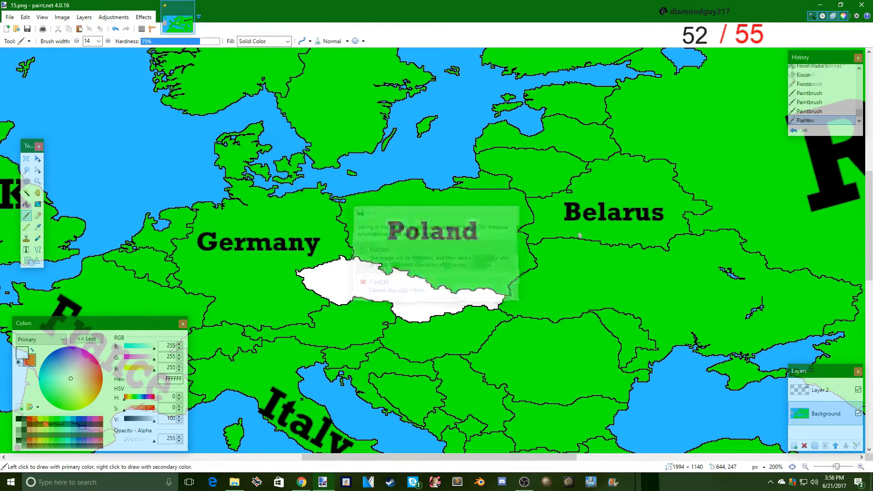
{"action": "left_click", "coordinate": [440, 256]}
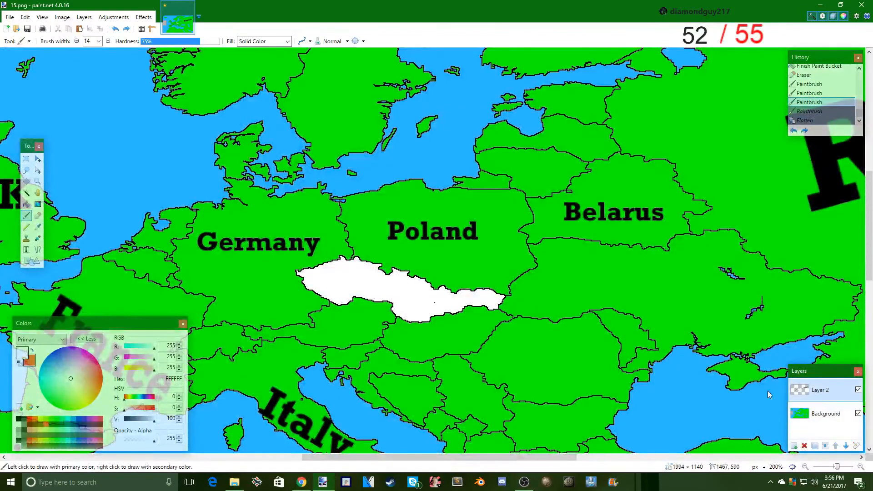
- Start a black text label over the merged white country on Layer 2, reading "Czechoslov"
{"action": "left_click", "coordinate": [26, 249]}
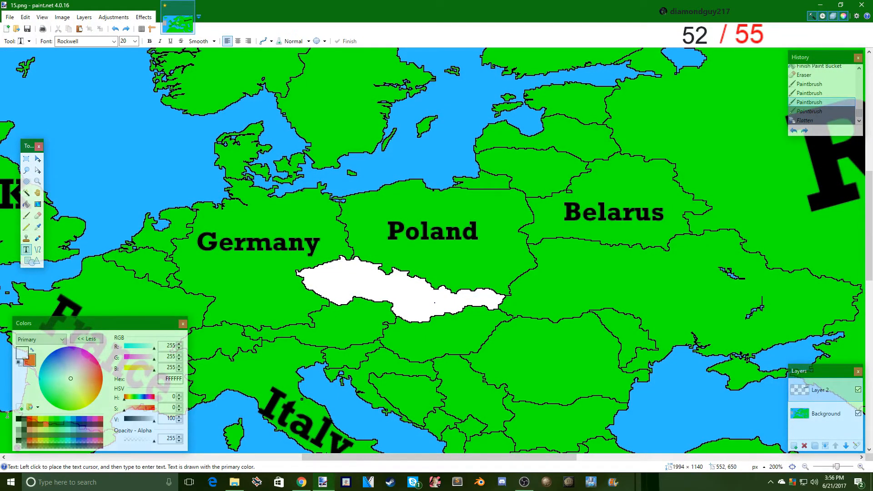
{"action": "left_click", "coordinate": [18, 418]}
{"action": "left_click", "coordinate": [330, 268]}
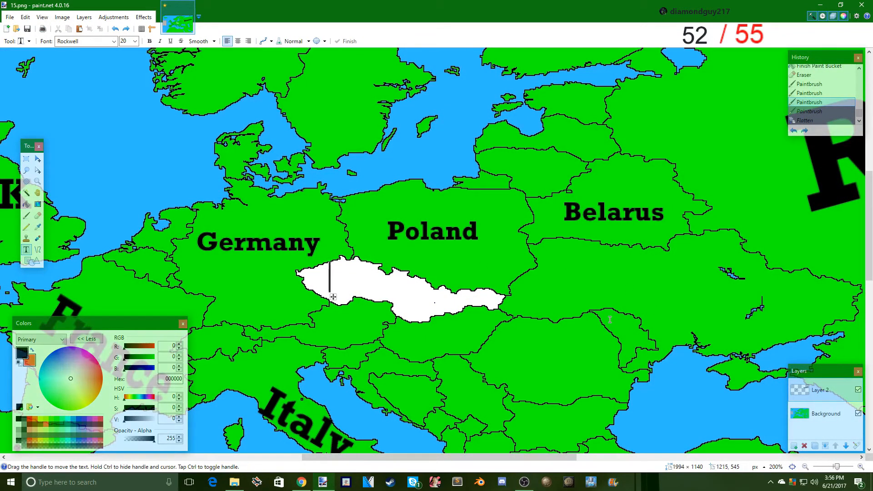
{"action": "type", "text": "Czexch"}
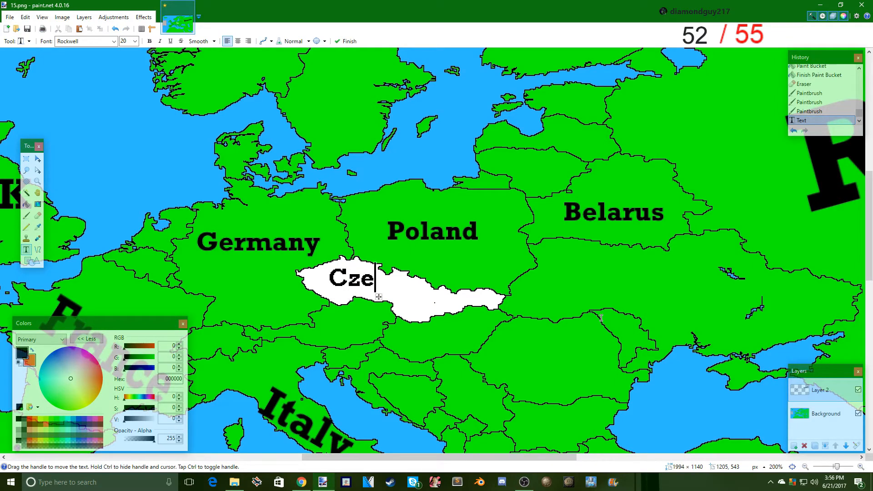
{"action": "key", "text": "BackSpace"}
{"action": "key", "text": "BackSpace"}
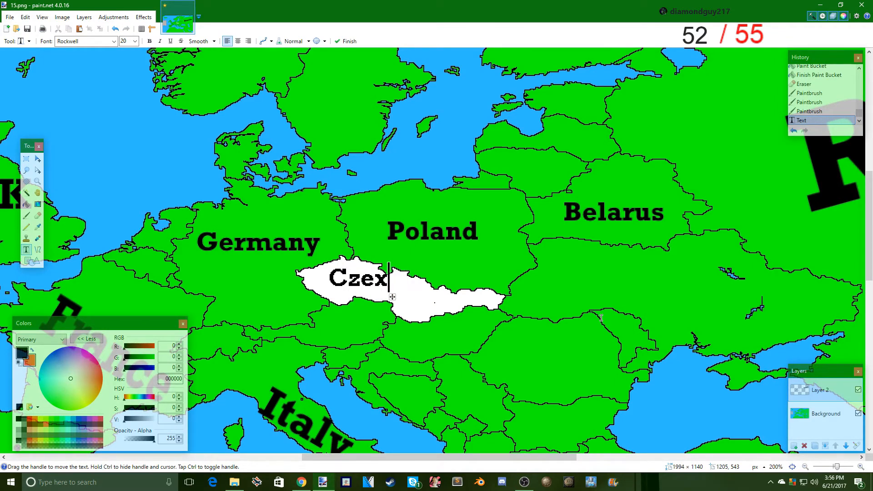
{"action": "key", "text": "BackSpace"}
{"action": "type", "text": "chosl"}
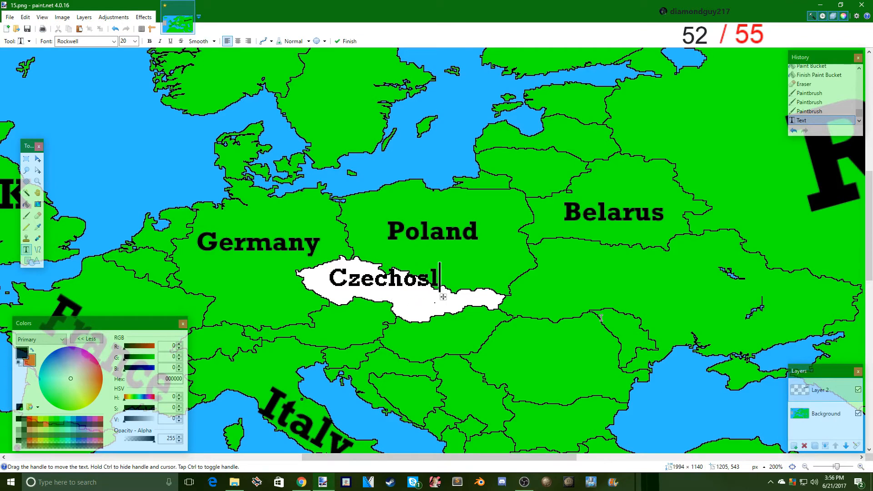
{"action": "type", "text": "ovakia"}
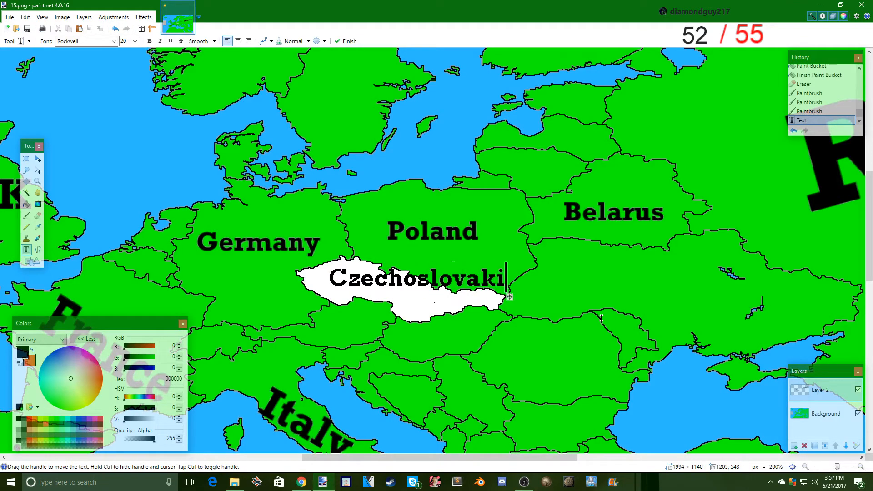
{"action": "key", "text": "BackSpace"}
{"action": "key", "text": "BackSpace"}
{"action": "key", "text": "BackSpace"}
{"action": "key", "text": "BackSpace"}
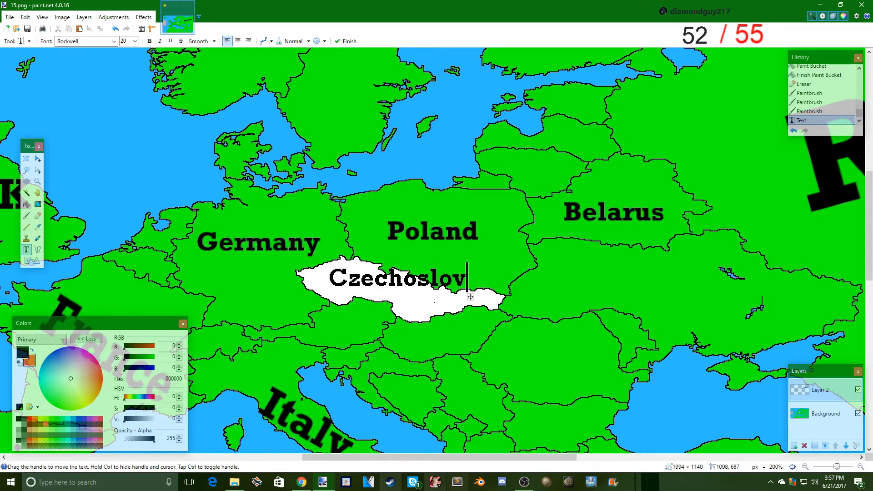
- Switch to Chrome, search Google Images for "slovokia", open the corrected "slovakia" results to check the spelling, and return to paint.net
{"action": "left_click", "coordinate": [301, 482]}
{"action": "left_click_drag", "start_coordinate": [127, 49], "coordinate": [1, 50]}
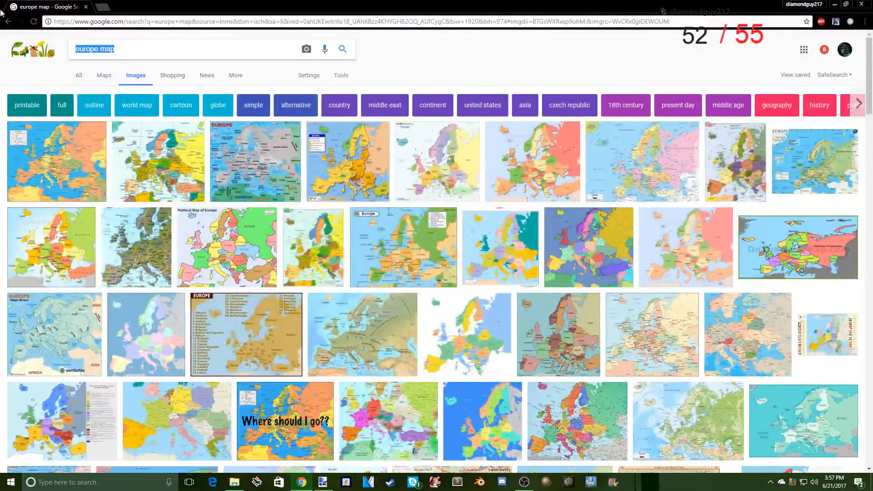
{"action": "type", "text": "slovokia"}
{"action": "key", "text": "Return"}
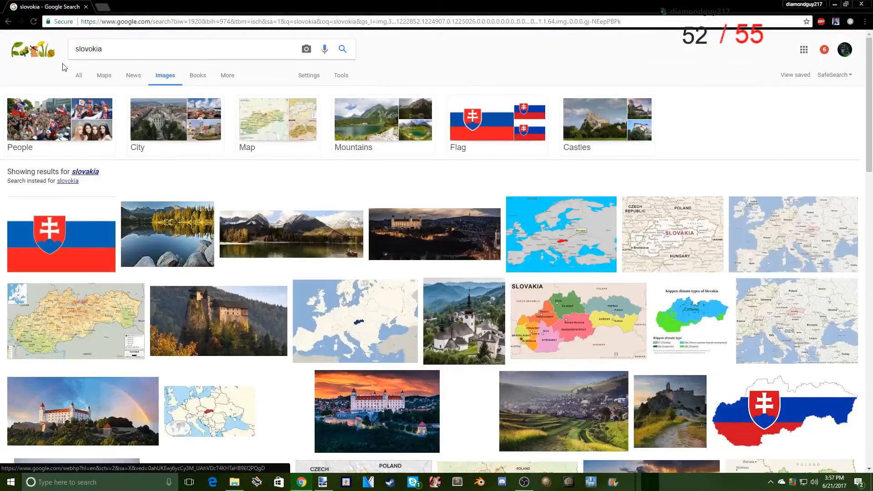
{"action": "left_click", "coordinate": [78, 175]}
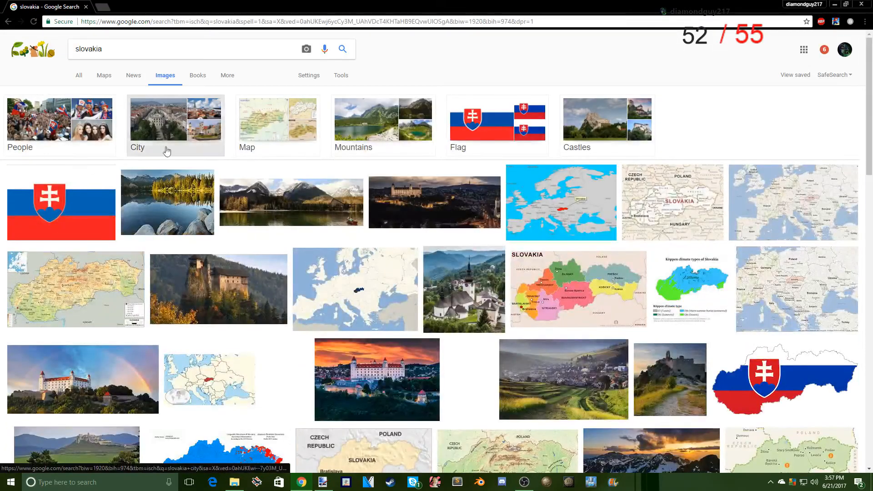
{"action": "left_click", "coordinate": [835, 5]}
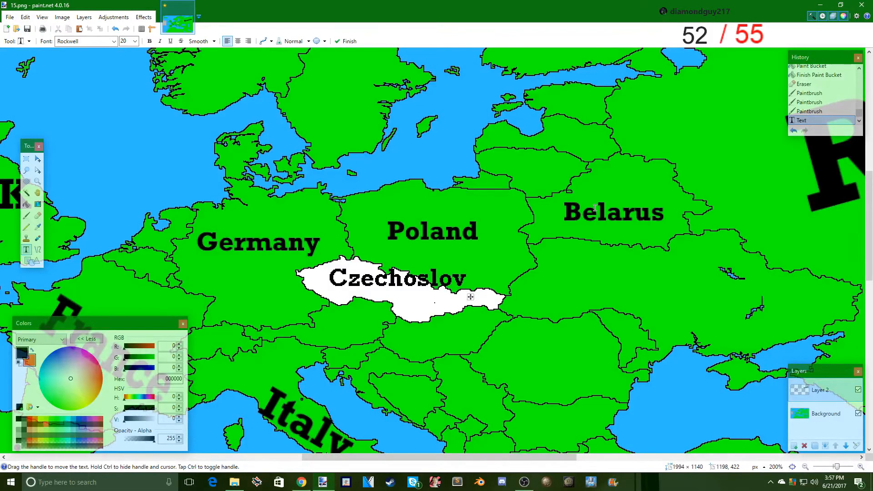
- Complete the merged country's label so that it reads "Czechoslovakia"
{"action": "type", "text": "k"}
{"action": "key", "text": "BackSpace"}
{"action": "type", "text": "akia"}
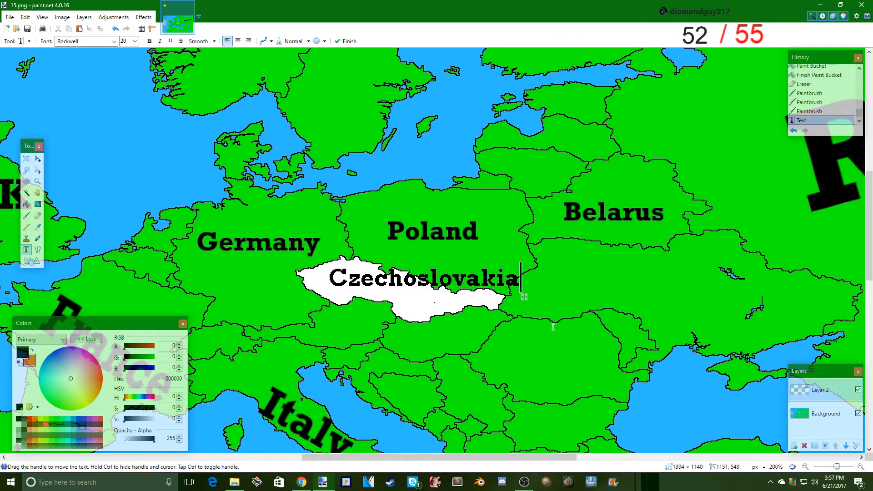
- Select the Czechoslovakia label, narrow it and rotate it about 11 degrees clockwise to fit inside the merged country, and deselect
{"action": "left_click_drag", "start_coordinate": [498, 284], "coordinate": [313, 273]}
{"action": "left_click", "coordinate": [26, 159]}
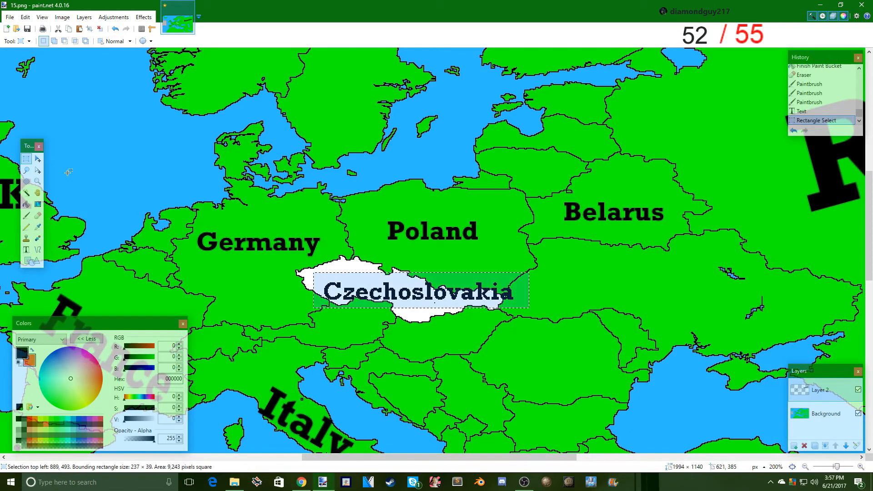
{"action": "left_click", "coordinate": [38, 159]}
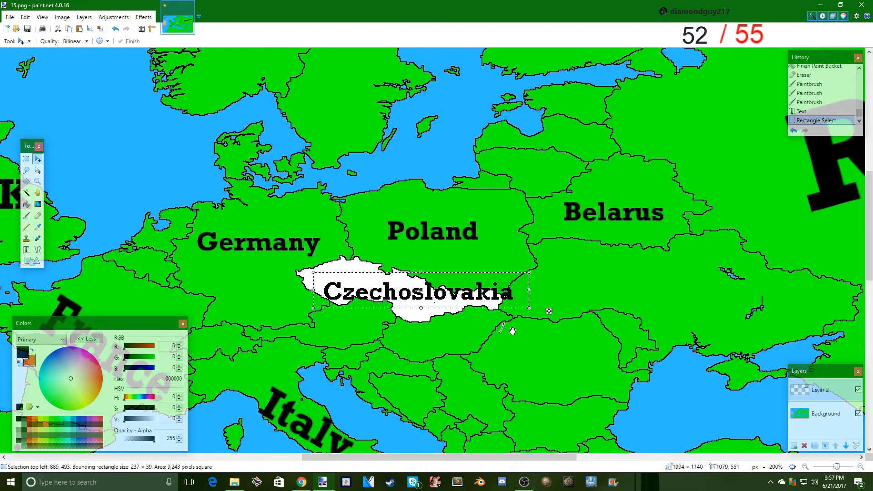
{"action": "left_click_drag", "start_coordinate": [537, 317], "coordinate": [462, 324]}
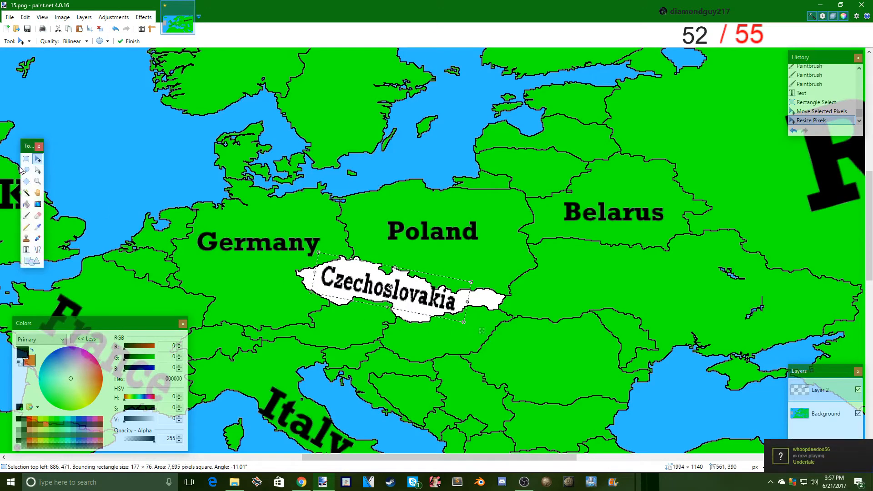
{"action": "key", "text": "s"}
{"action": "left_click", "coordinate": [368, 279]}
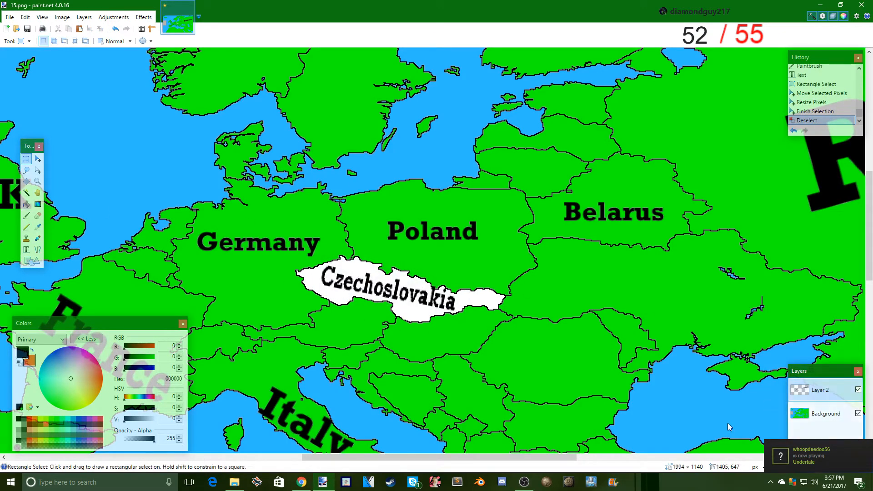
- Sample the colour of an empty area on Layer 2 and try to fill the merged country with it
{"action": "left_click", "coordinate": [38, 227]}
{"action": "left_click", "coordinate": [48, 233]}
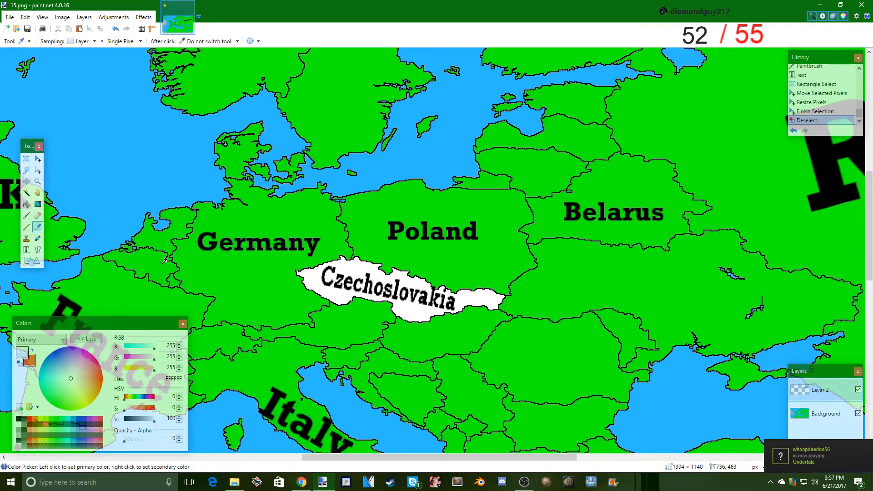
{"action": "left_click", "coordinate": [26, 204]}
{"action": "left_click", "coordinate": [385, 298]}
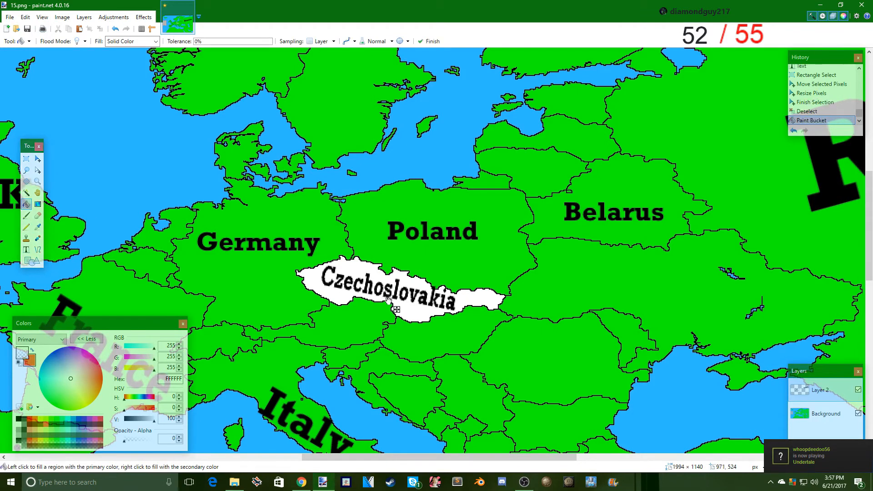
{"action": "left_click", "coordinate": [422, 314]}
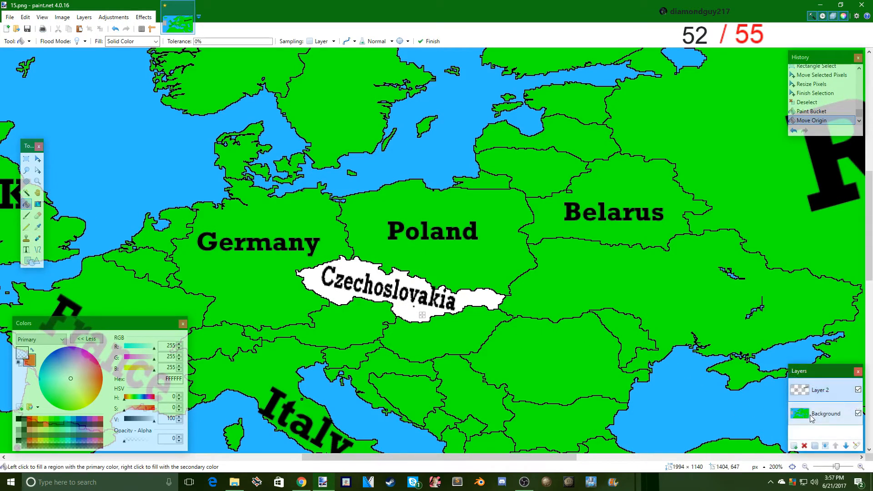
- On the Background layer, sample the map's green and fill the white Czechoslovakia area with it
{"action": "left_click", "coordinate": [812, 416]}
{"action": "left_click", "coordinate": [423, 320]}
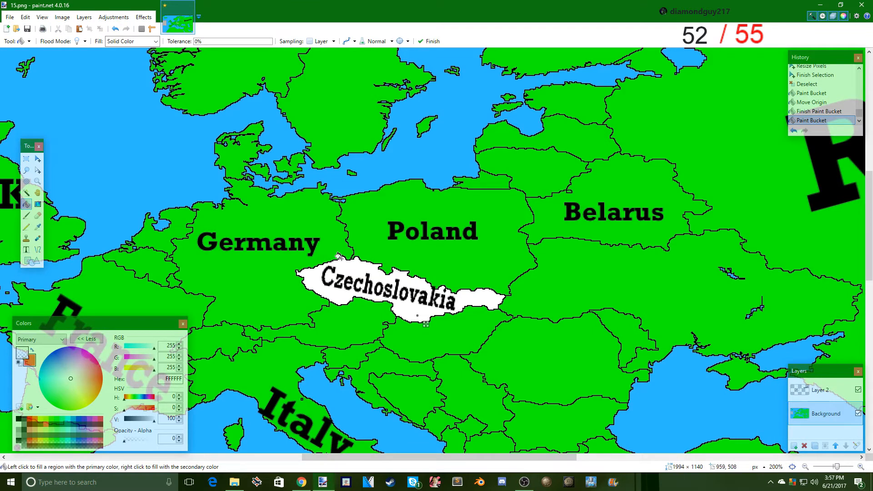
{"action": "left_click", "coordinate": [26, 158]}
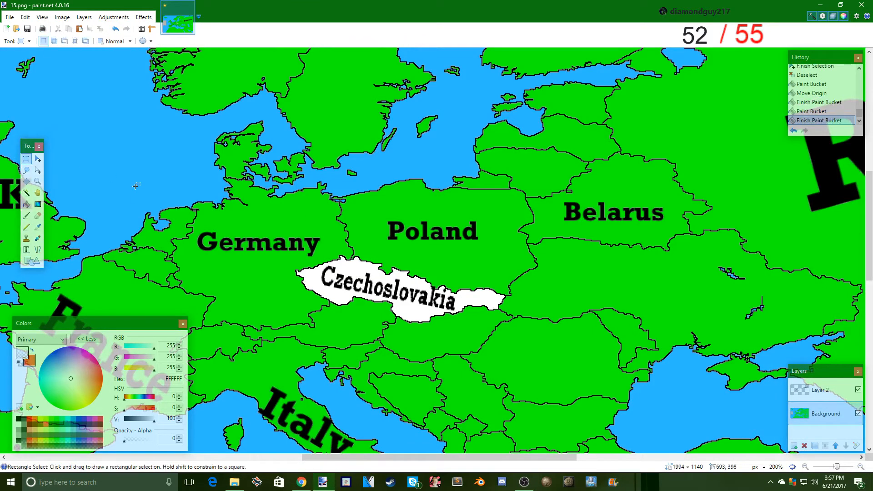
{"action": "left_click", "coordinate": [26, 203]}
{"action": "left_click", "coordinate": [422, 317]}
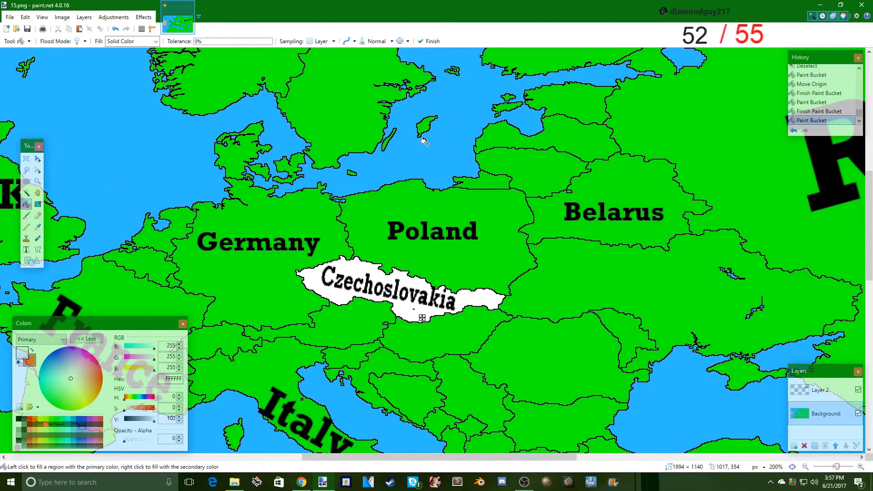
{"action": "left_click", "coordinate": [287, 281]}
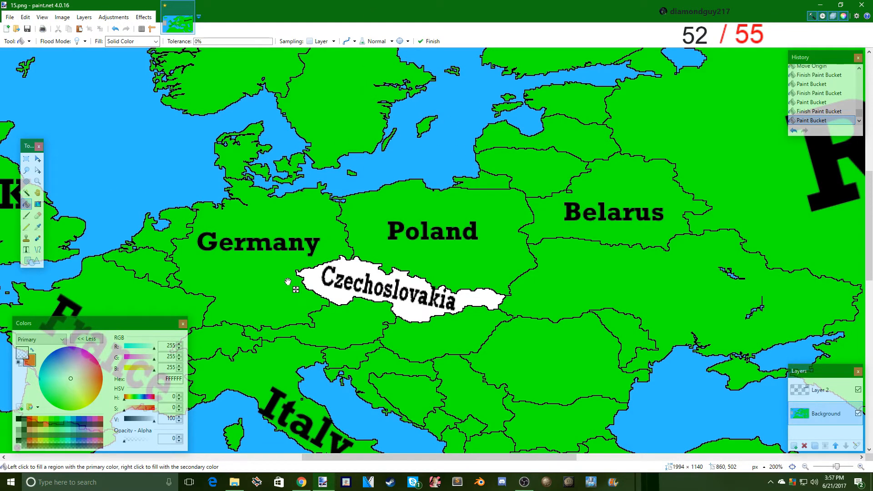
{"action": "left_click", "coordinate": [38, 226]}
{"action": "left_click", "coordinate": [58, 227]}
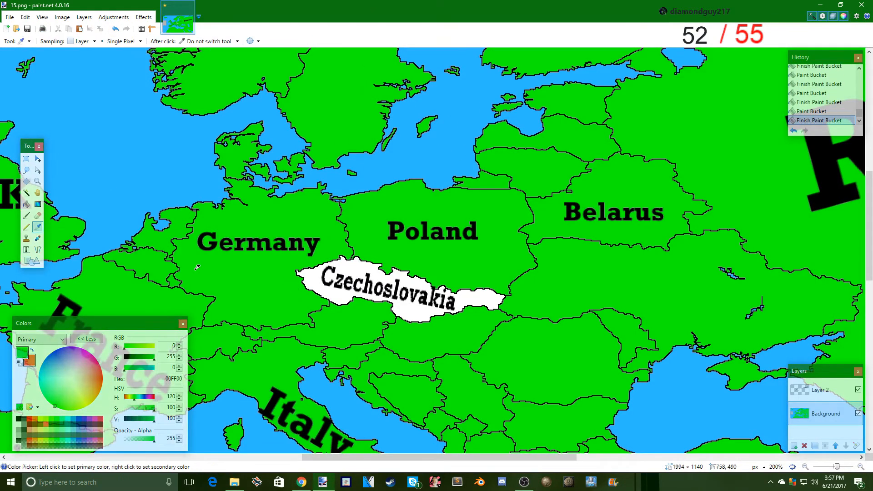
{"action": "left_click", "coordinate": [27, 207]}
{"action": "left_click", "coordinate": [414, 317]}
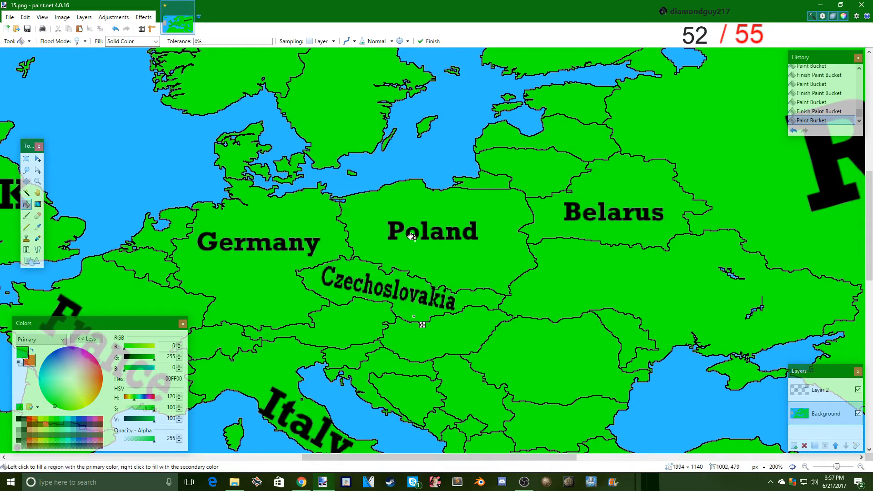
- Save the map in the mappingtut folder as a PNG named 16, flattening the layers
{"action": "left_click", "coordinate": [9, 17]}
{"action": "left_click", "coordinate": [109, 140]}
{"action": "type", "text": "16"}
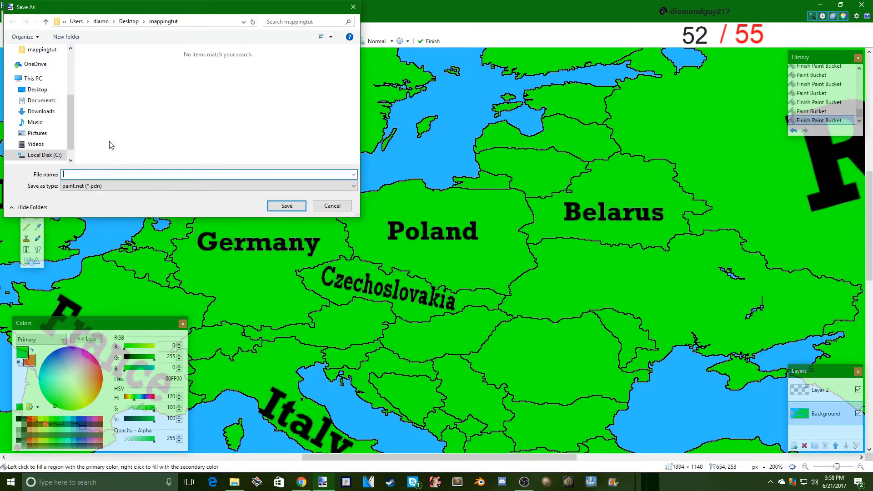
{"action": "left_click", "coordinate": [137, 186]}
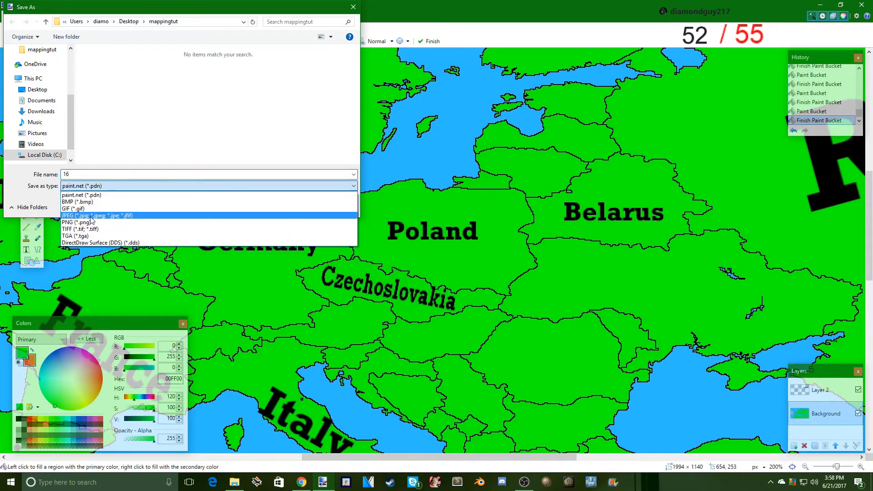
{"action": "left_click", "coordinate": [91, 216]}
{"action": "left_click", "coordinate": [286, 205]}
{"action": "left_click", "coordinate": [340, 295]}
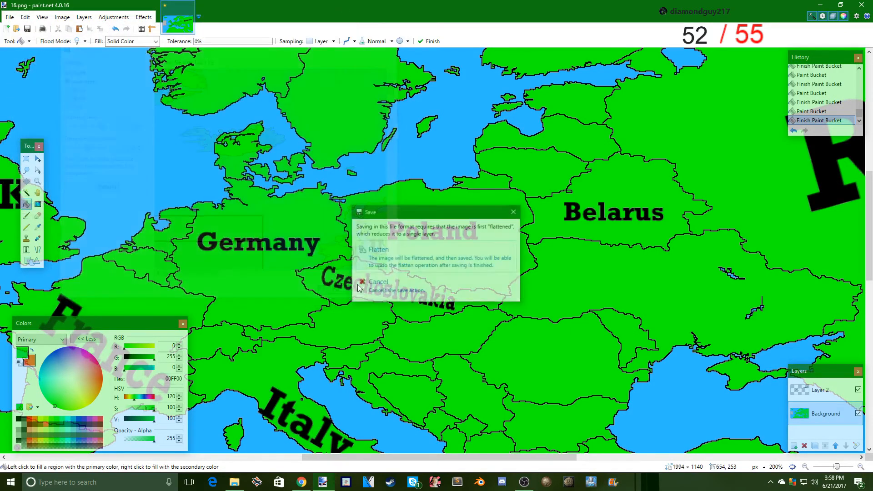
{"action": "left_click", "coordinate": [391, 275]}
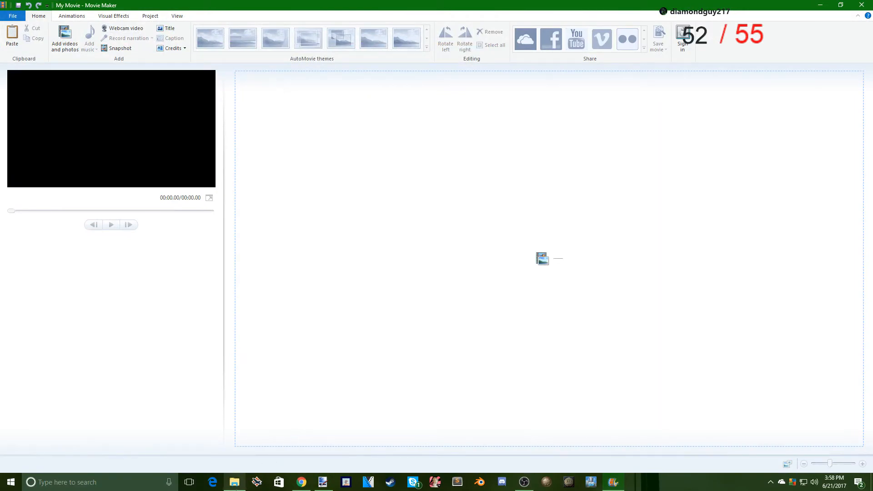
- Switch to Movie Maker and add frames 1 to 16 from the mappingtut folder to the project
{"action": "left_click", "coordinate": [234, 481]}
{"action": "left_click_drag", "start_coordinate": [362, 255], "coordinate": [450, 141]}
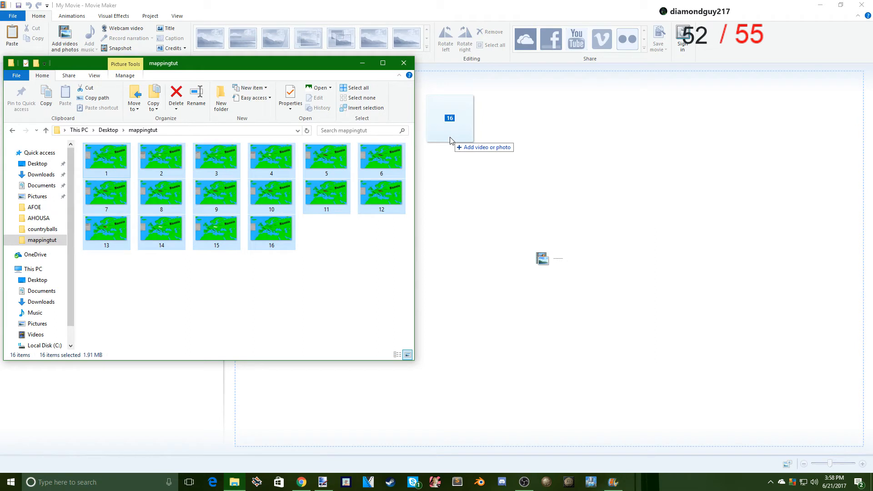
{"action": "left_click_drag", "start_coordinate": [450, 139], "coordinate": [450, 138]}
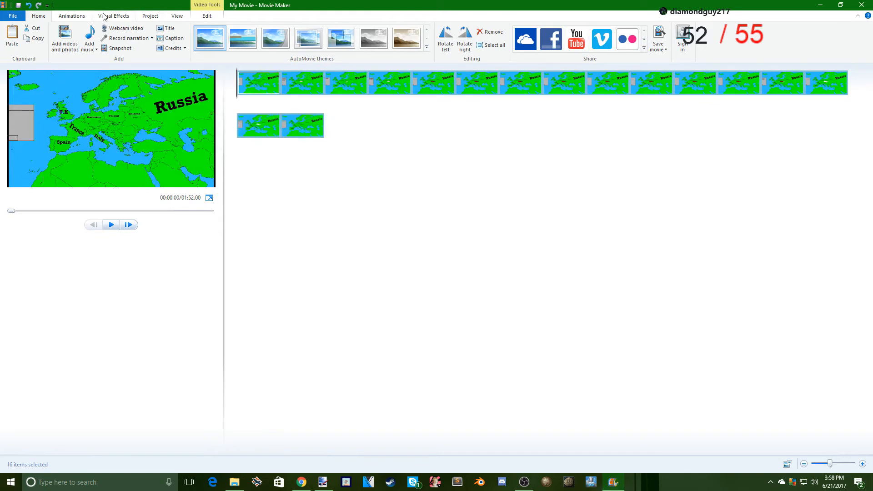
- Apply the nested-rectangles transition to all clips and set the first clip's transition duration to 0.50
{"action": "left_click", "coordinate": [67, 16]}
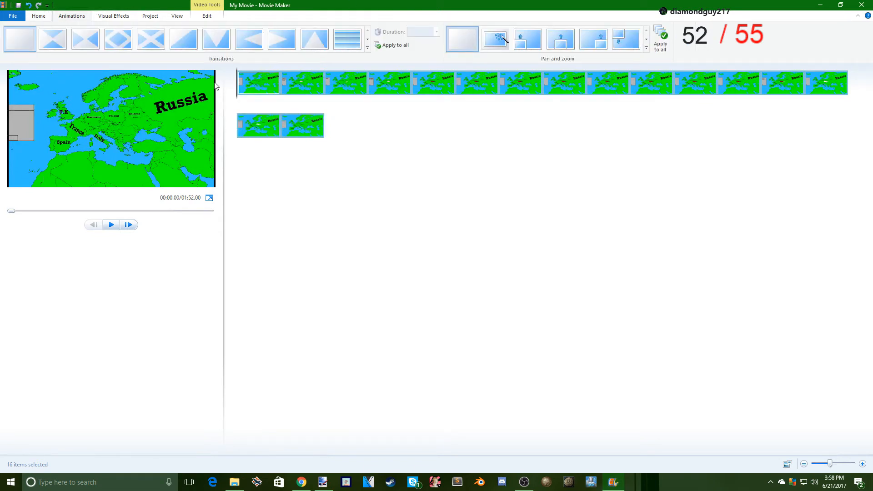
{"action": "left_click", "coordinate": [247, 80]}
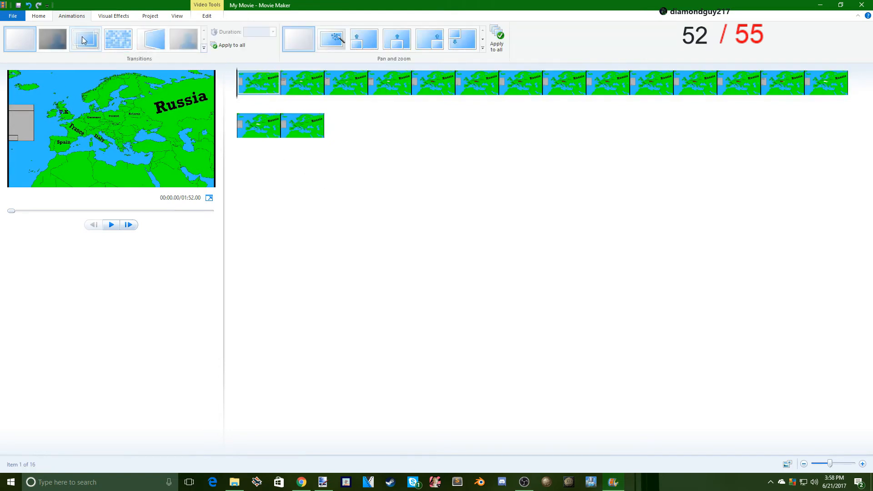
{"action": "left_click", "coordinate": [84, 41]}
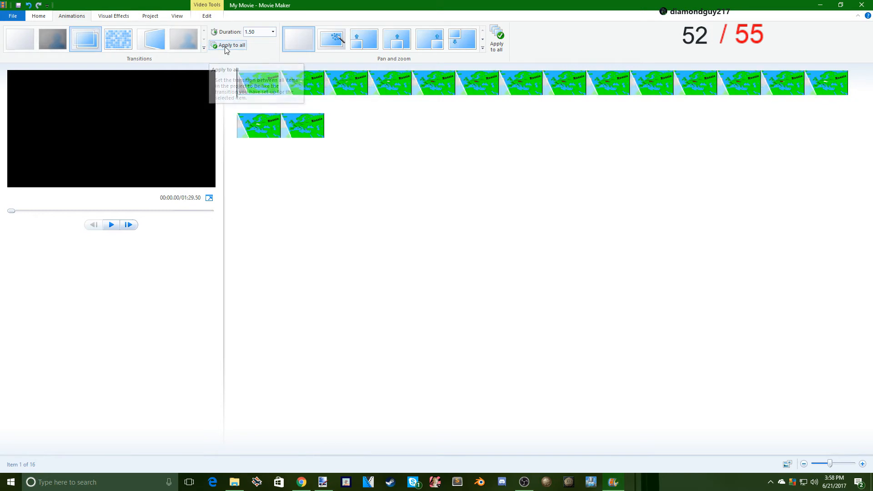
{"action": "left_click", "coordinate": [226, 46]}
{"action": "left_click", "coordinate": [264, 29]}
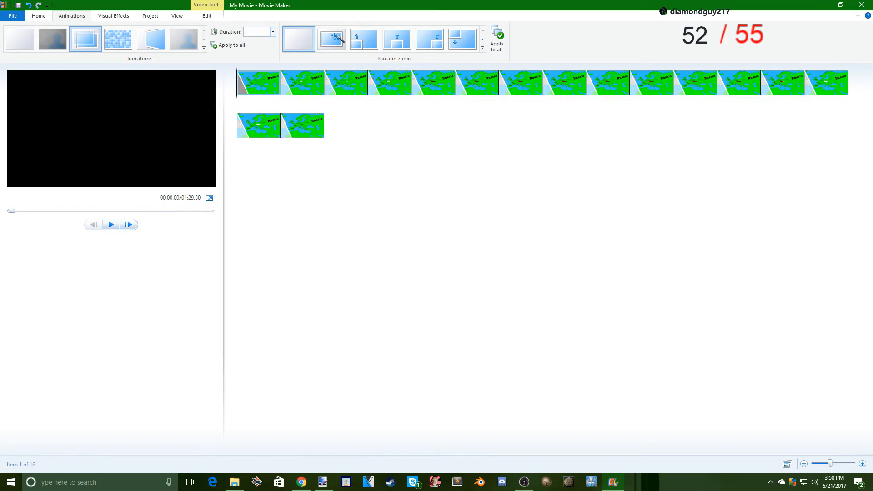
{"action": "type", "text": ".5"}
{"action": "key", "text": "Return"}
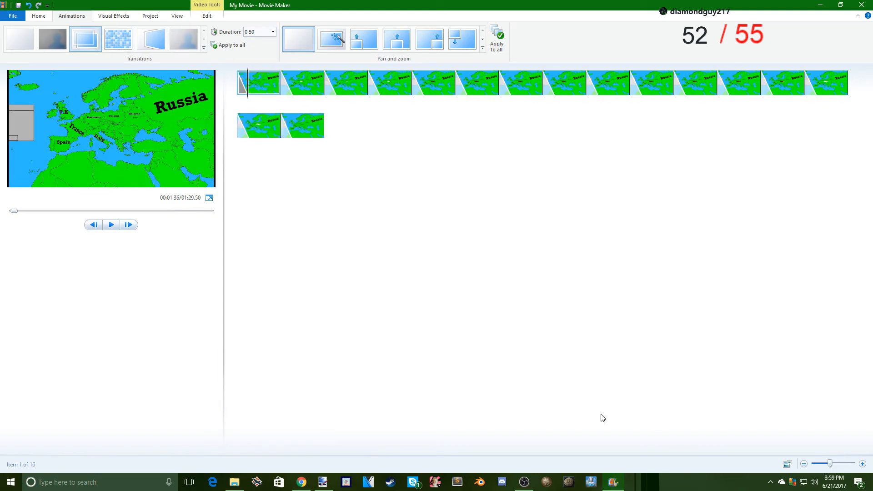
- Set the first clip's display duration to 2.00 seconds
{"action": "left_click_drag", "start_coordinate": [831, 466], "coordinate": [856, 467]}
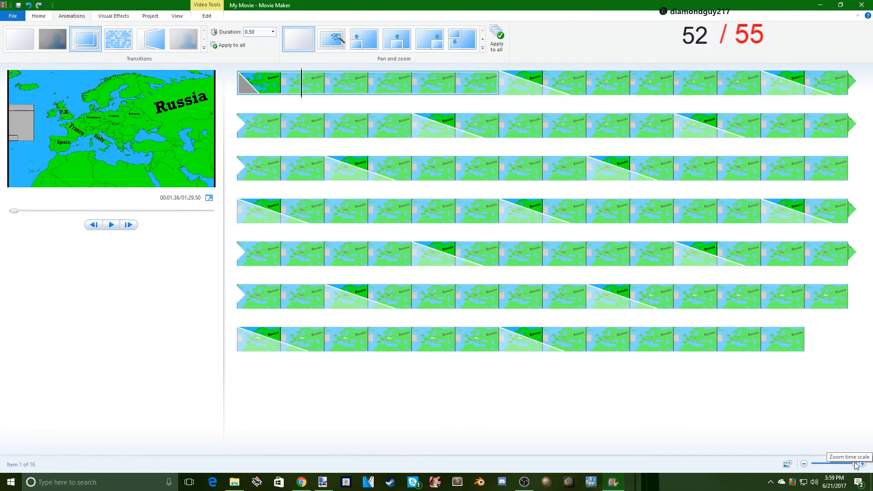
{"action": "left_click_drag", "start_coordinate": [856, 465], "coordinate": [838, 465]}
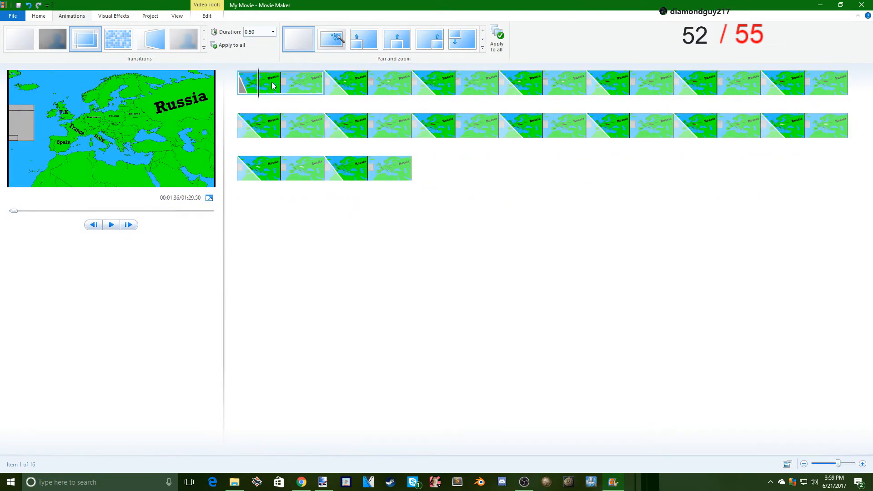
{"action": "left_click", "coordinate": [204, 15]}
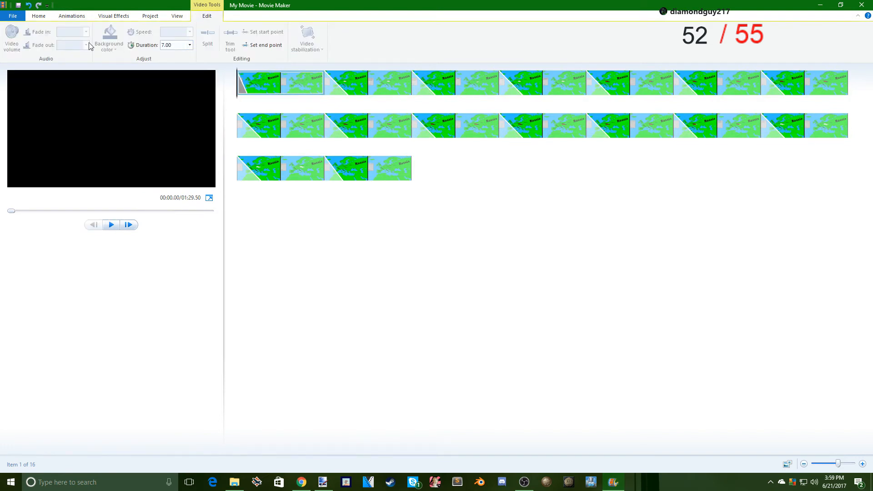
{"action": "left_click", "coordinate": [178, 44]}
{"action": "type", "text": "2"}
{"action": "key", "text": "Return"}
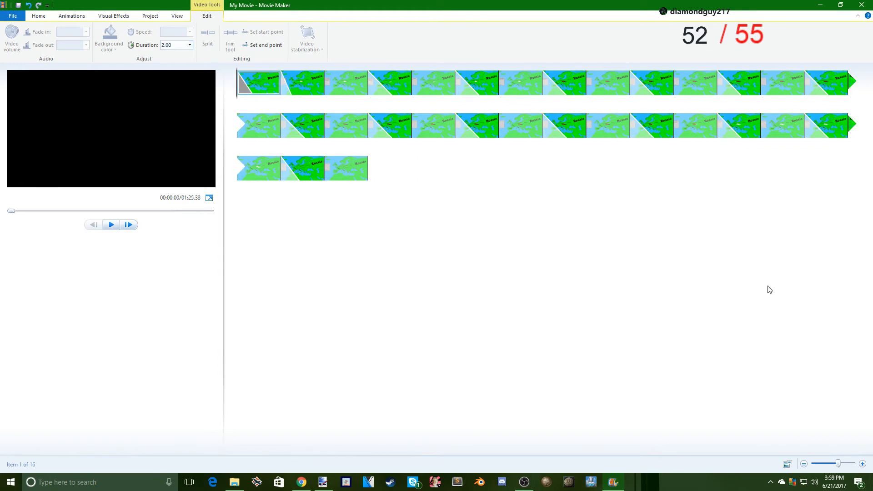
- Play the second clip to judge its timing and set its display duration to 3.00 seconds
{"action": "left_click", "coordinate": [294, 86]}
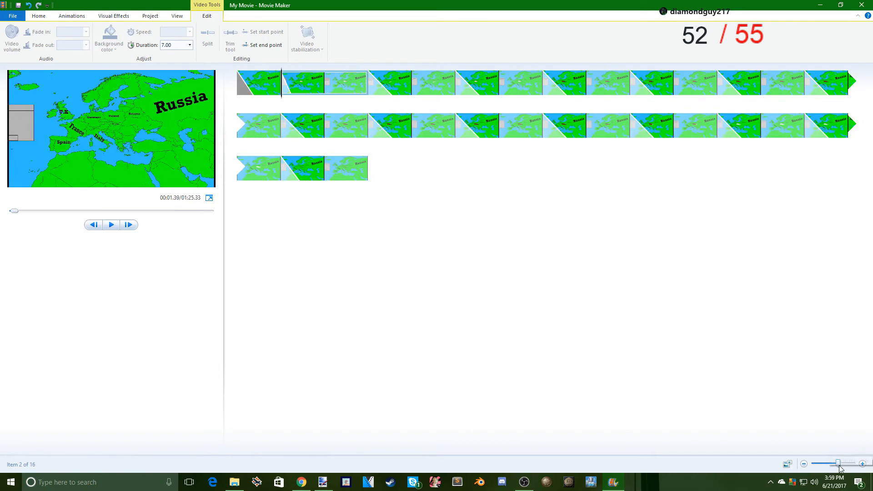
{"action": "left_click", "coordinate": [804, 463]}
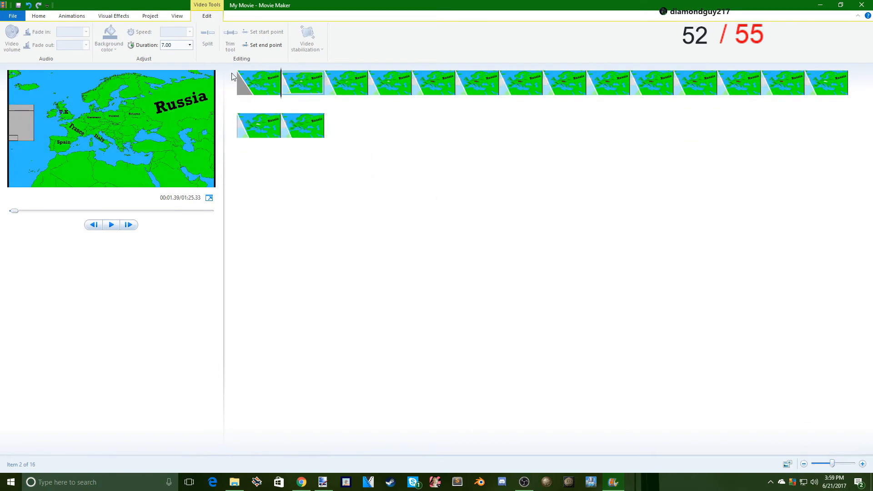
{"action": "key", "text": "space"}
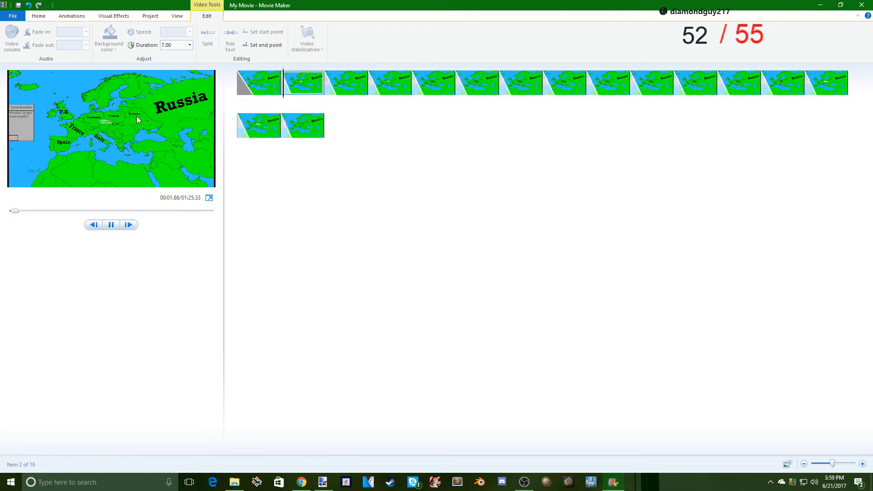
{"action": "left_click", "coordinate": [169, 45]}
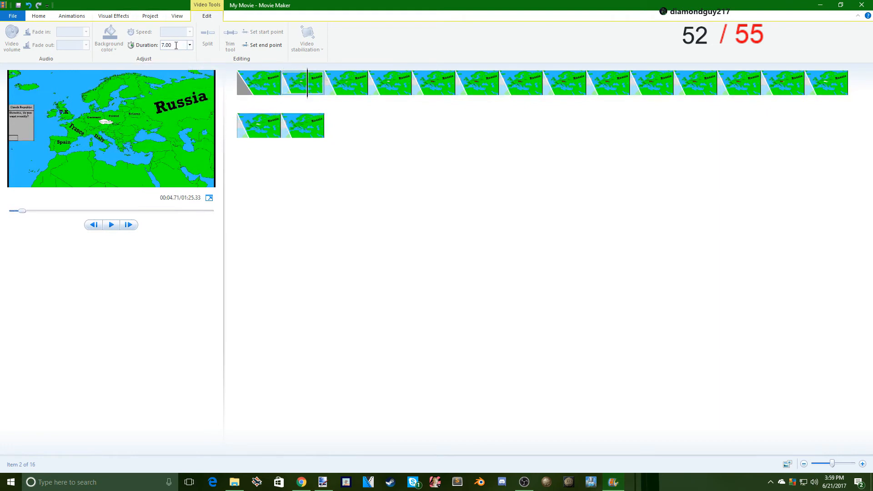
{"action": "double_click", "coordinate": [176, 45]}
{"action": "type", "text": "3"}
{"action": "key", "text": "Return"}
- Play the movie from the first clip in full screen to check the timing, and return to the editor
{"action": "left_click", "coordinate": [247, 94]}
{"action": "key", "text": "space"}
{"action": "left_click", "coordinate": [209, 198]}
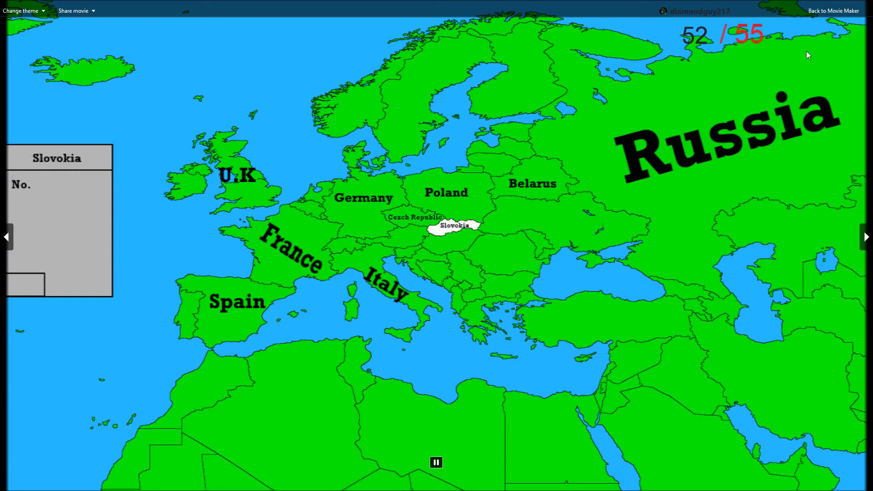
{"action": "left_click", "coordinate": [833, 10]}
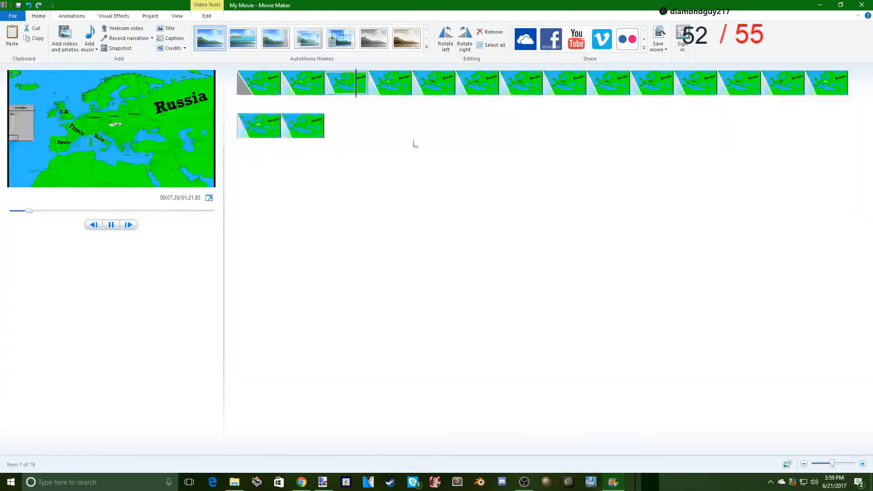
- Set the second clip's display duration to 3.50 seconds
{"action": "left_click", "coordinate": [313, 85]}
{"action": "left_click", "coordinate": [207, 15]}
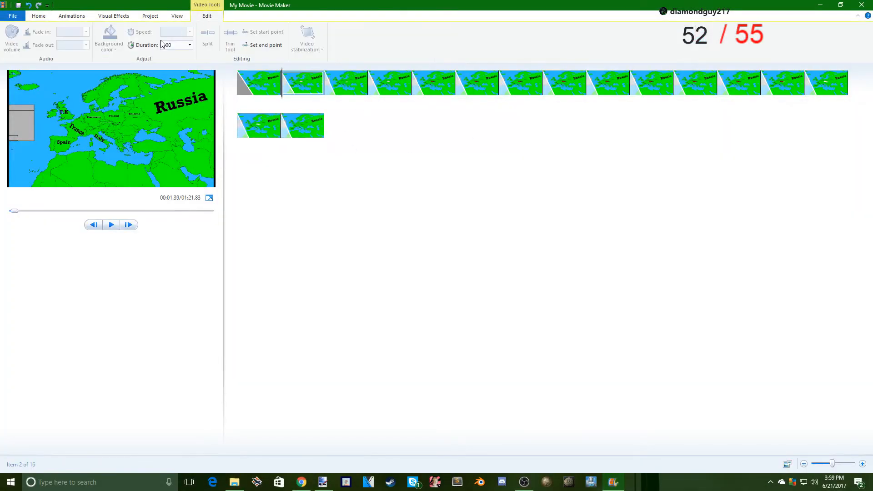
{"action": "left_click", "coordinate": [171, 45]}
{"action": "type", "text": "3.50"}
{"action": "key", "text": "Return"}
- Set the third clip's display duration to 3.00 seconds and play the movie from that clip
{"action": "left_click", "coordinate": [339, 86]}
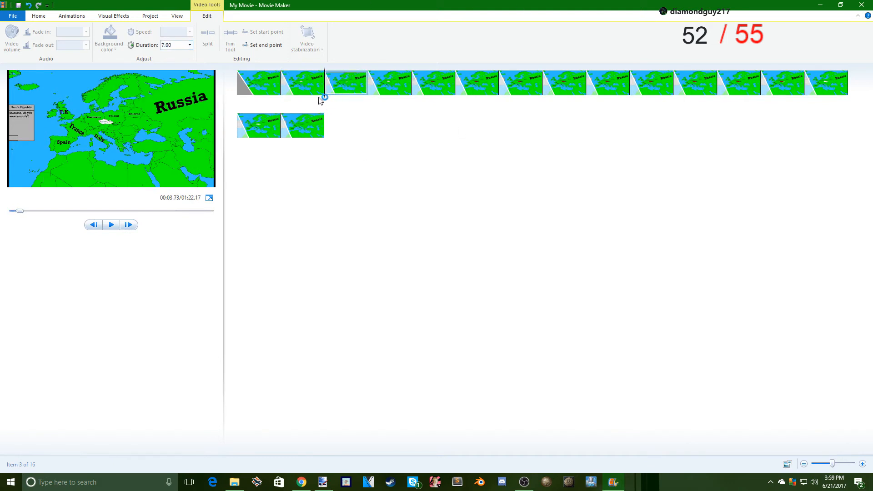
{"action": "left_click", "coordinate": [169, 46]}
{"action": "type", "text": "3.50"}
{"action": "key", "text": "Return"}
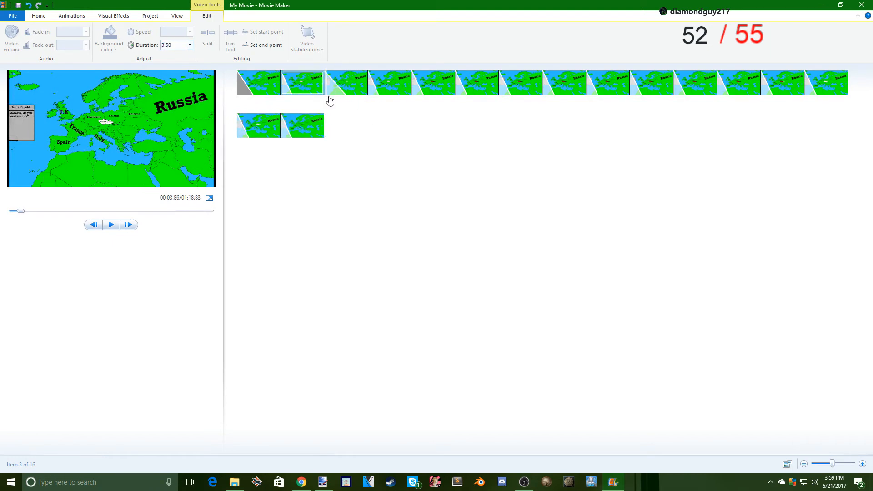
{"action": "left_click", "coordinate": [345, 84]}
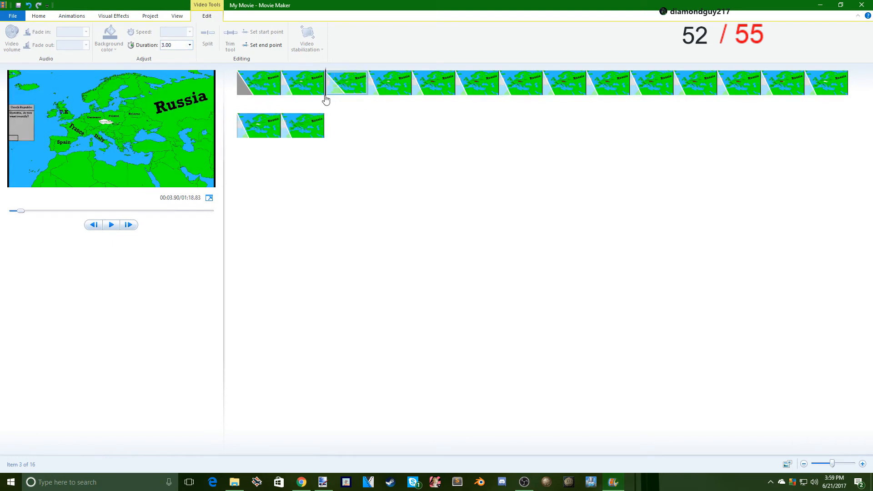
{"action": "key", "text": "space"}
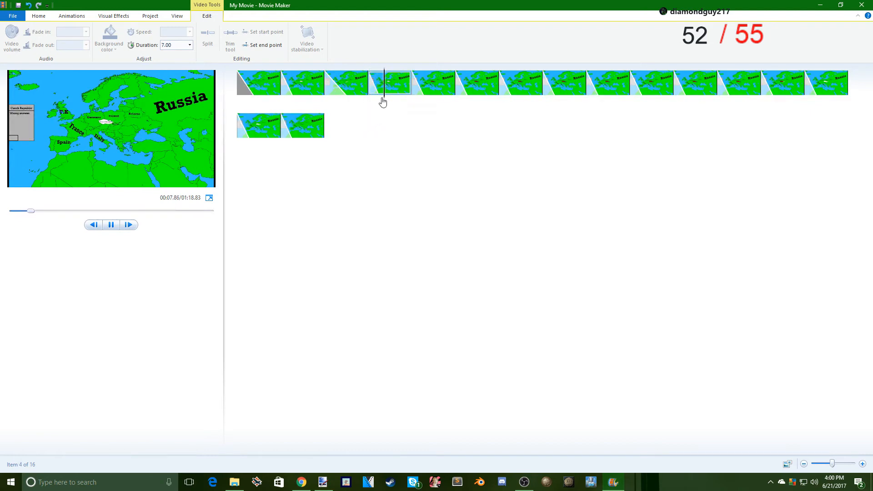
- Set the fourth clip's display duration to 3.00 seconds
{"action": "left_click_drag", "start_coordinate": [160, 46], "coordinate": [172, 46]}
{"action": "type", "text": "3"}
{"action": "key", "text": "Return"}
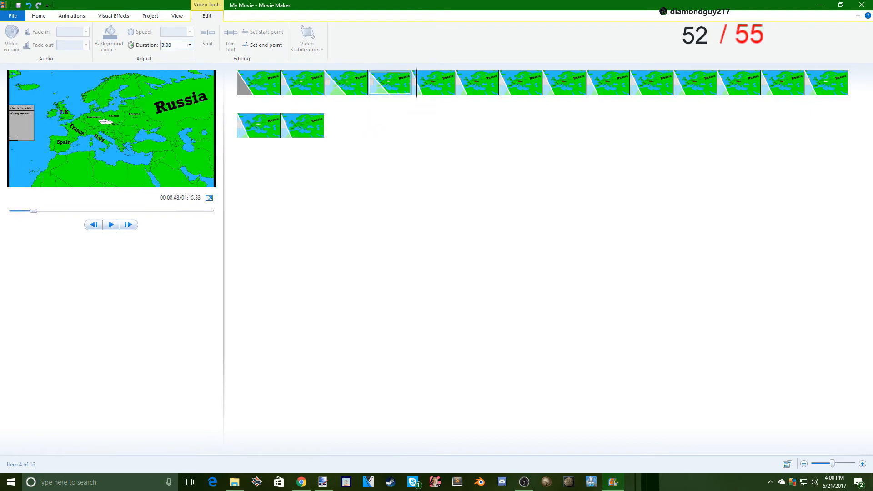
- Play on into the fifth clip, stop playback there, and set its display duration to 1.00 second
{"action": "key", "text": "space"}
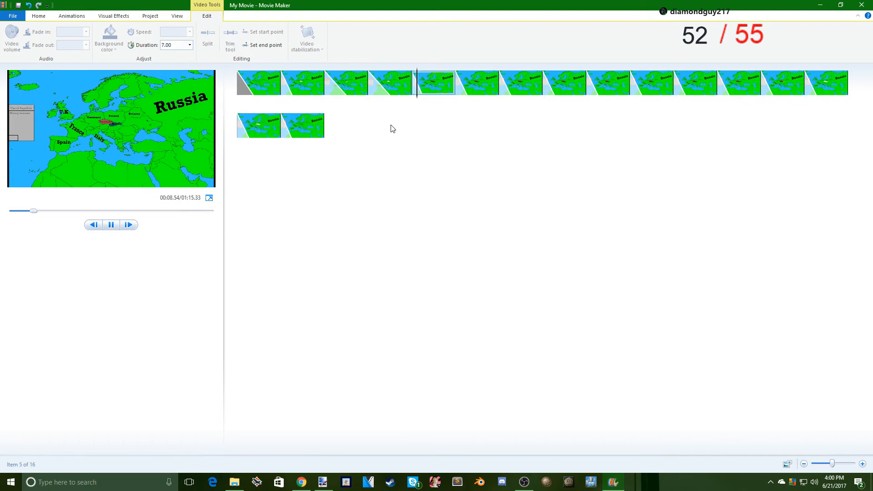
{"action": "key", "text": "space"}
{"action": "left_click", "coordinate": [164, 44]}
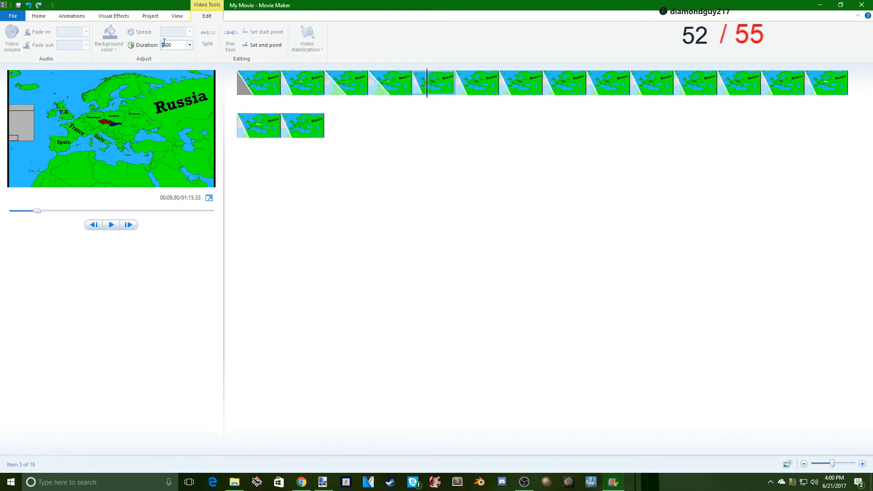
{"action": "key", "text": "Return"}
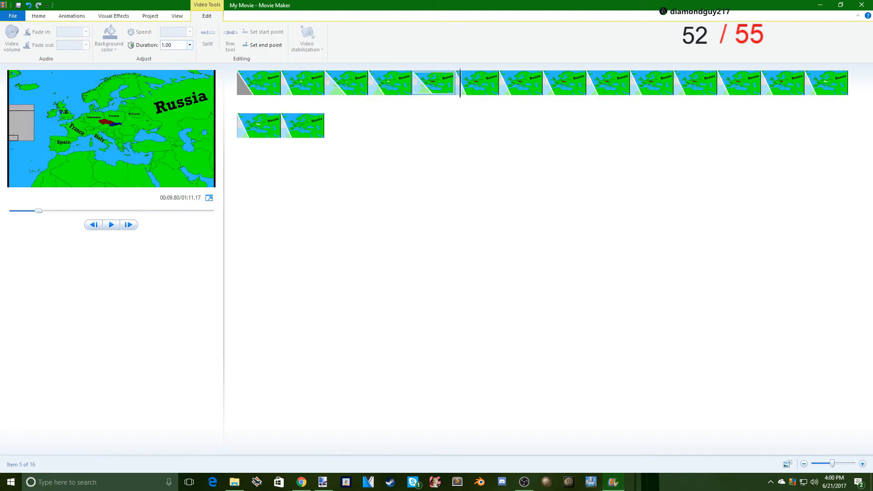
- Set the display durations of the sixth and seventh clips to 1.00 second each
{"action": "left_click", "coordinate": [474, 82]}
{"action": "left_click", "coordinate": [167, 46]}
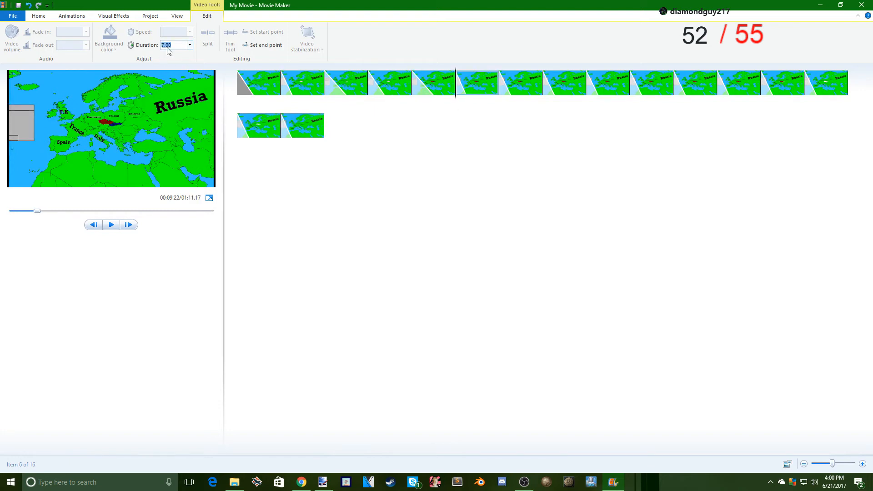
{"action": "type", "text": "1"}
{"action": "key", "text": "Return"}
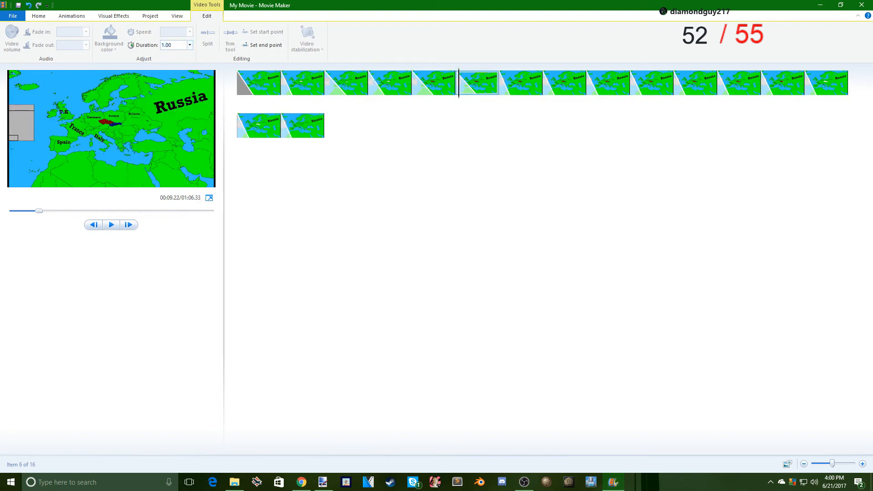
{"action": "left_click", "coordinate": [522, 84]}
{"action": "left_click", "coordinate": [166, 46]}
{"action": "type", "text": "1"}
{"action": "key", "text": "Return"}
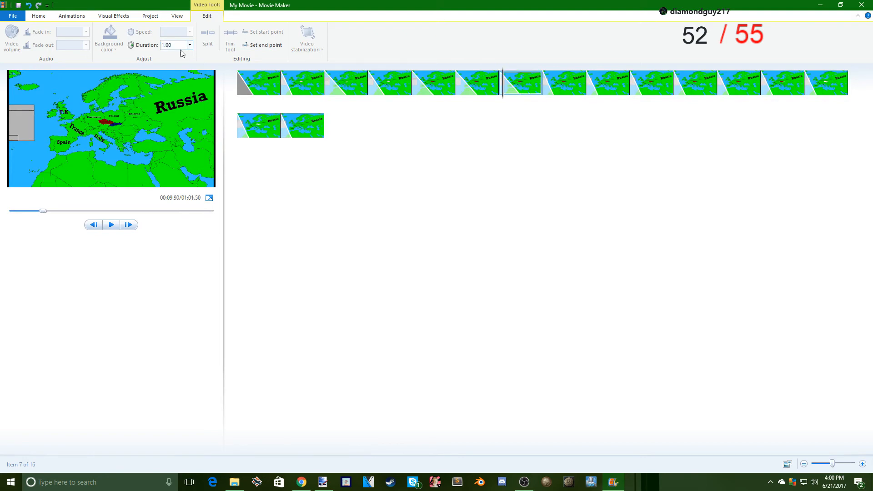
- Set the display durations of the eighth and ninth clips to 1.00 second each
{"action": "left_click", "coordinate": [545, 91]}
{"action": "left_click", "coordinate": [165, 45]}
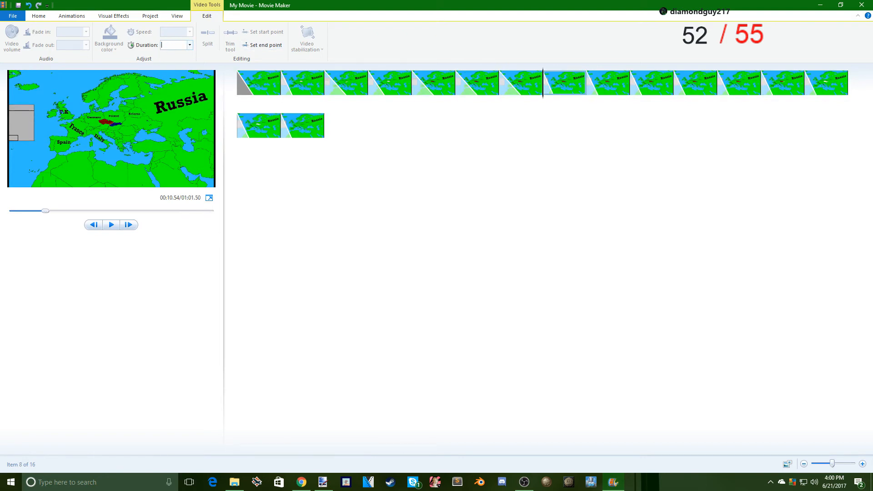
{"action": "type", "text": "1"}
{"action": "key", "text": "Return"}
{"action": "left_click", "coordinate": [593, 81]}
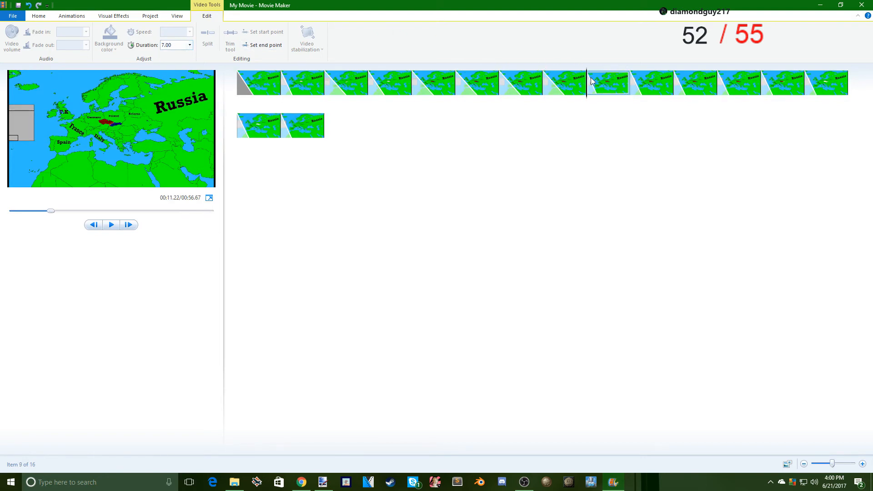
{"action": "left_click", "coordinate": [168, 46]}
{"action": "type", "text": "1"}
{"action": "key", "text": "Return"}
- Set the display durations of the tenth and eleventh clips to 1.00 second each
{"action": "left_click", "coordinate": [667, 89]}
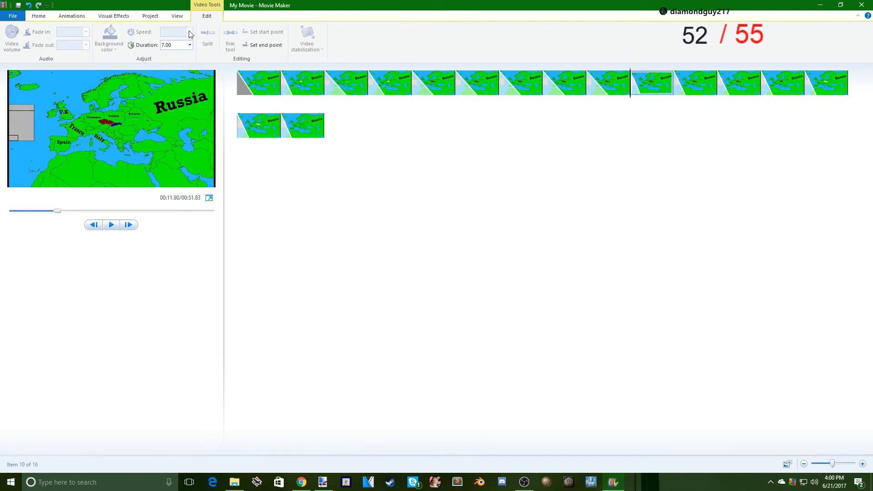
{"action": "left_click", "coordinate": [166, 46]}
{"action": "type", "text": "1"}
{"action": "key", "text": "Return"}
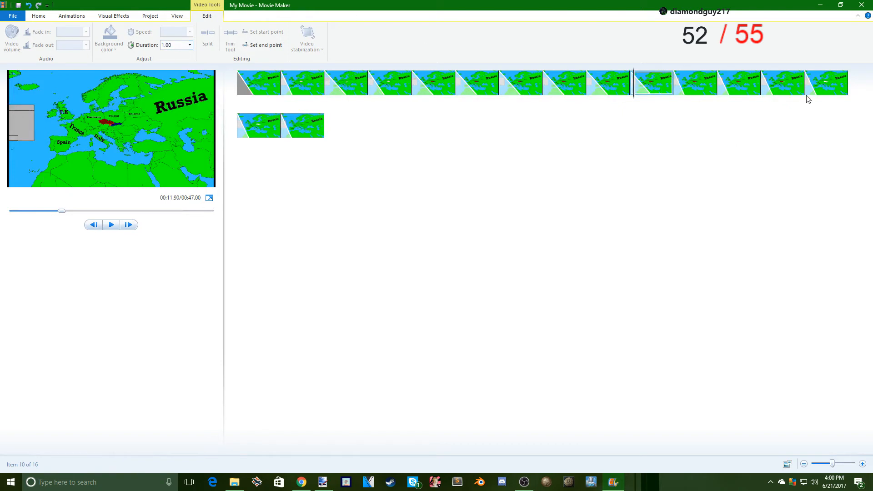
{"action": "left_click", "coordinate": [712, 89]}
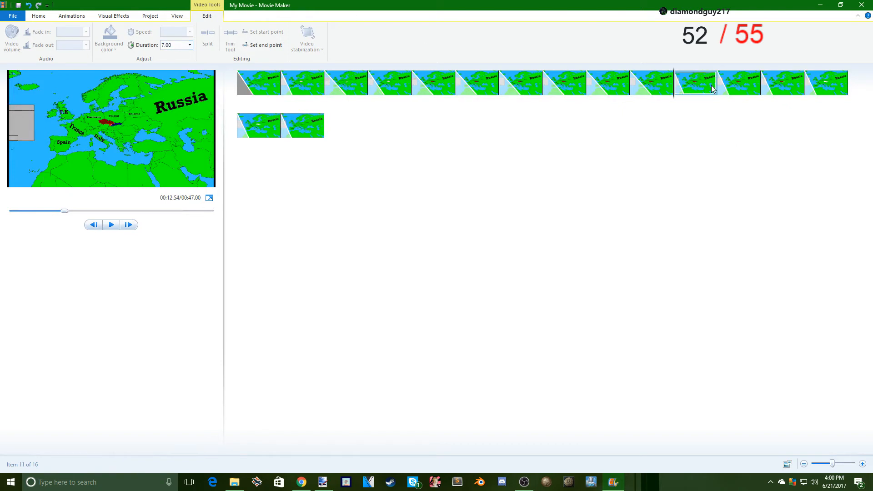
{"action": "left_click", "coordinate": [166, 46]}
{"action": "type", "text": "1"}
{"action": "key", "text": "Return"}
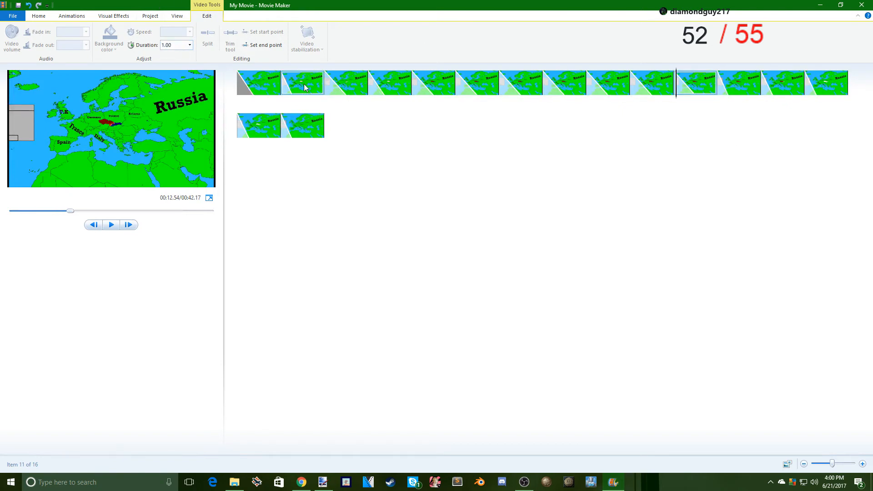
- Play on into the twelfth clip and set its display duration to 1.00 second
{"action": "key", "text": "space"}
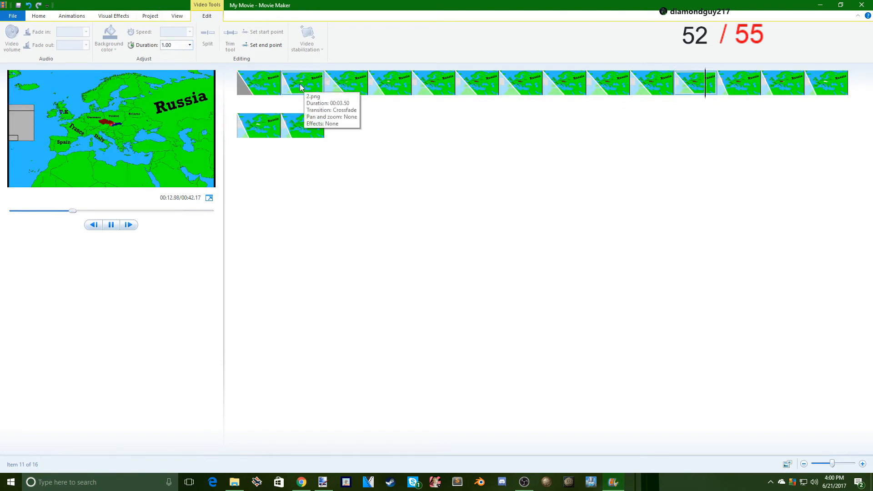
{"action": "left_click", "coordinate": [179, 45]}
{"action": "type", "text": "1"}
{"action": "key", "text": "Return"}
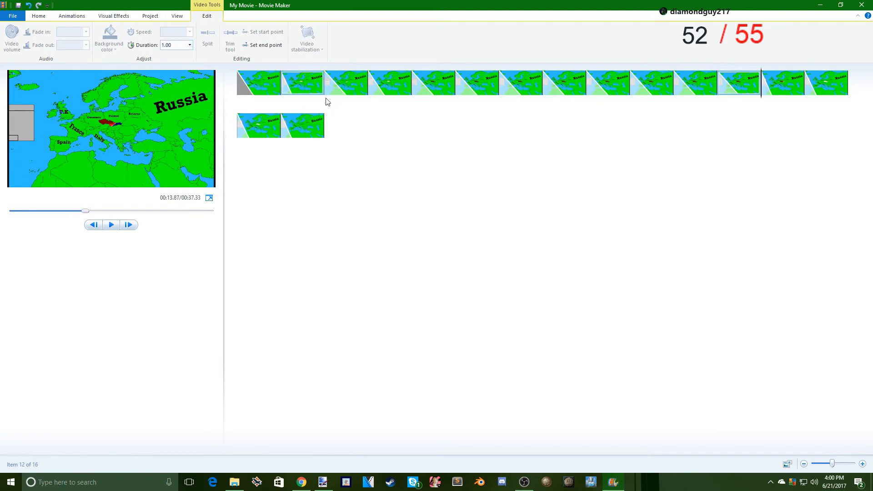
- Play on into the thirteenth clip and set its display duration to 3.00 seconds
{"action": "key", "text": "space"}
{"action": "left_click", "coordinate": [165, 45]}
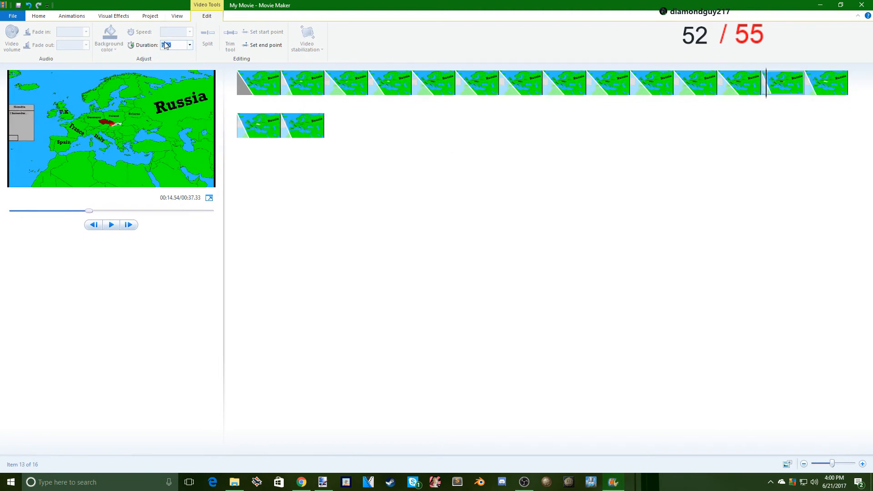
{"action": "type", "text": "3"}
{"action": "key", "text": "Return"}
- Play on into the fourteenth clip and set its display duration to 2.00 seconds
{"action": "left_click", "coordinate": [804, 113]}
{"action": "key", "text": "space"}
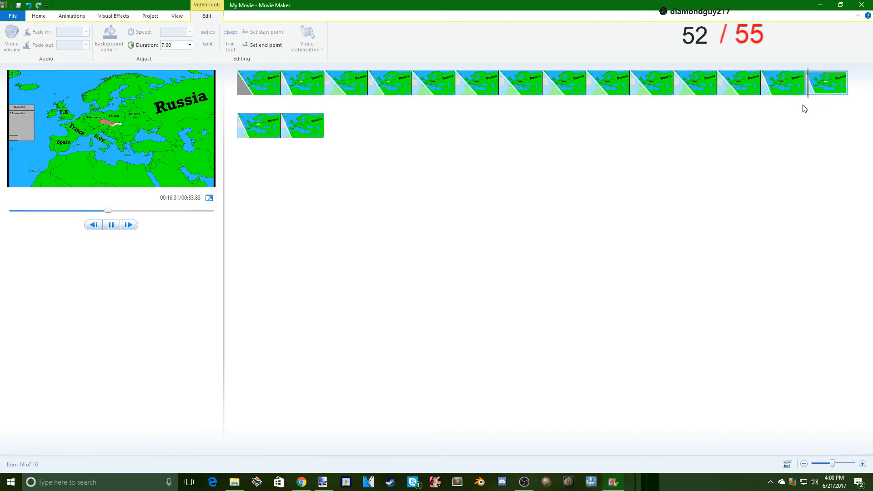
{"action": "left_click", "coordinate": [170, 46]}
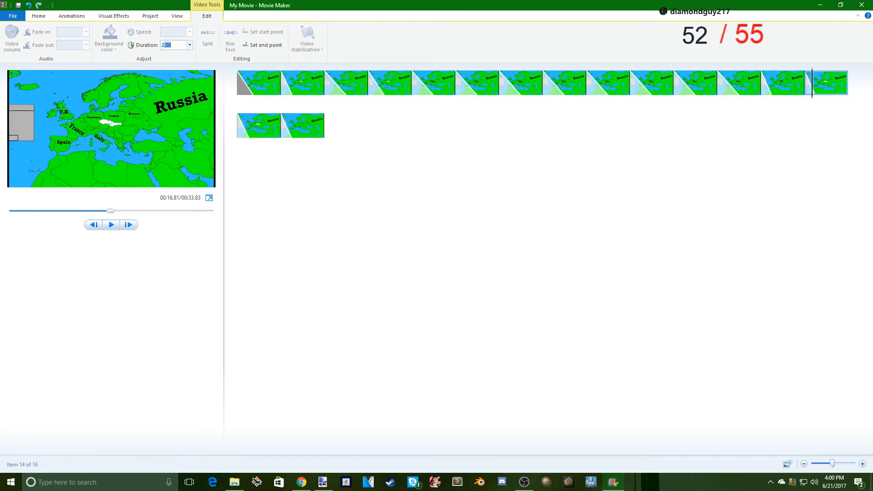
{"action": "type", "text": "2"}
- Set the display durations of the fifteenth and sixteenth clips to 2.00 seconds each
{"action": "left_click", "coordinate": [250, 120]}
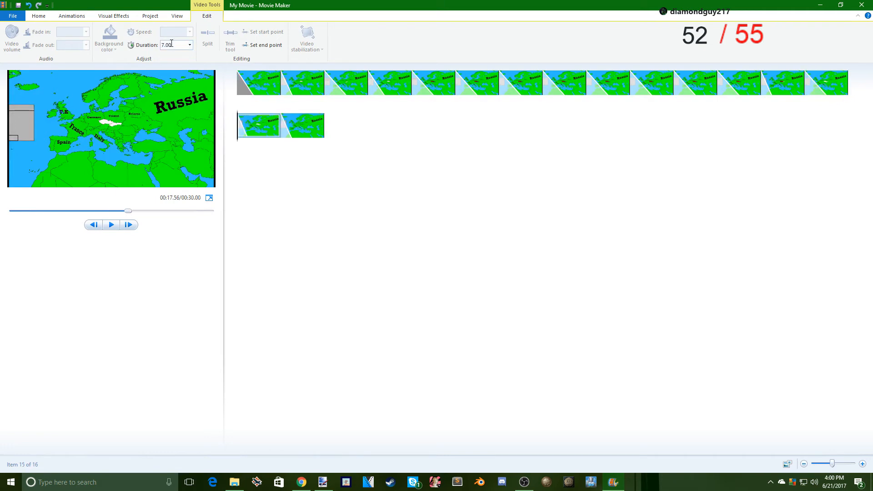
{"action": "left_click", "coordinate": [171, 44]}
{"action": "type", "text": "2"}
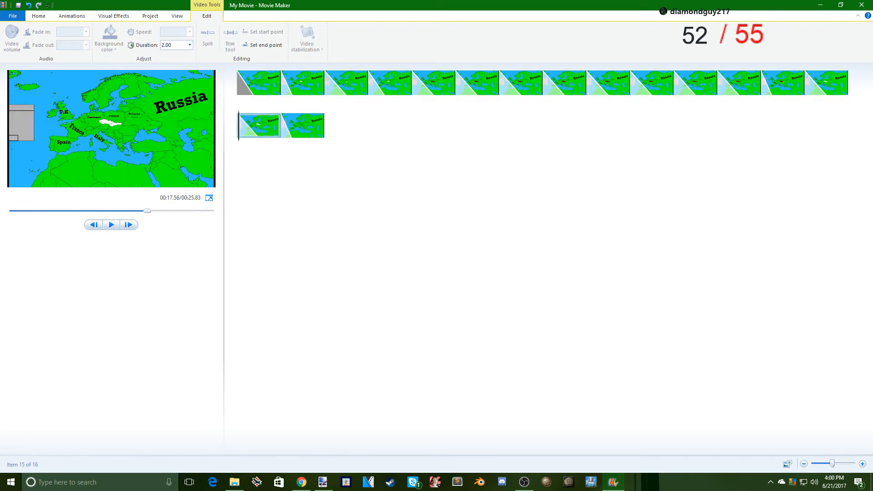
{"action": "left_click", "coordinate": [306, 136]}
{"action": "left_click", "coordinate": [171, 45]}
{"action": "type", "text": "2"}
{"action": "left_click", "coordinate": [302, 127]}
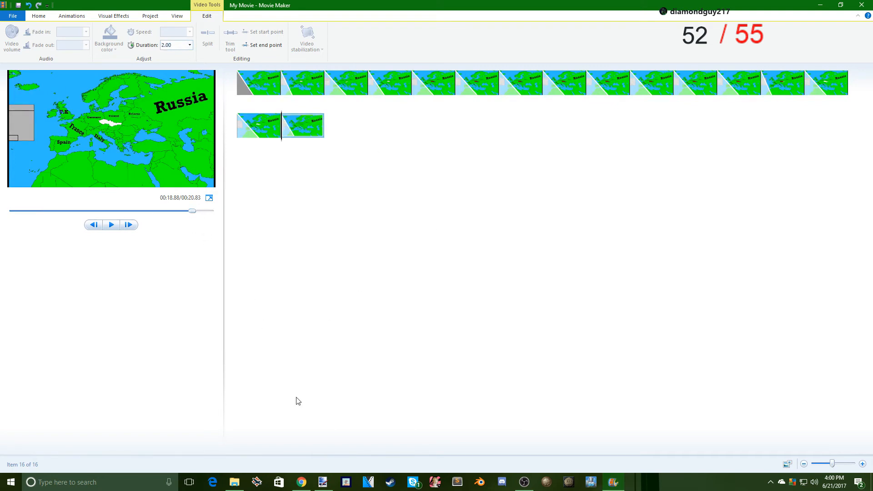
- Look over the 16 numbered frame images in the mappingtut folder and return to the movie
{"action": "left_click", "coordinate": [234, 481]}
{"action": "left_click_drag", "start_coordinate": [371, 286], "coordinate": [93, 145]}
{"action": "left_click", "coordinate": [362, 62]}
- Play the whole movie in full screen from the first clip to check its timing, and return to the editor
{"action": "left_click_drag", "start_coordinate": [281, 139], "coordinate": [206, 149]}
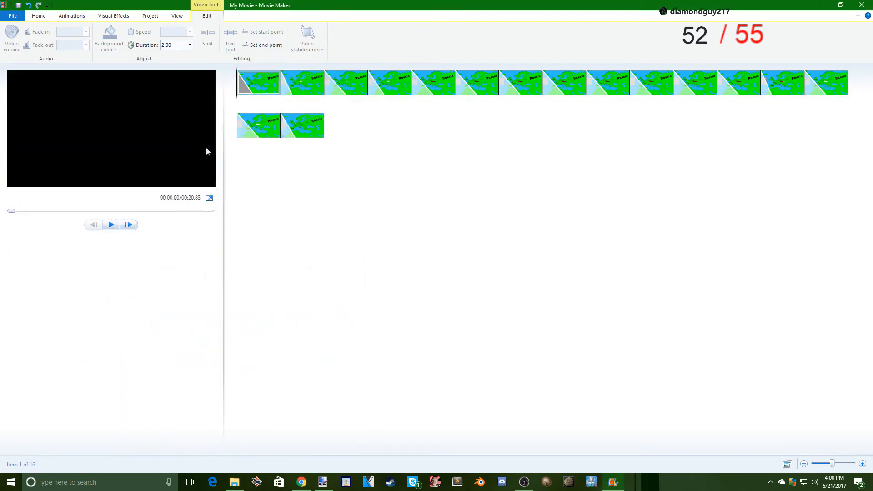
{"action": "left_click", "coordinate": [209, 198]}
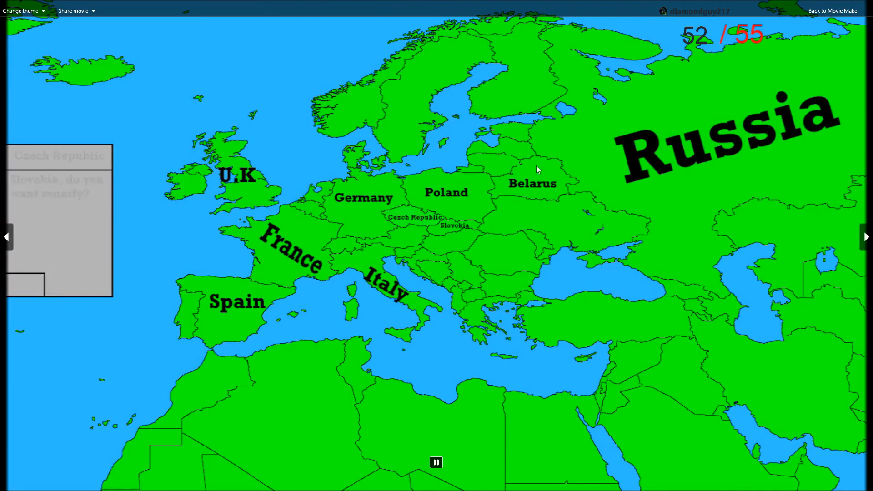
{"action": "key", "text": "Escape"}
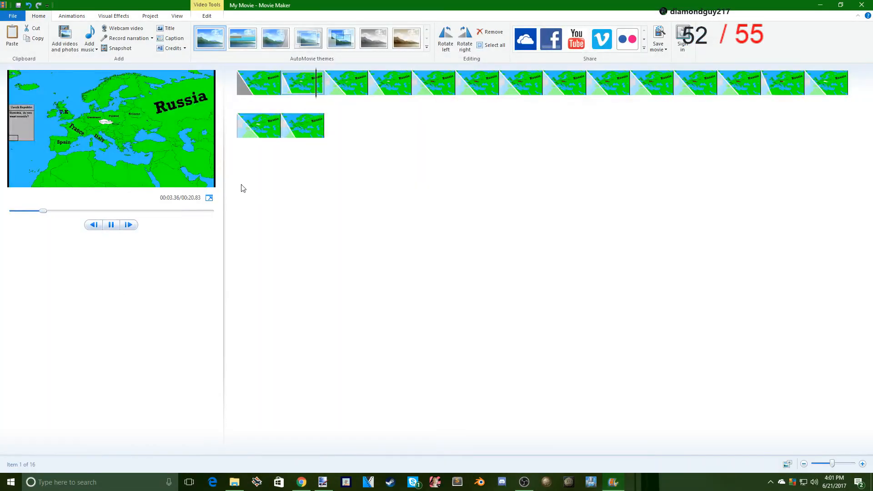
{"action": "left_click", "coordinate": [210, 198]}
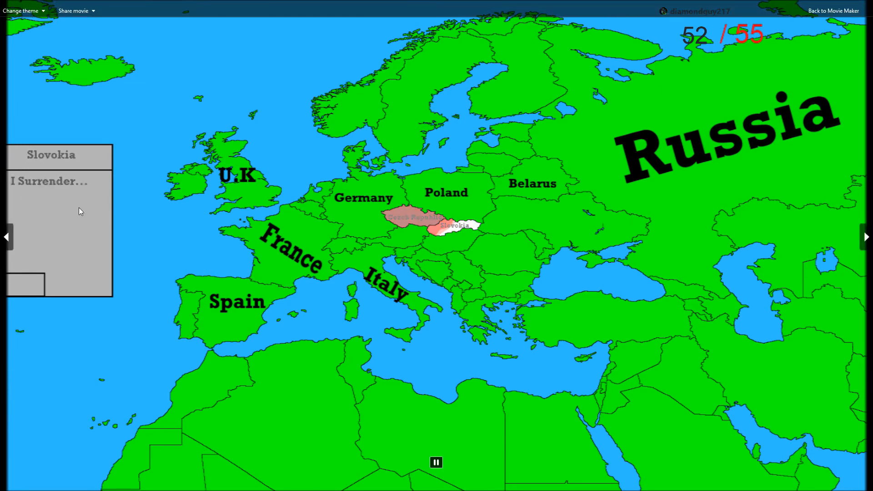
{"action": "left_click", "coordinate": [855, 15]}
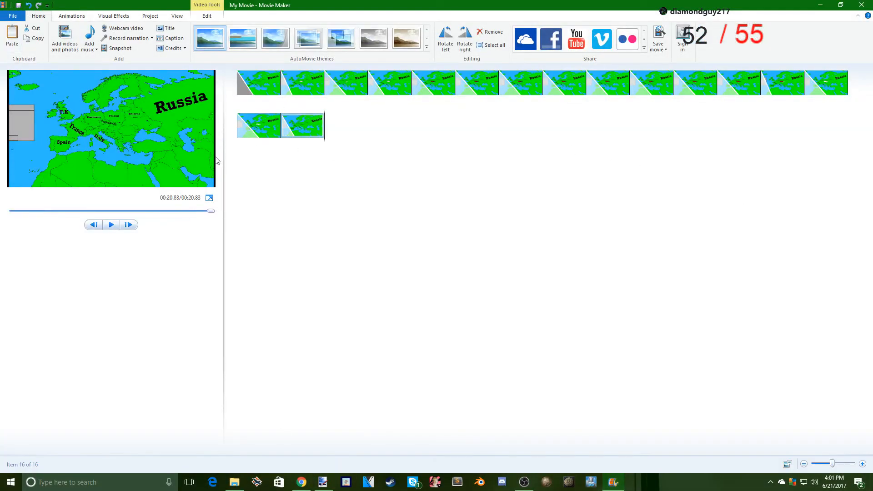
- Switch to OBS, stop the running recording, start a new one, and return to Movie Maker
{"action": "left_click", "coordinate": [524, 482]}
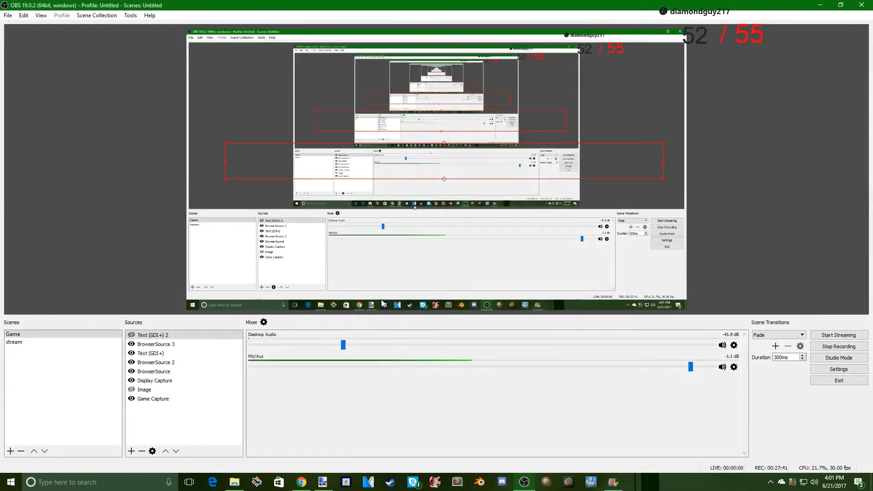
{"action": "left_click", "coordinate": [588, 54]}
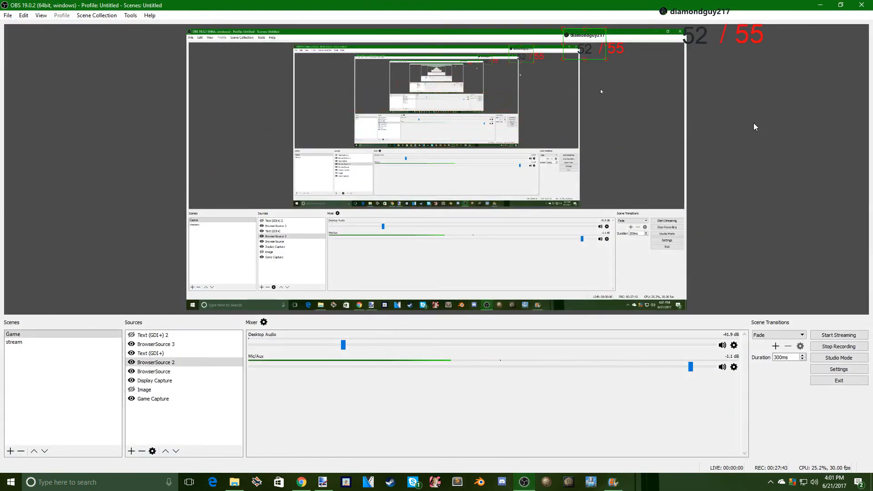
{"action": "left_click", "coordinate": [846, 346]}
{"action": "left_click", "coordinate": [845, 346]}
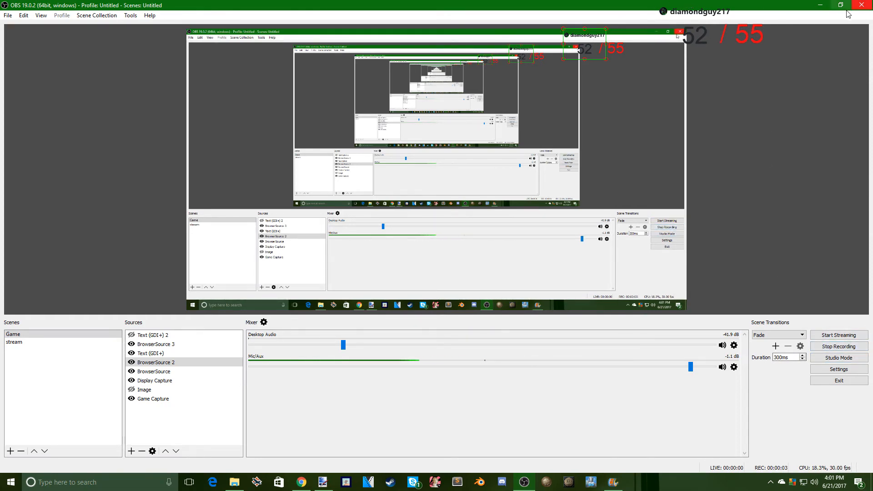
{"action": "left_click", "coordinate": [820, 5]}
{"action": "left_click", "coordinate": [213, 483]}
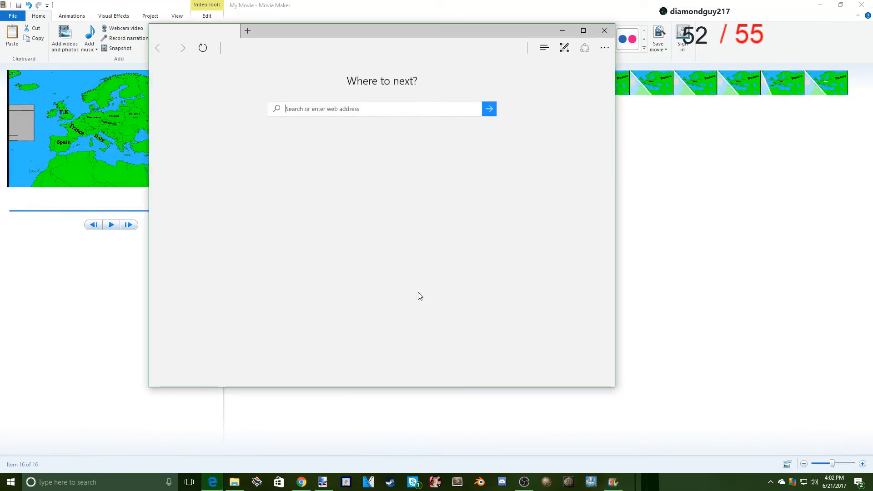
{"action": "left_click", "coordinate": [604, 30]}
{"action": "left_click", "coordinate": [238, 483]}
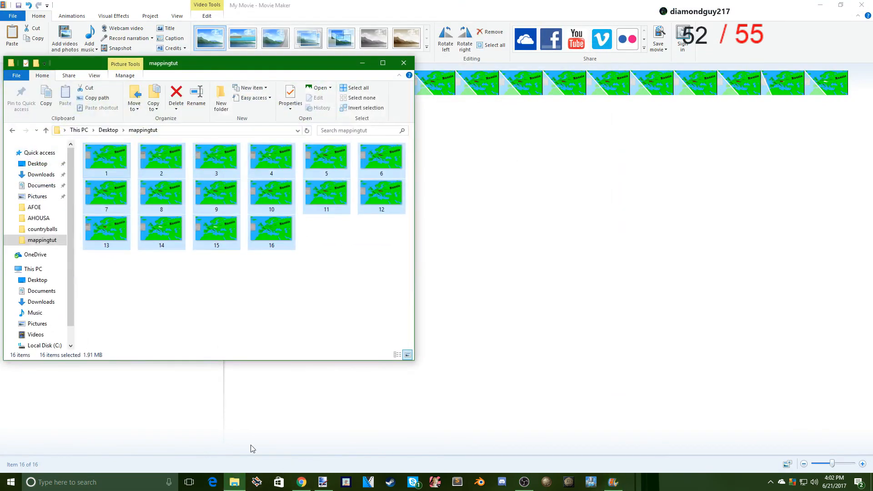
{"action": "left_click", "coordinate": [412, 60]}
- Clear the windows covering the desktop and open the youtube stuff folder to find the music files
{"action": "double_click", "coordinate": [468, 4]}
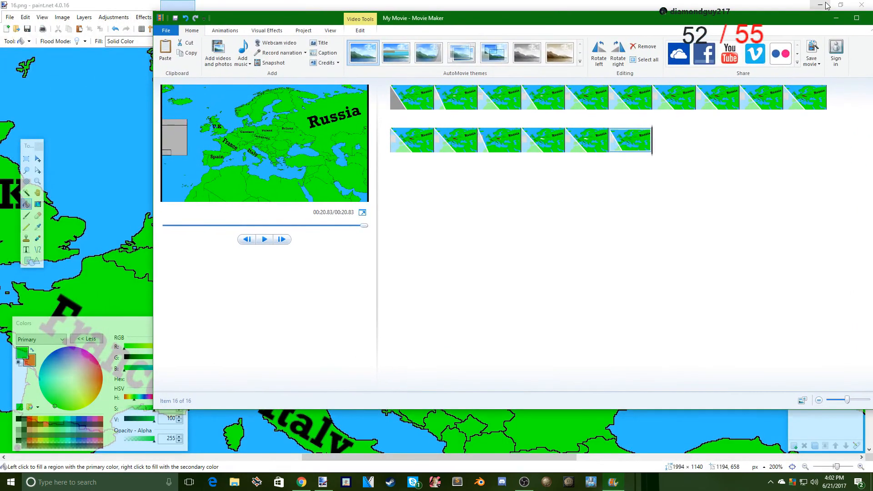
{"action": "left_click", "coordinate": [823, 5]}
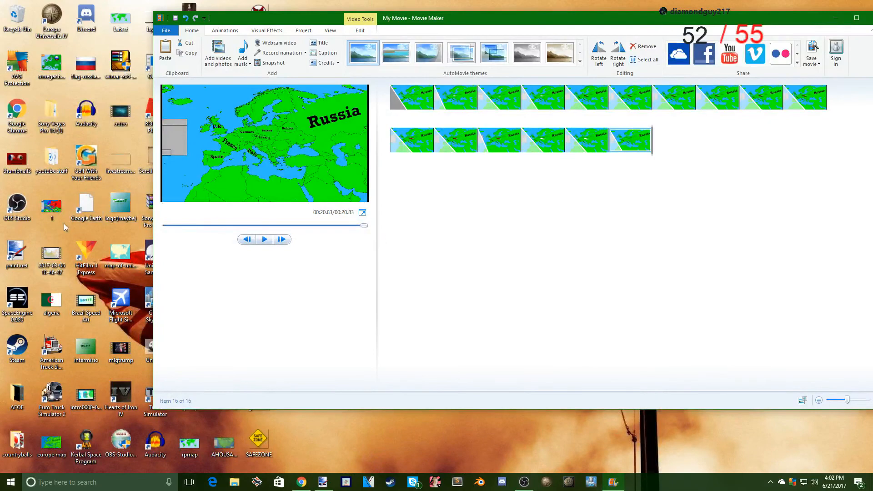
{"action": "double_click", "coordinate": [57, 164]}
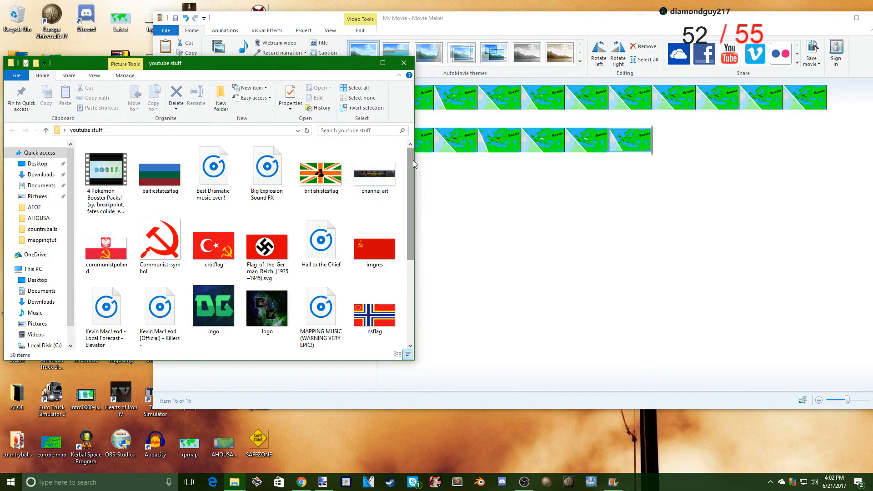
{"action": "left_click_drag", "start_coordinate": [413, 160], "coordinate": [405, 202]}
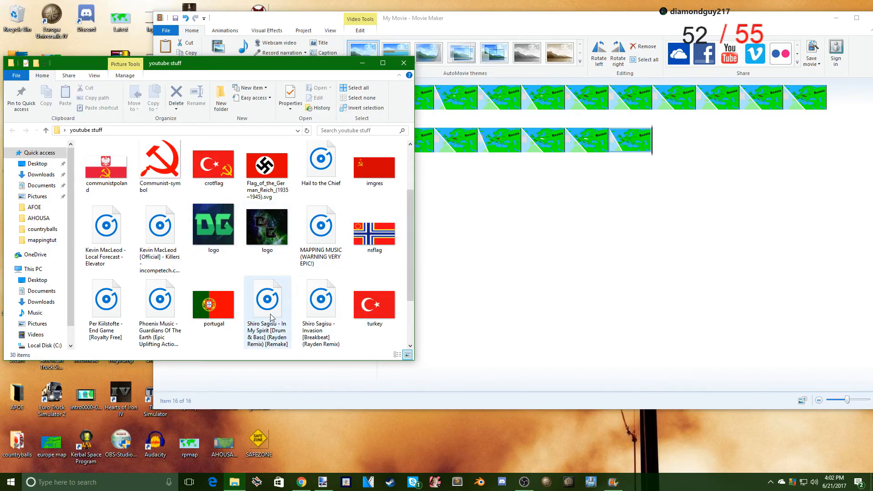
- Add the Phoenix Music - Guardians Of The Earth track from the youtube stuff folder to the start of the movie
{"action": "left_click", "coordinate": [167, 311]}
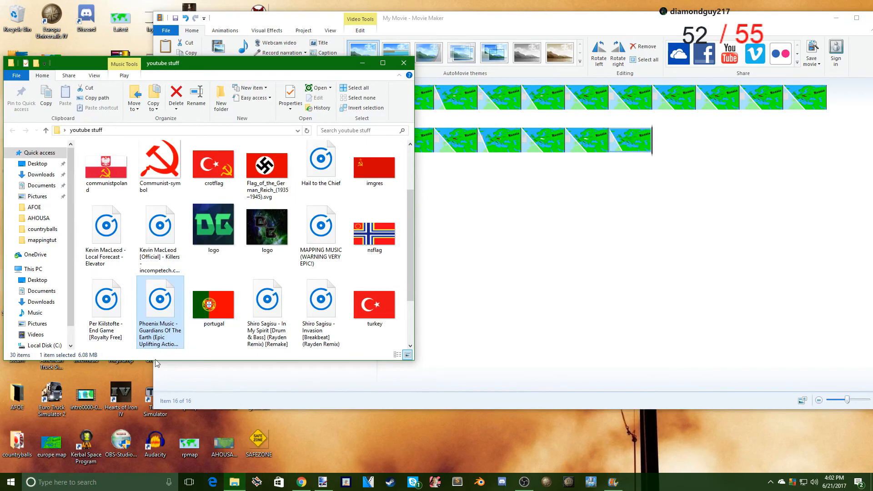
{"action": "left_click_drag", "start_coordinate": [157, 311], "coordinate": [156, 340]}
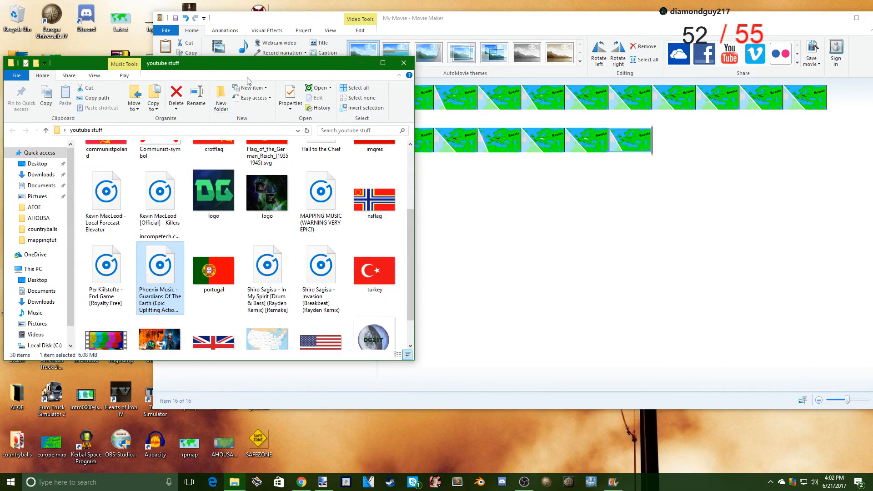
{"action": "left_click_drag", "start_coordinate": [229, 69], "coordinate": [485, 194]}
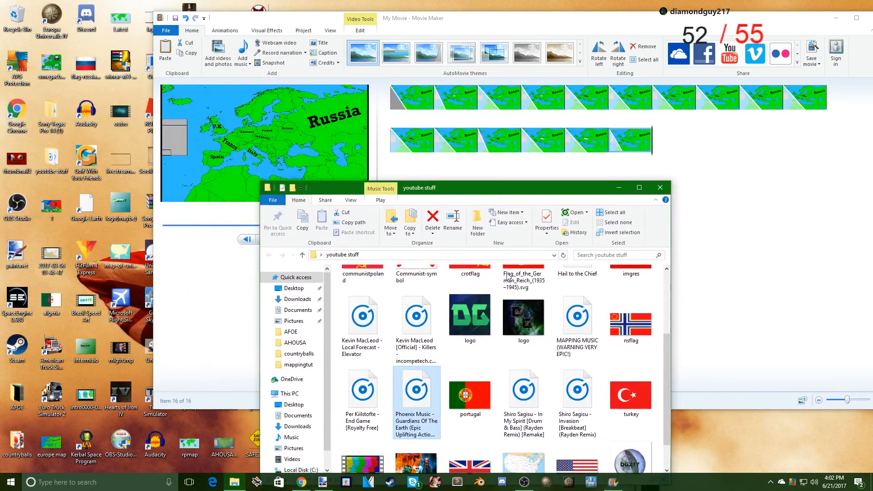
{"action": "left_click_drag", "start_coordinate": [425, 422], "coordinate": [395, 96]}
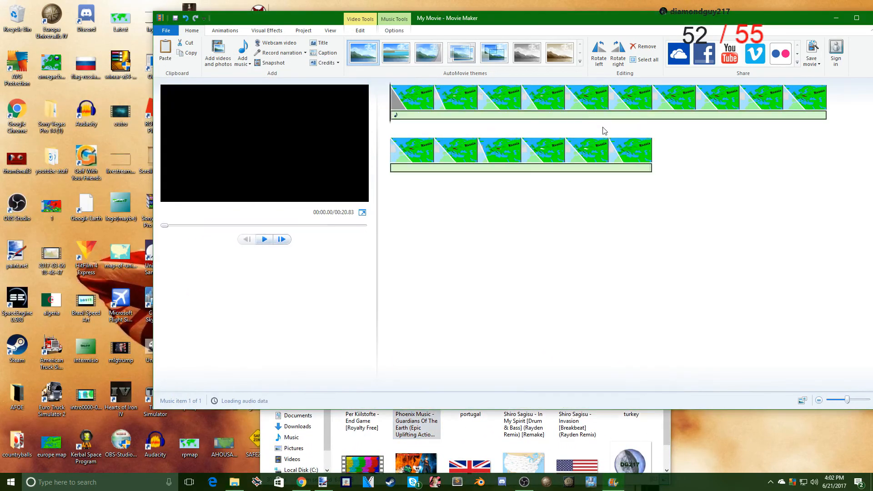
- Set the music track's fade in to Slow and its fade out to Fast
{"action": "left_click", "coordinate": [395, 30]}
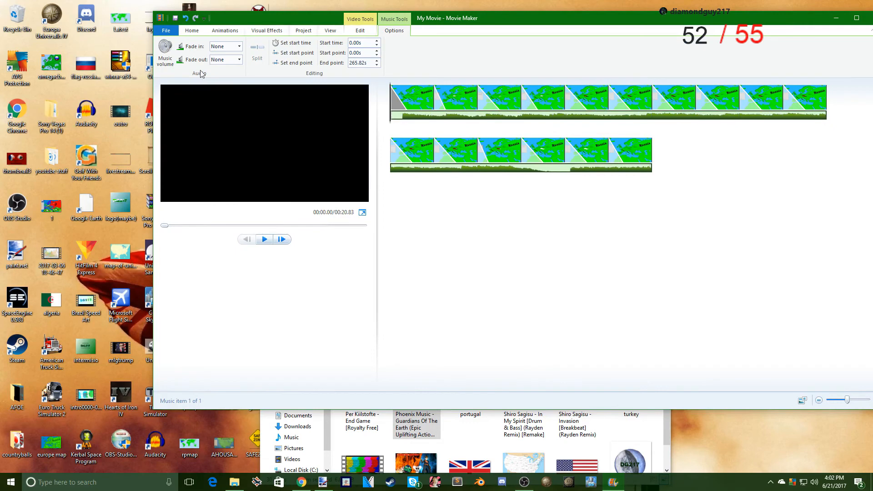
{"action": "left_click", "coordinate": [239, 48]}
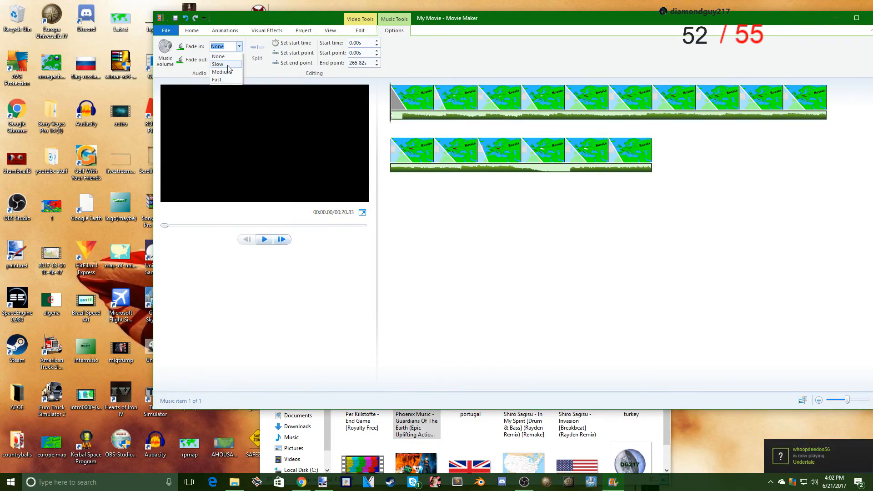
{"action": "left_click", "coordinate": [220, 64]}
{"action": "left_click", "coordinate": [236, 60]}
{"action": "left_click", "coordinate": [235, 60]}
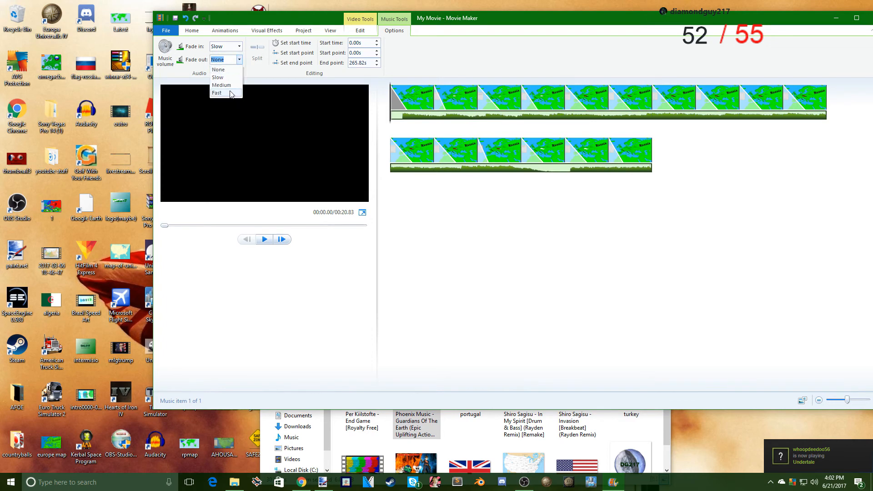
{"action": "left_click", "coordinate": [236, 98]}
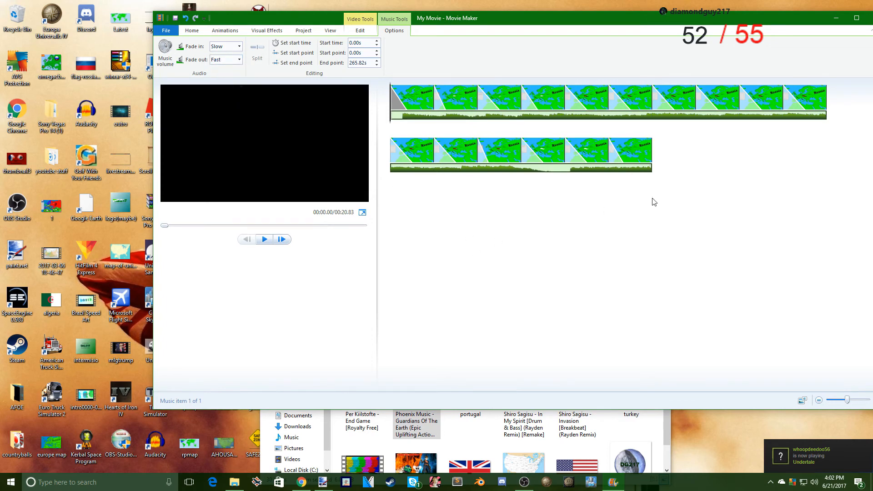
- Add an opening title to the movie and replace its placeholder text with "This video is not ment to be political or offen"
{"action": "left_click", "coordinate": [191, 33]}
{"action": "left_click", "coordinate": [321, 43]}
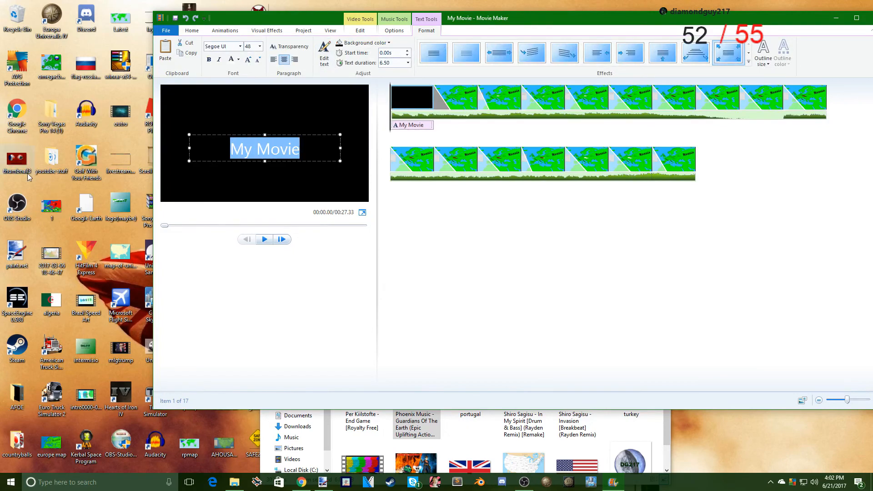
{"action": "key", "text": "BackSpace"}
{"action": "type", "text": "This"}
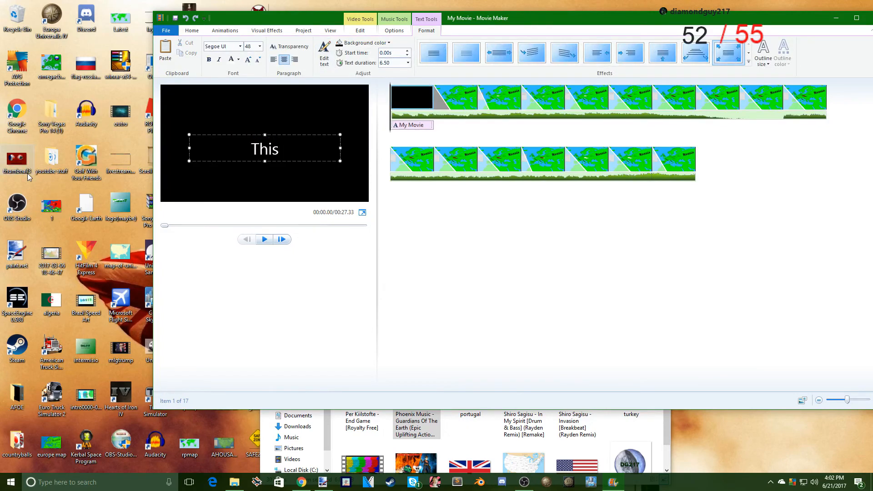
{"action": "type", "text": " video is"}
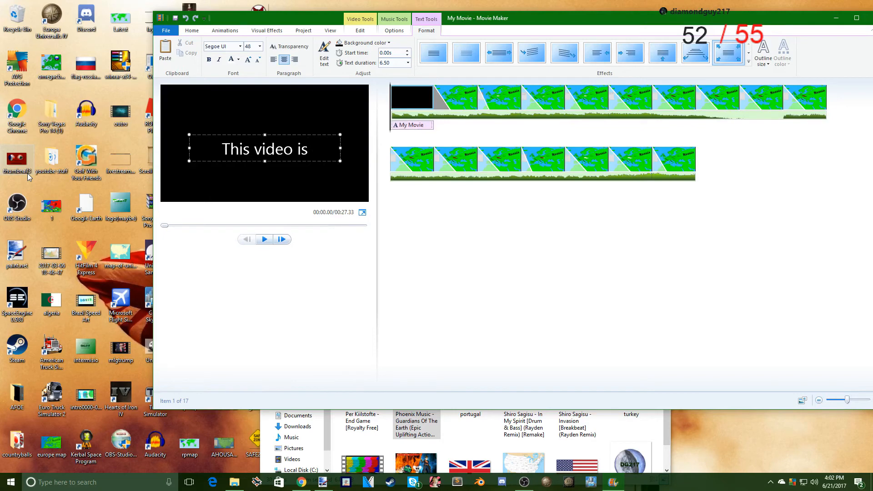
{"action": "type", "text": " not ment to"}
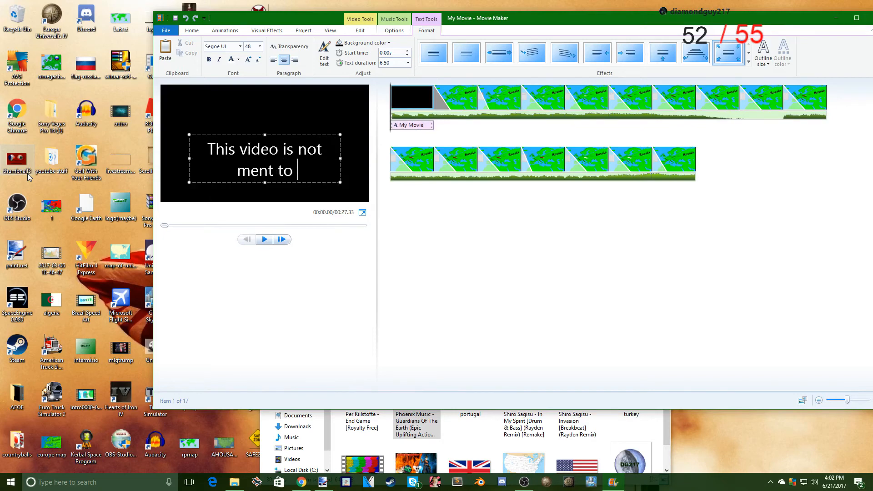
{"action": "type", "text": " be politi"}
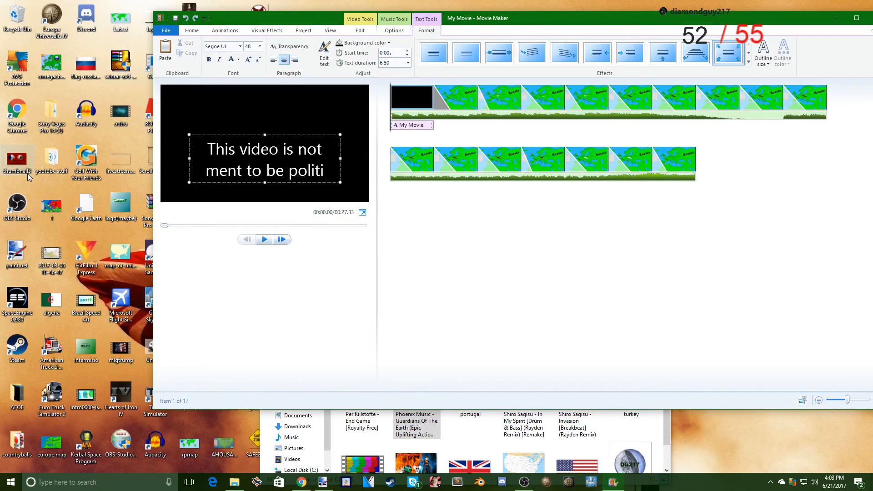
{"action": "type", "text": "cal or offen"}
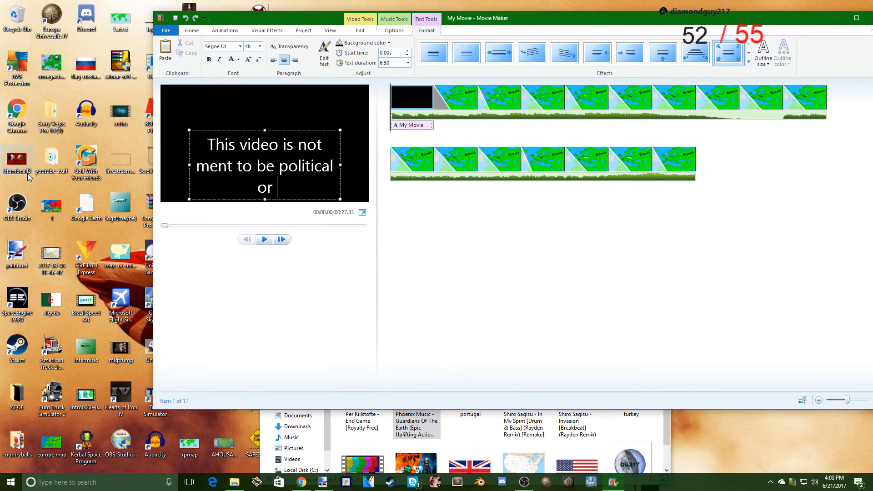
{"action": "type", "text": "sfe"}
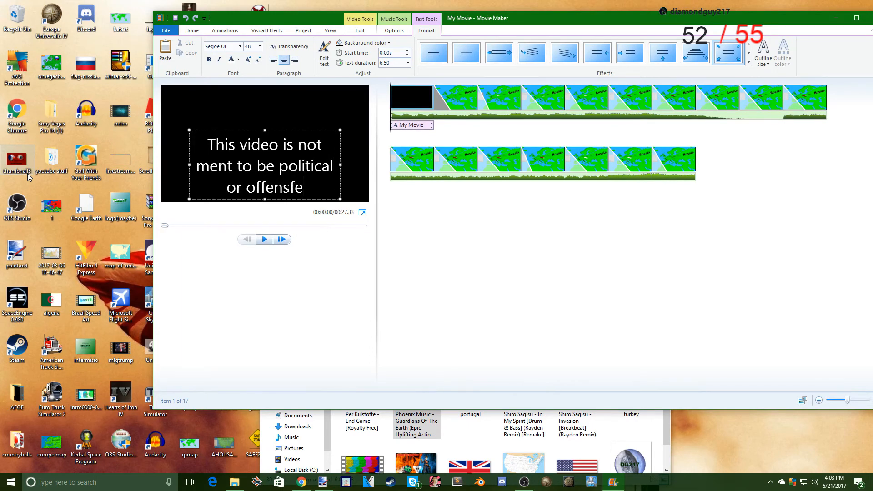
{"action": "key", "text": "BackSpace"}
{"action": "key", "text": "BackSpace"}
{"action": "type", "text": "eg"}
{"action": "key", "text": "BackSpace"}
{"action": "type", "text": "f"}
{"action": "key", "text": "BackSpace"}
{"action": "key", "text": "BackSpace"}
{"action": "key", "text": "BackSpace"}
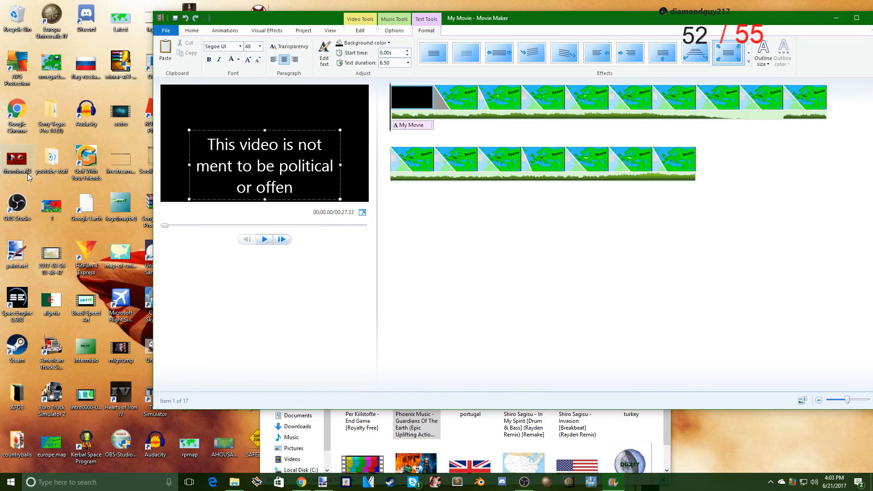
{"action": "type", "text": "sfe"}
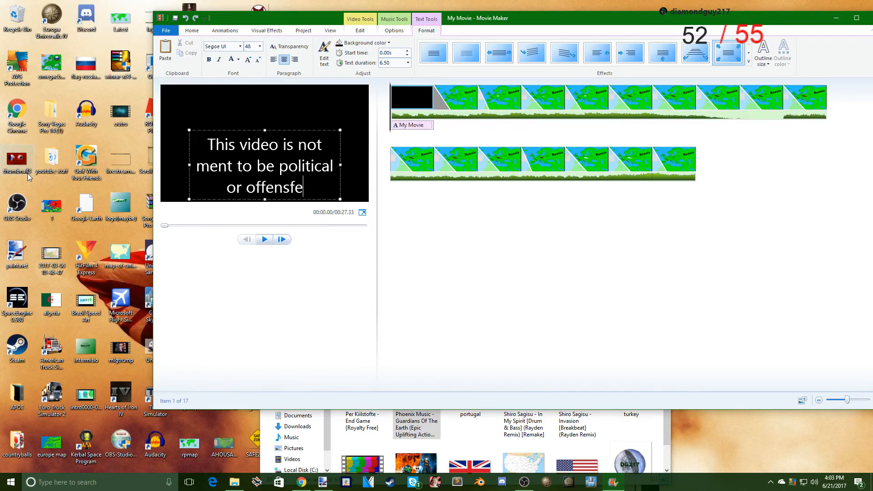
{"action": "key", "text": "BackSpace"}
{"action": "key", "text": "BackSpace"}
{"action": "key", "text": "BackSpace"}
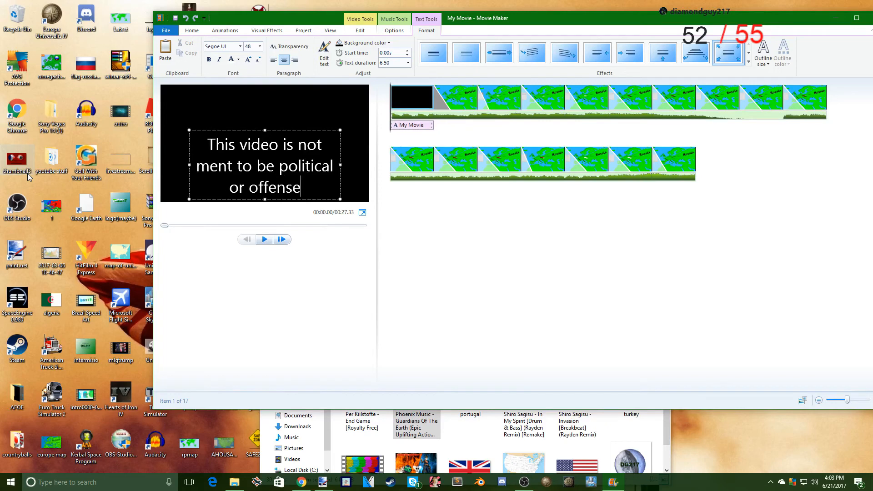
{"action": "key", "text": "BackSpace"}
{"action": "key", "text": "BackSpace"}
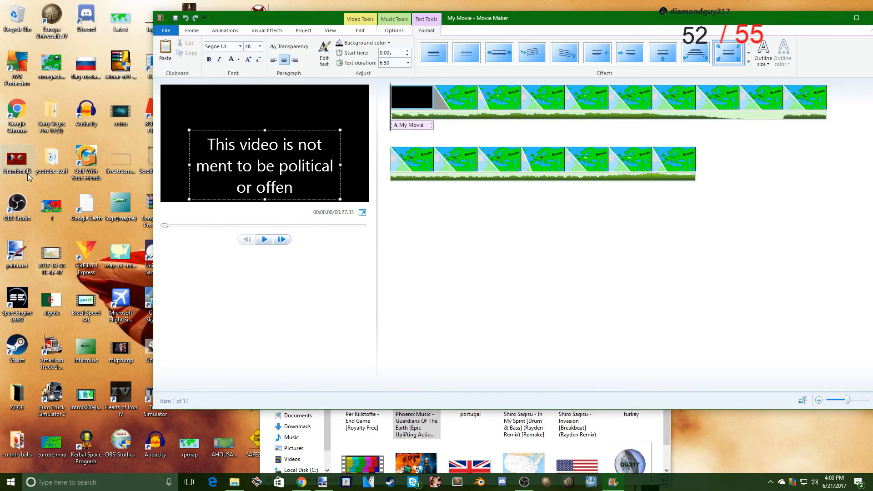
{"action": "type", "text": "sefe"}
{"action": "key", "text": "BackSpace"}
{"action": "key", "text": "BackSpace"}
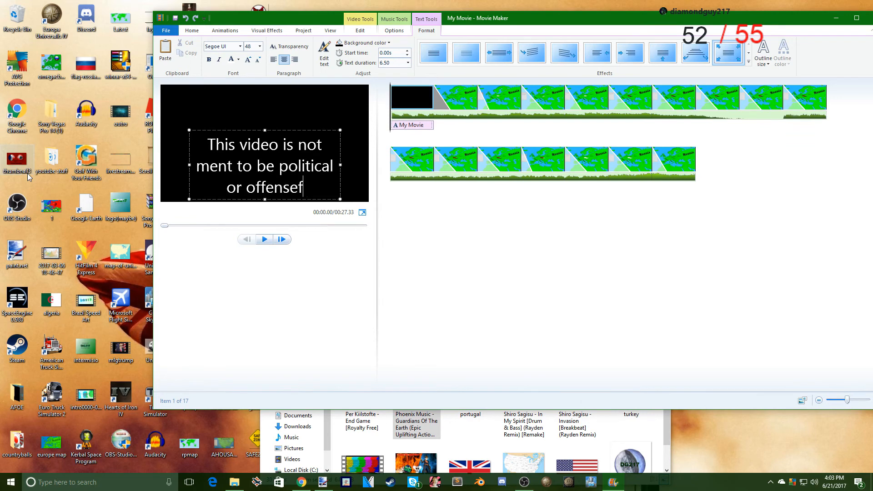
{"action": "key", "text": "BackSpace"}
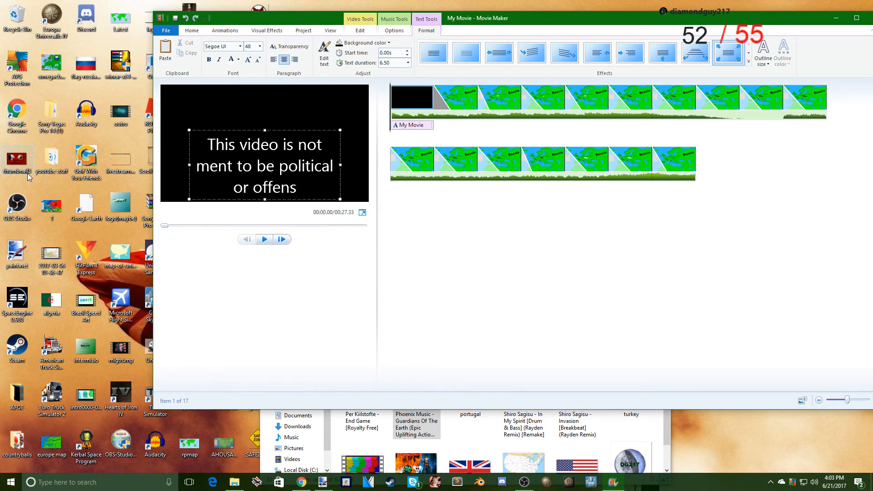
{"action": "key", "text": "BackSpace"}
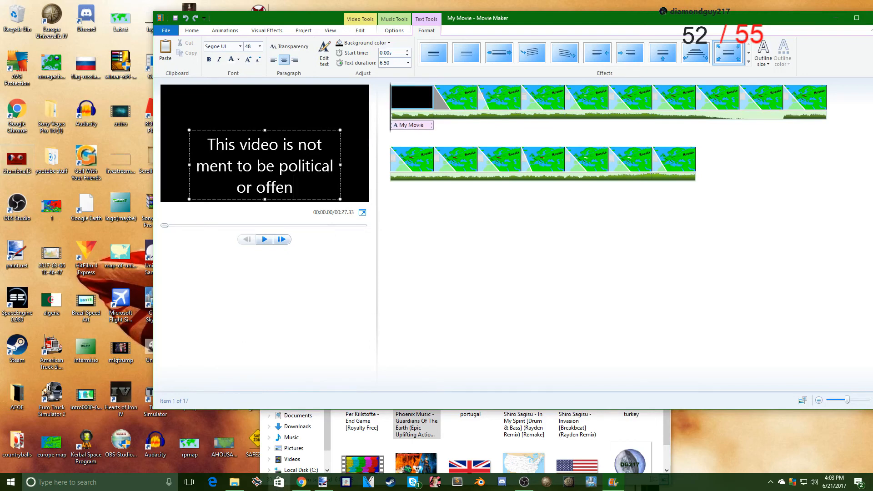
- Switch to Chrome, look up the spelling of the word beginning with "offen" in a new tab, and return to Movie Maker
{"action": "left_click", "coordinate": [524, 482]}
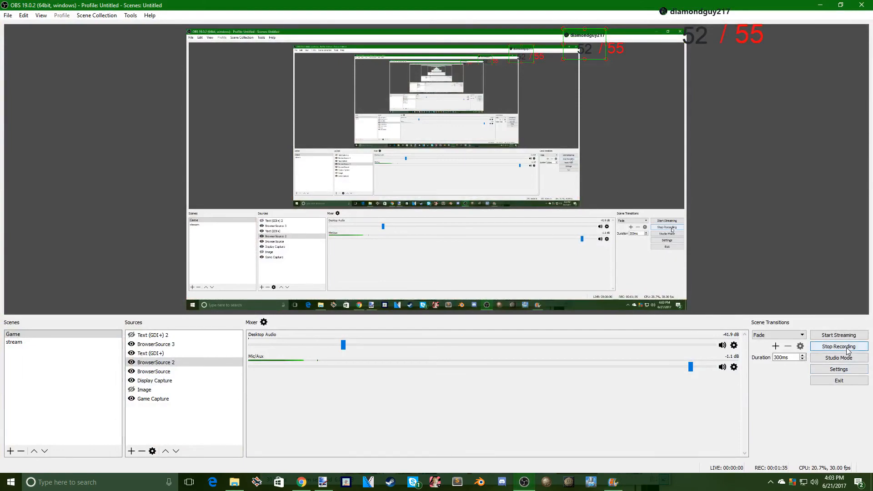
{"action": "left_click", "coordinate": [302, 482]}
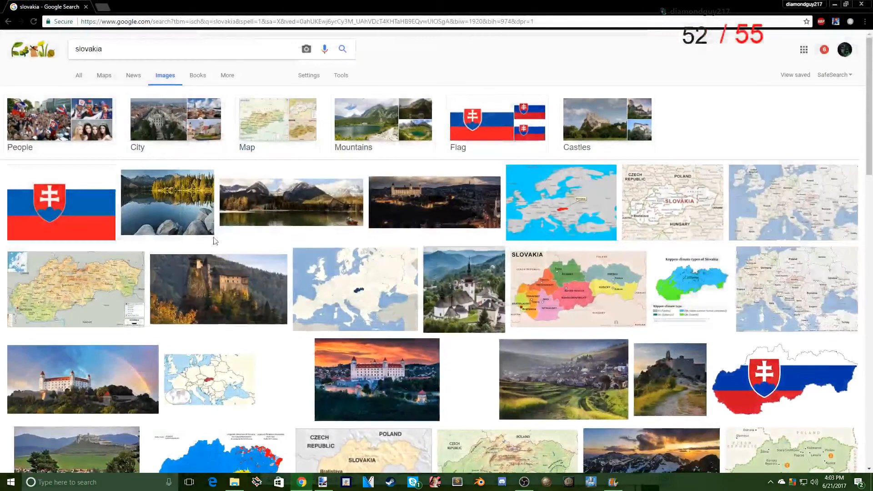
{"action": "left_click", "coordinate": [100, 7]}
{"action": "left_click", "coordinate": [87, 6]}
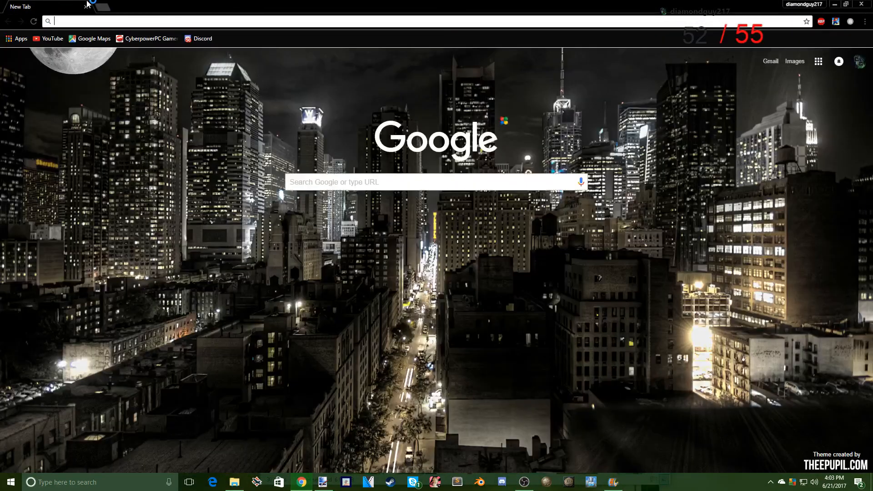
{"action": "type", "text": "offen"}
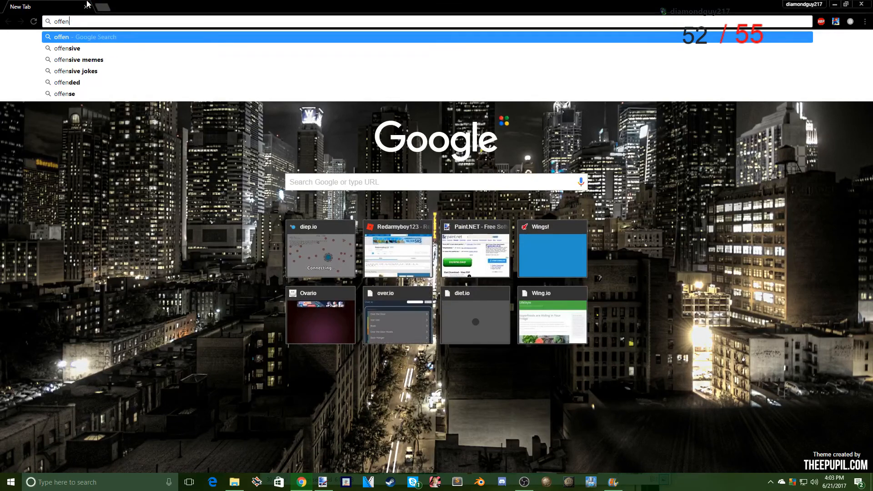
{"action": "left_click", "coordinate": [834, 4]}
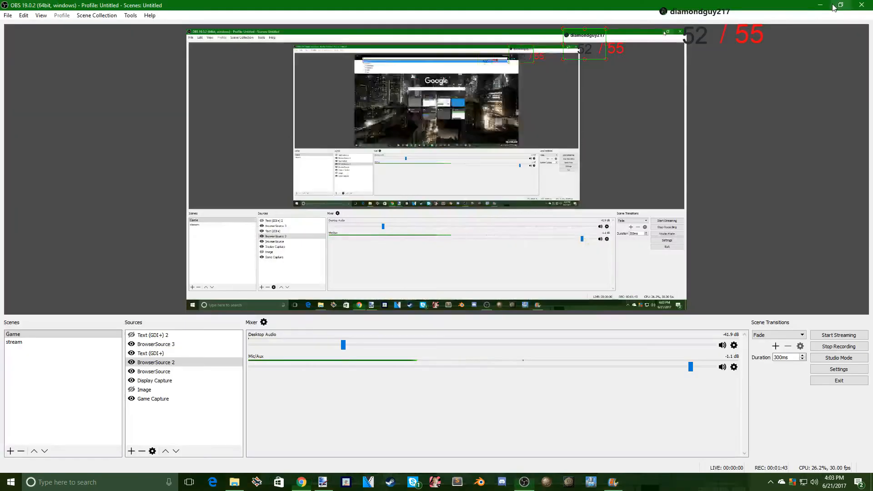
{"action": "left_click", "coordinate": [323, 482]}
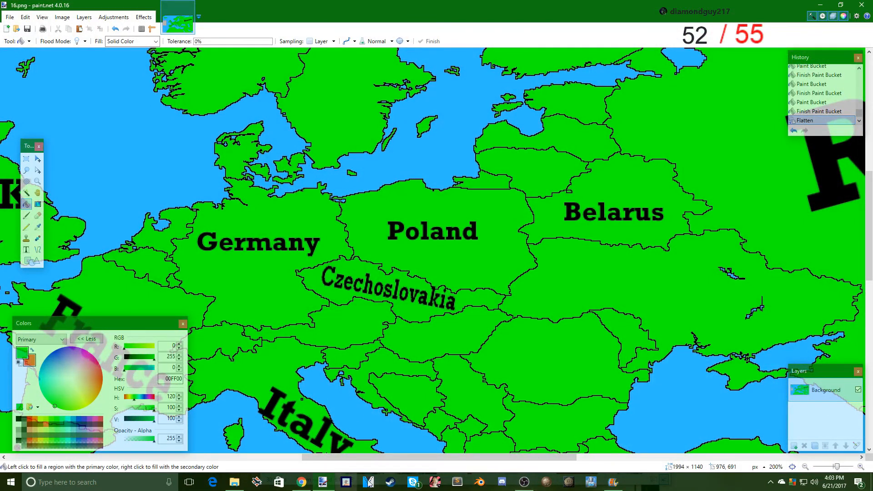
{"action": "left_click", "coordinate": [613, 486]}
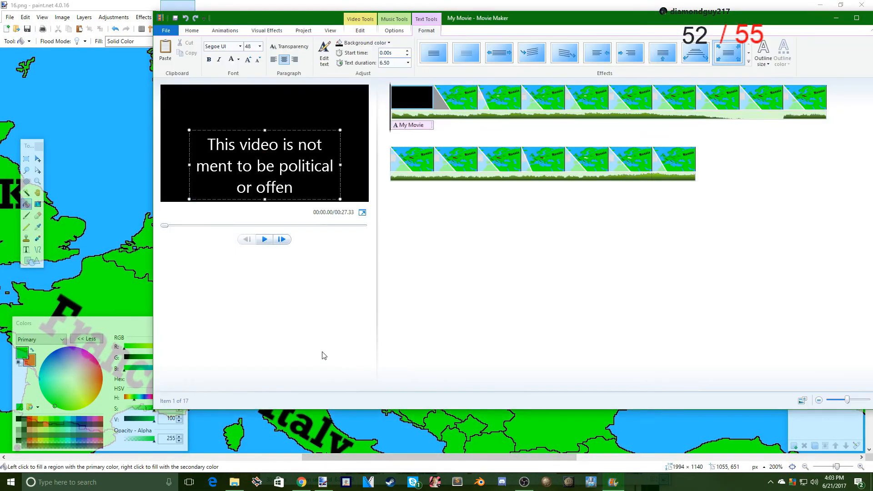
- Complete the title's last word as "offensive" and finish editing the text
{"action": "type", "text": "si"}
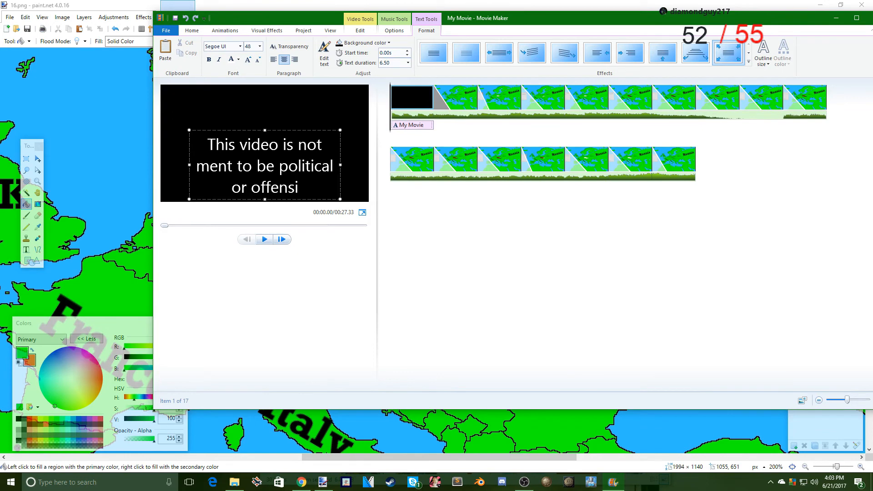
{"action": "type", "text": "ve"}
{"action": "left_click", "coordinate": [332, 206]}
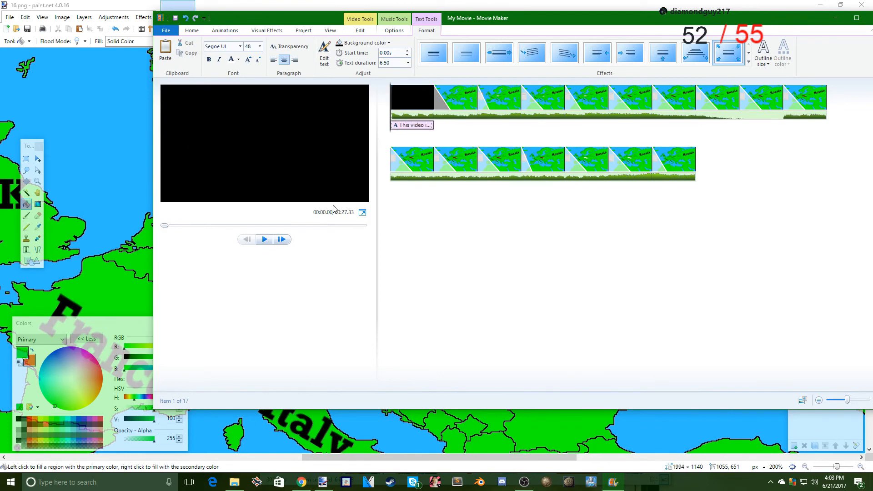
- Move the opening title's text box higher in the frame and extend its text with ", it is just for fun."
{"action": "double_click", "coordinate": [268, 161]}
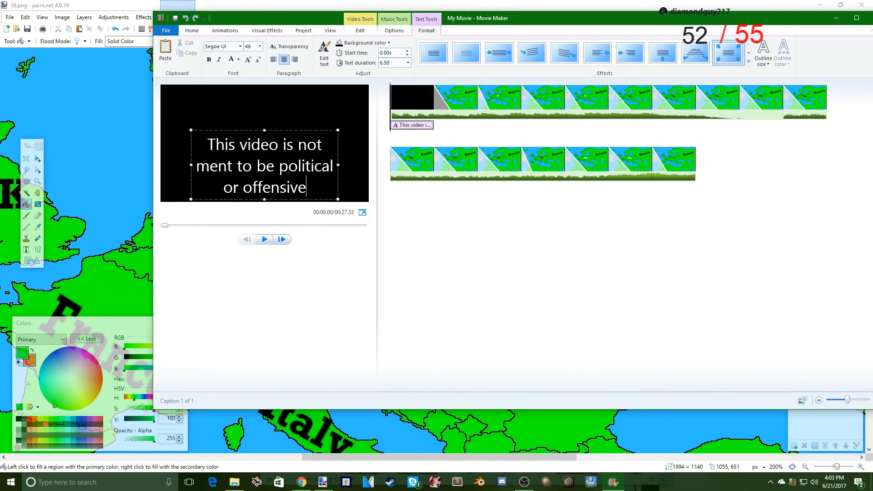
{"action": "left_click_drag", "start_coordinate": [301, 132], "coordinate": [305, 112]}
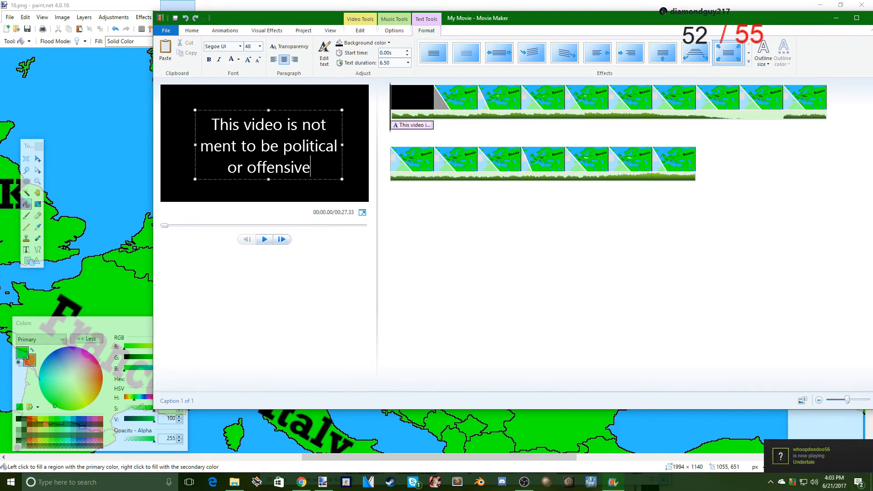
{"action": "type", "text": "mm"}
{"action": "key", "text": "BackSpace"}
{"action": "key", "text": "BackSpace"}
{"action": "type", "text": ", it"}
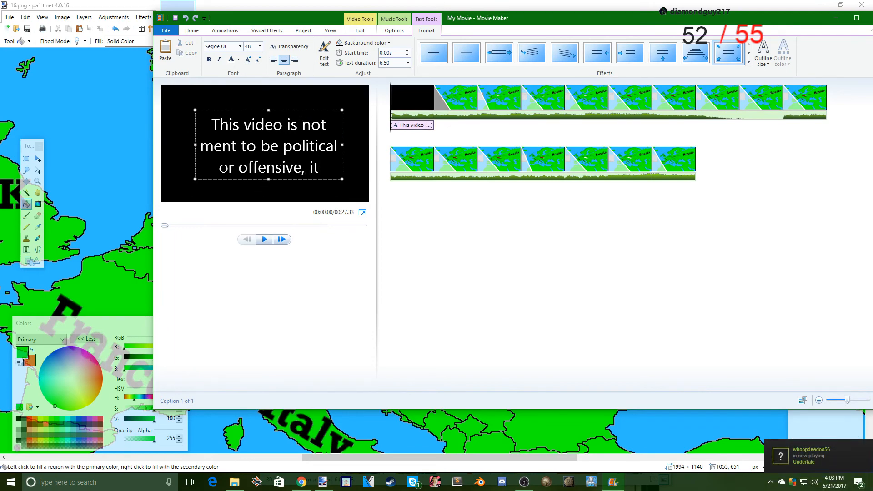
{"action": "type", "text": " is just fo"}
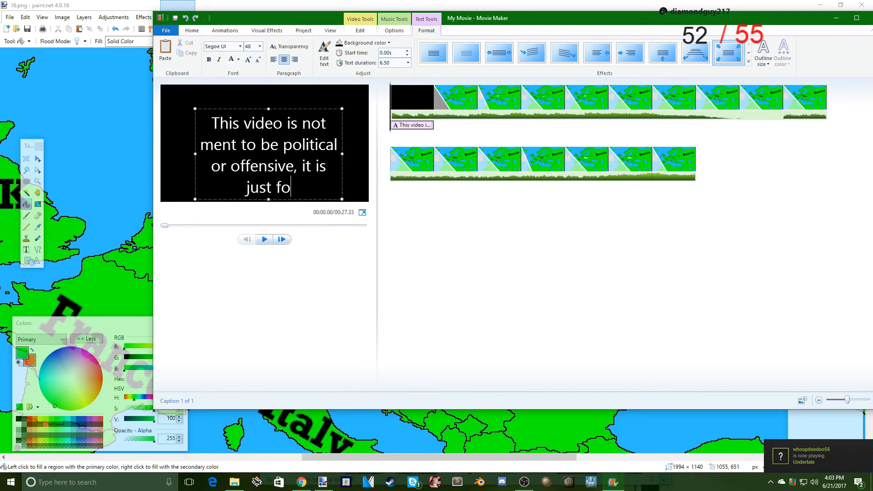
{"action": "type", "text": "r fun."}
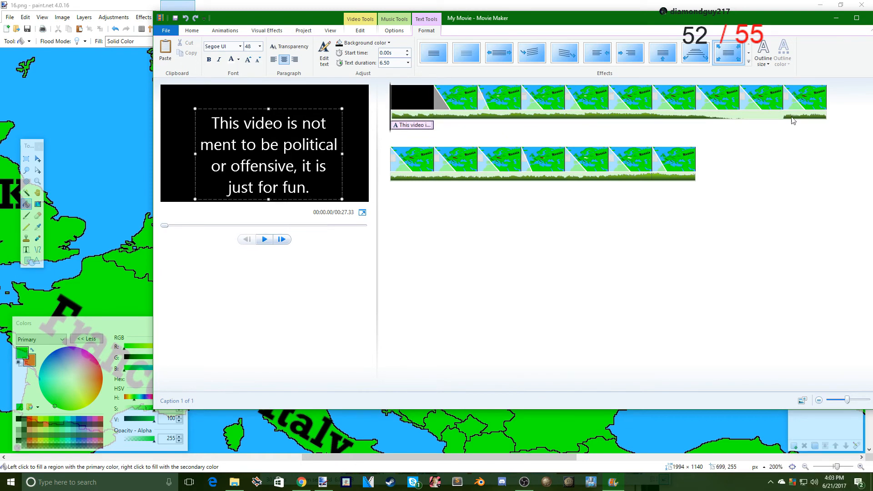
{"action": "left_click", "coordinate": [856, 18]}
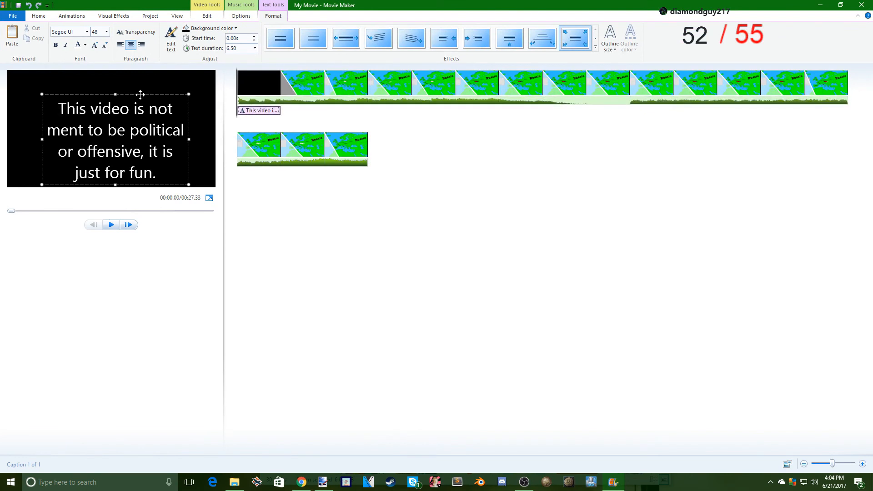
{"action": "left_click_drag", "start_coordinate": [140, 95], "coordinate": [138, 86]}
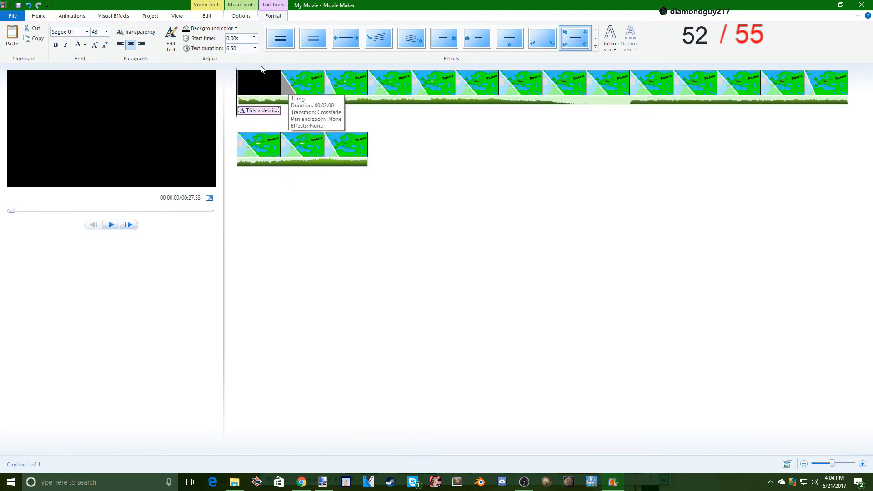
- Play the movie preview in full screen to review the title and map frames, and return to the editor
{"action": "key", "text": "space"}
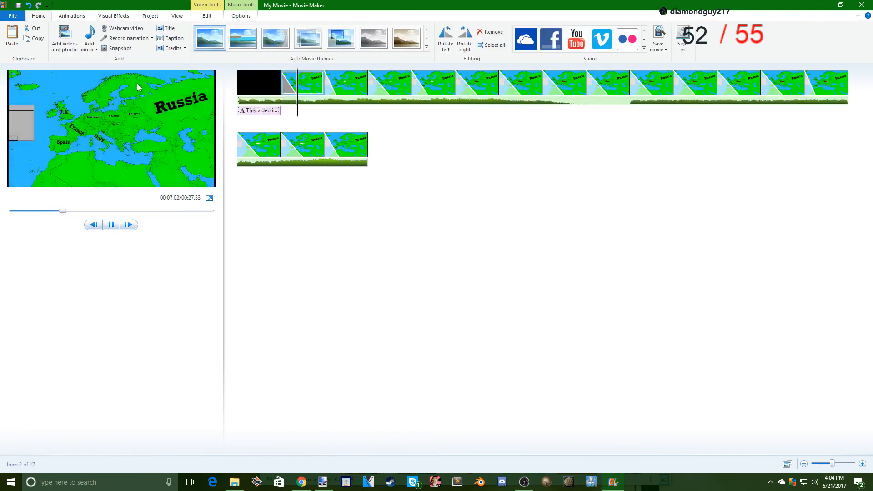
{"action": "left_click", "coordinate": [209, 198]}
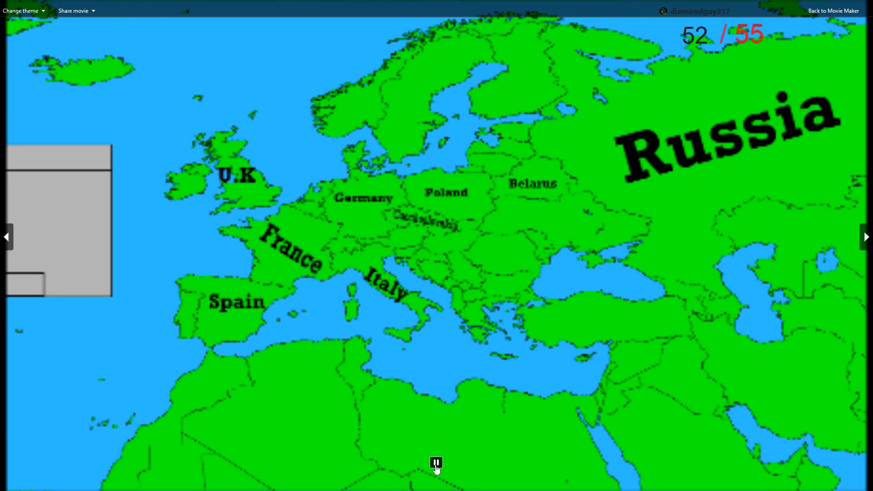
{"action": "left_click", "coordinate": [845, 12]}
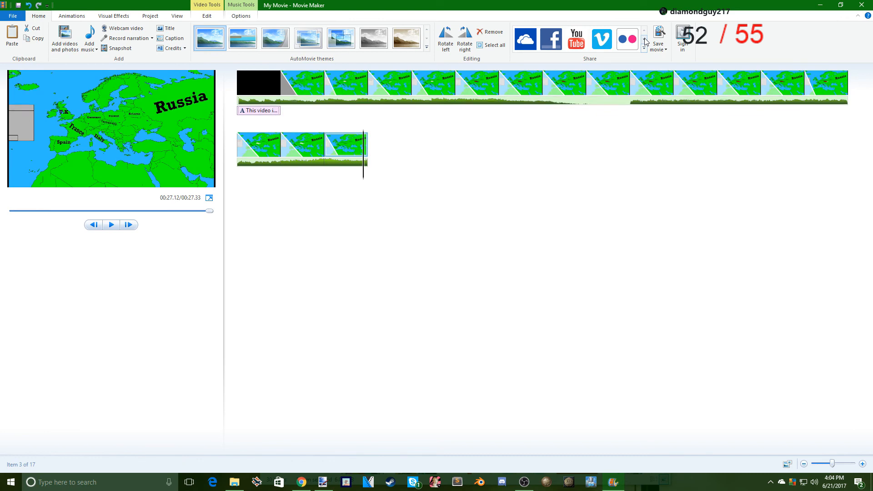
- Start saving the movie with the high-definition display setting and name the file "Reunification of Czechoslovakia"
{"action": "left_click", "coordinate": [658, 45]}
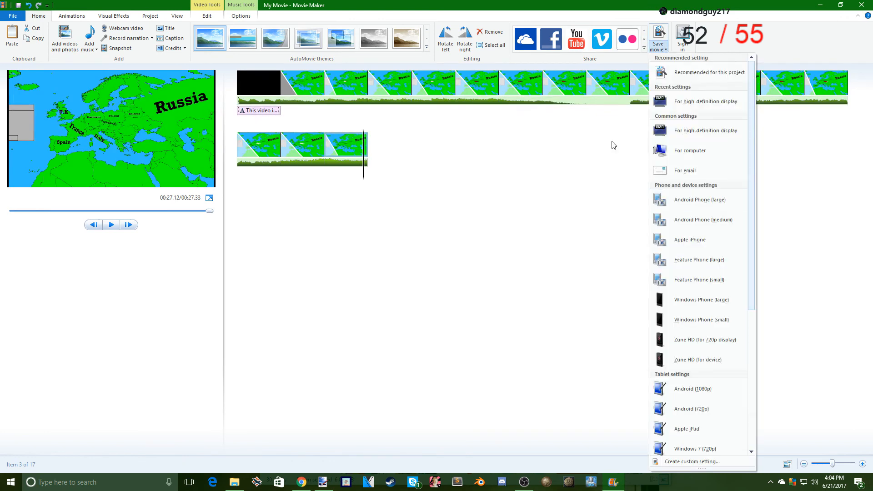
{"action": "left_click", "coordinate": [700, 94]}
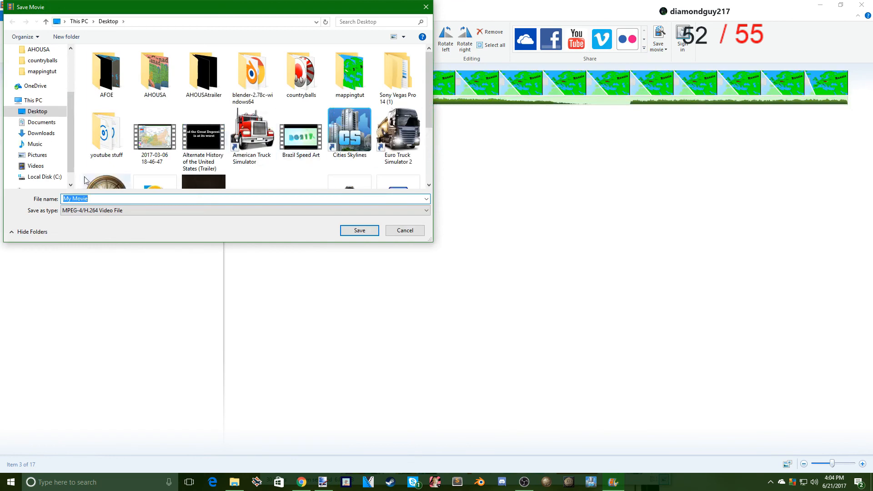
{"action": "type", "text": "="}
{"action": "type", "text": "Czech Republic"}
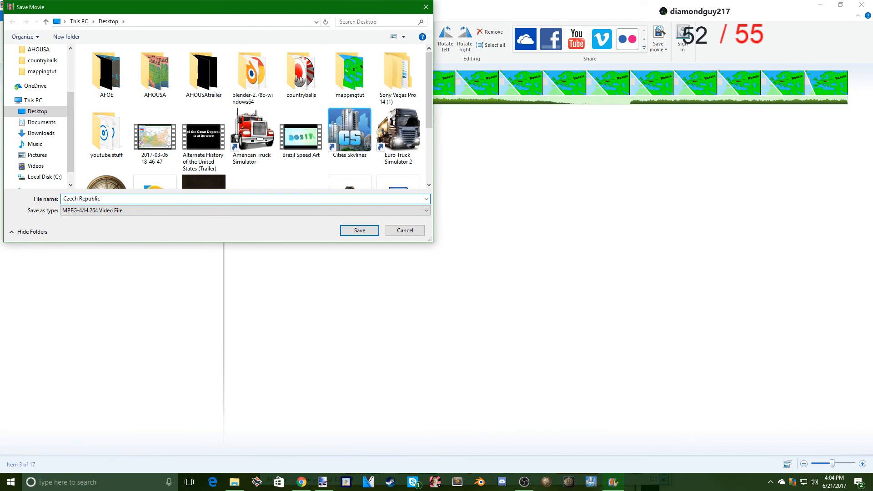
{"action": "key", "text": "BackSpace"}
{"action": "key", "text": "BackSpace"}
{"action": "key", "text": "ctrl+a"}
{"action": "type", "text": "Reun"}
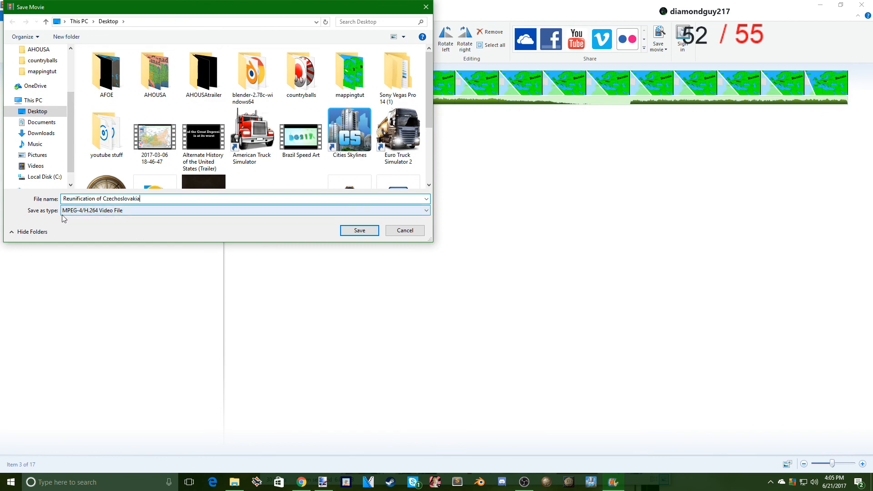
- Keep the MPEG-4/H.264 Video File format, save the movie to the Desktop and dismiss the completion dialog
{"action": "left_click", "coordinate": [119, 214]}
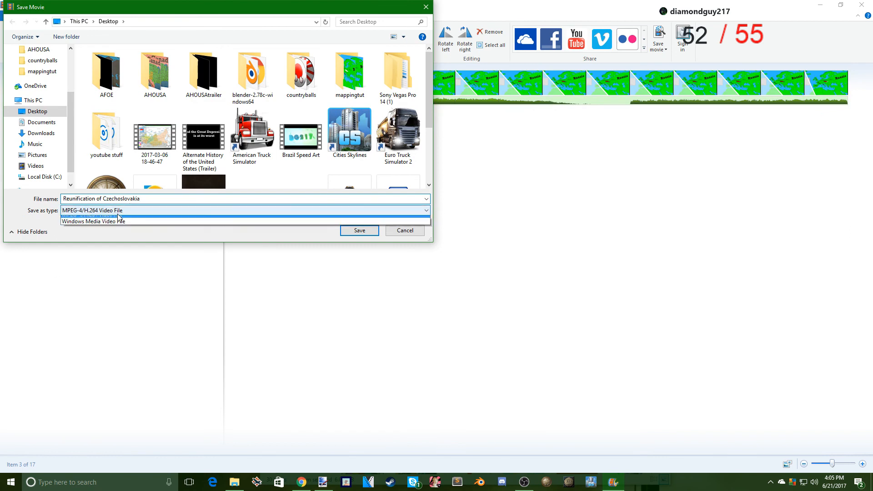
{"action": "left_click", "coordinate": [159, 212]}
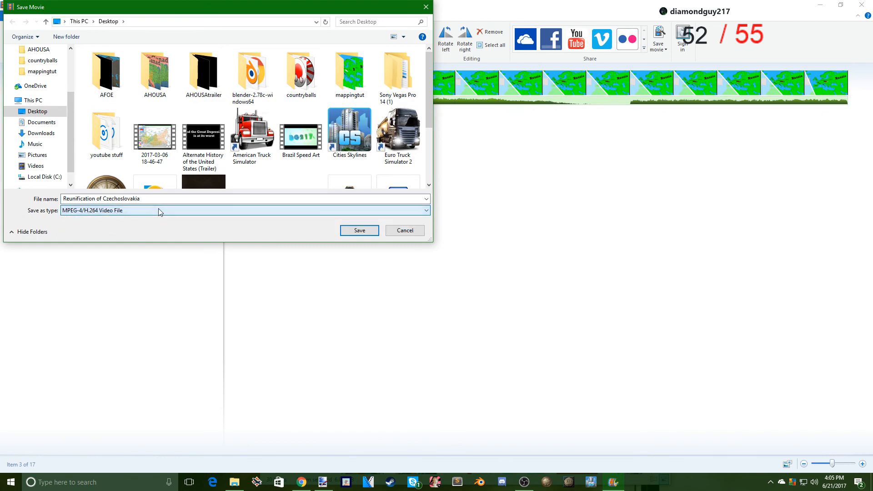
{"action": "left_click", "coordinate": [357, 231]}
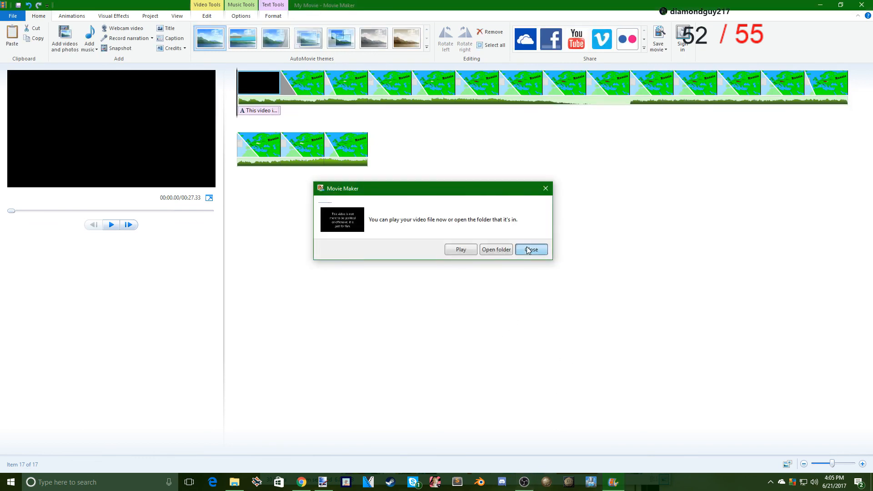
{"action": "left_click", "coordinate": [528, 249]}
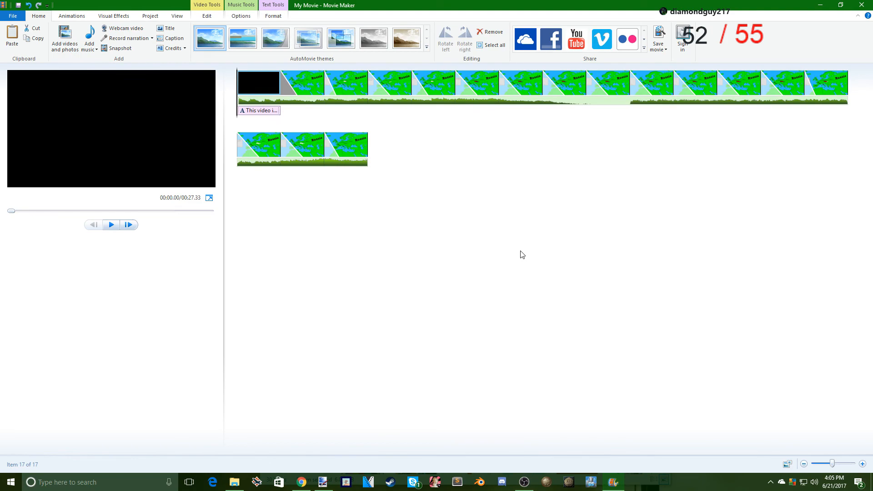
- Minimise the open editor windows to switch to OBS and deselect the highlighted source
{"action": "left_click", "coordinate": [819, 5]}
{"action": "left_click", "coordinate": [819, 5]}
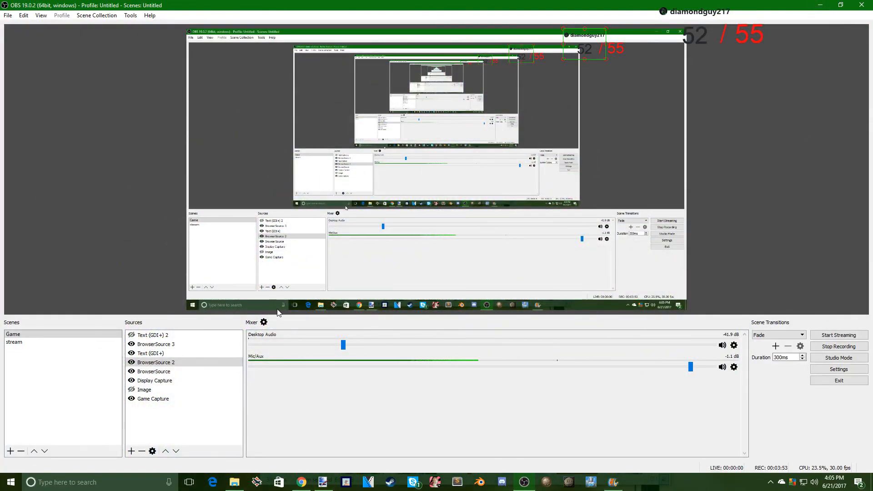
{"action": "left_click", "coordinate": [783, 113]}
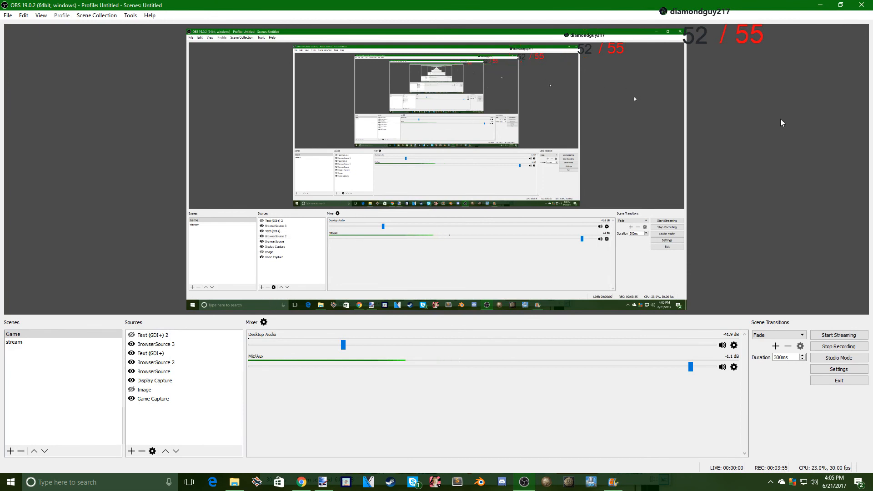